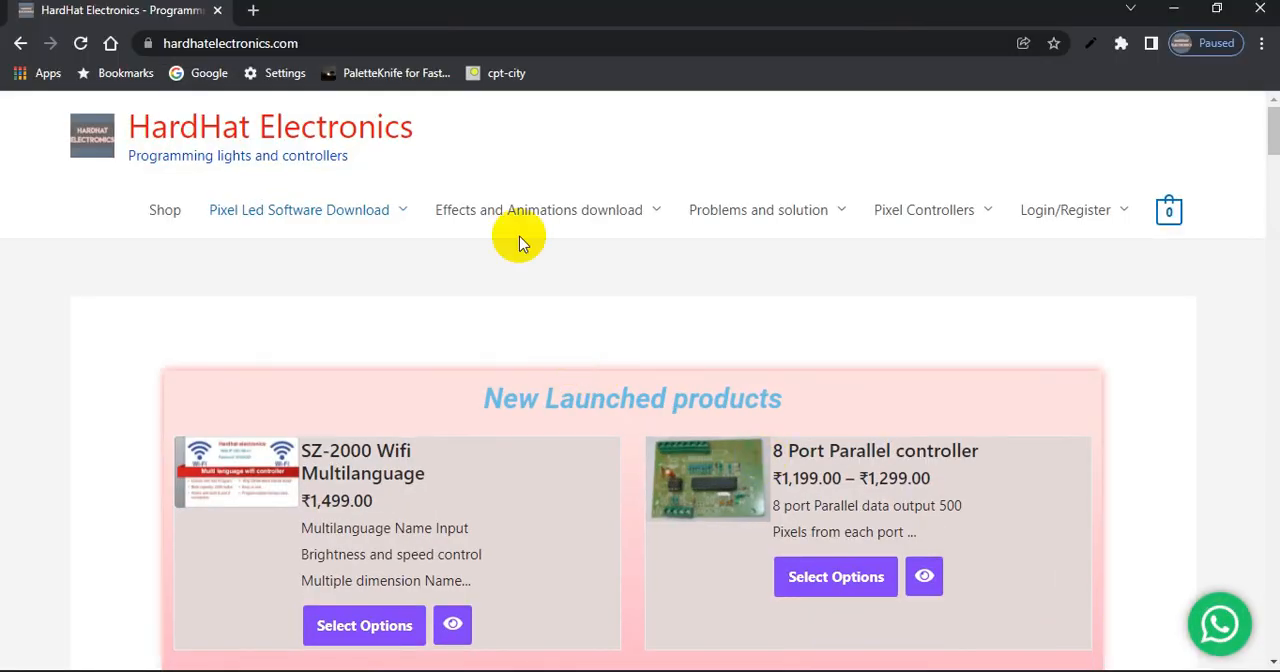
Search Google for "hardhat electronics" in a new browser tab and open the HardHat Electronics website from the results
left_click(255, 12)
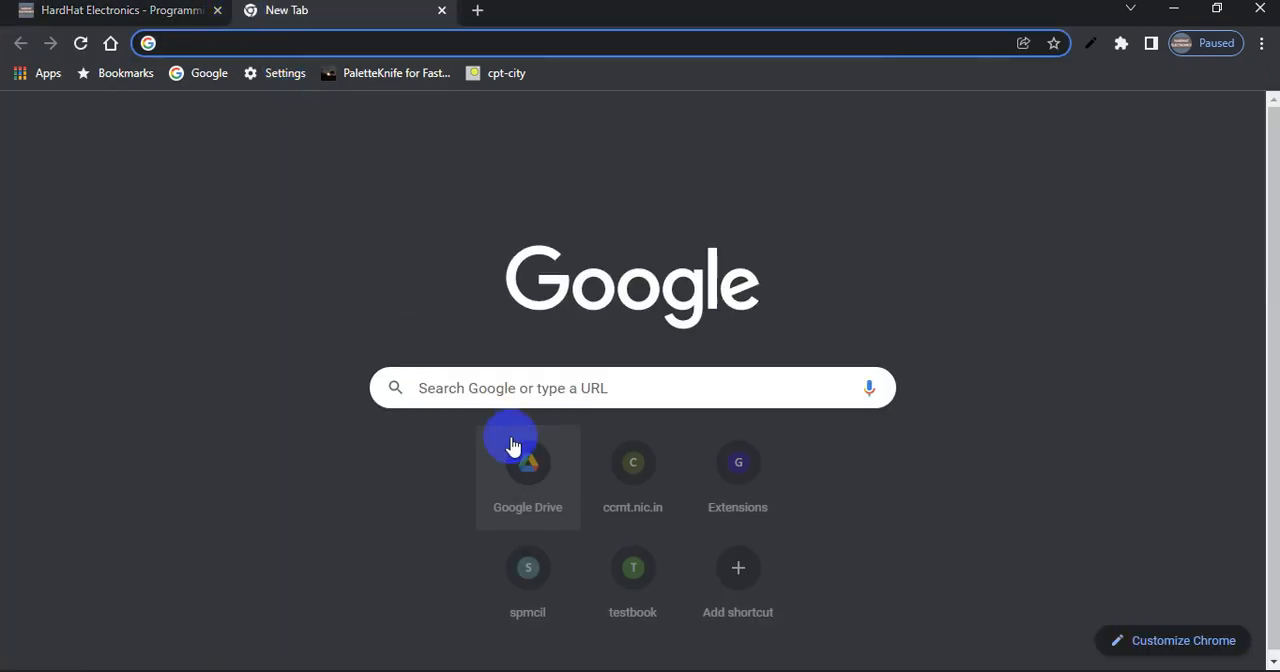
left_click(521, 388)
left_click(509, 437)
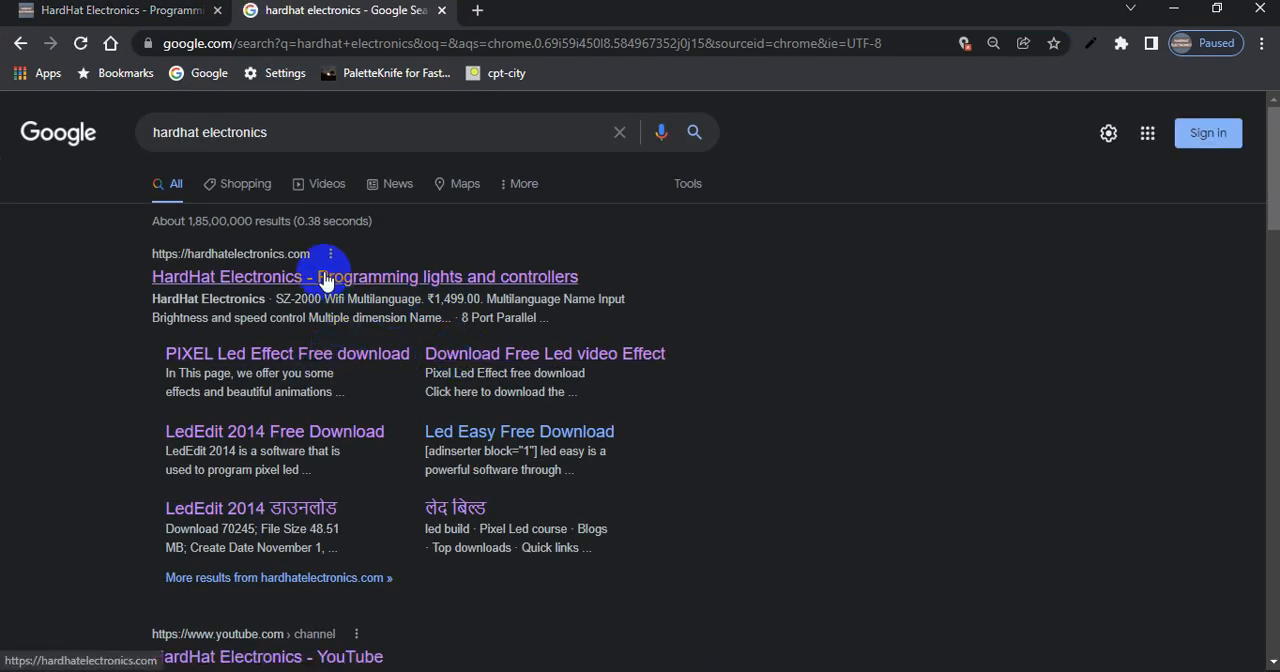
left_click(330, 276)
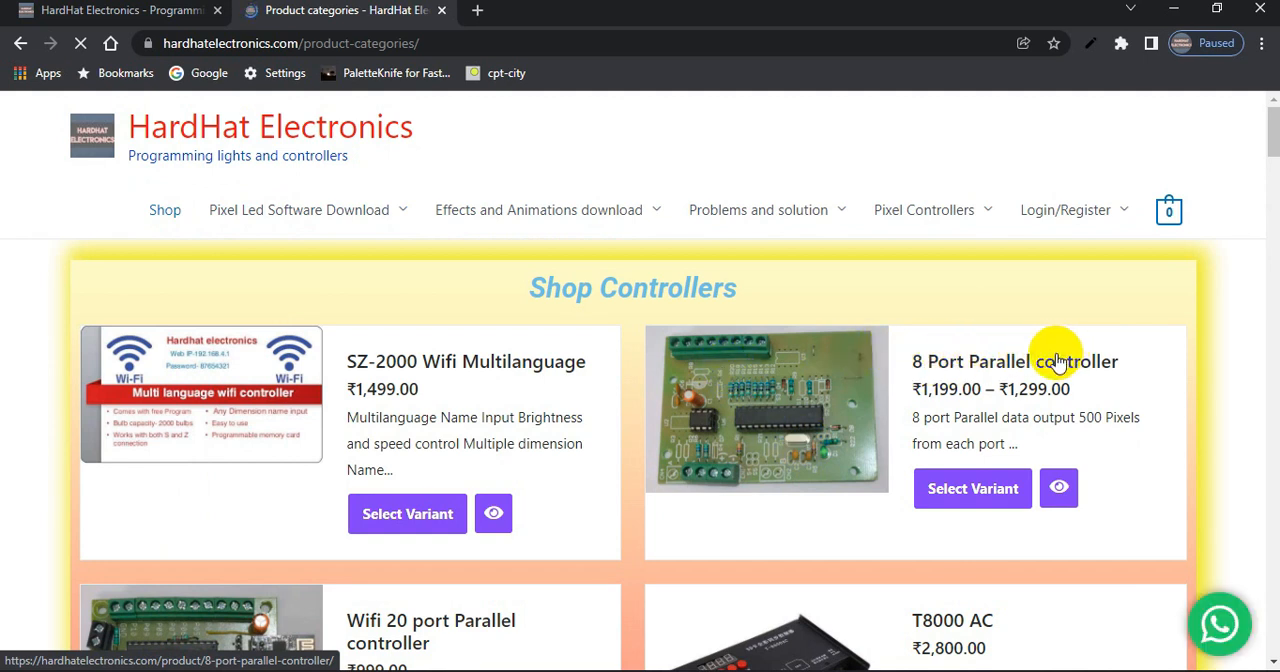
Go from the shop's product categories page to the full listing of controllers
left_click(760, 350)
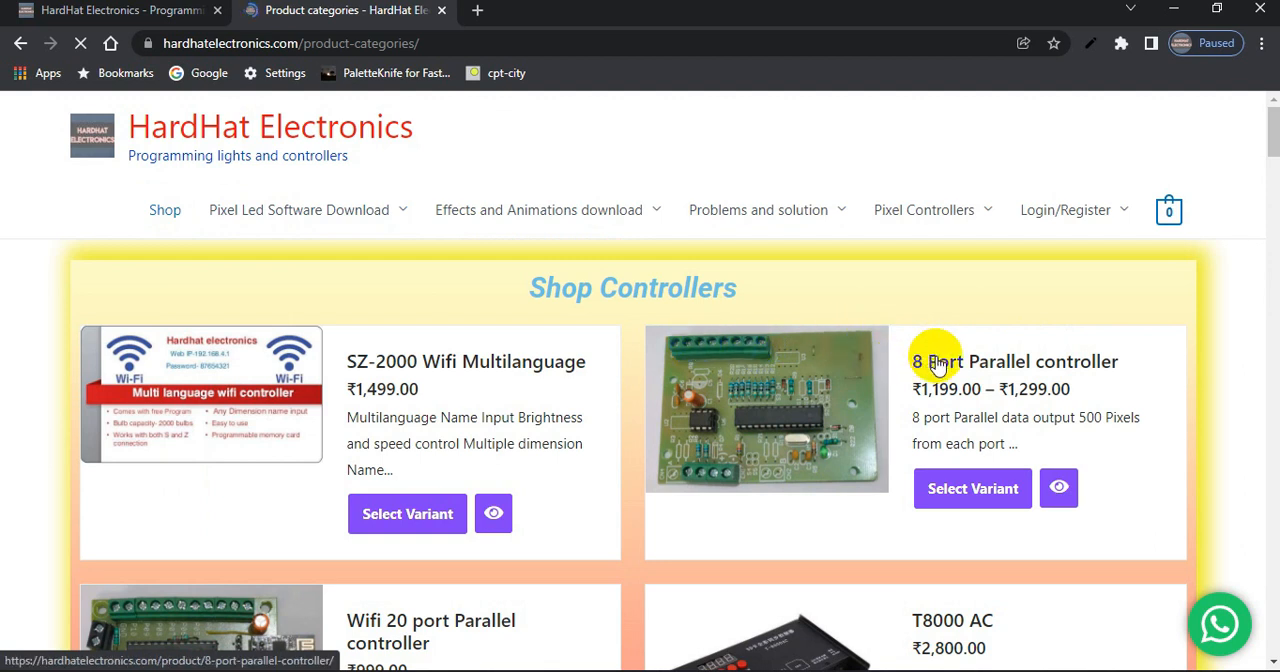
left_click(787, 435)
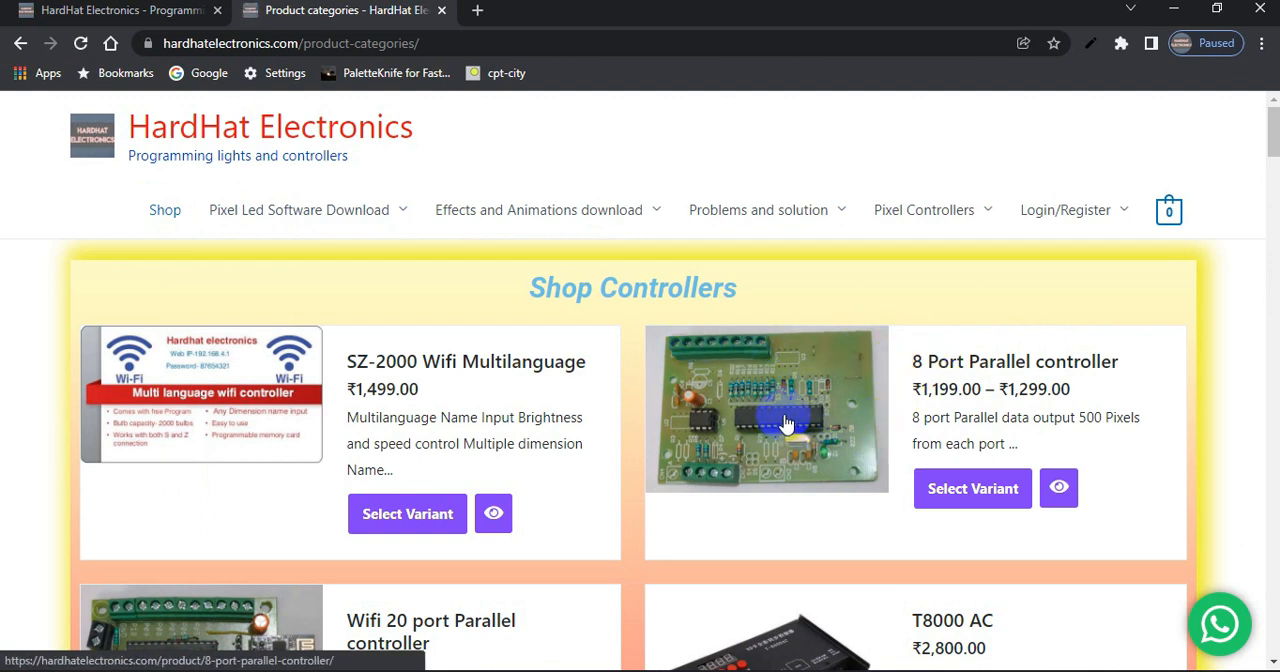
left_click(829, 442)
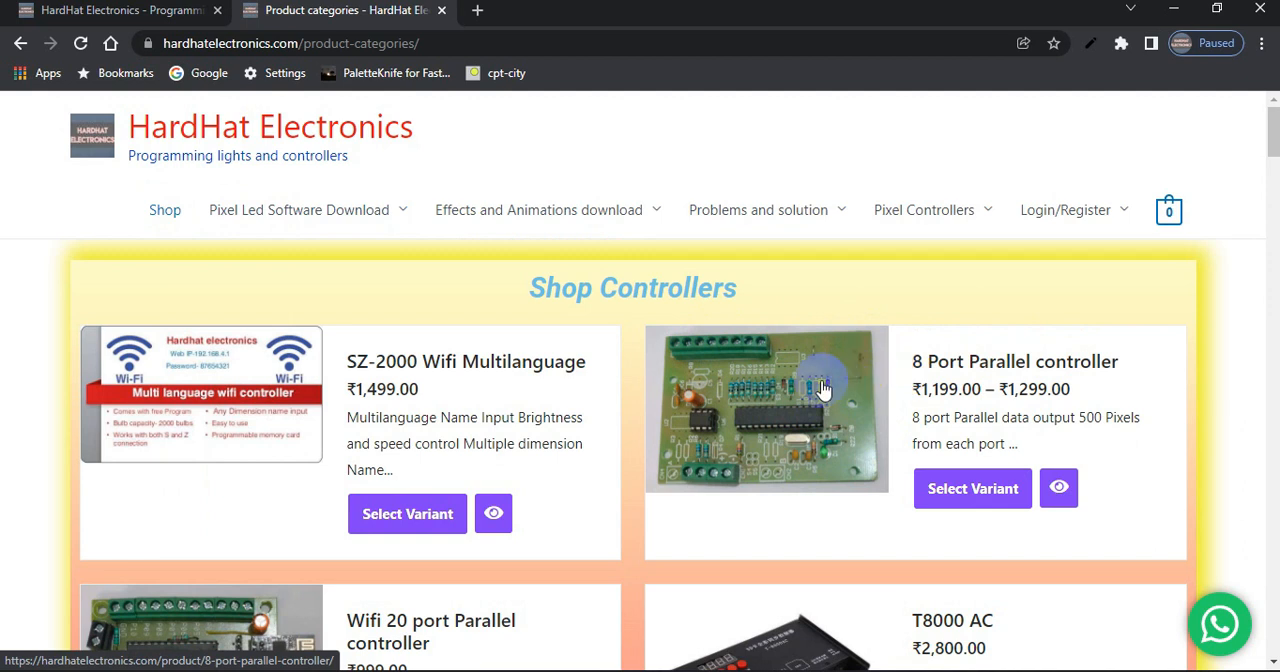
scroll(822, 389, "down", 5)
left_click(657, 428)
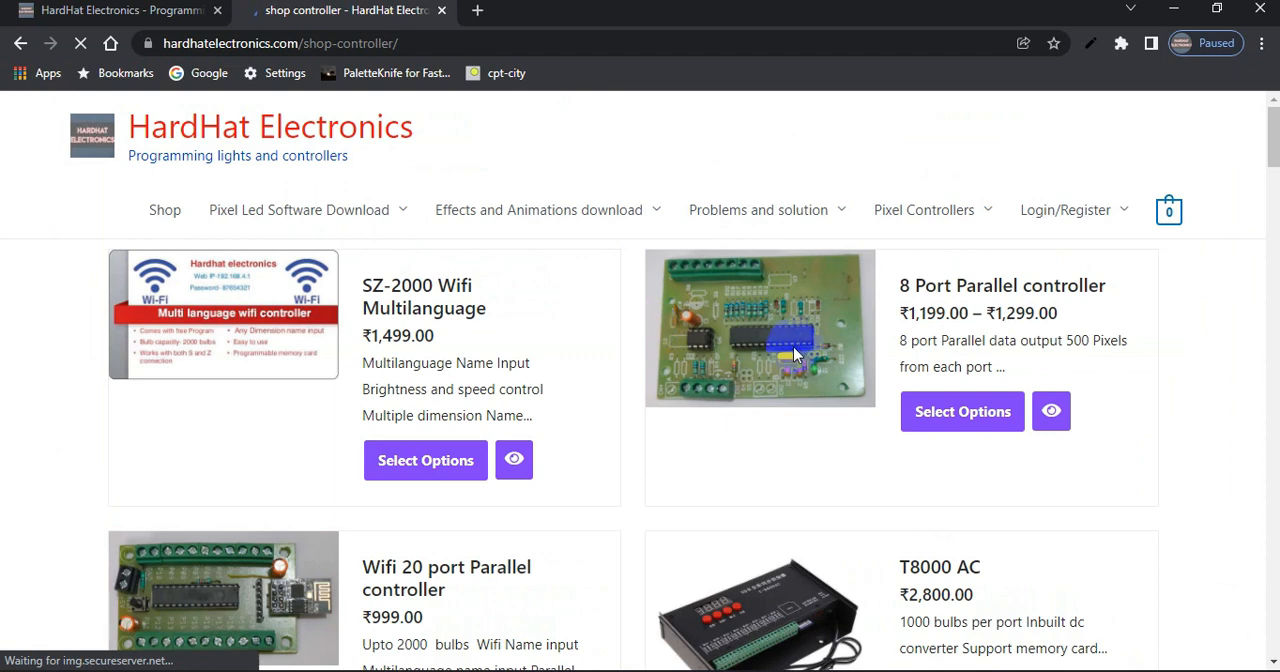
Examine the 20 Port DMX SD card parallel controller and the 8 Port Parallel controller in the listing
scroll(792, 347, "down", 14)
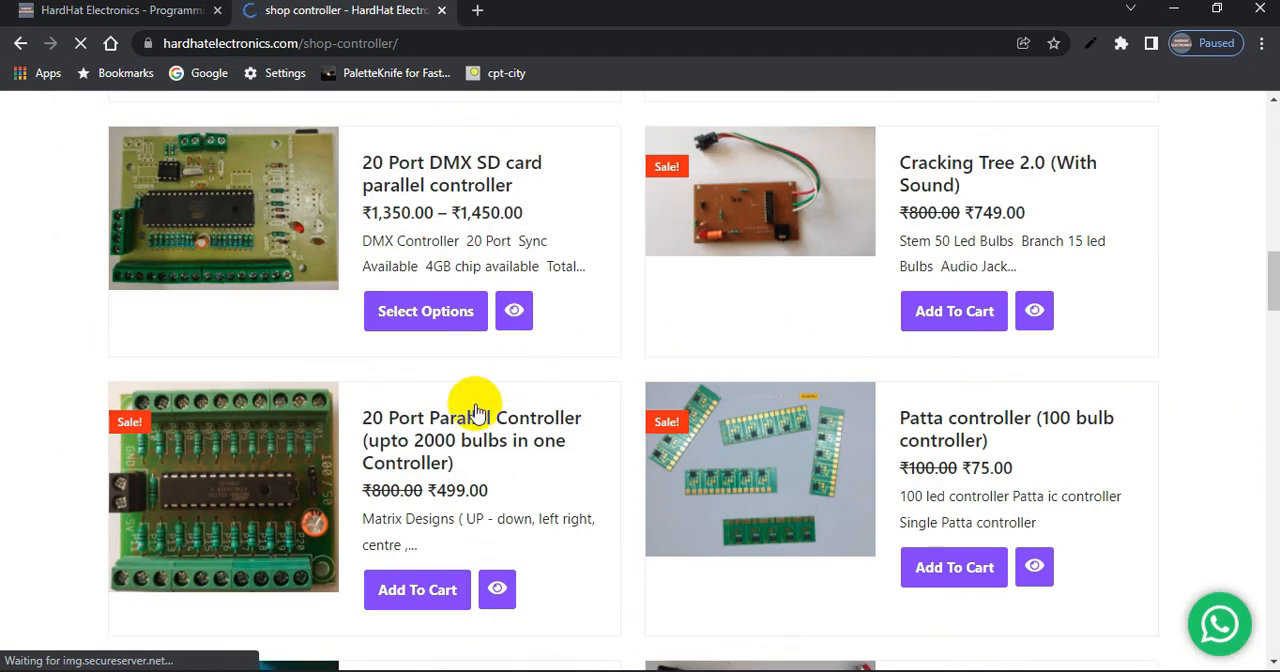
left_click(257, 246)
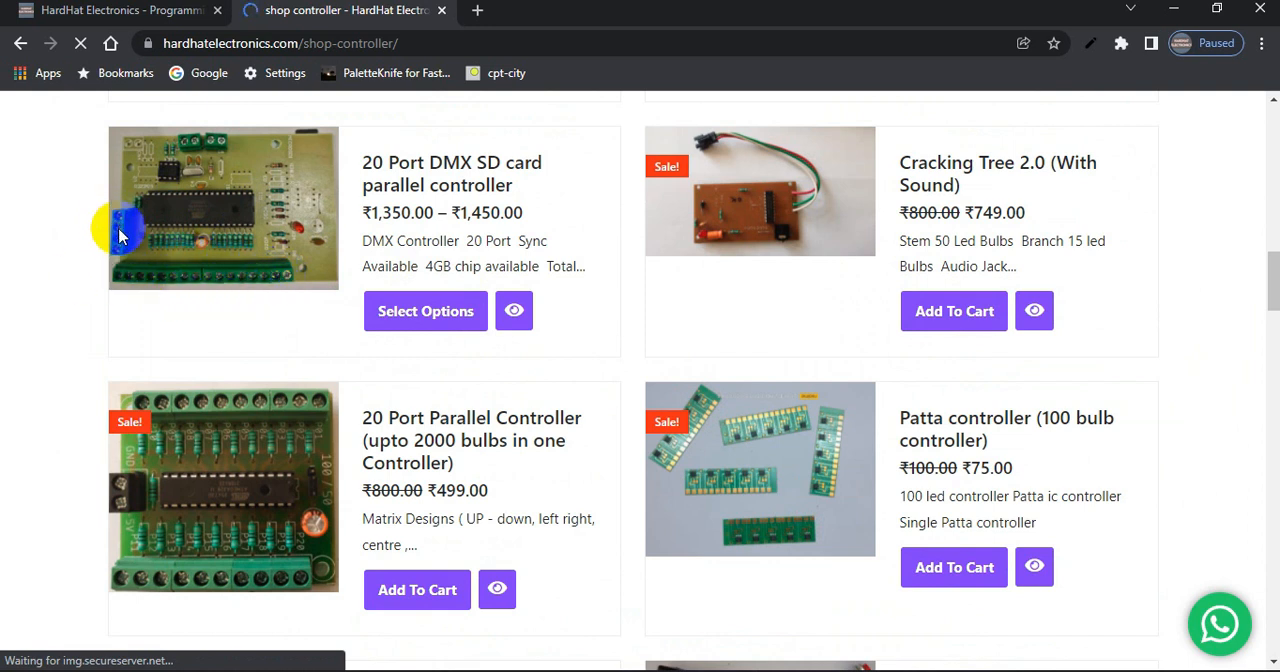
left_click(272, 260)
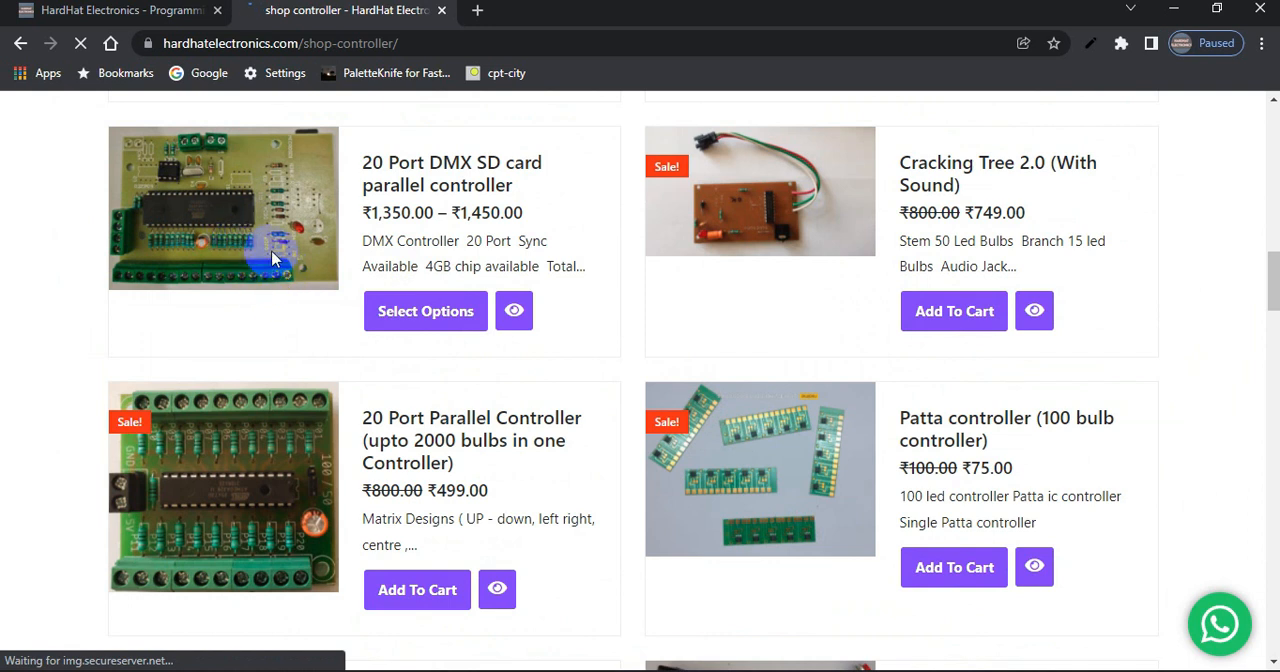
scroll(272, 258, "up", 10)
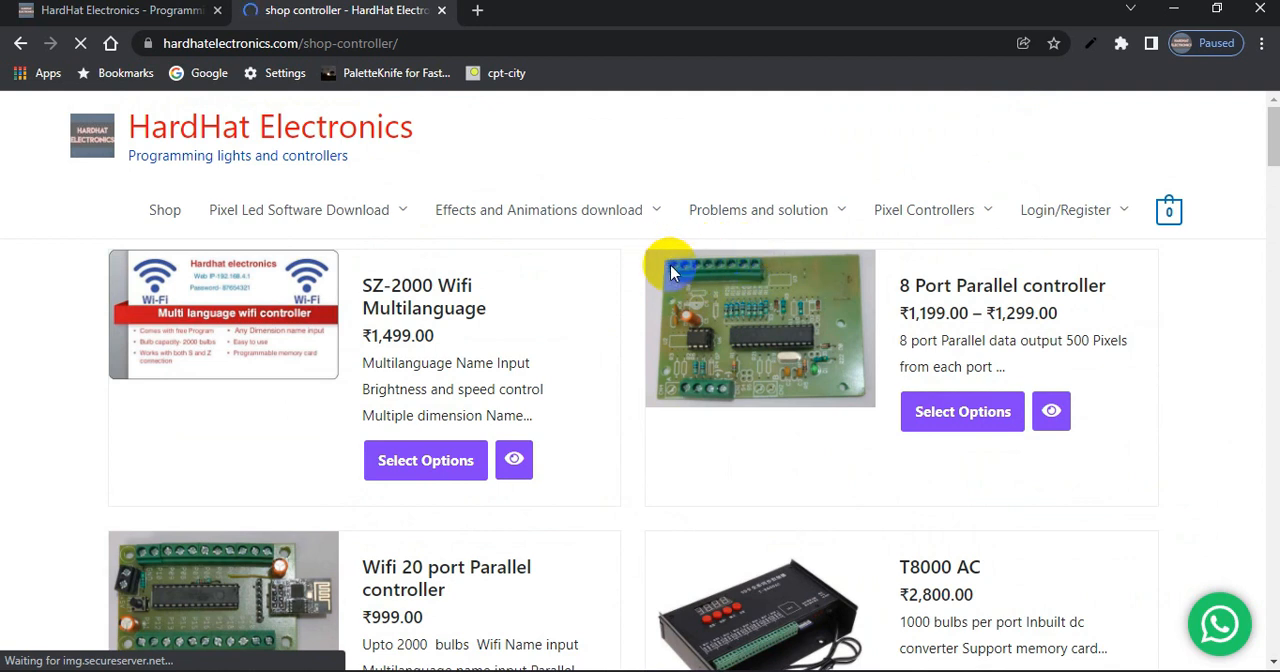
left_click(706, 273)
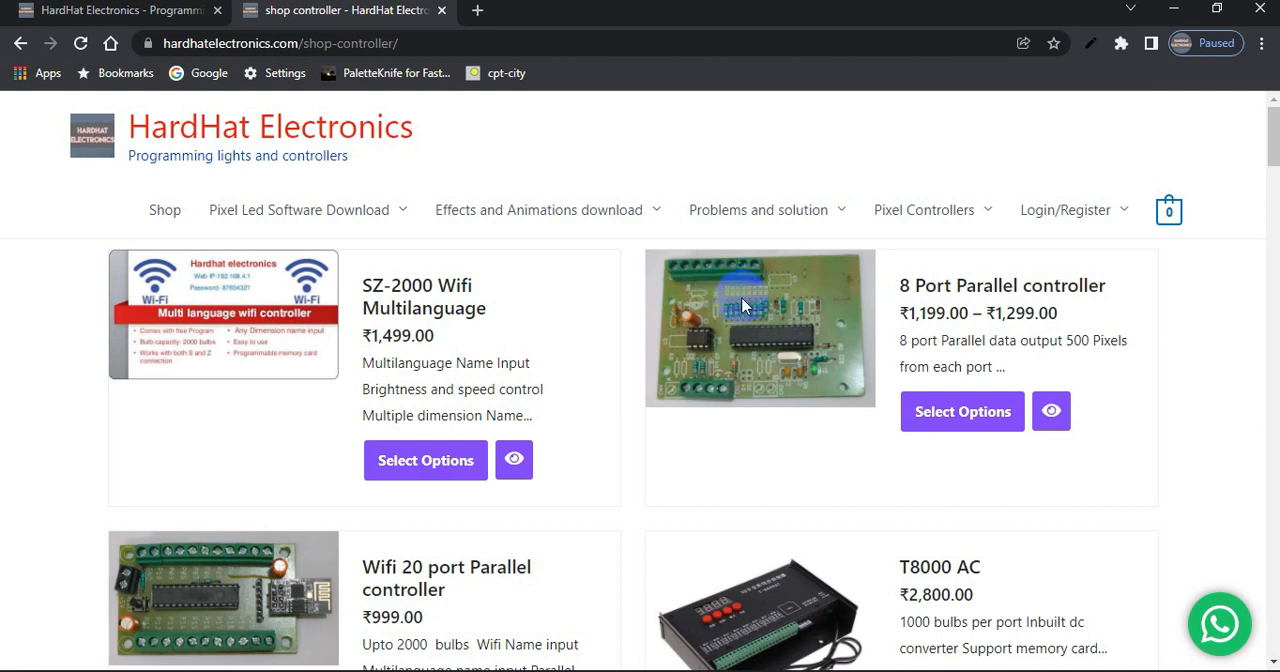
Open the 8 Port Parallel controller's product page and follow its description link to Jinx Layout Patch Files free download
left_click(968, 297)
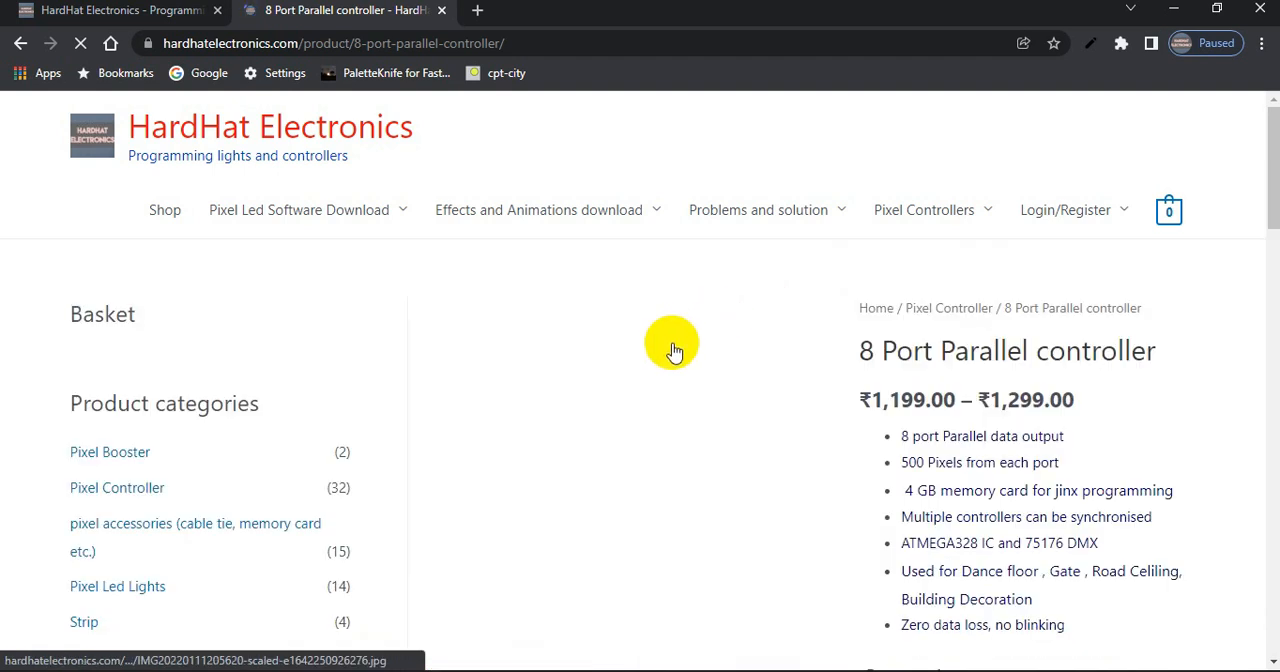
scroll(672, 355, "down", 8)
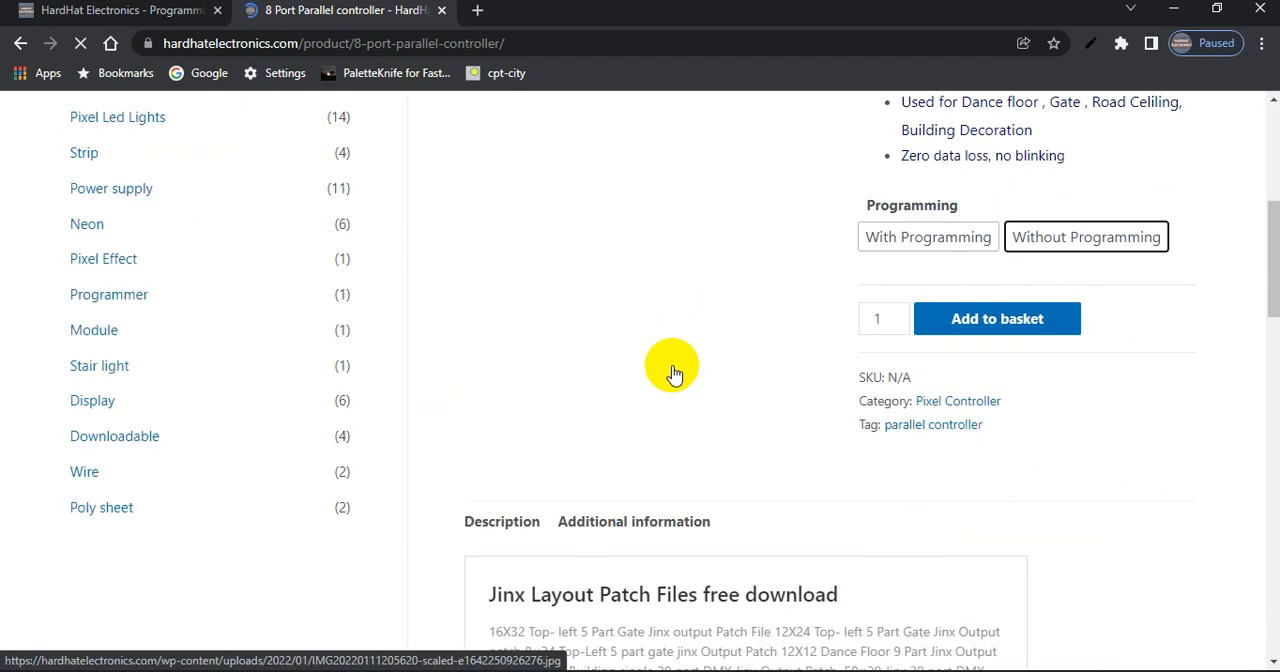
scroll(691, 331, "up", 5)
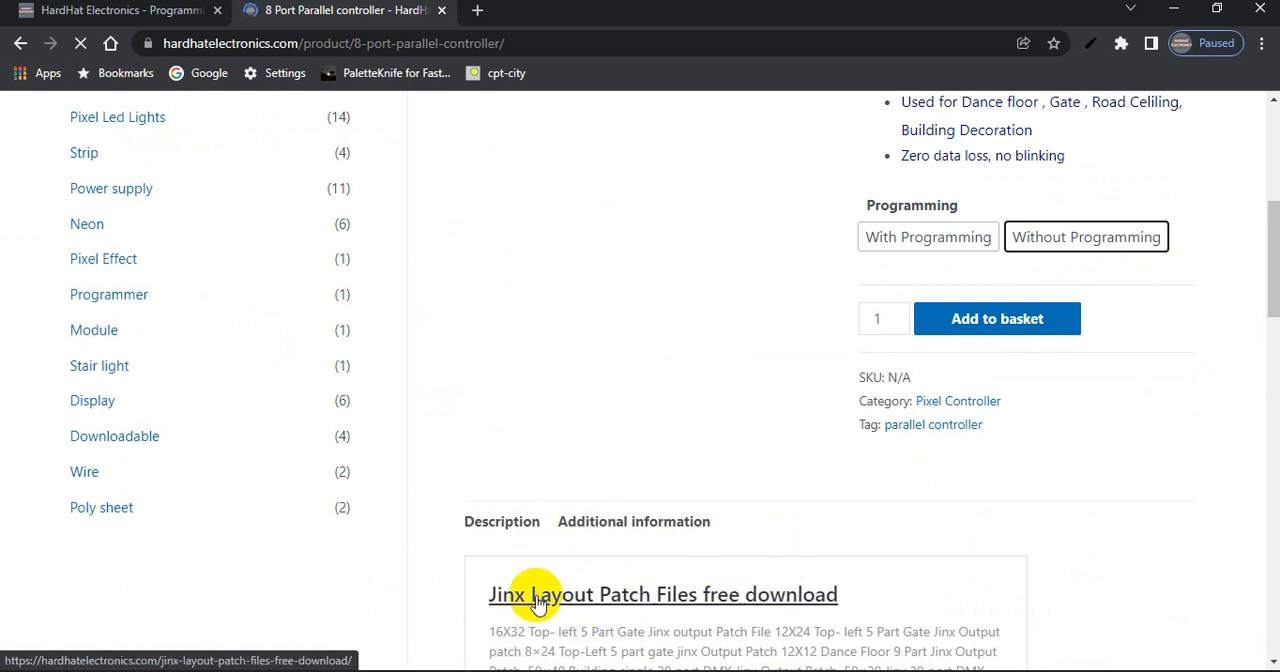
scroll(614, 306, "up", 5)
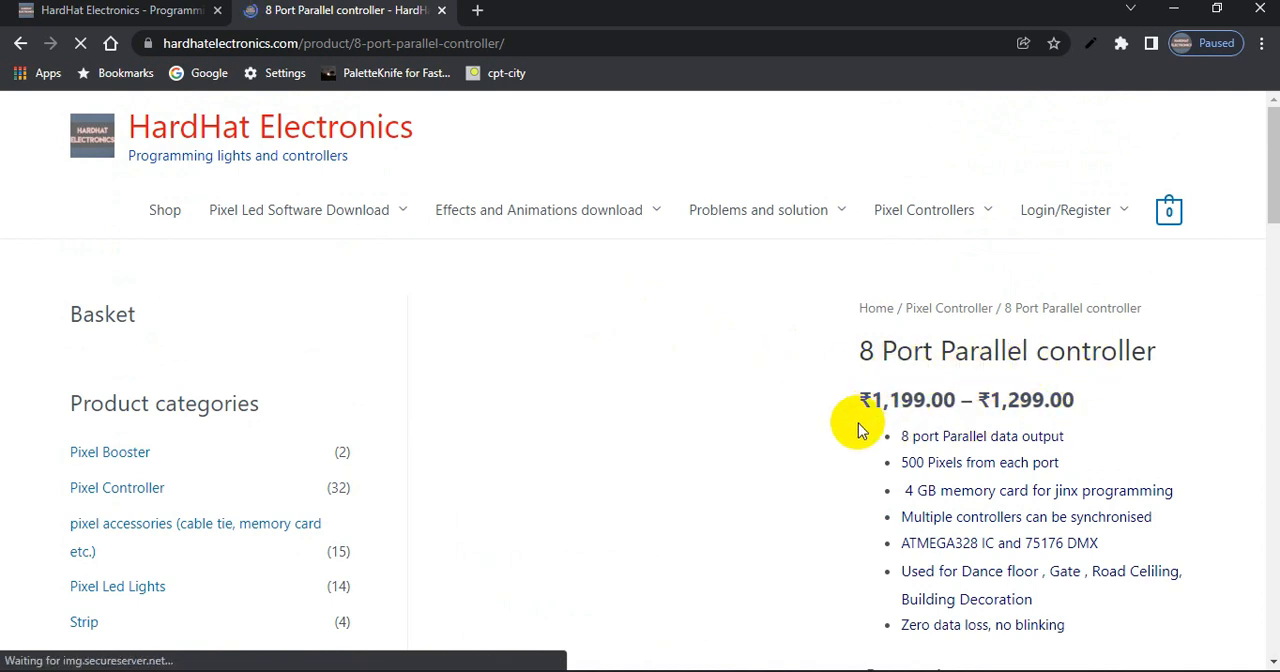
scroll(859, 428, "down", 5)
scroll(858, 428, "down", 5)
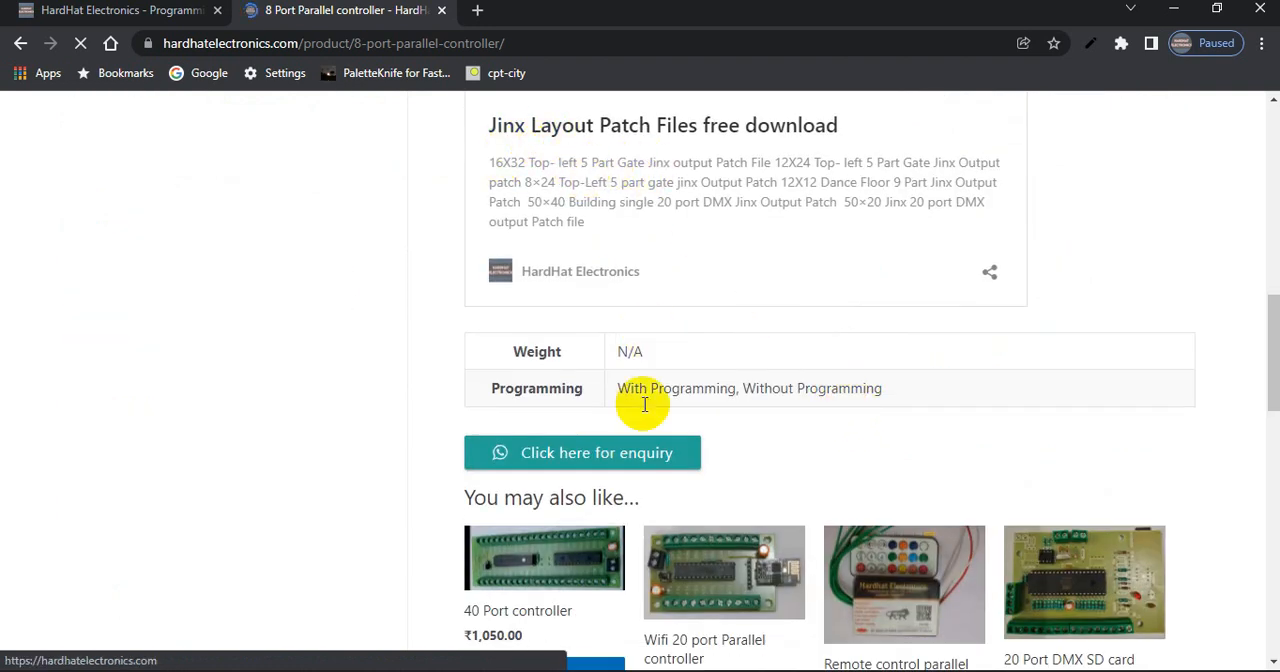
left_click(730, 131)
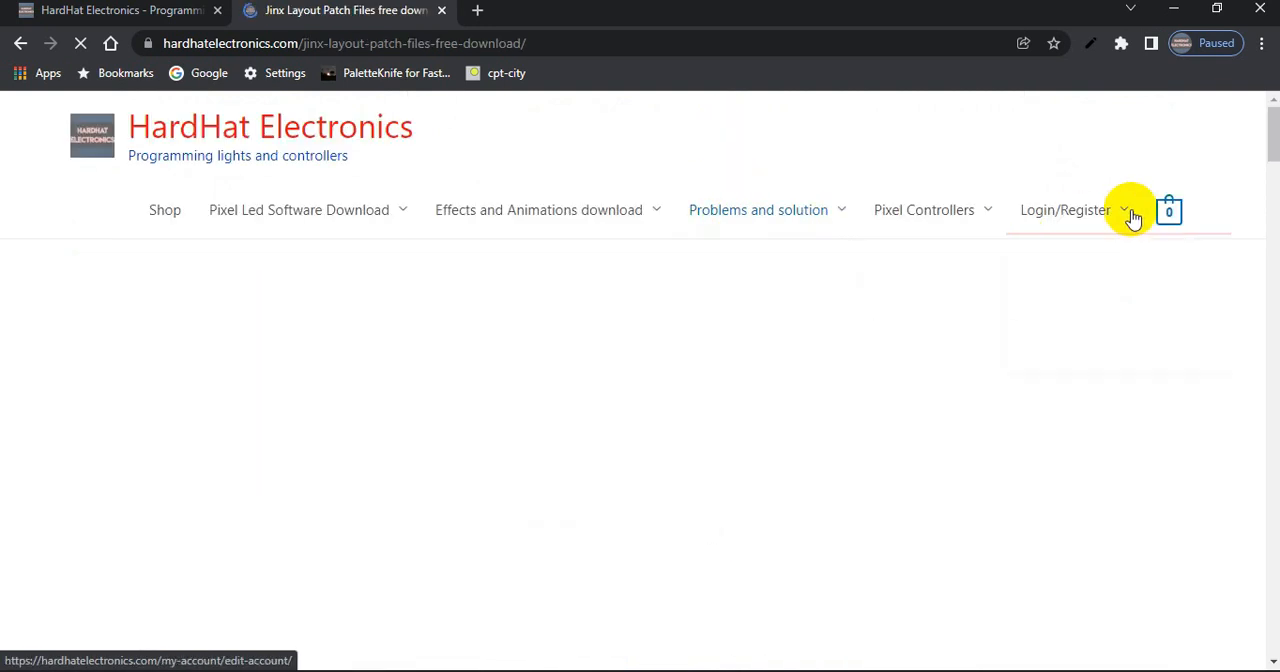
Download the "16x32 layout top-left gate" JNX file from the 16X32 Top-left 5 Part Gate section
scroll(1268, 131, "down", 3)
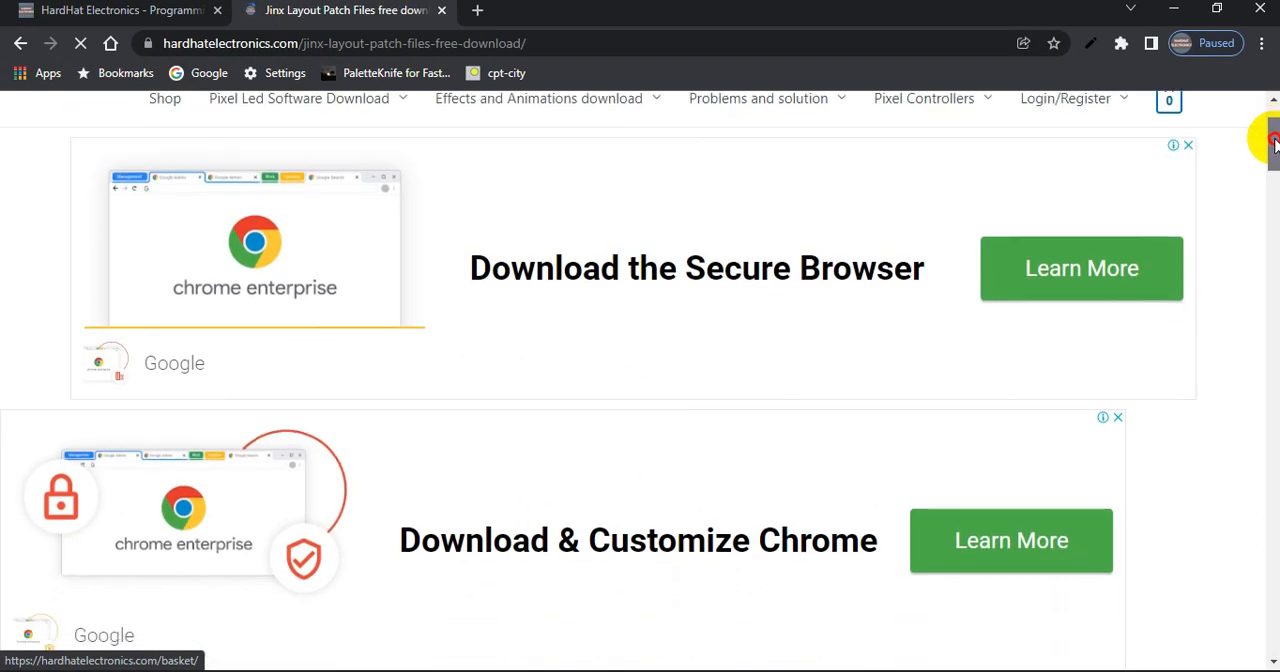
scroll(1270, 180, "down", 4)
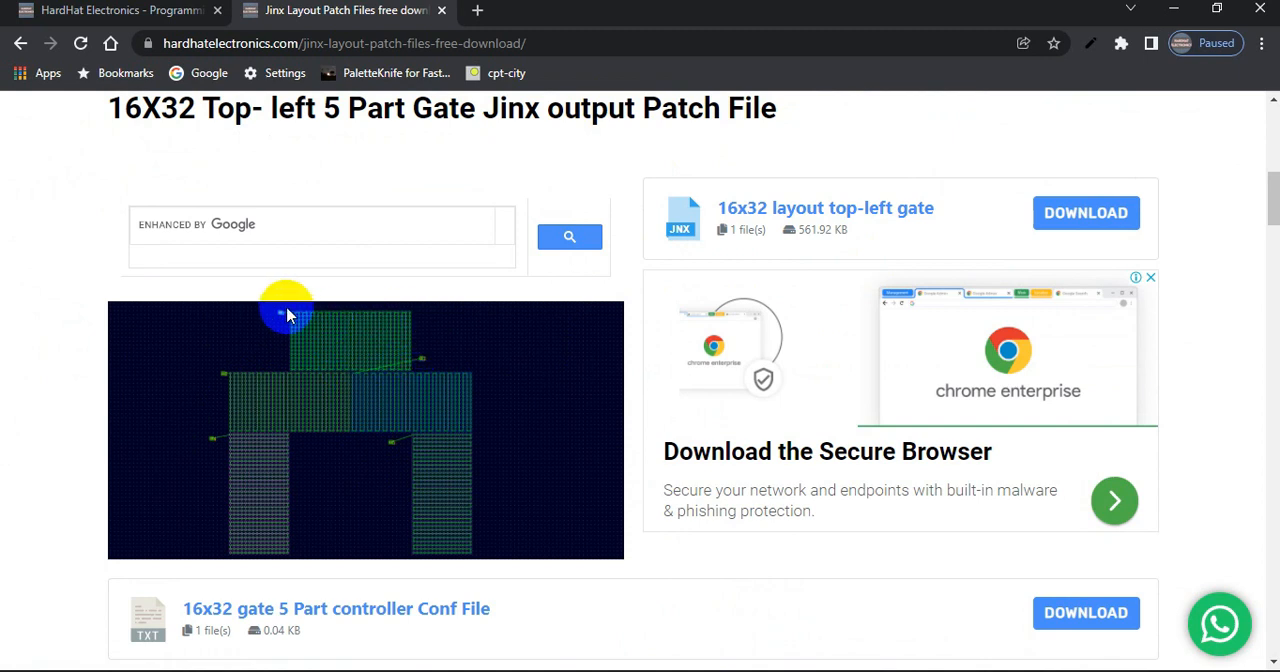
left_click_drag(305, 110, 216, 112)
left_click_drag(327, 107, 294, 190)
scroll(327, 107, "up", 3)
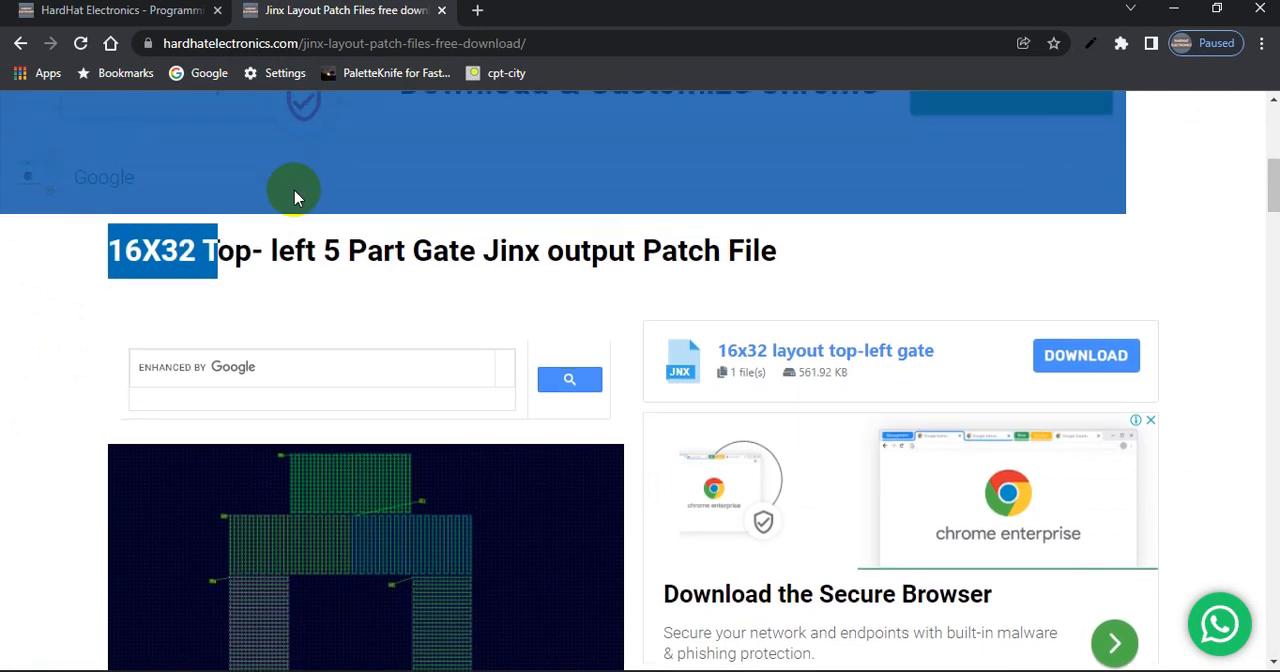
left_click(328, 434)
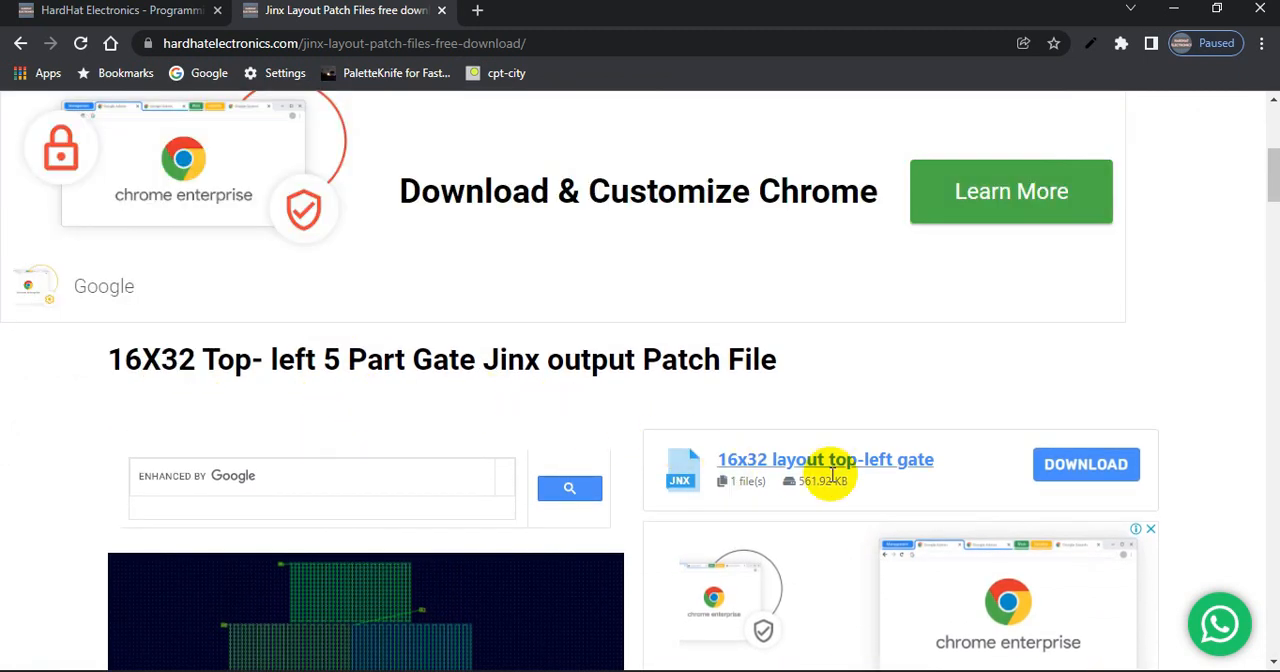
left_click(1068, 468)
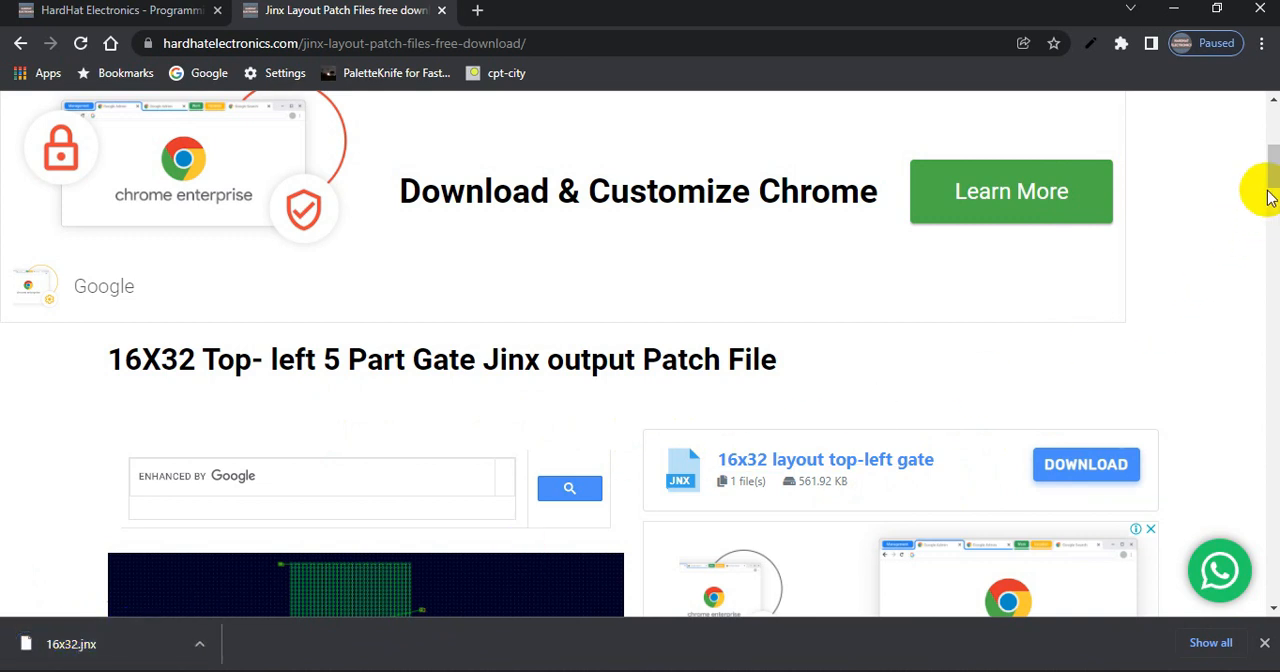
Download the "16x32 gate 5 Part controller Conf File" and show the downloaded text file in its folder
scroll(1272, 165, "down", 3)
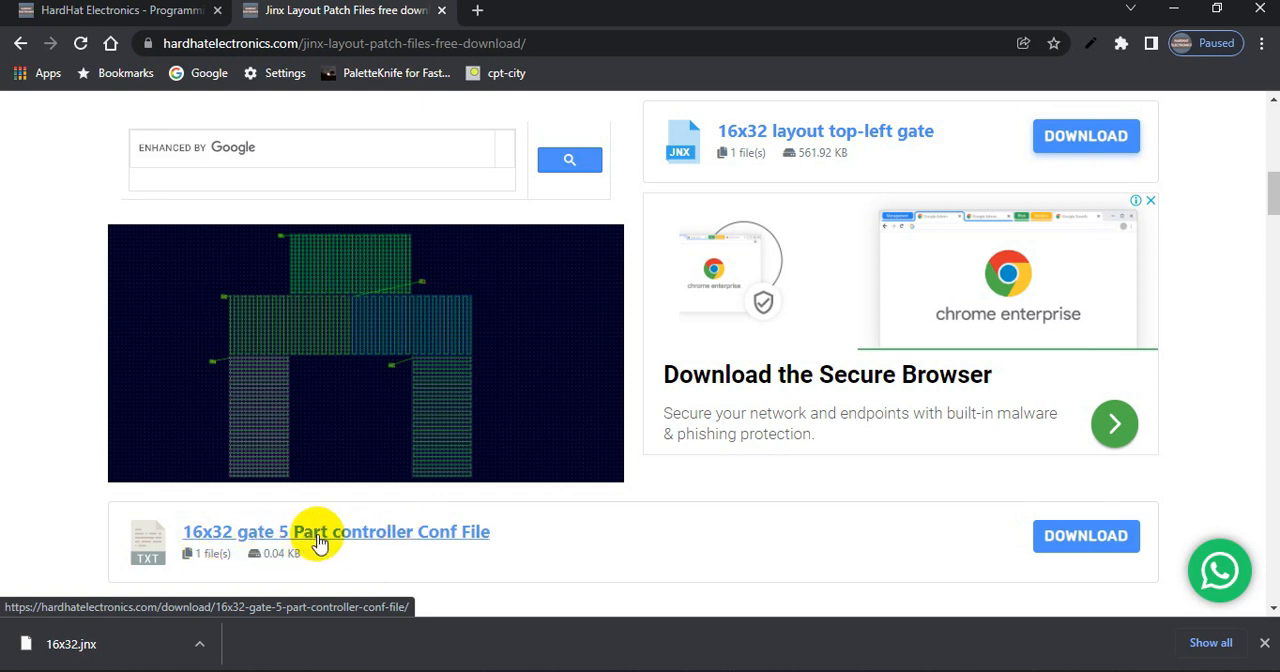
left_click(1082, 535)
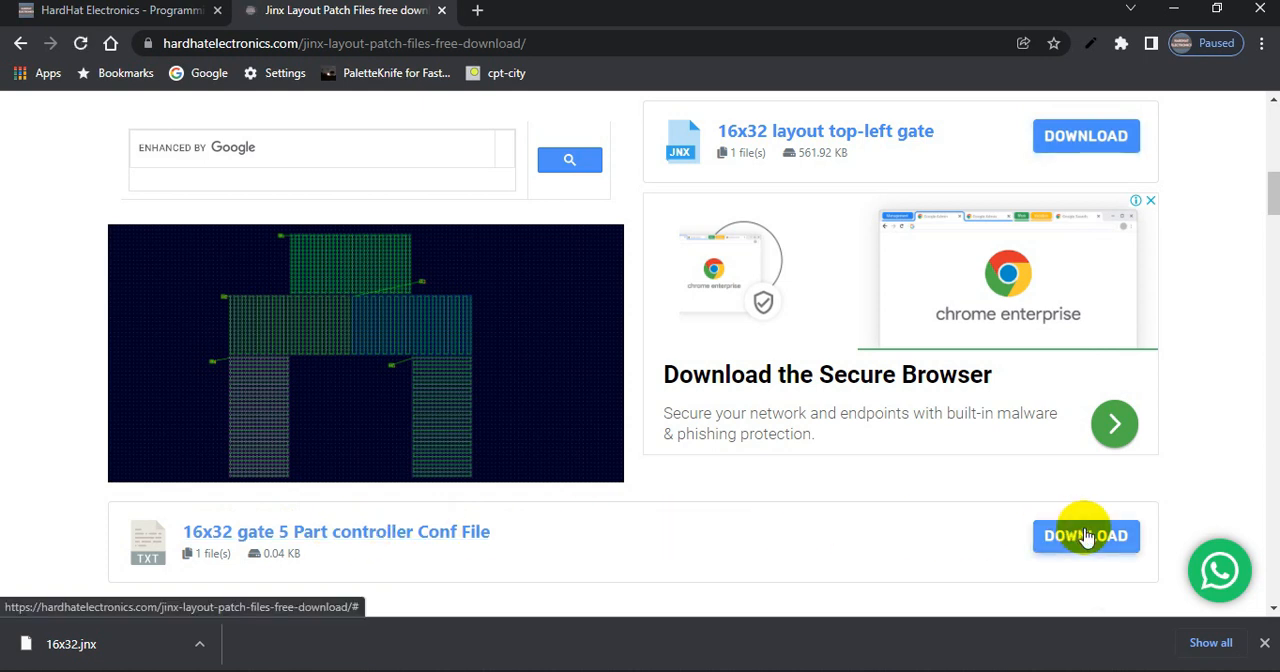
left_click(91, 644)
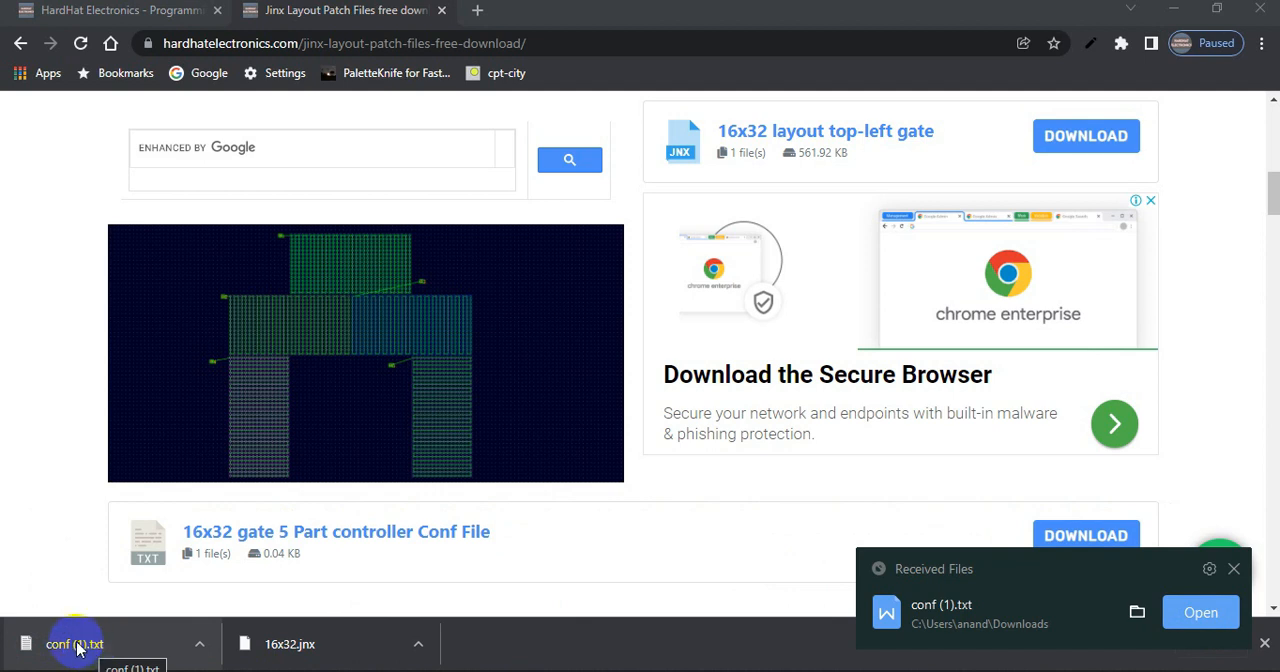
left_click(203, 646)
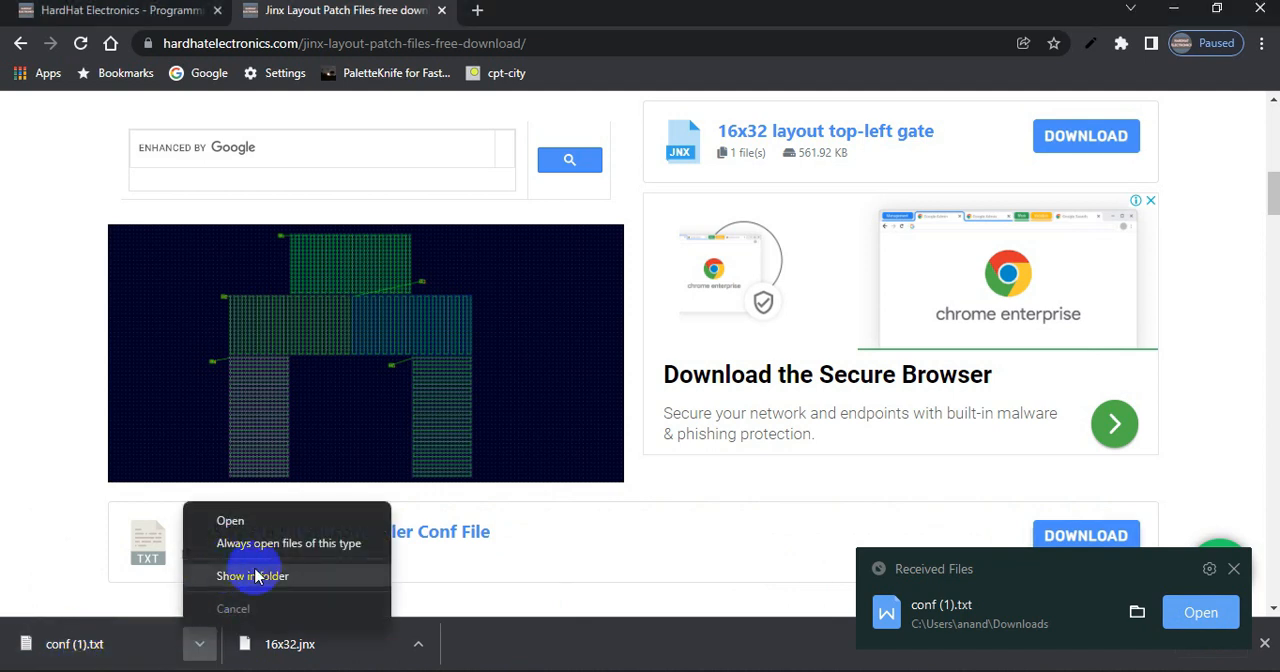
left_click(255, 576)
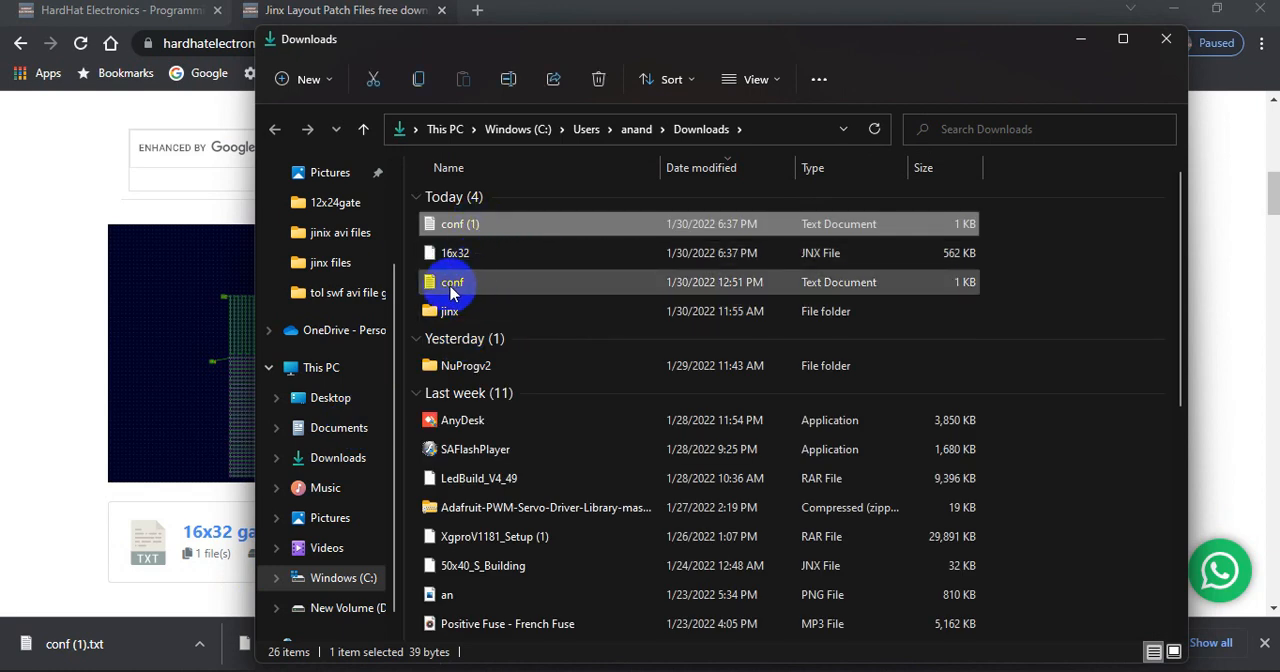
Try to rename the downloaded conf (1) text file as conf, accepting the suggested name conf (2)
left_click(481, 224)
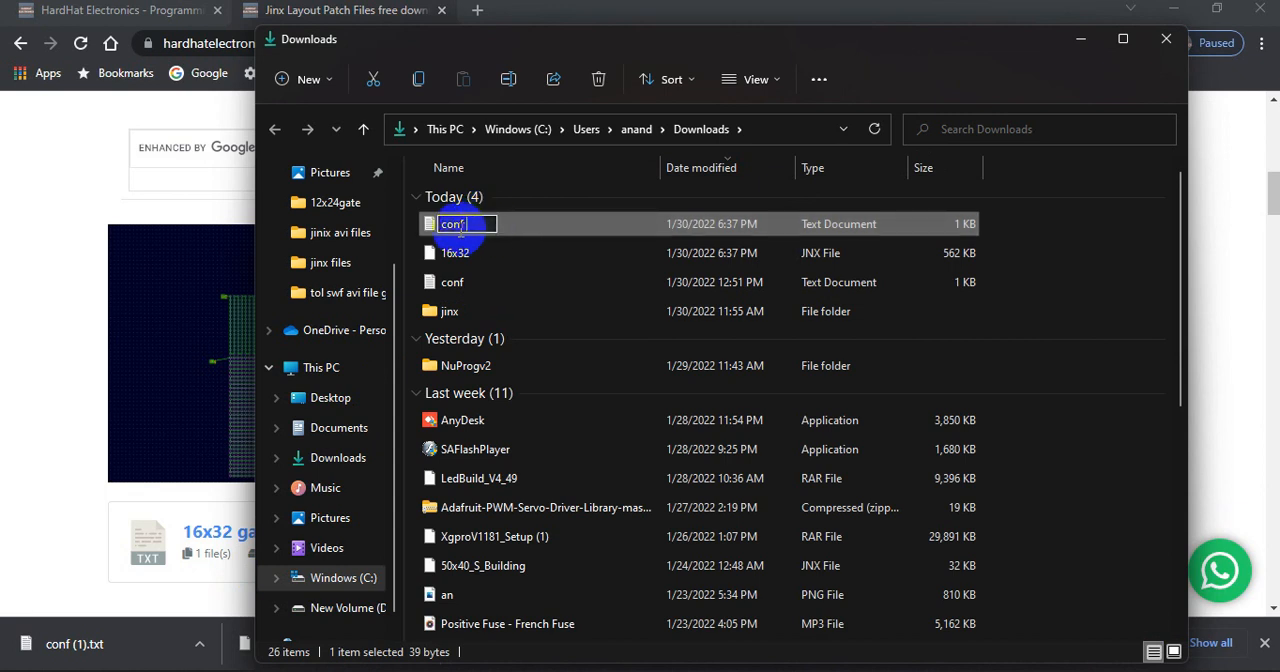
left_click(466, 278)
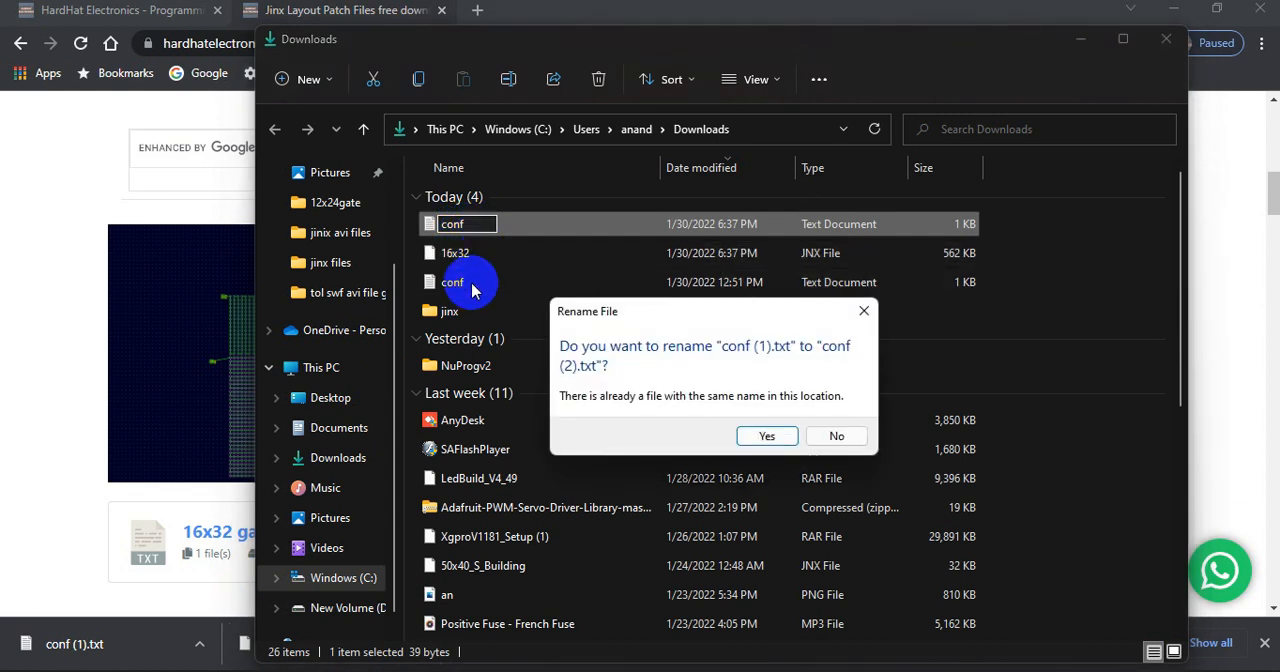
left_click(766, 435)
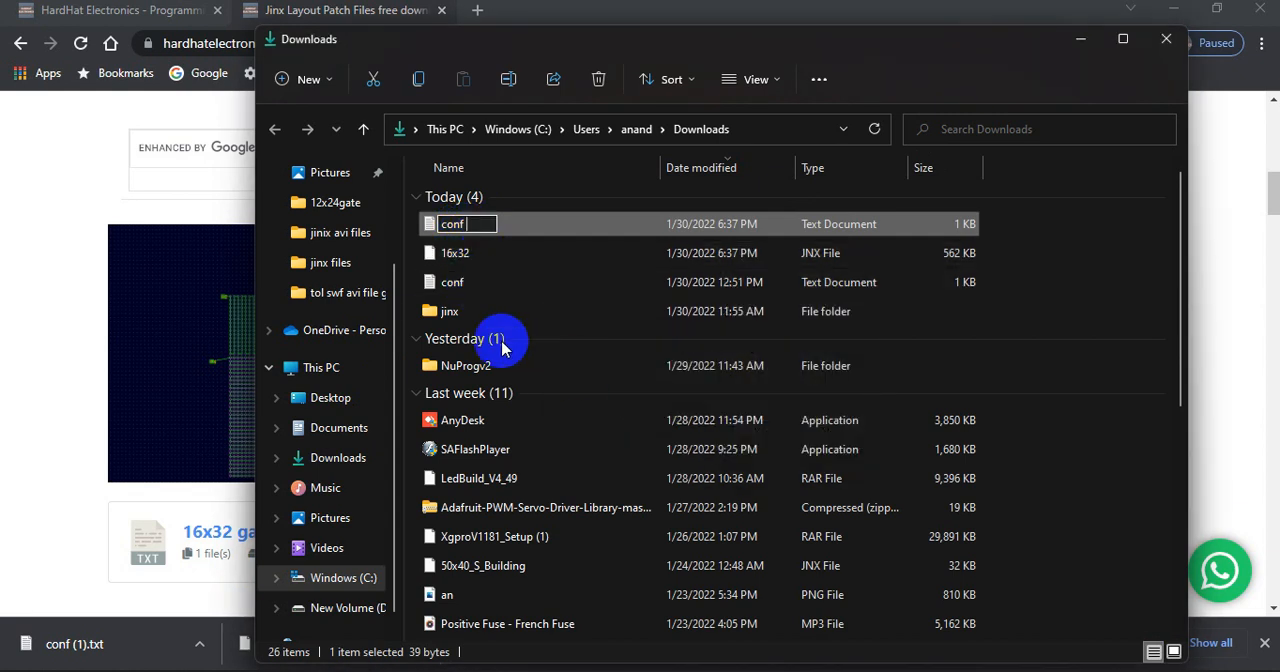
Delete the older conf text file from Downloads and rename conf (2) as conf
left_click(482, 290)
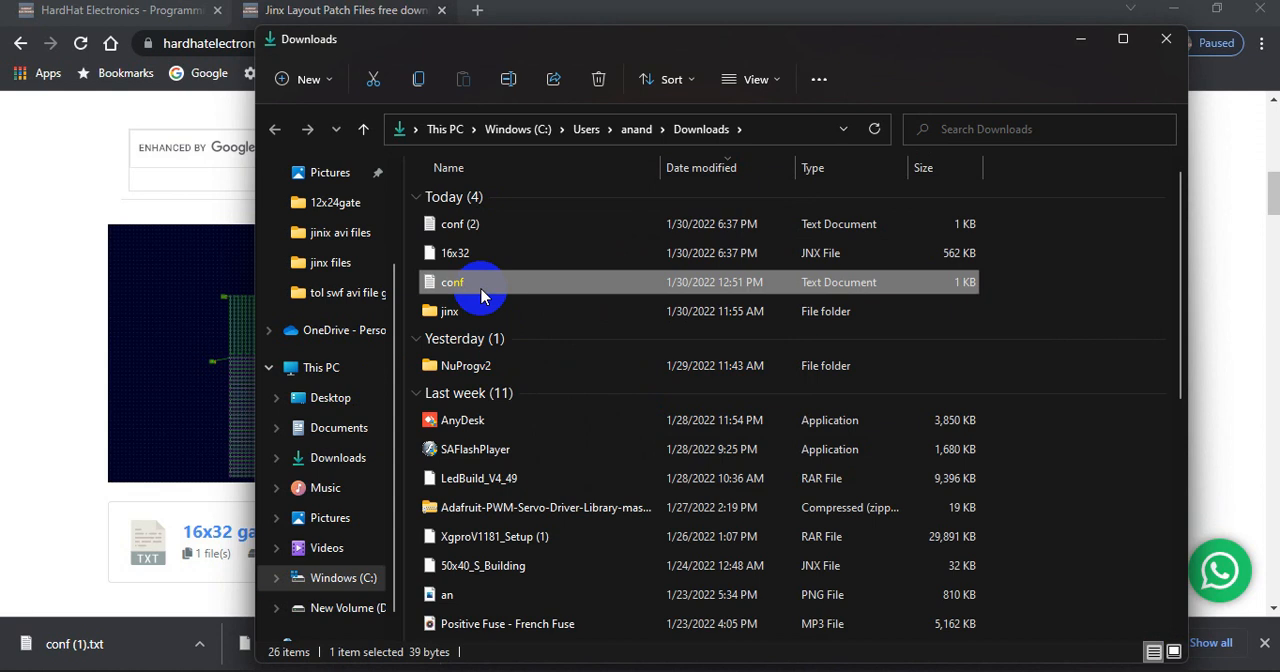
key("Delete")
left_click(473, 230)
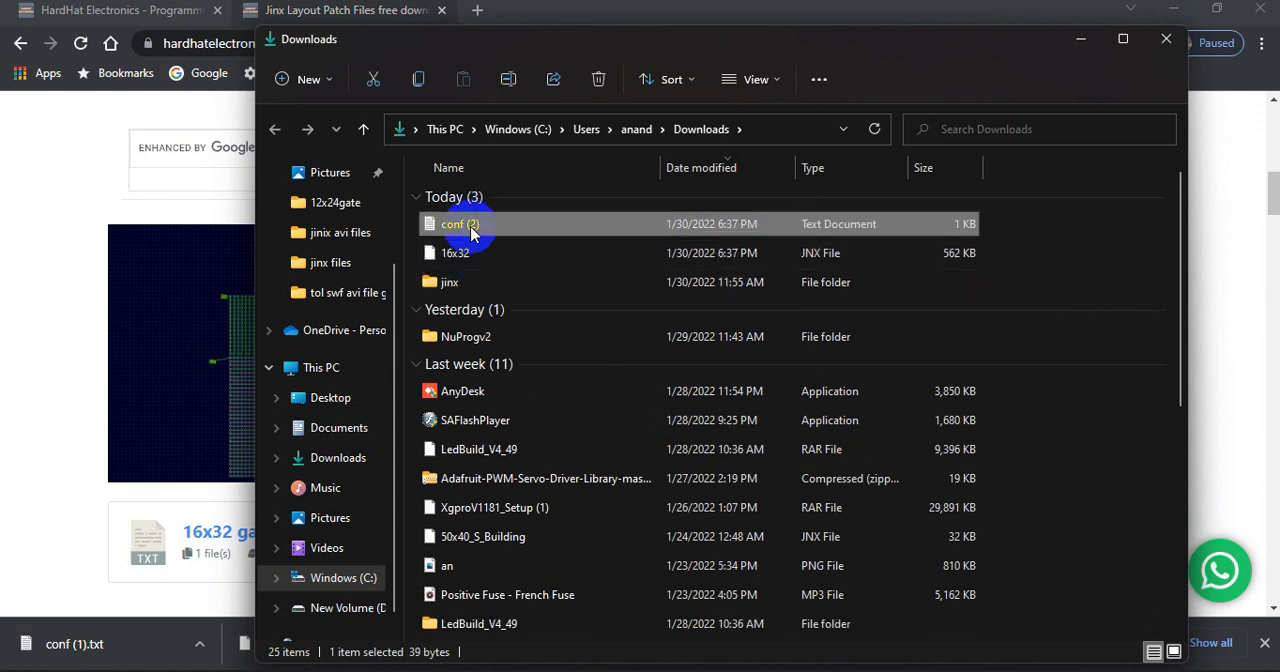
left_click(473, 229)
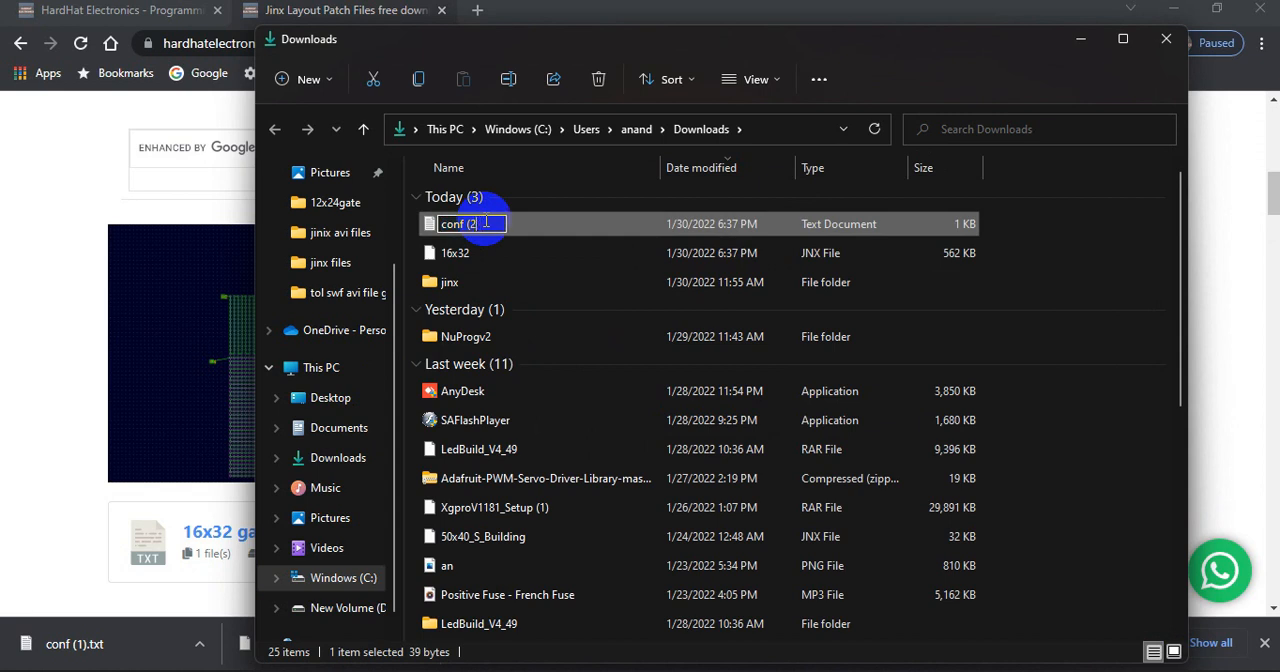
key("BackSpace")
key("BackSpace")
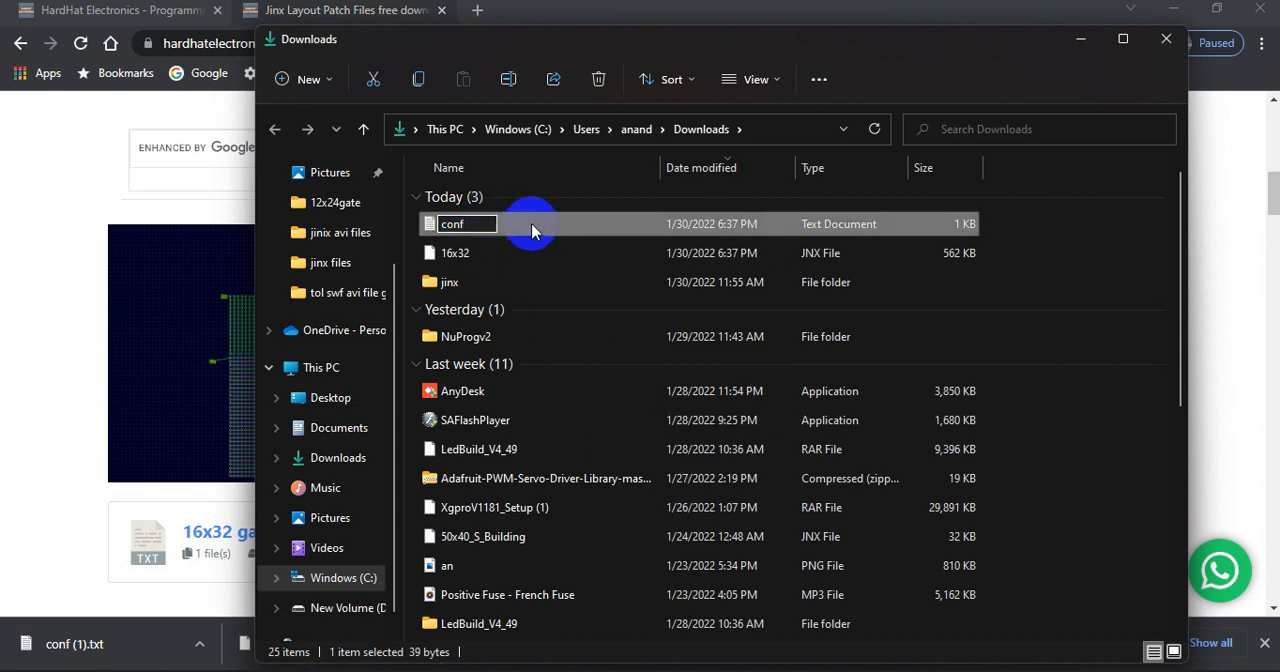
left_click(531, 232)
left_click(537, 225)
Open the conf text file, examine its DEVPIX, PORT and PIXEL values, and close it
left_click(535, 253)
left_click(530, 233)
double_click(530, 232)
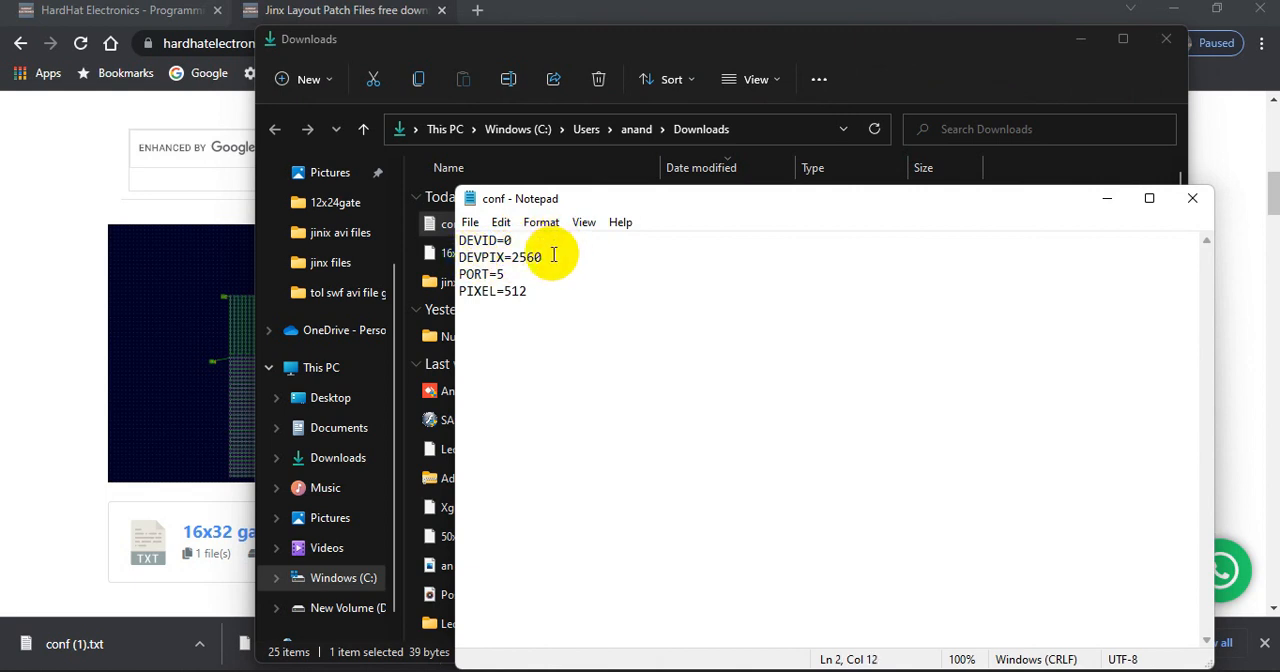
left_click_drag(548, 259, 504, 258)
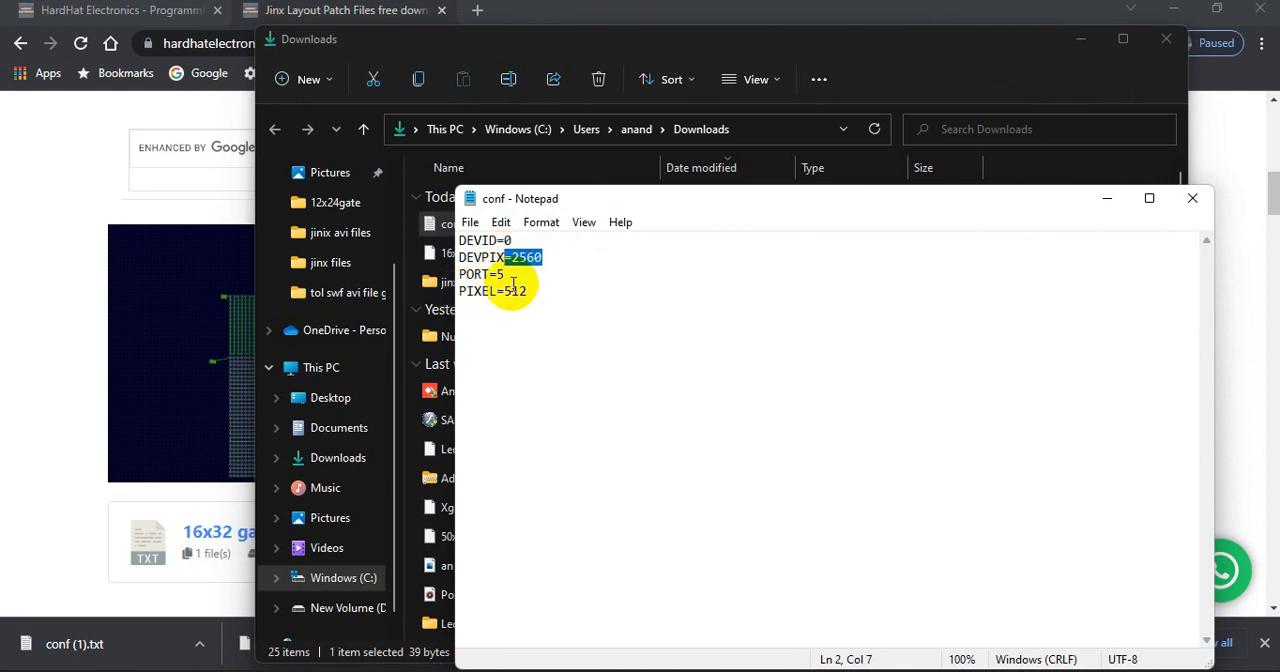
left_click(528, 291)
mouse_move(524, 290)
left_mouse_down()
mouse_move(459, 291)
mouse_move(512, 291)
left_mouse_up()
left_click(526, 291)
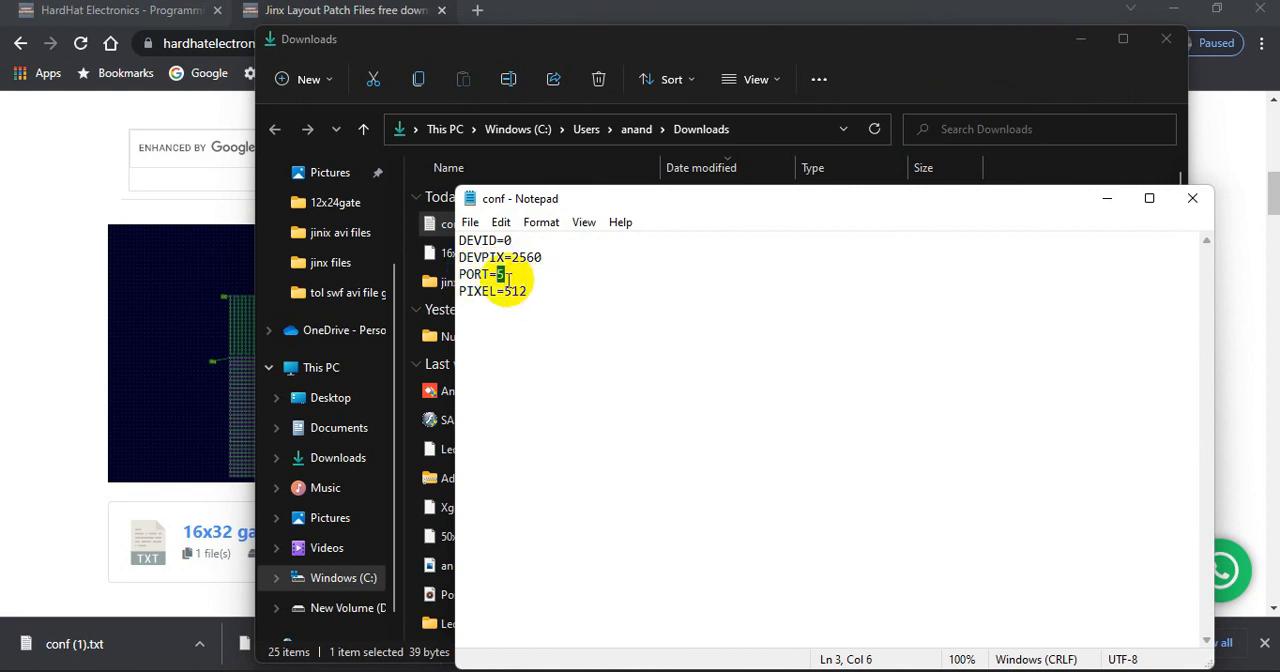
left_click_drag(556, 259, 535, 287)
left_click(563, 257)
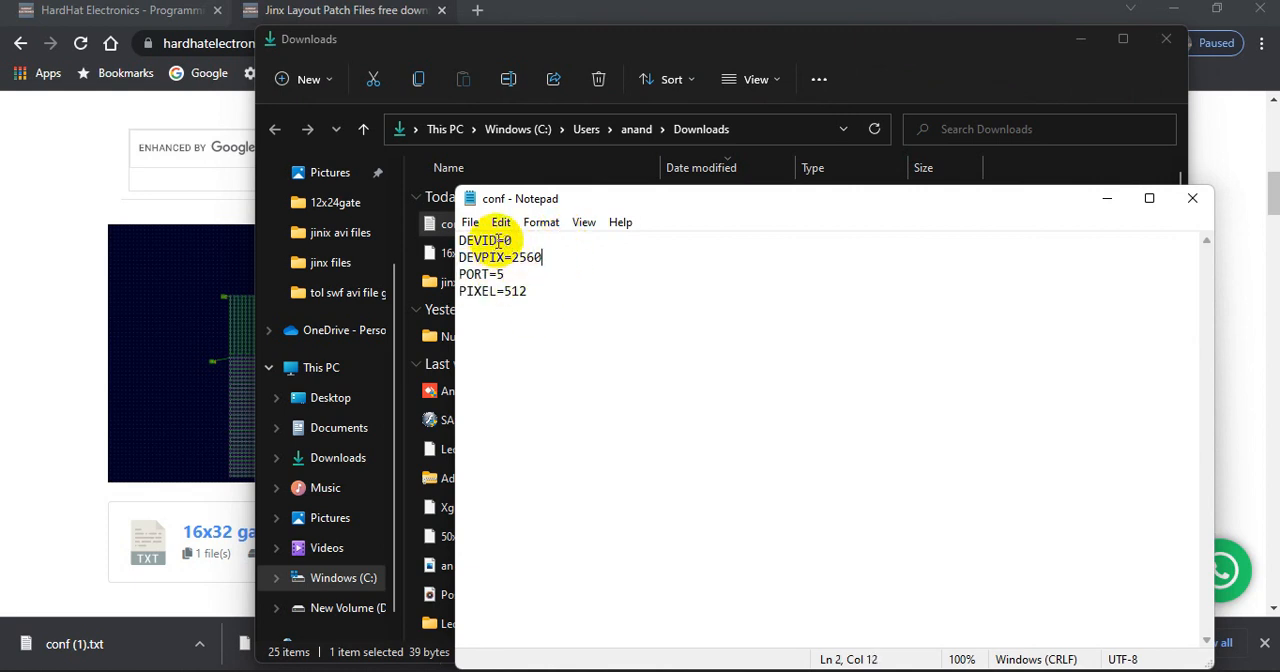
left_click(1208, 199)
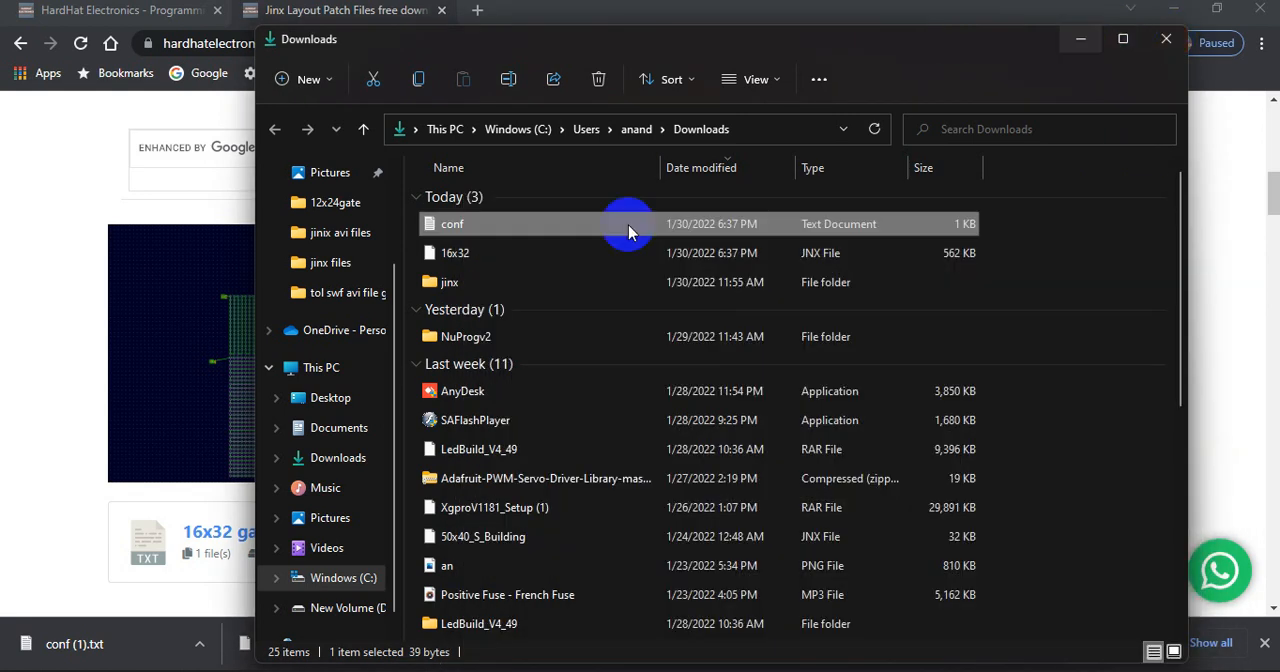
Start opening the 16x32 JNX file and choose to look for another app on this PC
left_click(450, 258)
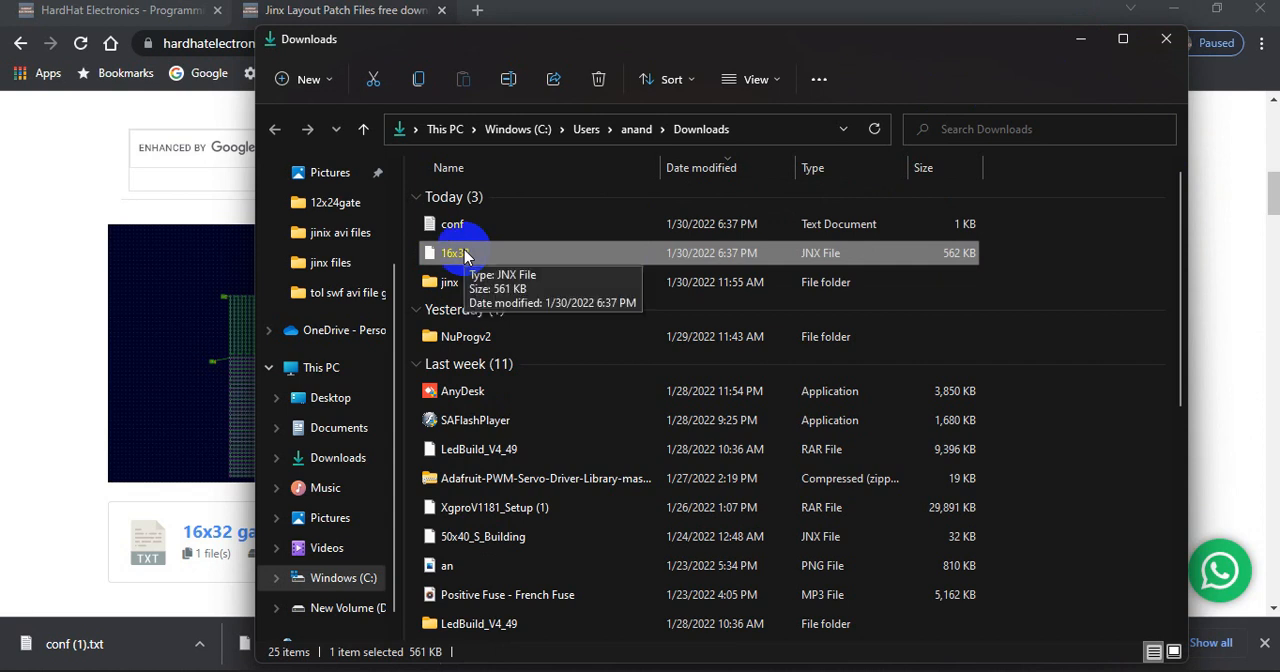
left_click(465, 256)
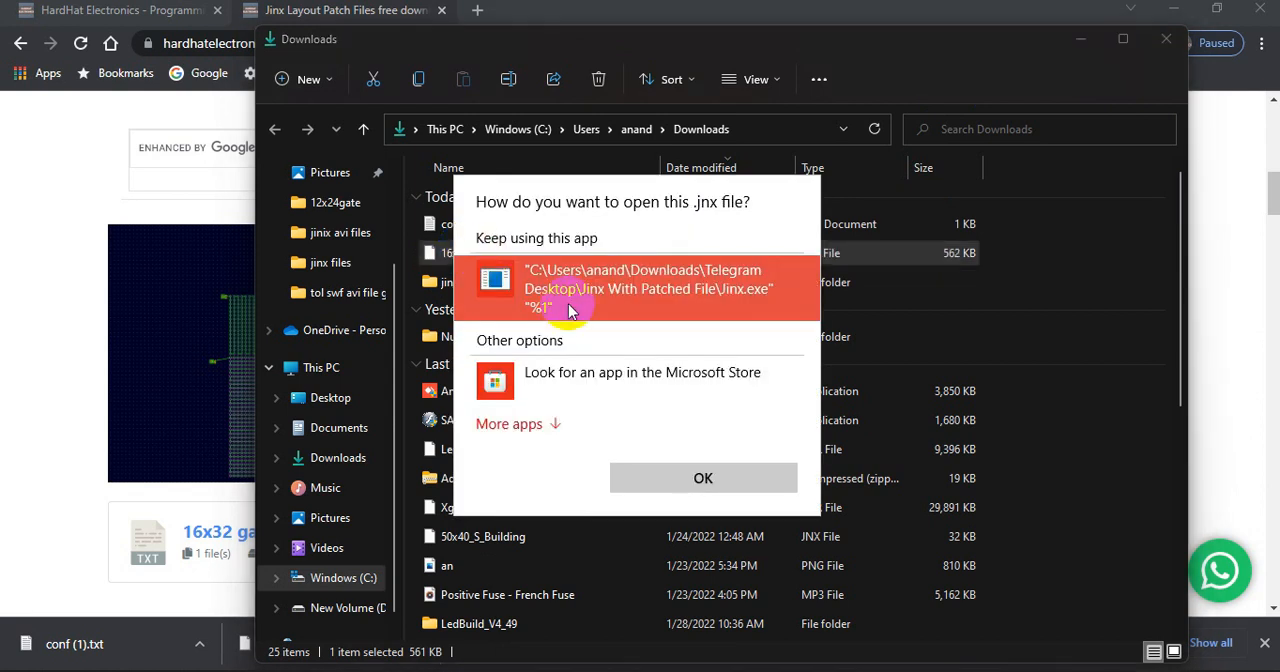
left_click(538, 422)
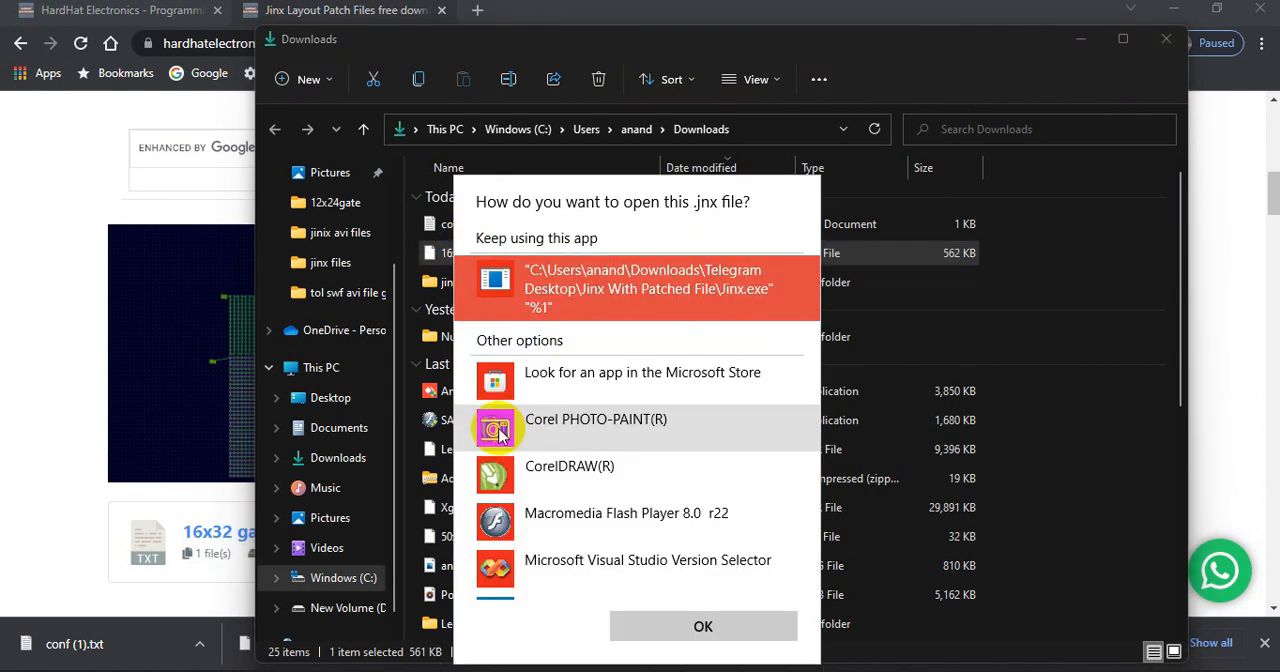
scroll(550, 425, "down", 3)
scroll(548, 425, "down", 2)
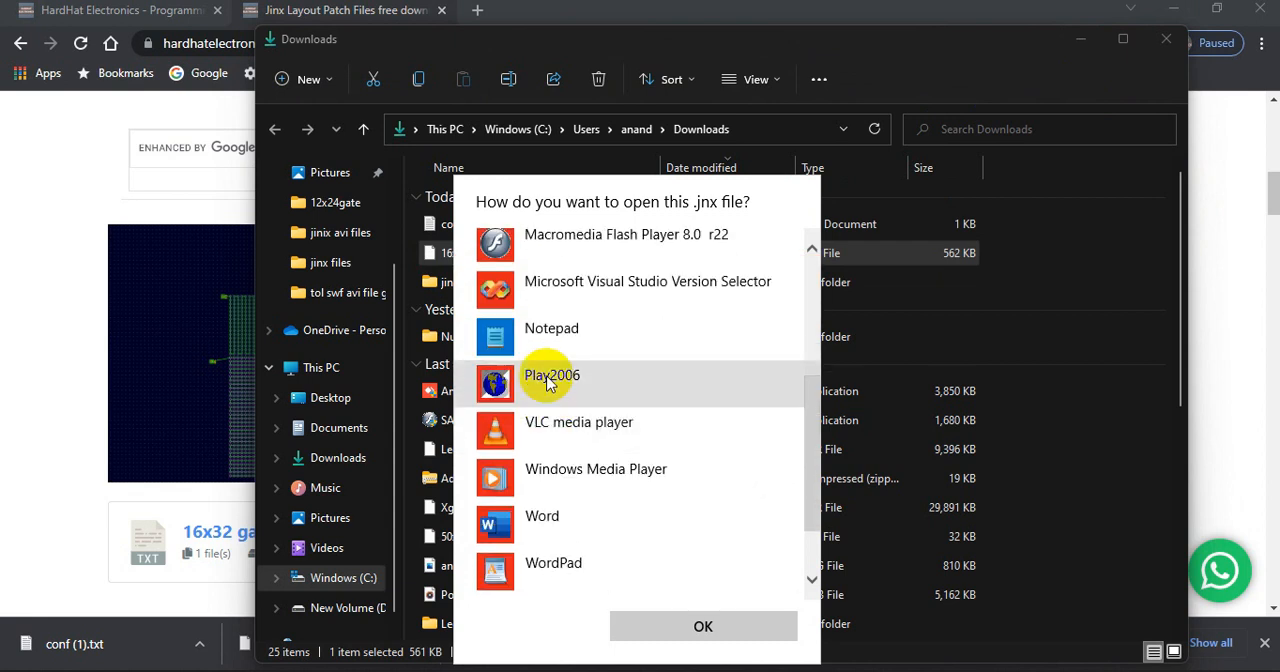
scroll(543, 377, "up", 5)
scroll(543, 443, "down", 5)
scroll(545, 383, "down", 3)
scroll(543, 389, "up", 5)
scroll(548, 385, "down", 5)
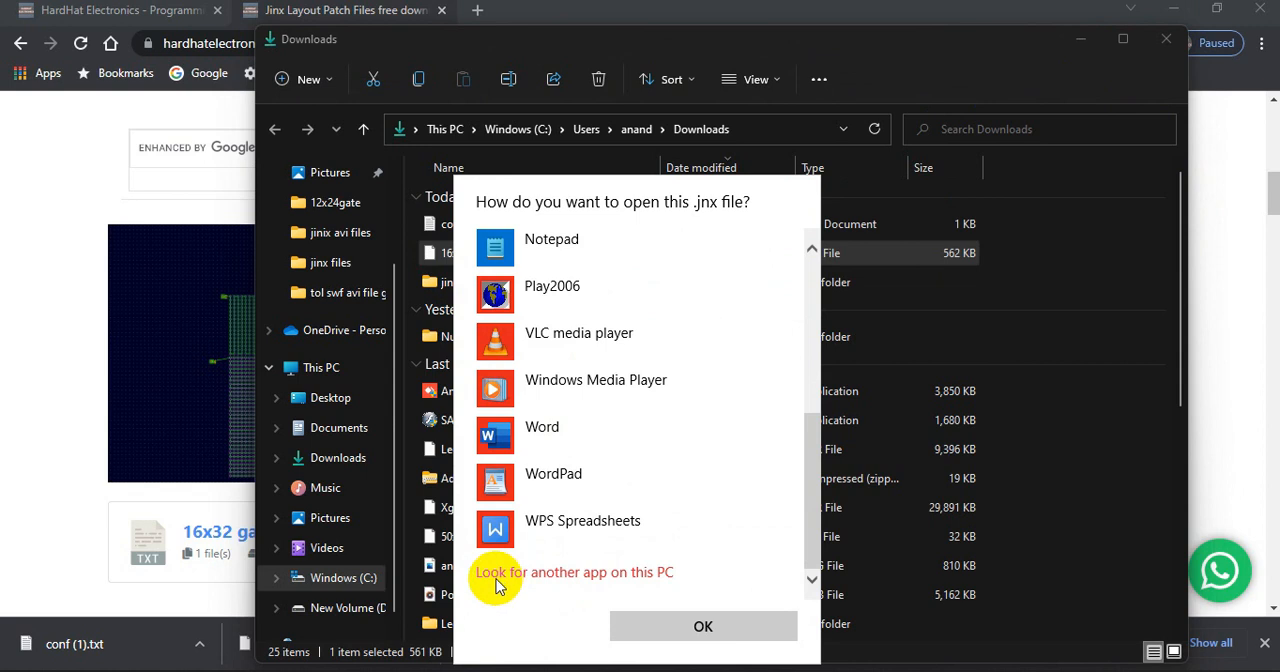
left_click(508, 578)
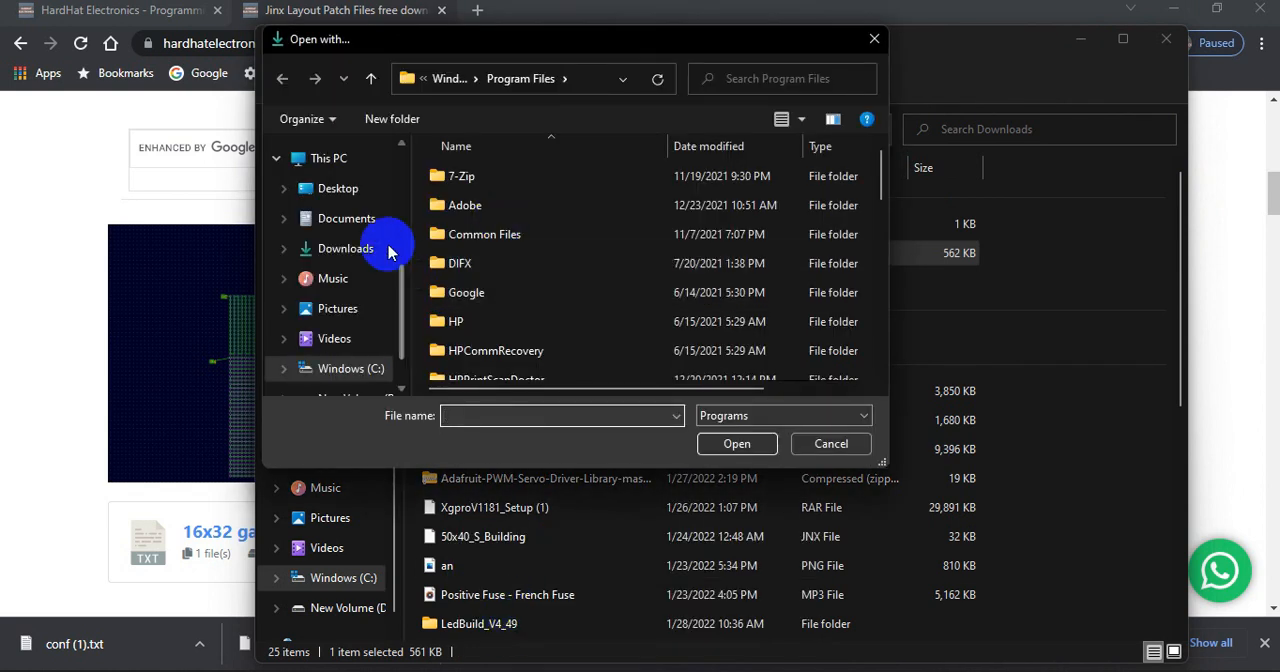
Open the 16x32 layout with the jinx application from the Desktop's jinx (1) > jinx folder, and close Jinx after viewing it
scroll(365, 255, "up", 2)
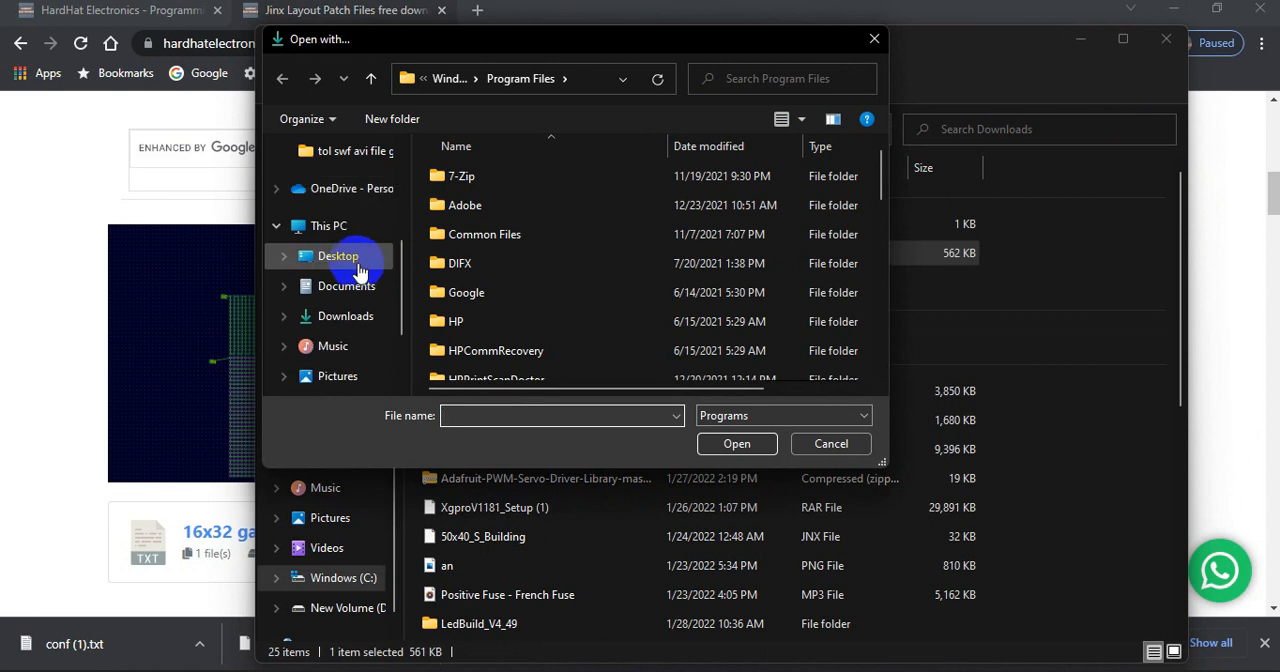
left_click(355, 260)
scroll(534, 240, "down", 5)
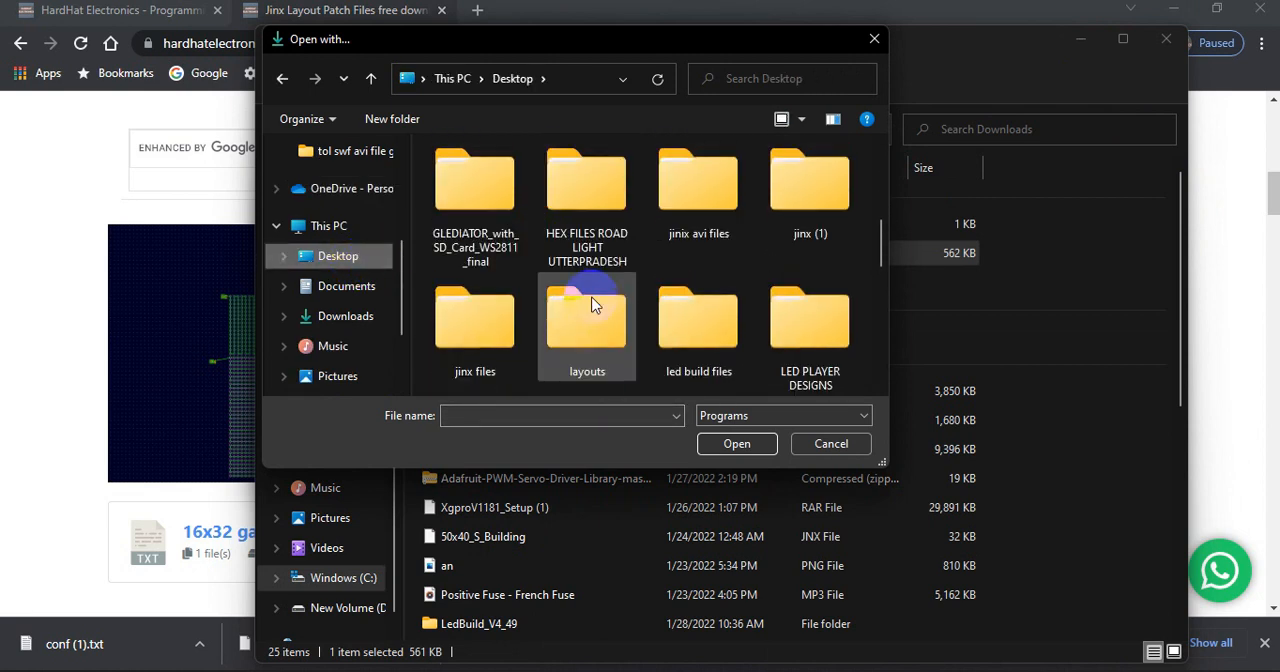
double_click(786, 215)
double_click(543, 178)
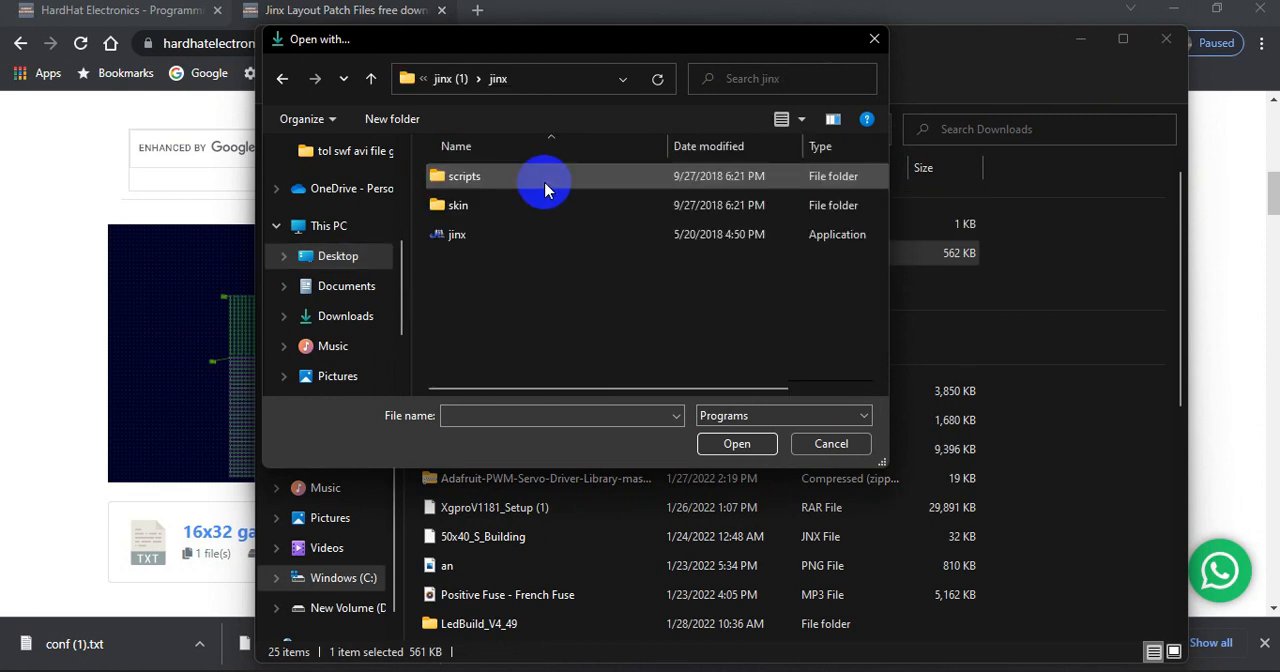
left_click(478, 234)
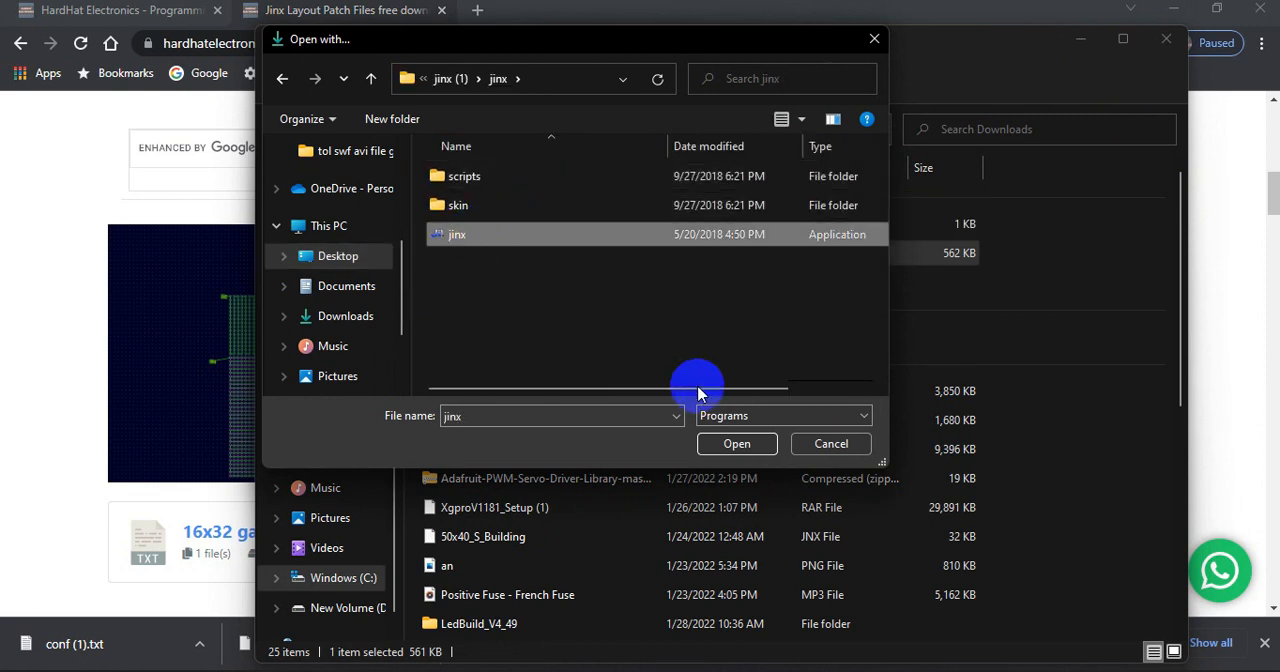
left_click(733, 443)
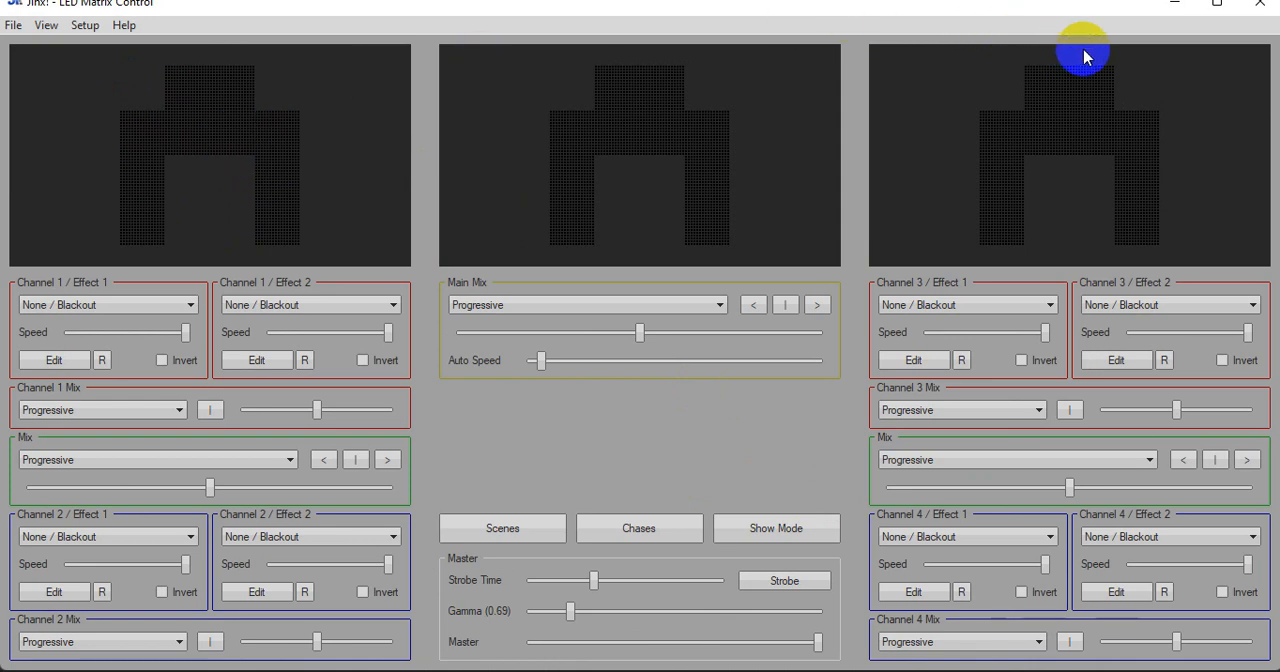
left_click(1262, 10)
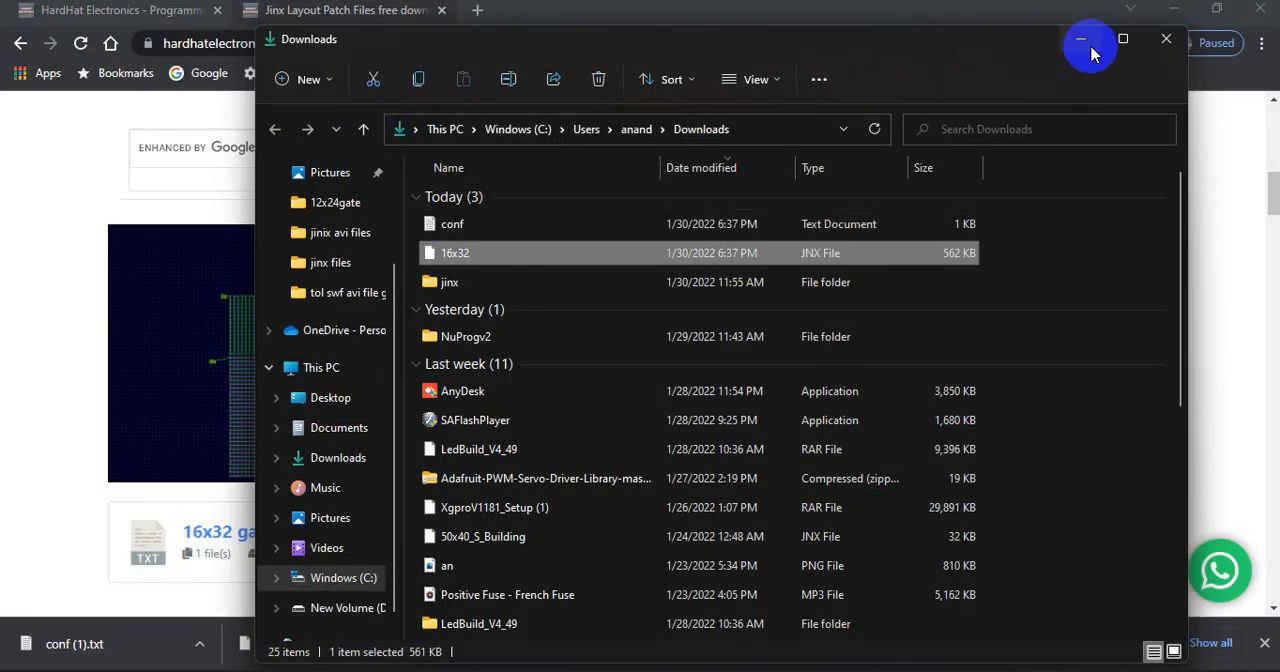
Return to the Jinx layout download page and examine the 12X24 and 8×24 top-left 5 part gate output patches
left_click(1085, 44)
scroll(570, 262, "down", 4)
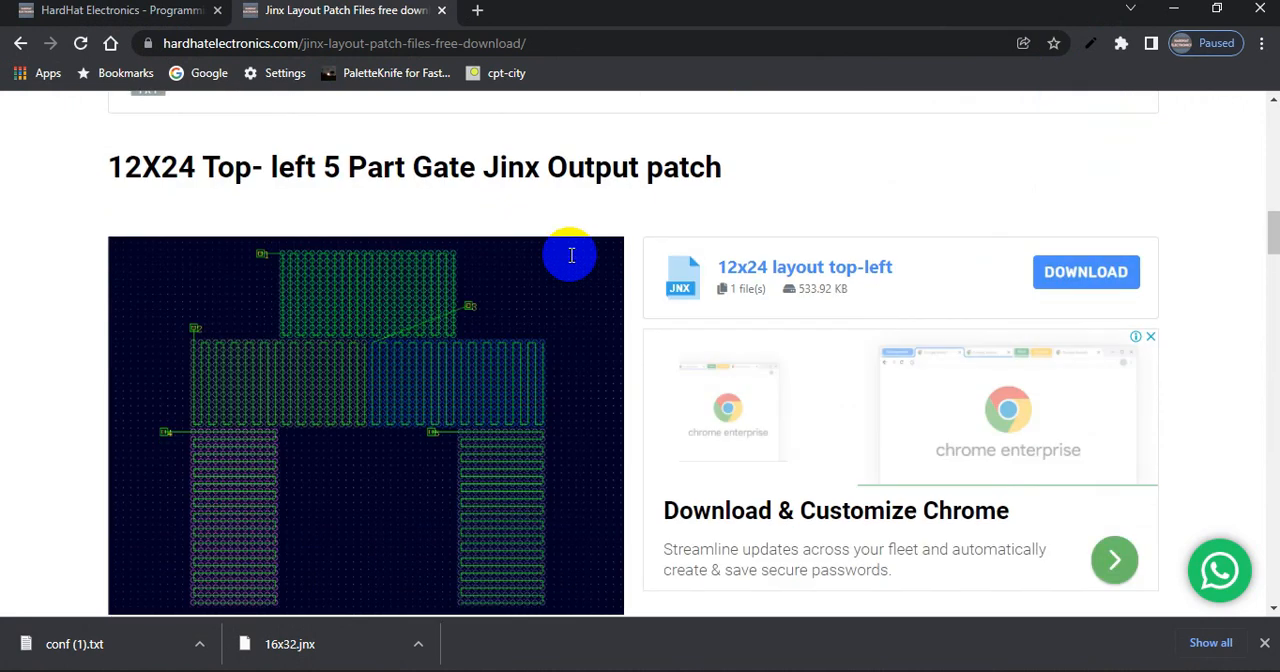
left_click_drag(109, 165, 484, 162)
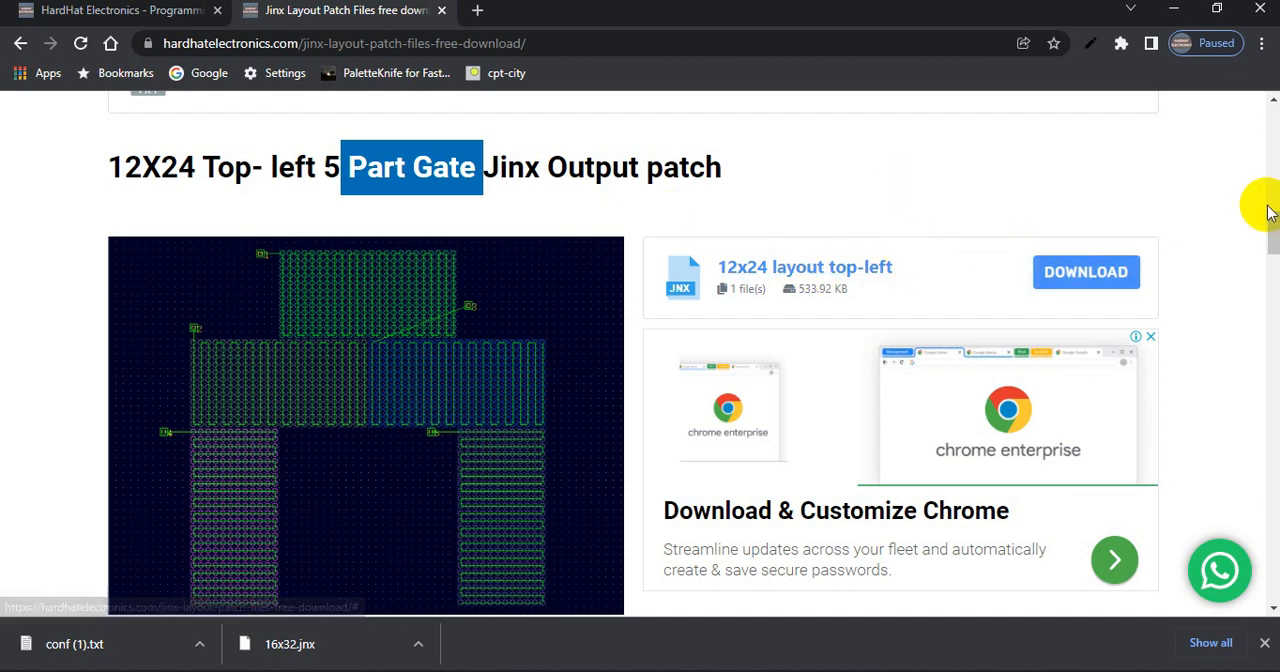
left_click_drag(1266, 223, 1272, 257)
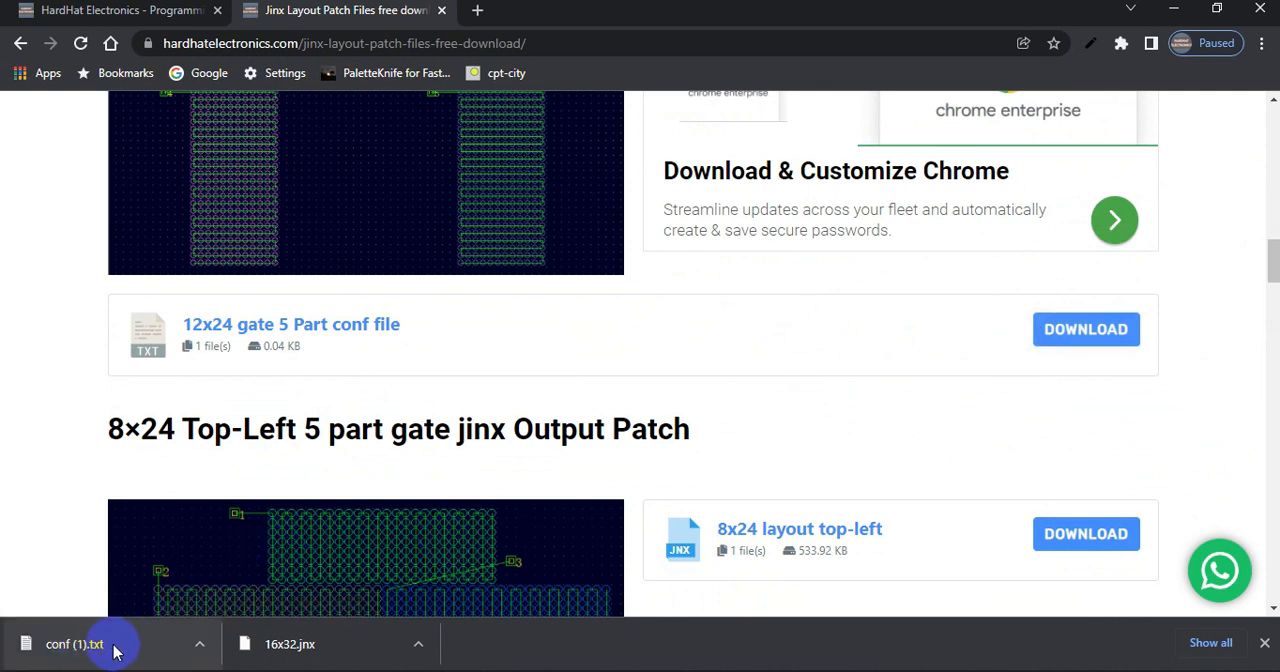
left_click_drag(118, 428, 197, 430)
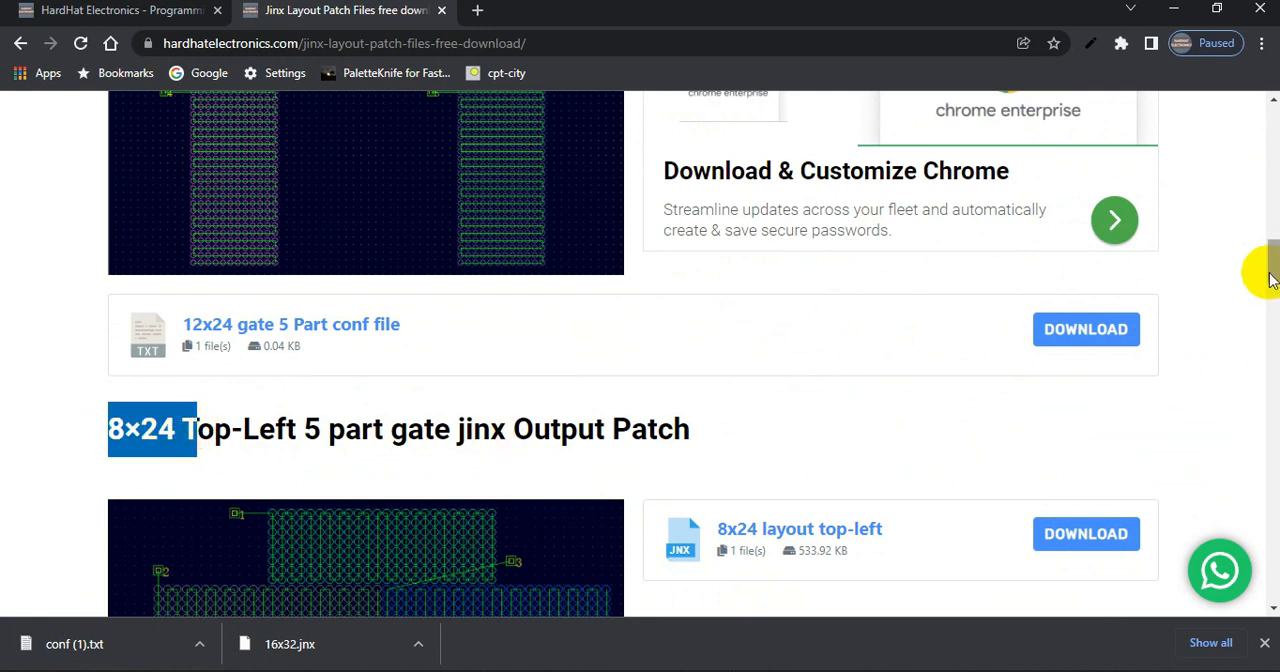
scroll(1270, 278, "down", 3)
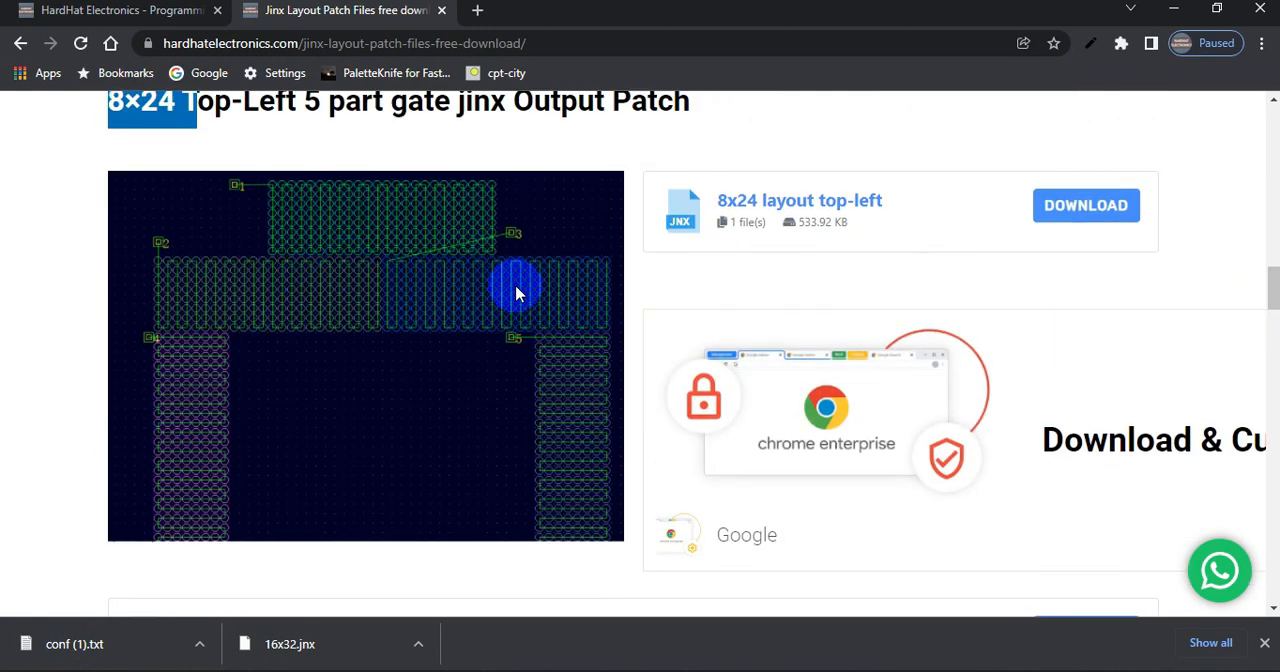
left_click(140, 12)
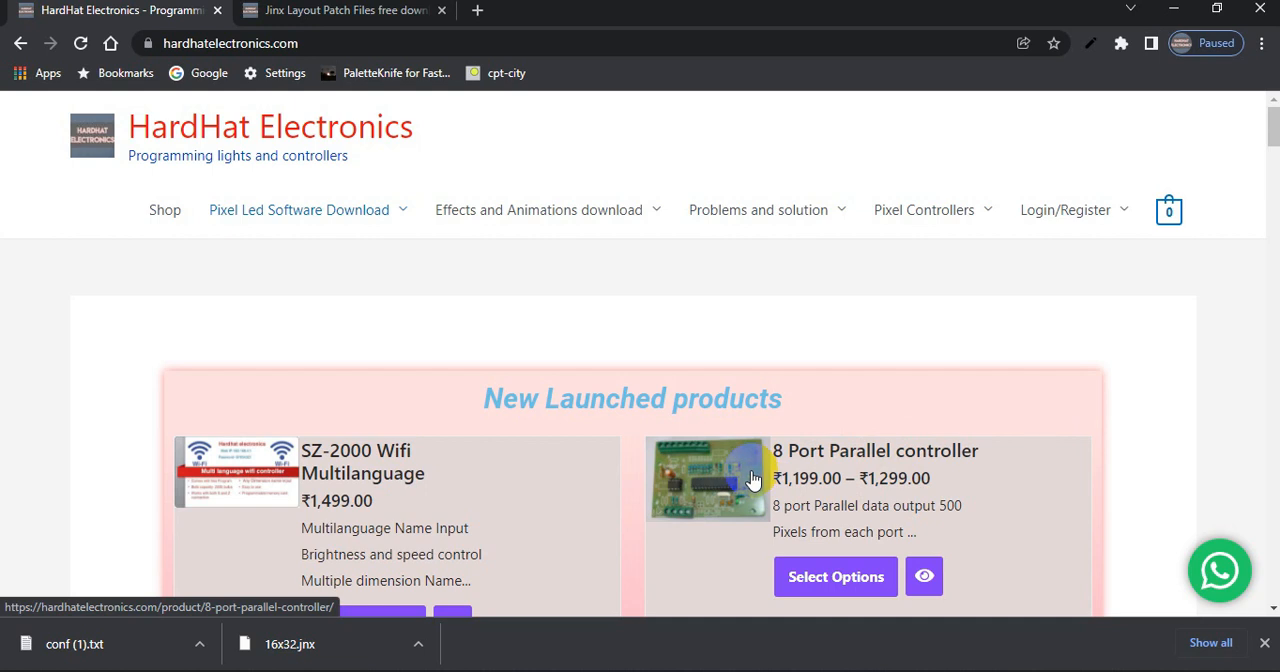
left_click(343, 14)
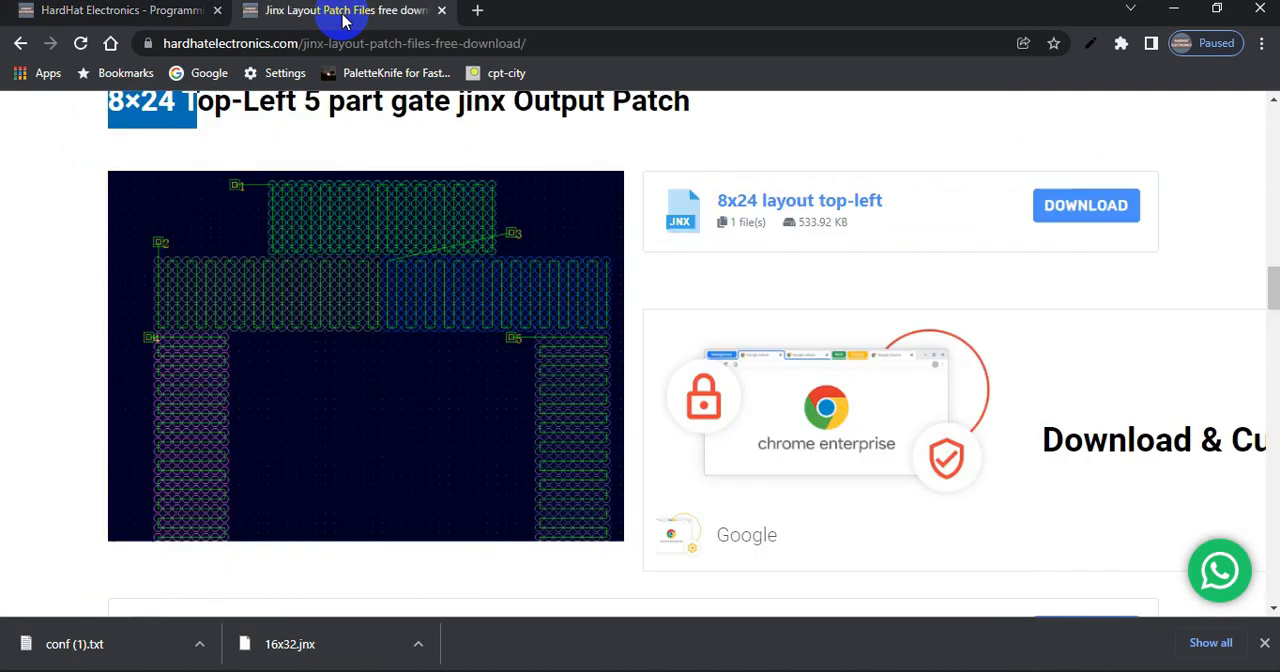
left_click(357, 195)
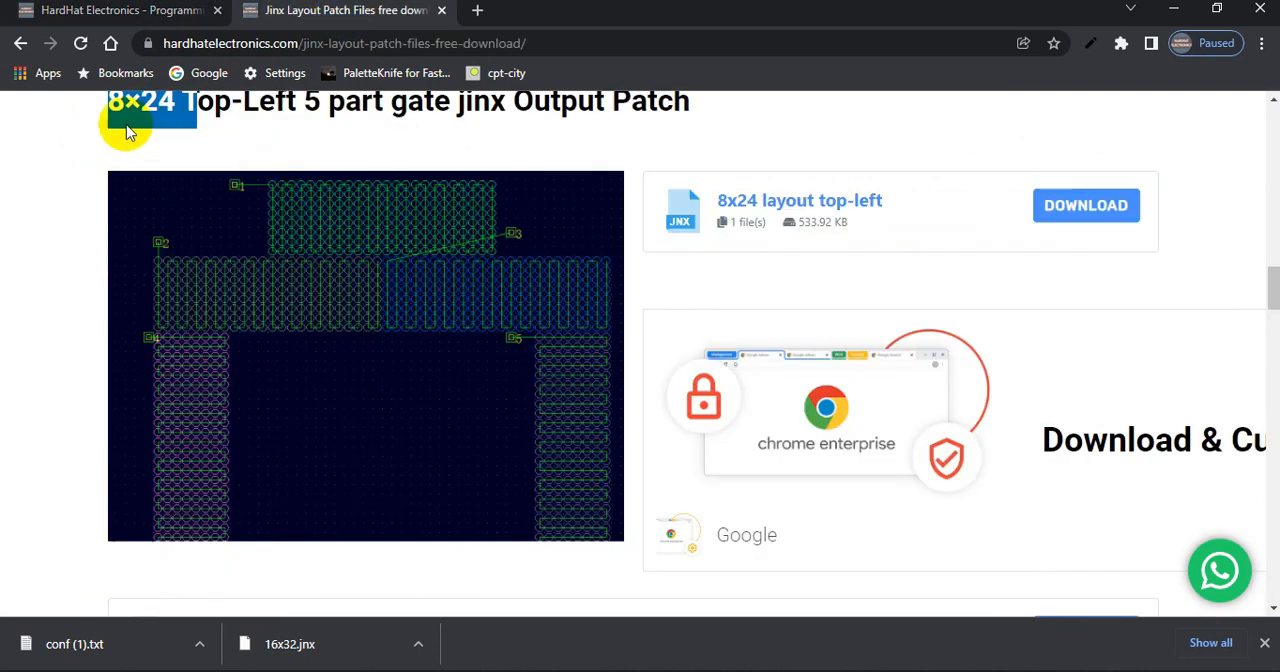
Download the "12x12 layout top-left" JNX file from the 12X12 Dance Floor 9 Part section and open it with Jinx!
scroll(625, 240, "down", 5)
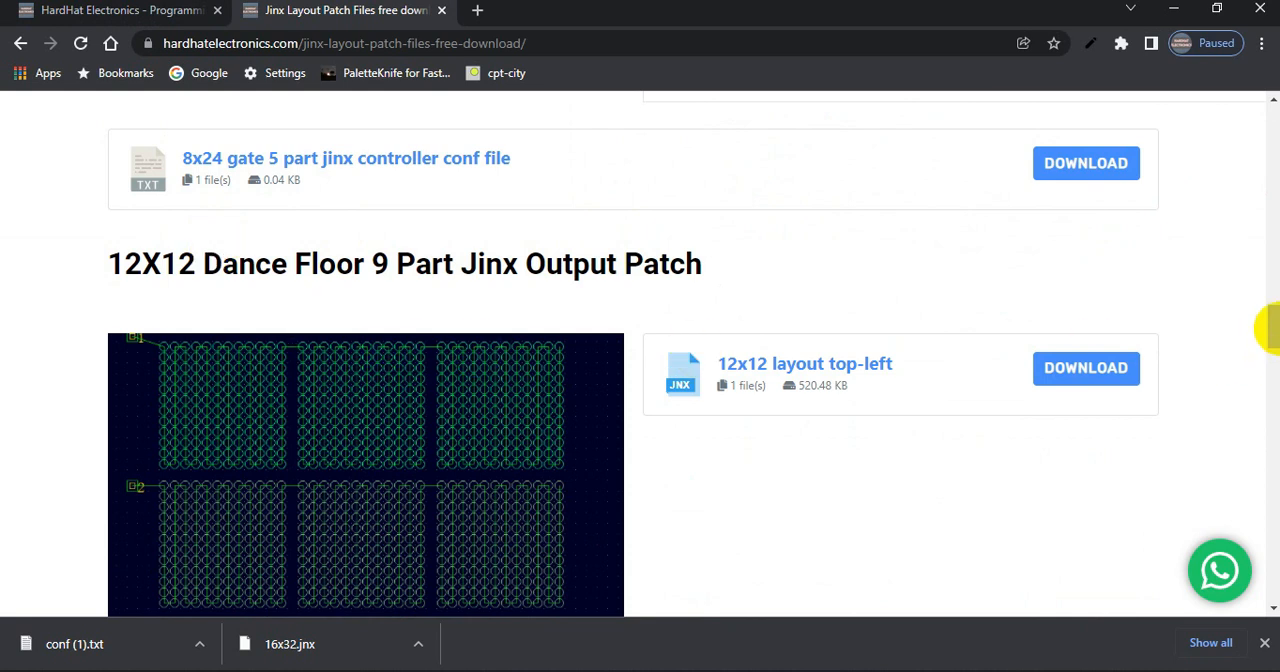
left_click_drag(1270, 325, 1270, 340)
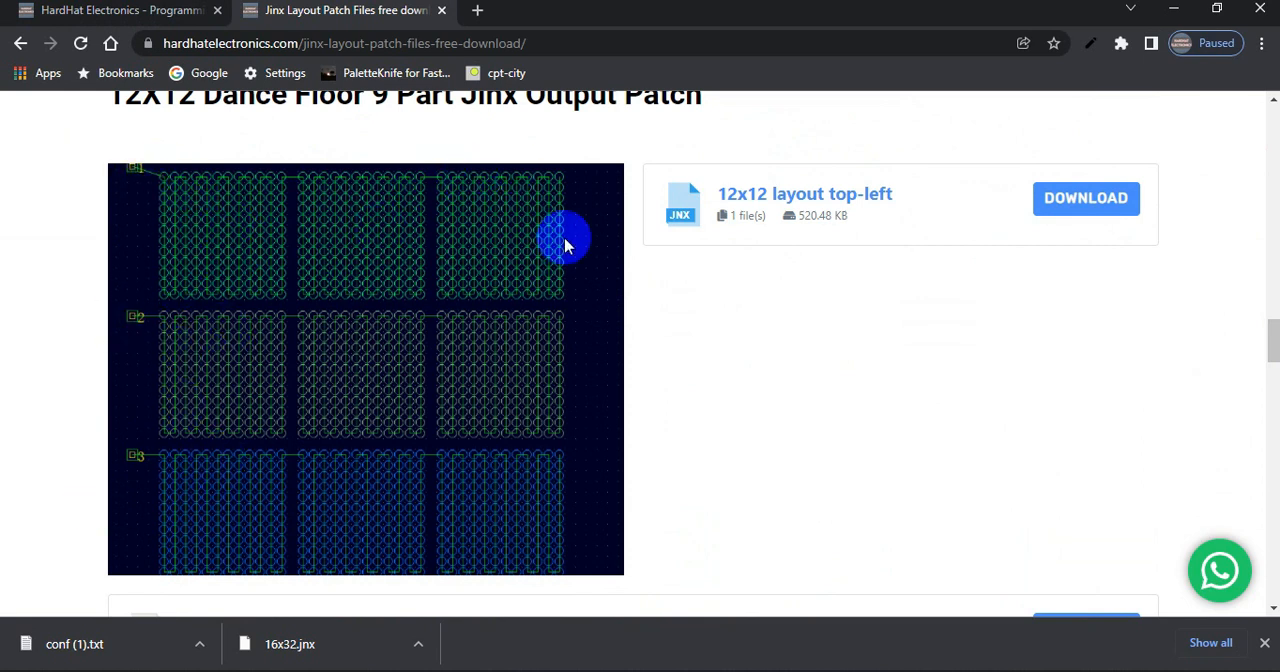
left_click(1118, 198)
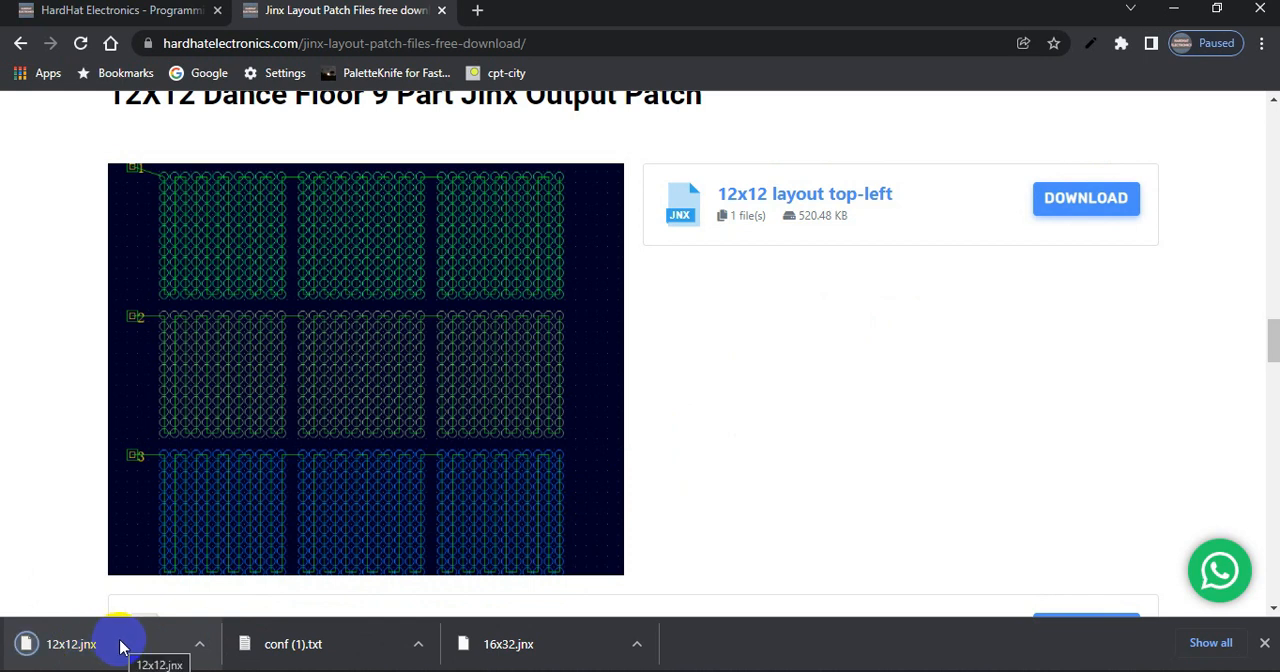
left_click(119, 647)
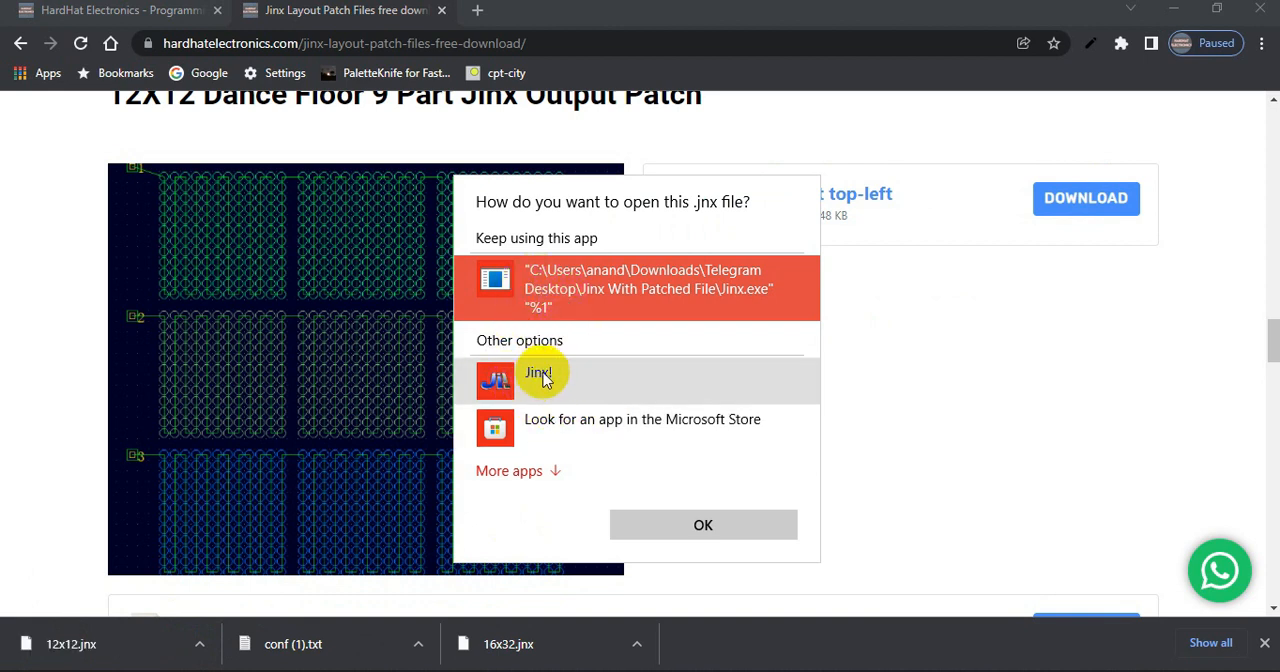
left_click(545, 378)
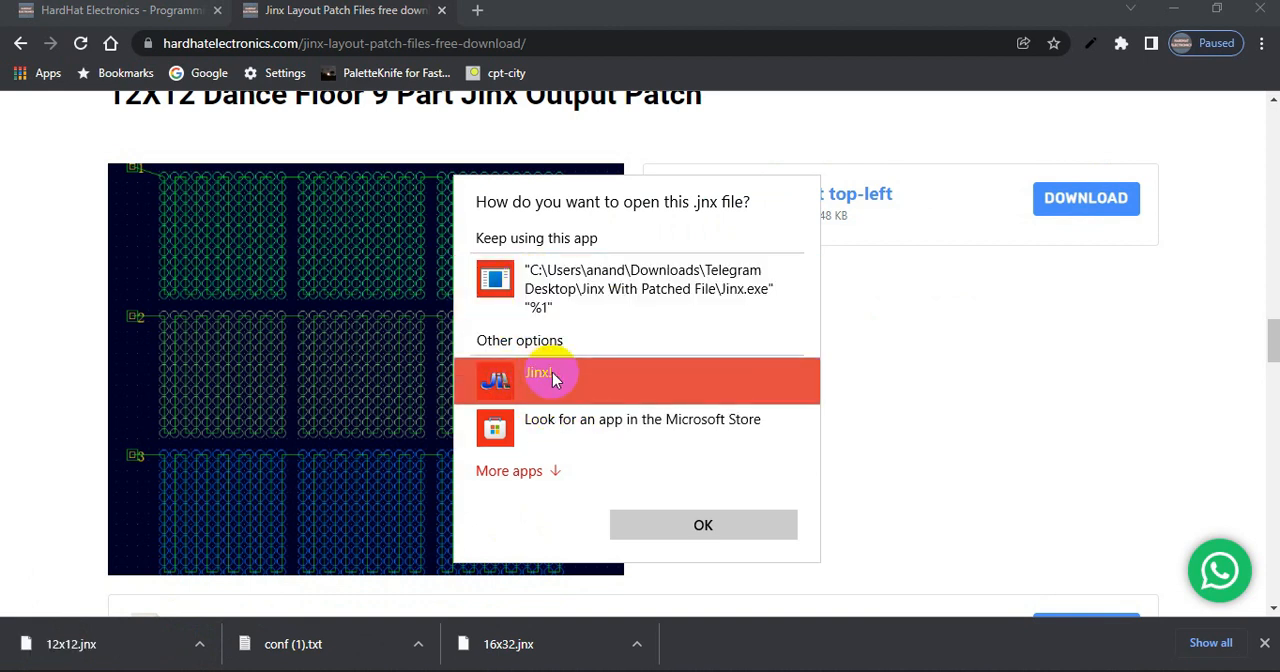
left_click(670, 525)
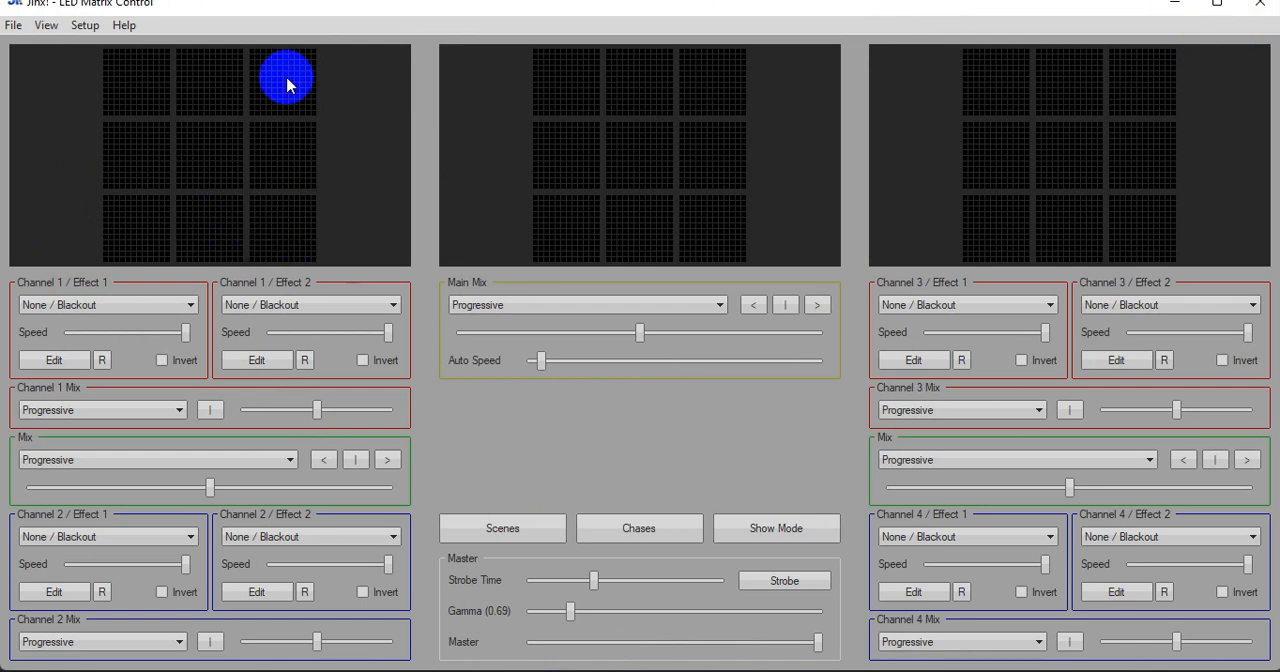
Preview the Falling Rain and Metaballs effects on Channel 1 / Effect 1 of the 12x12 dance floor layout
left_click(72, 312)
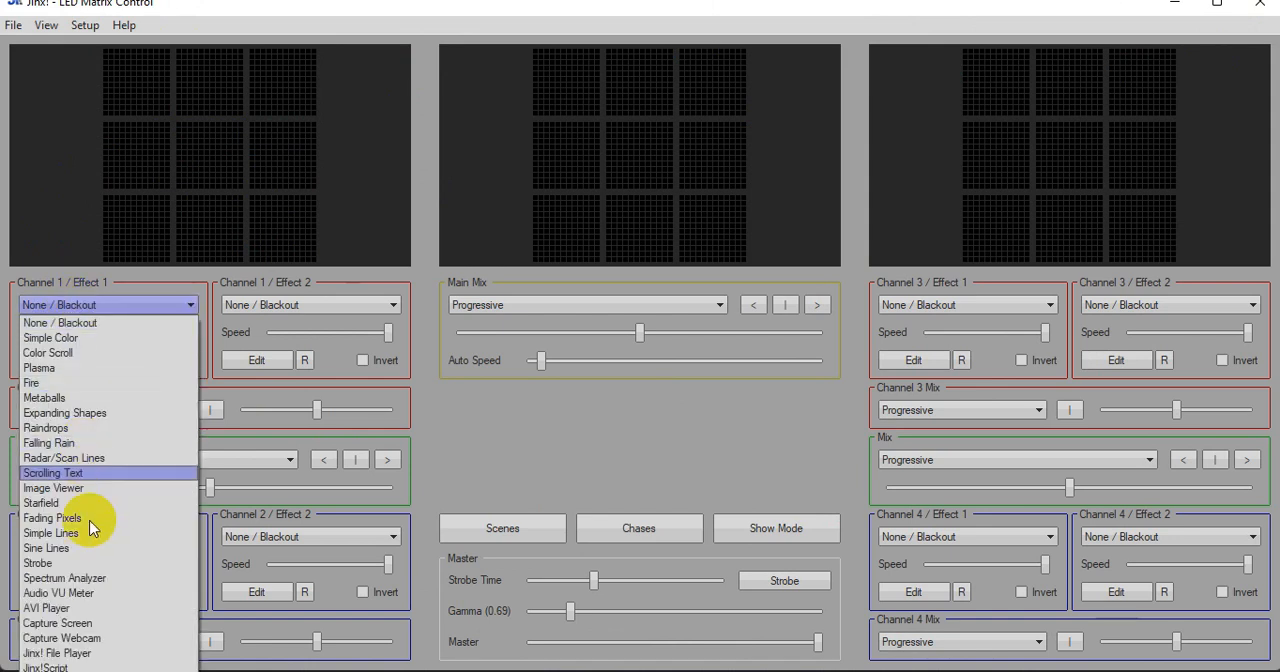
left_click(65, 440)
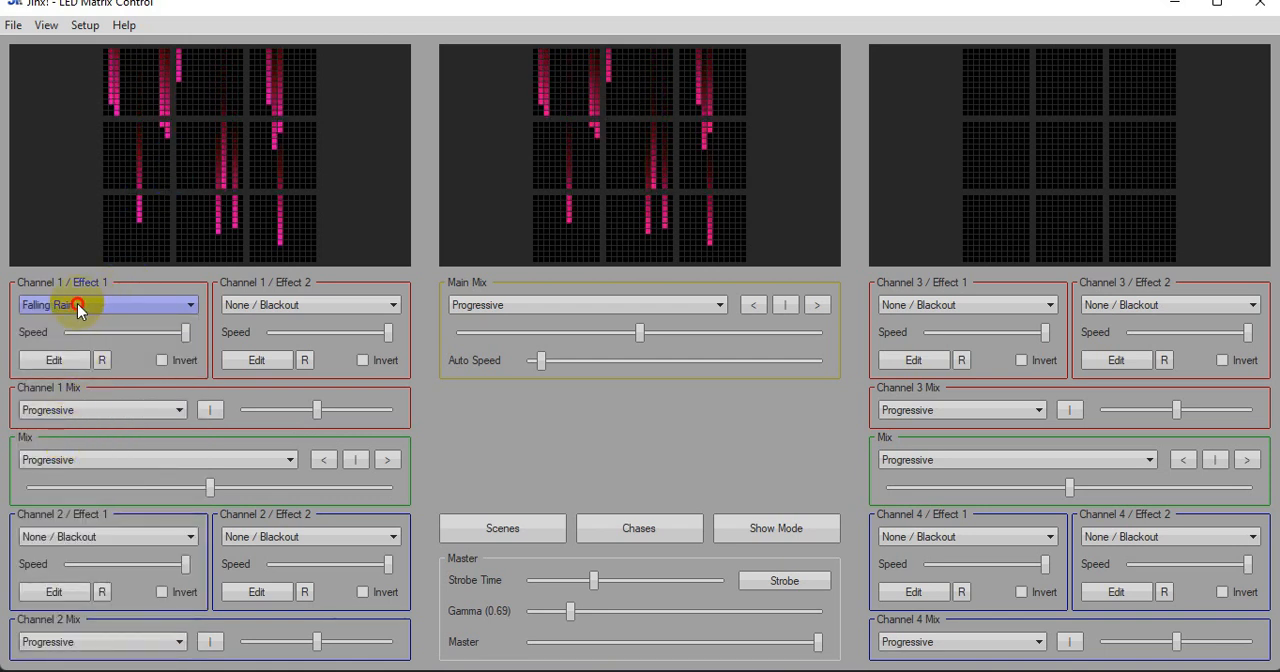
left_click(77, 303)
left_click(78, 400)
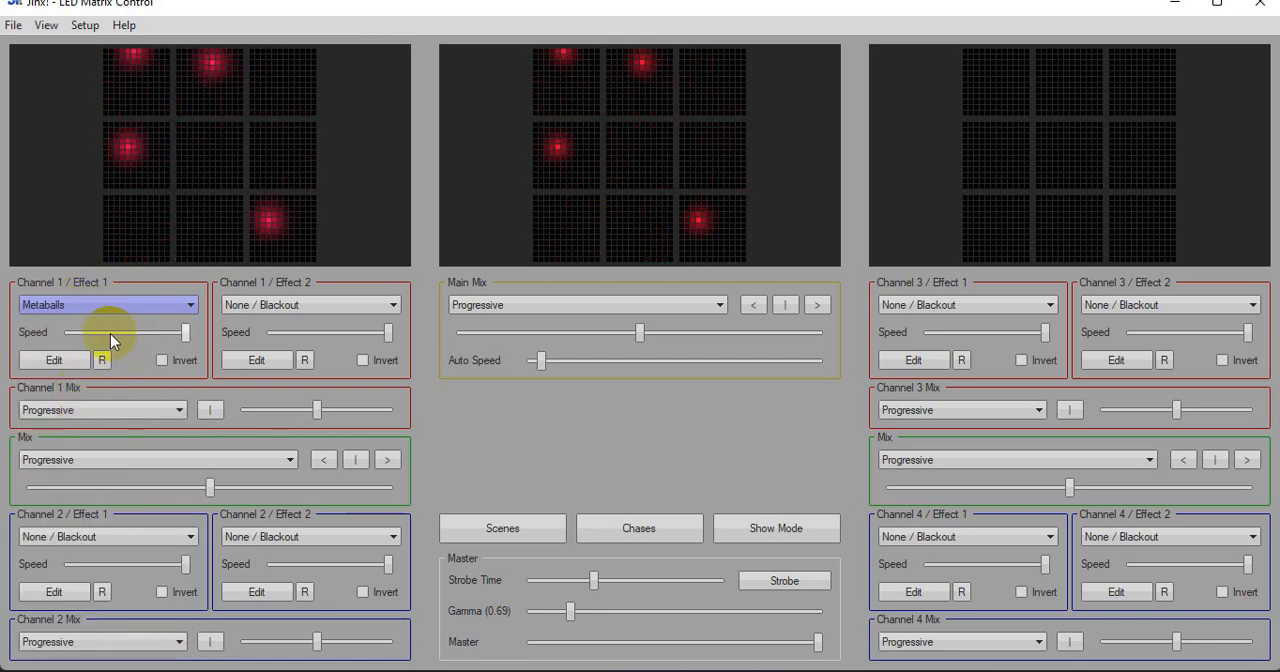
Play the 25x40avi file from the jinix avi files folder with AVI Player on Channel 1 / Effect 1, and close Jinx
left_click(110, 304)
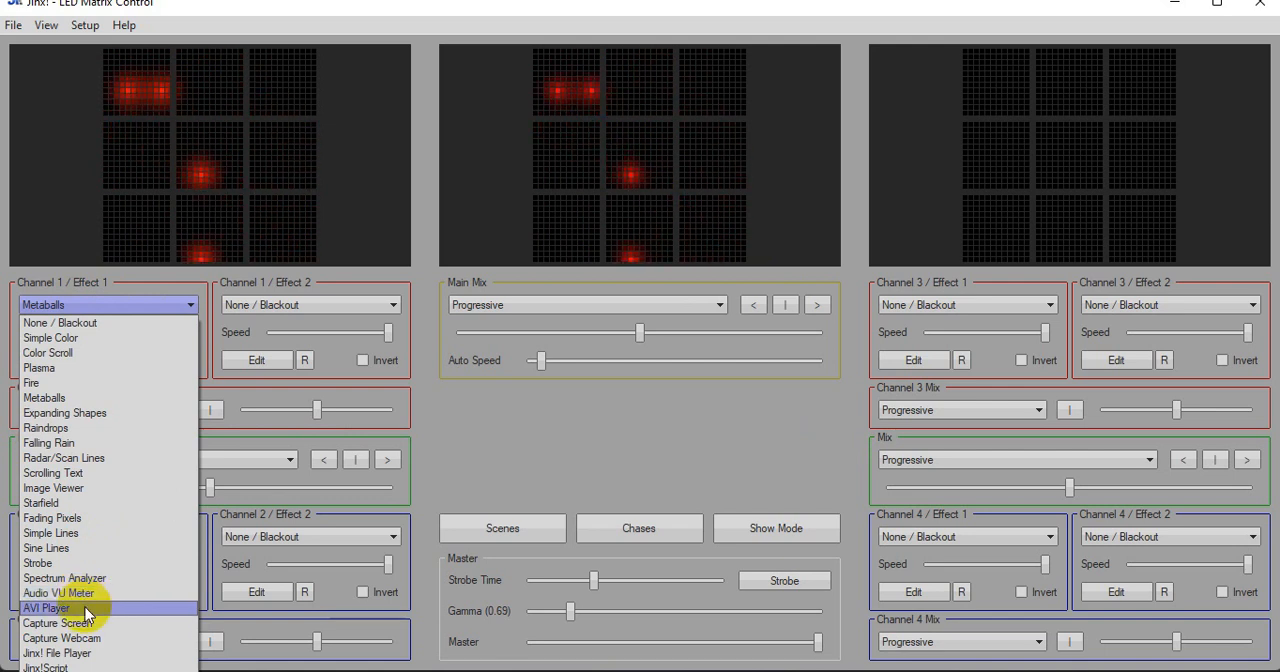
left_click(85, 607)
left_click(58, 360)
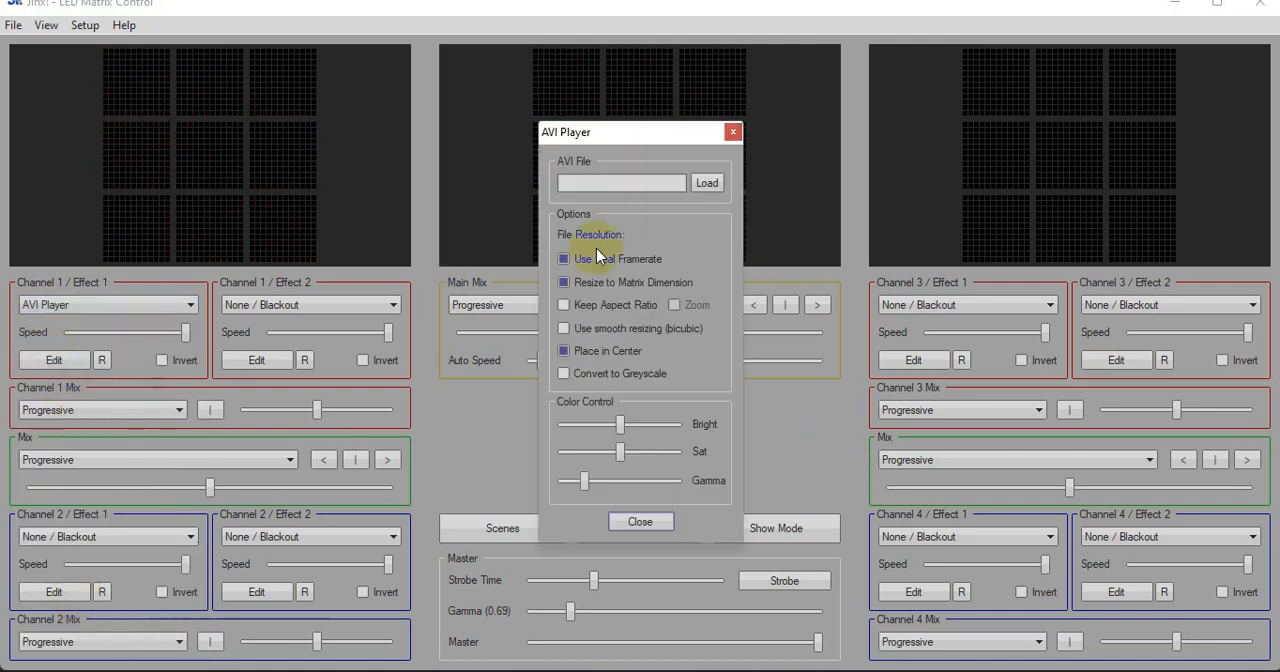
left_click(703, 185)
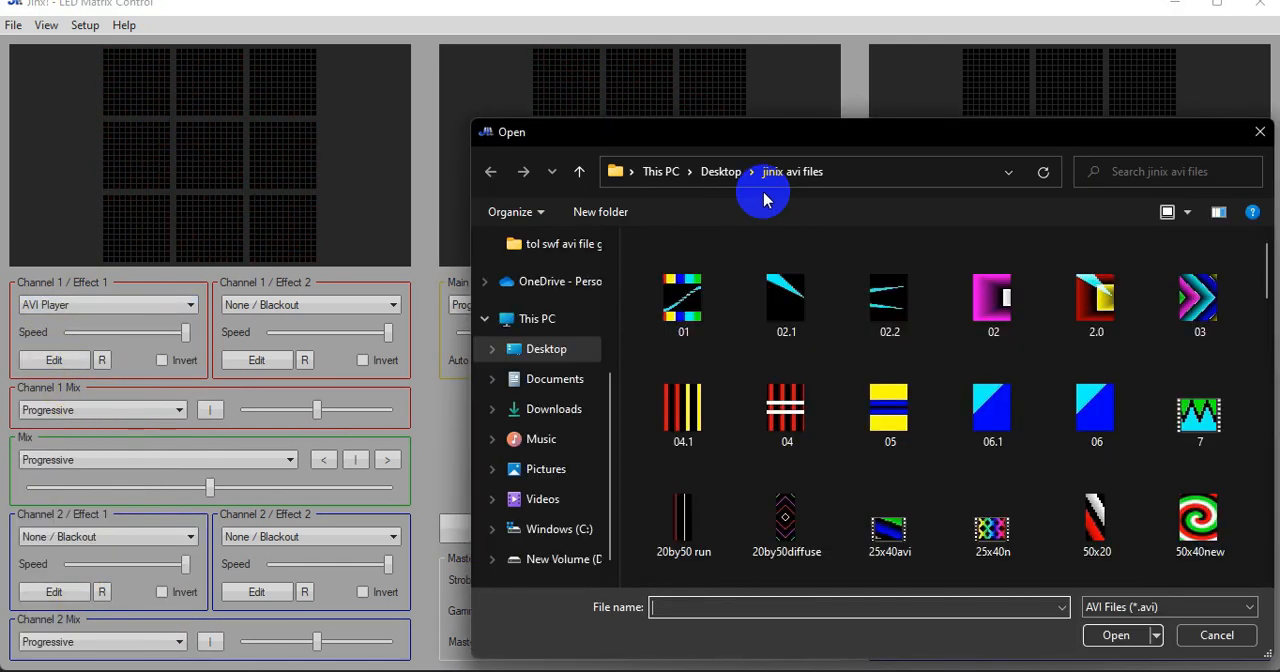
double_click(872, 512)
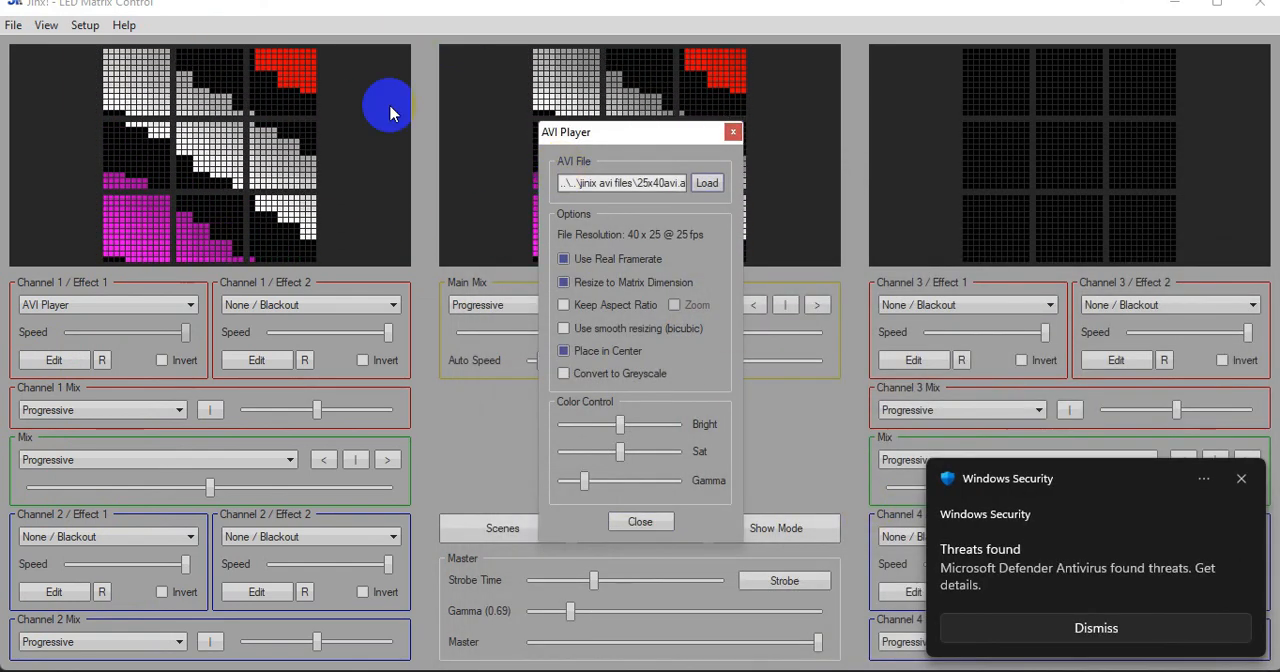
left_click(651, 524)
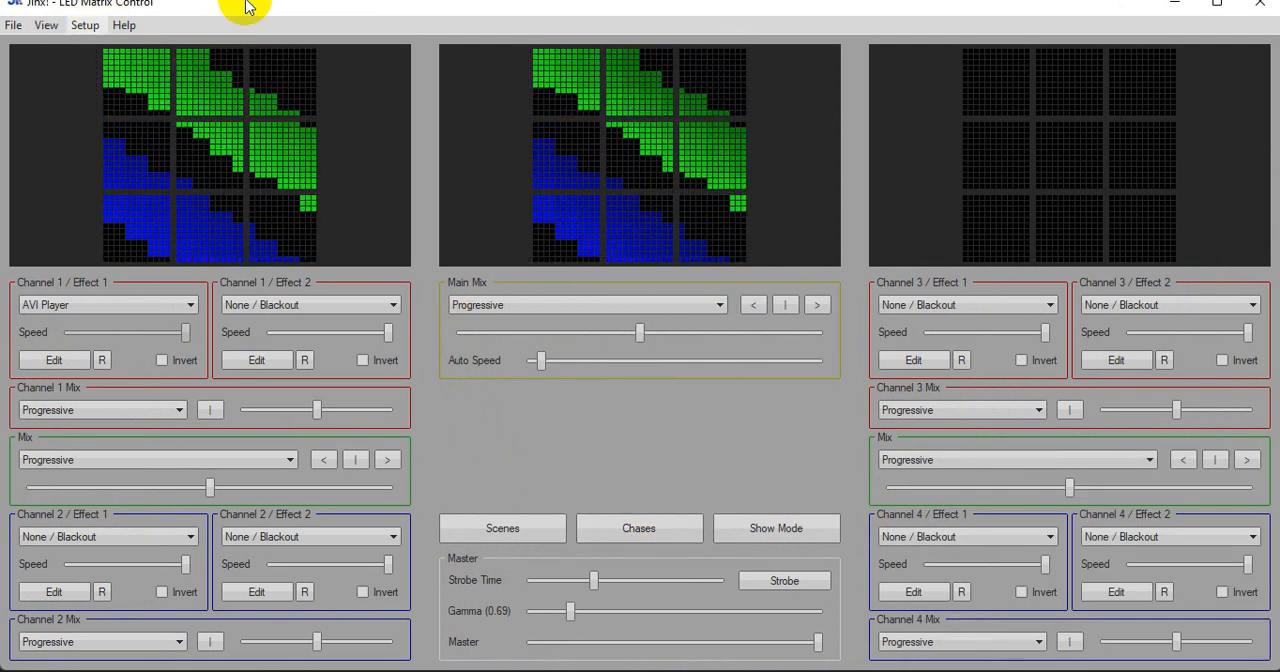
left_click(1259, 5)
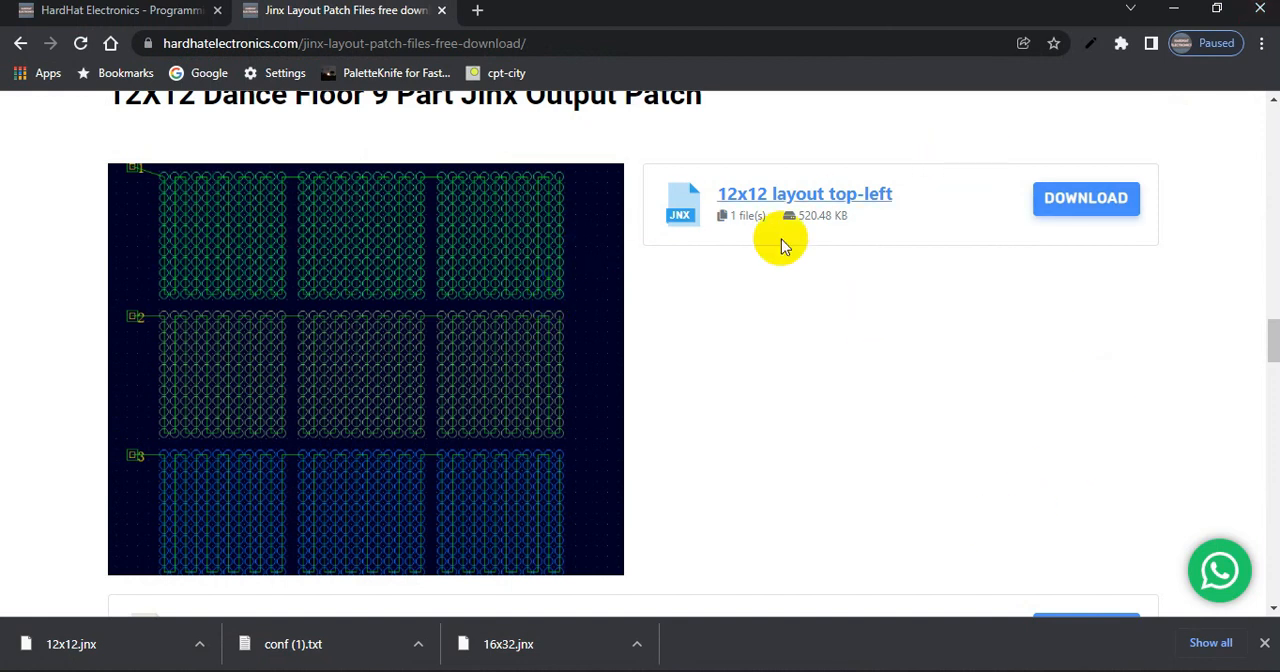
Download the "12x12 Dance_floor 9 part 3 port controller conf file" and open the downloaded text file
scroll(753, 313, "down", 5)
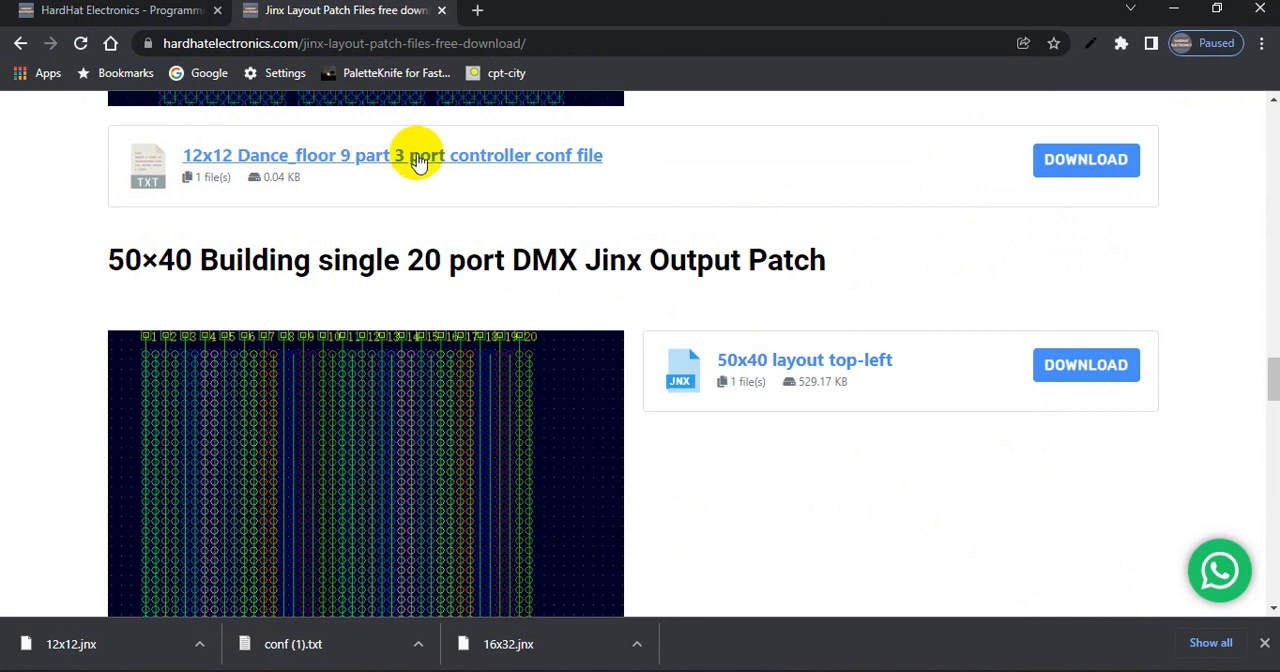
left_click(1083, 170)
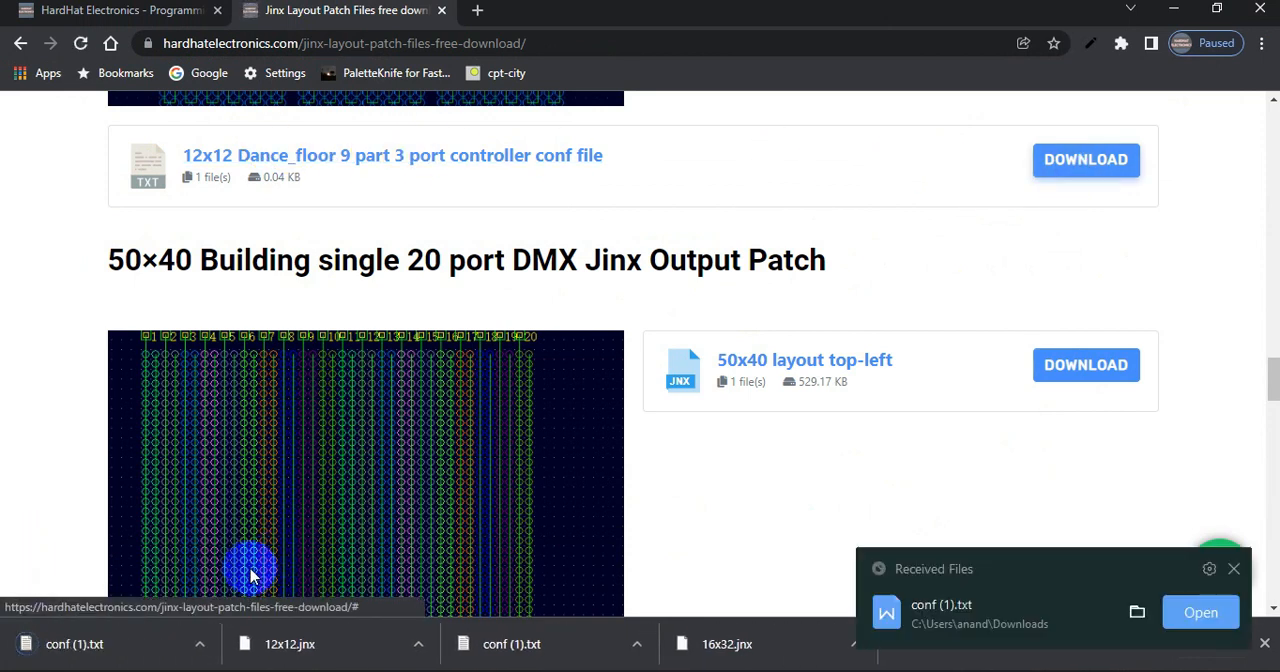
left_click(104, 641)
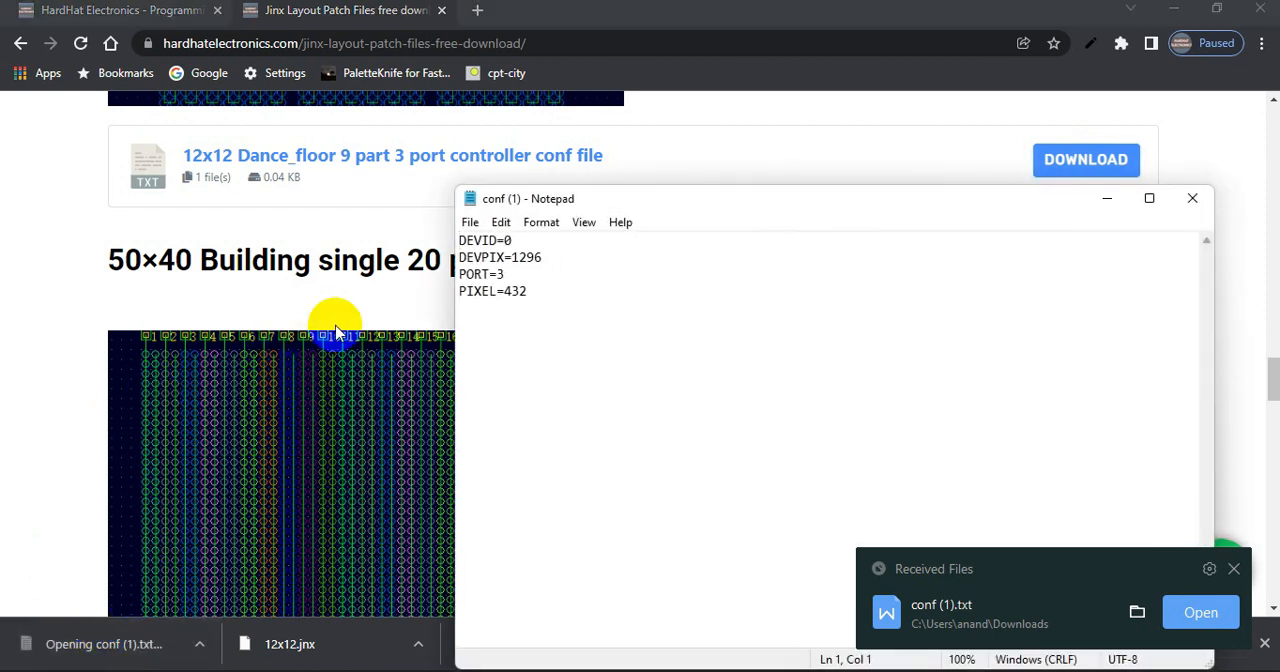
Examine the DEVID, PORT, PIXEL and DEVPIX lines of the dance floor conf file, and close it
left_click_drag(513, 240, 460, 241)
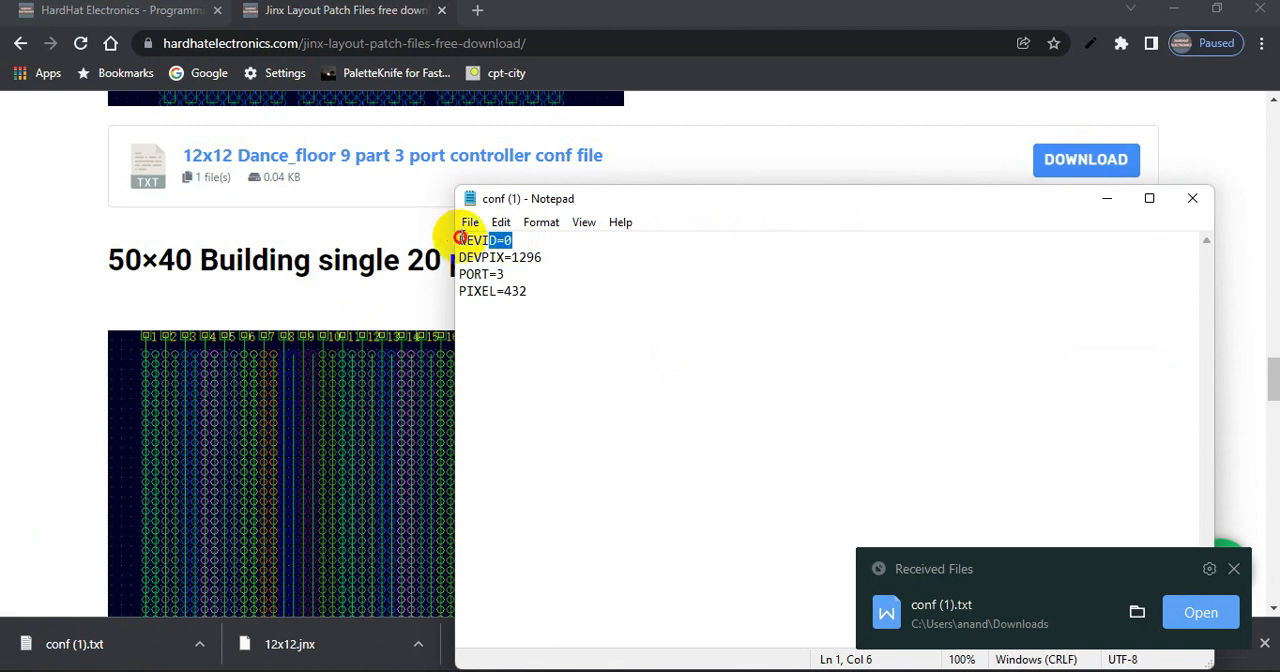
left_click_drag(507, 273, 460, 274)
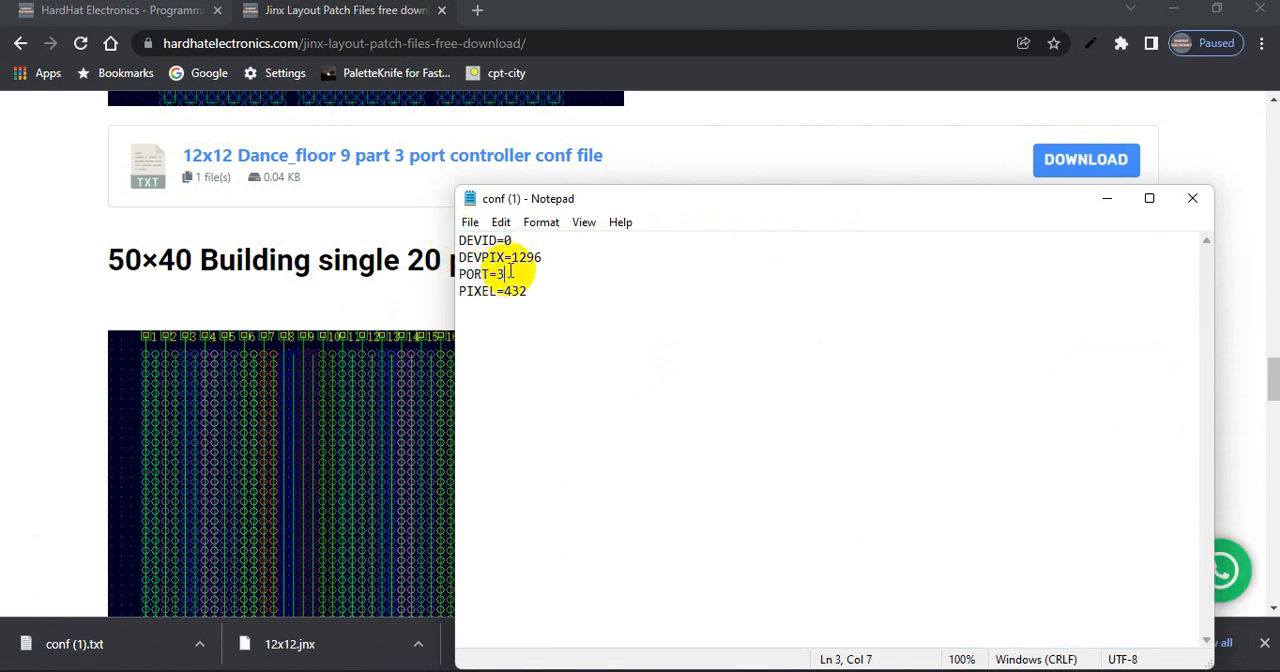
left_click_drag(513, 270, 458, 273)
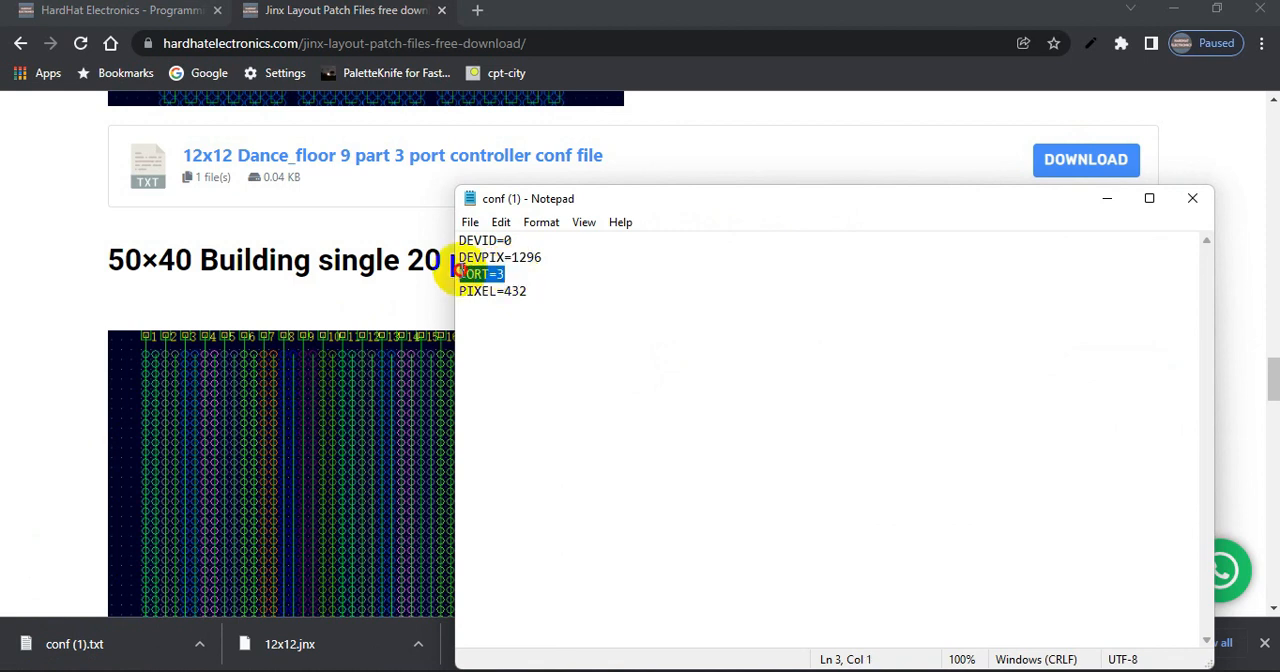
left_click(535, 293)
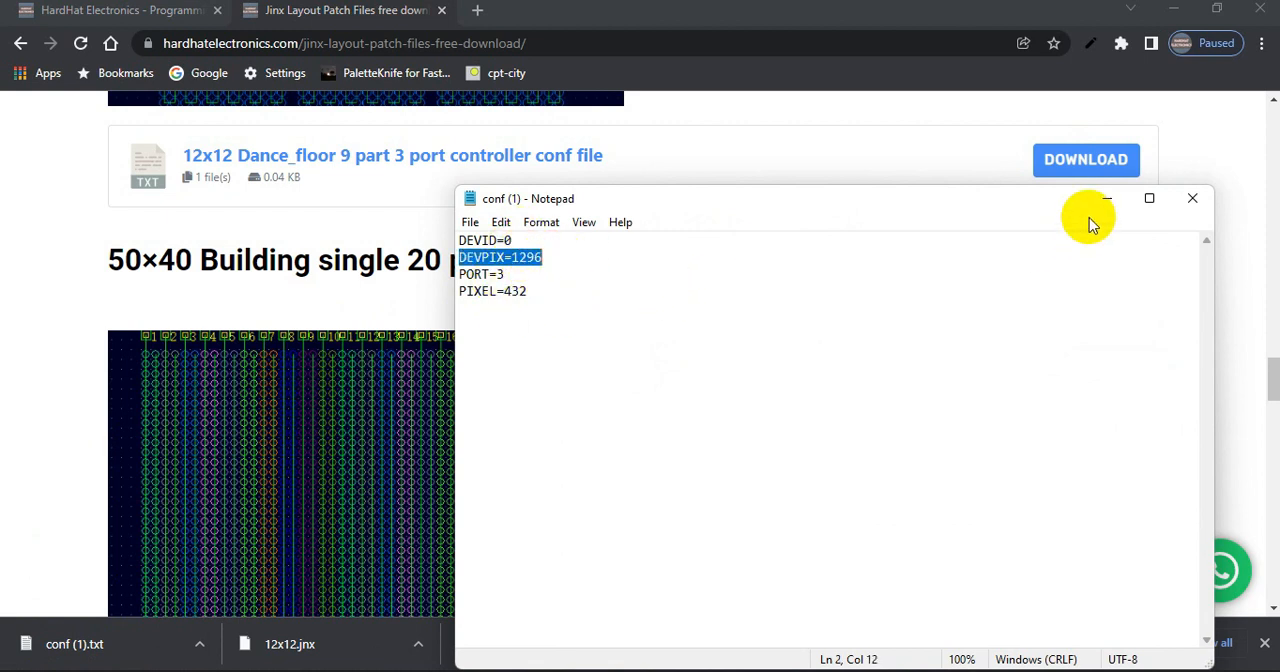
left_click(1192, 198)
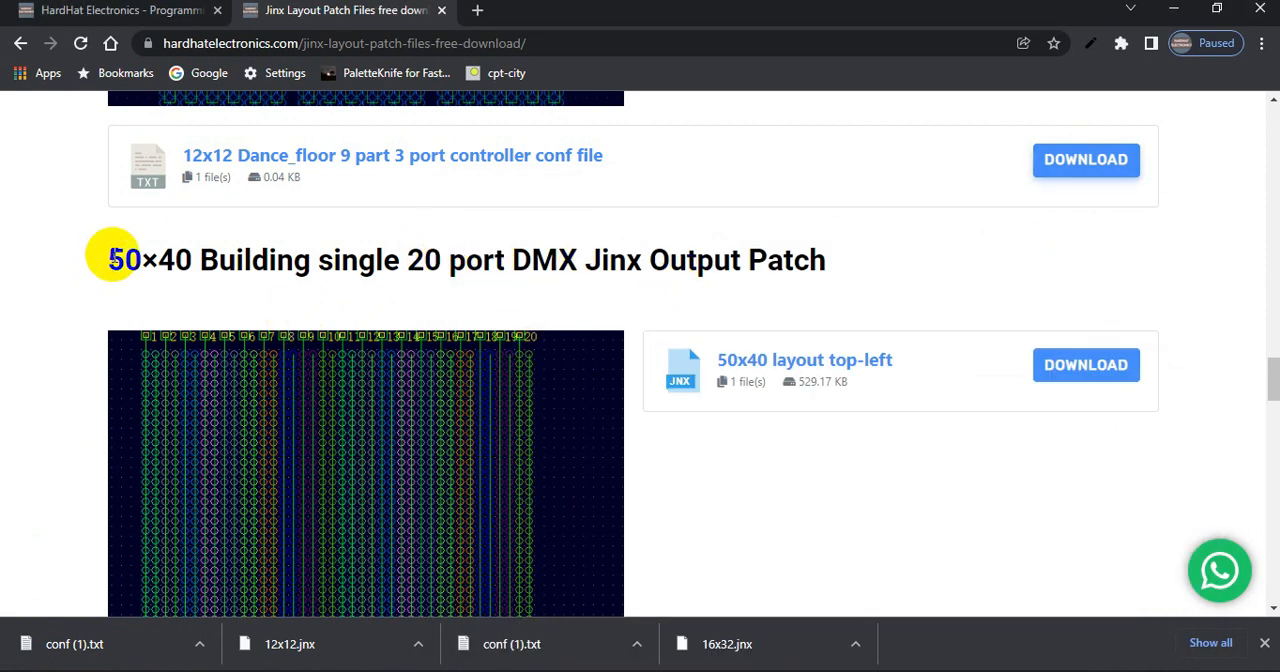
Look back over the 12X24 gate, 8x24 gate and 12X12 dance floor sections of the layout download page
left_click_drag(108, 257, 234, 262)
scroll(346, 263, "up", 10)
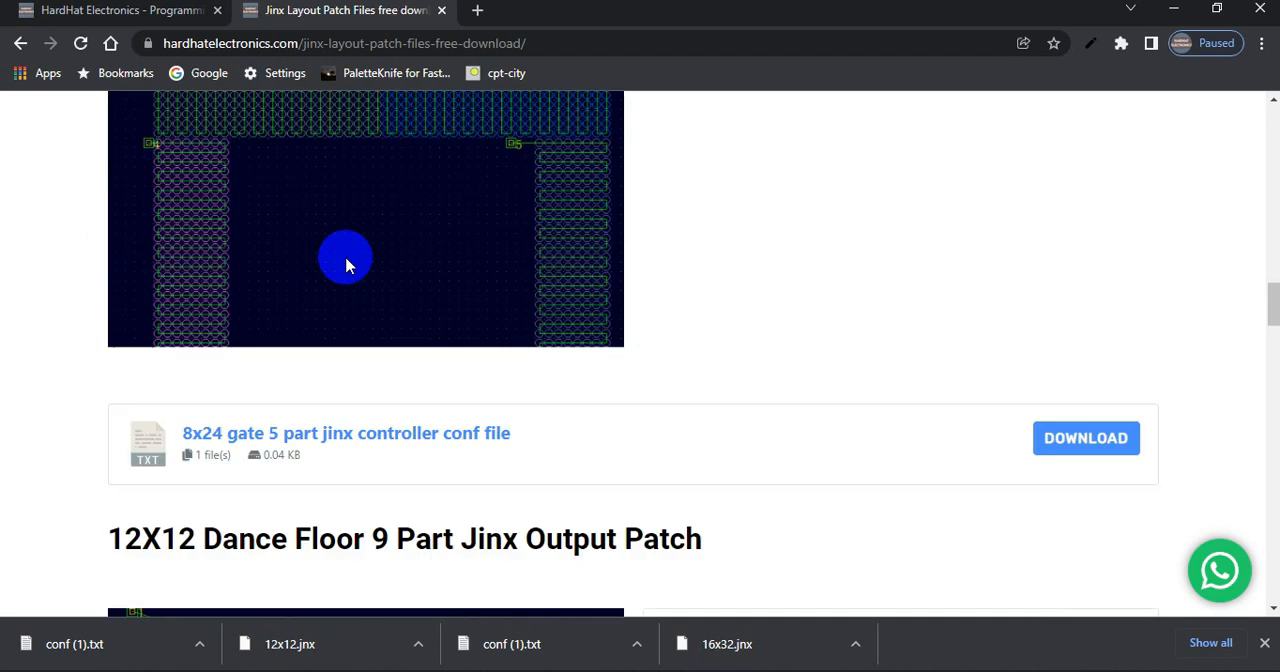
scroll(349, 263, "up", 7)
scroll(343, 340, "down", 12)
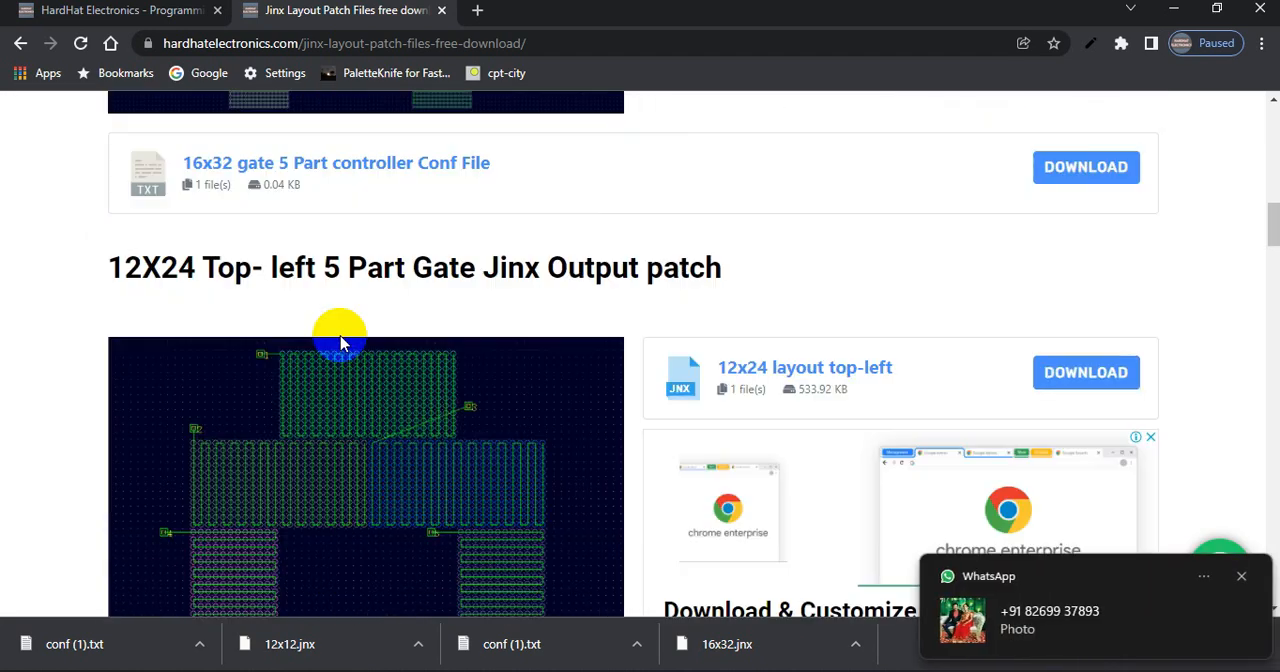
scroll(340, 343, "down", 2)
left_click(1241, 576)
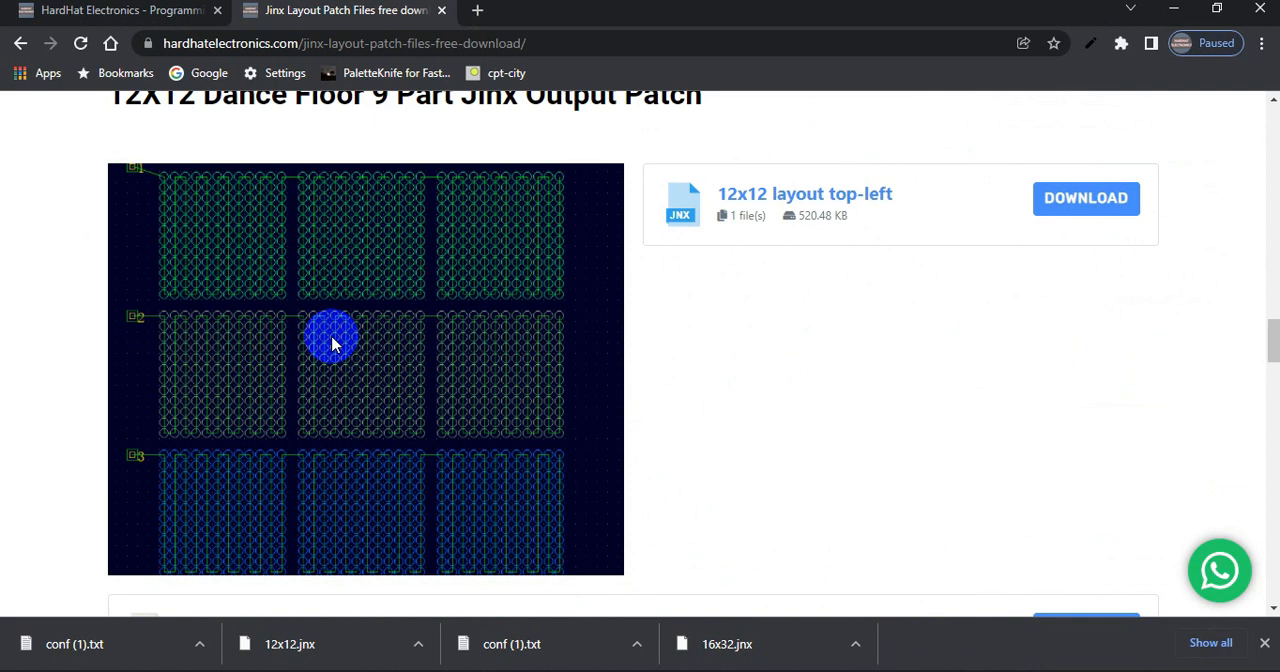
scroll(333, 344, "down", 5)
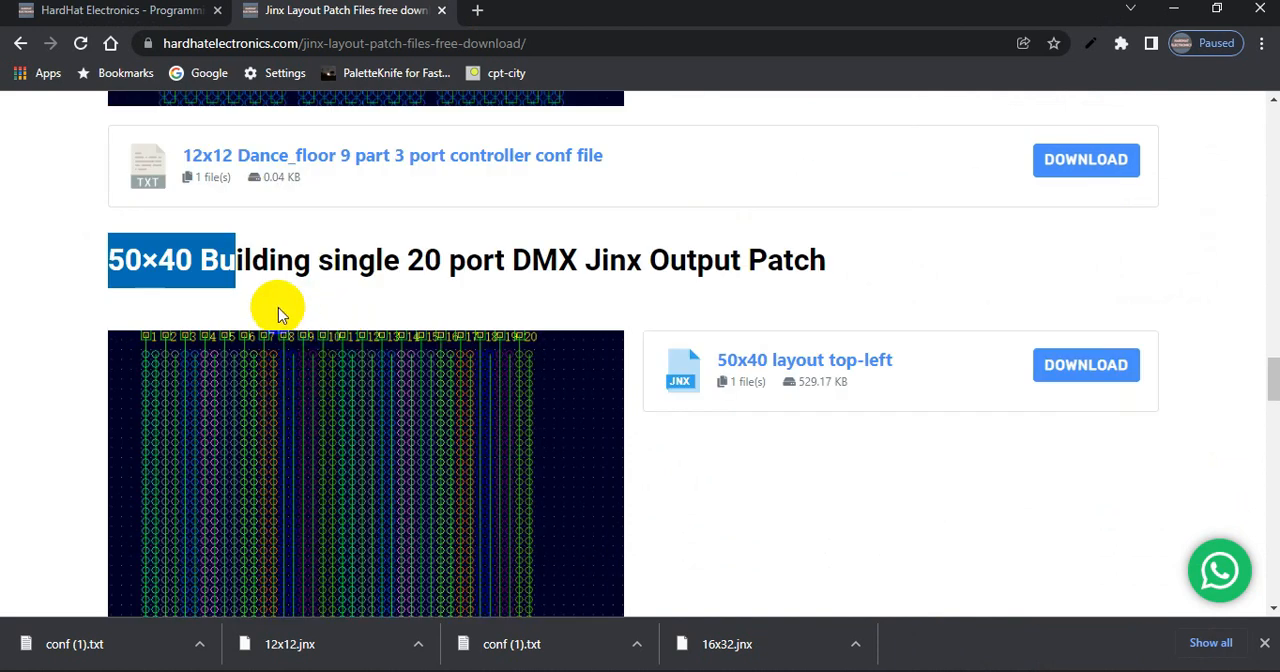
Examine the 50×40 Building single 20 port DMX output patch, from its heading down through the port wiring image
left_click(85, 263)
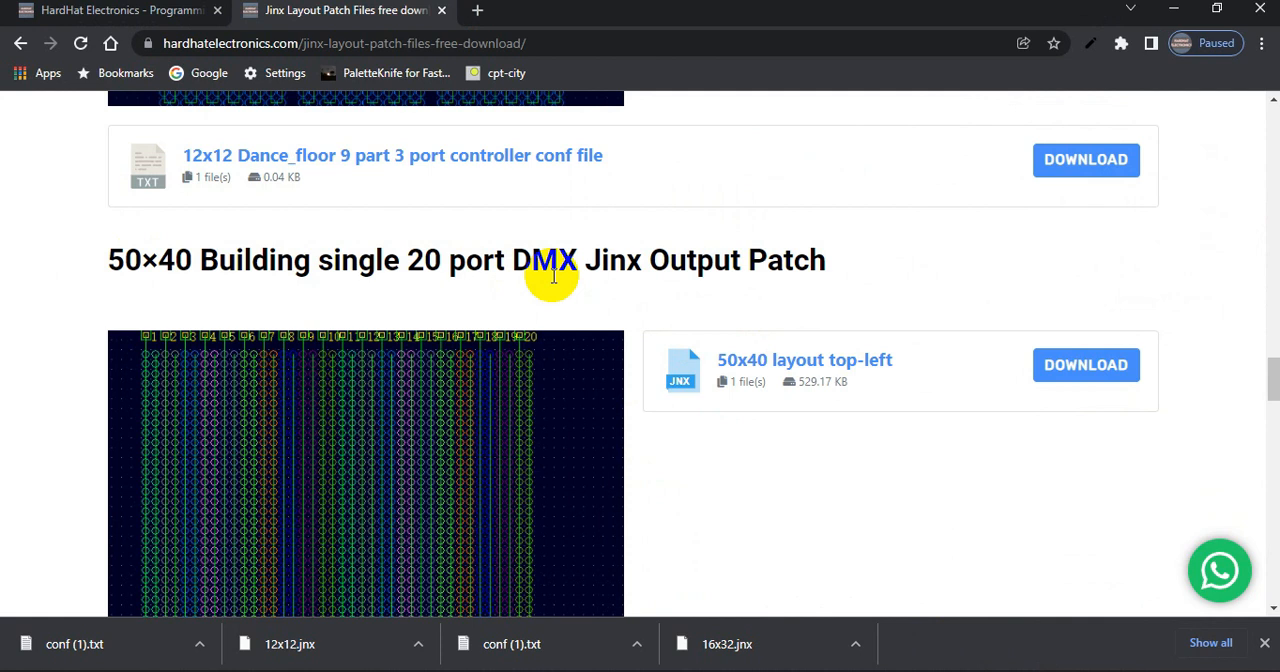
mouse_move(553, 276)
left_mouse_down()
mouse_move(757, 263)
mouse_move(571, 257)
mouse_move(577, 272)
left_mouse_up()
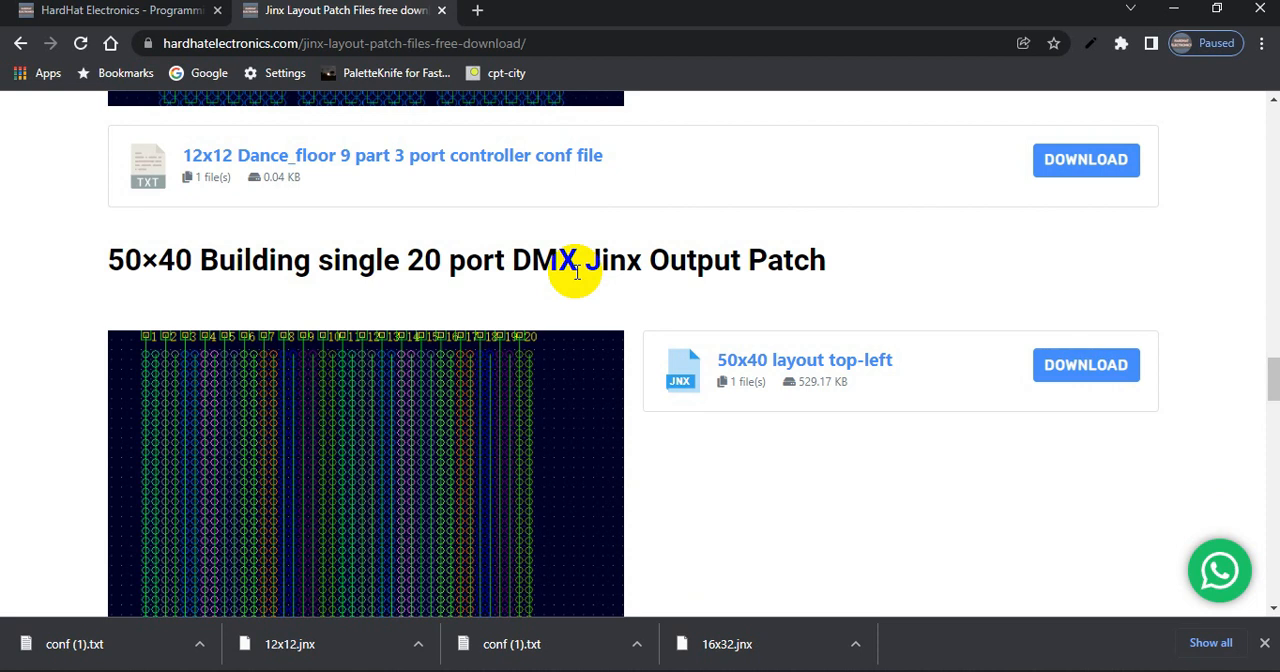
left_click_drag(1275, 372, 1275, 392)
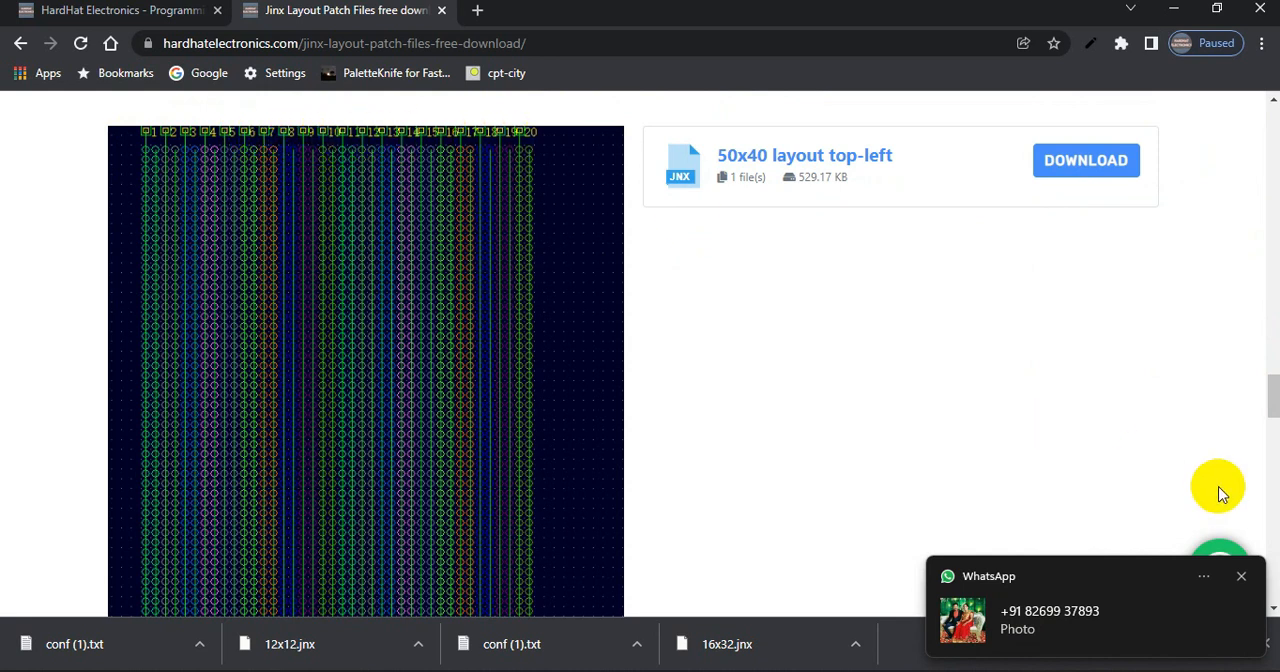
left_click(1240, 577)
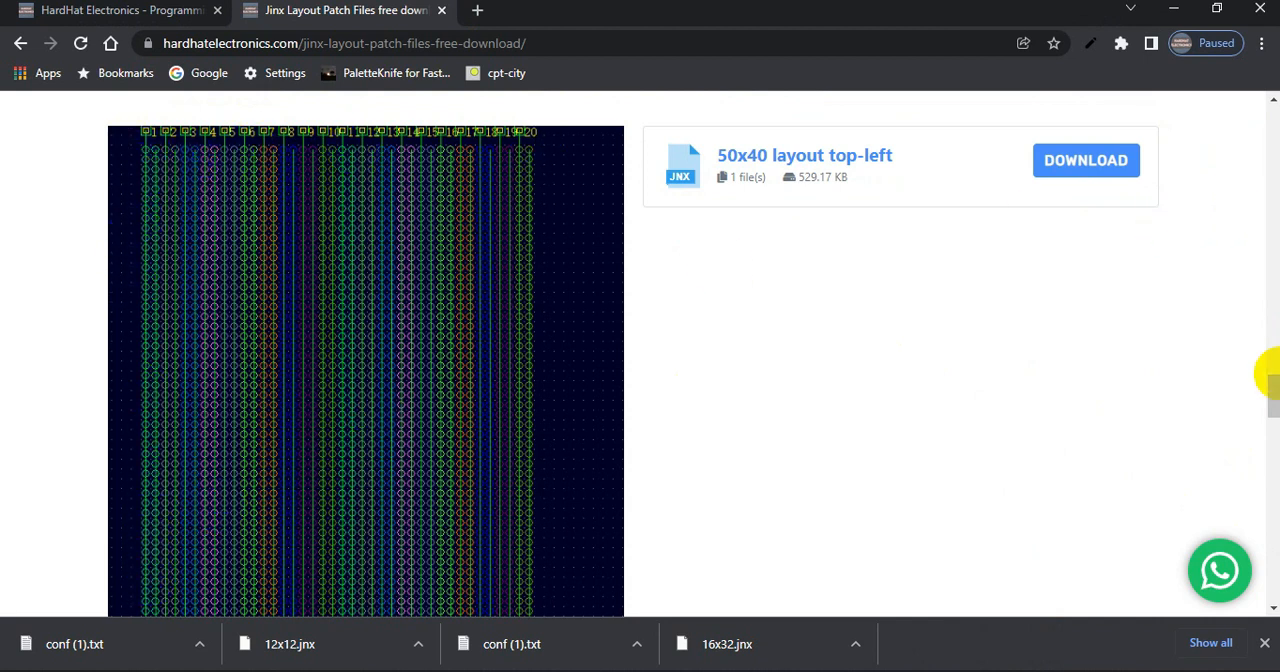
scroll(1272, 393, "down", 1)
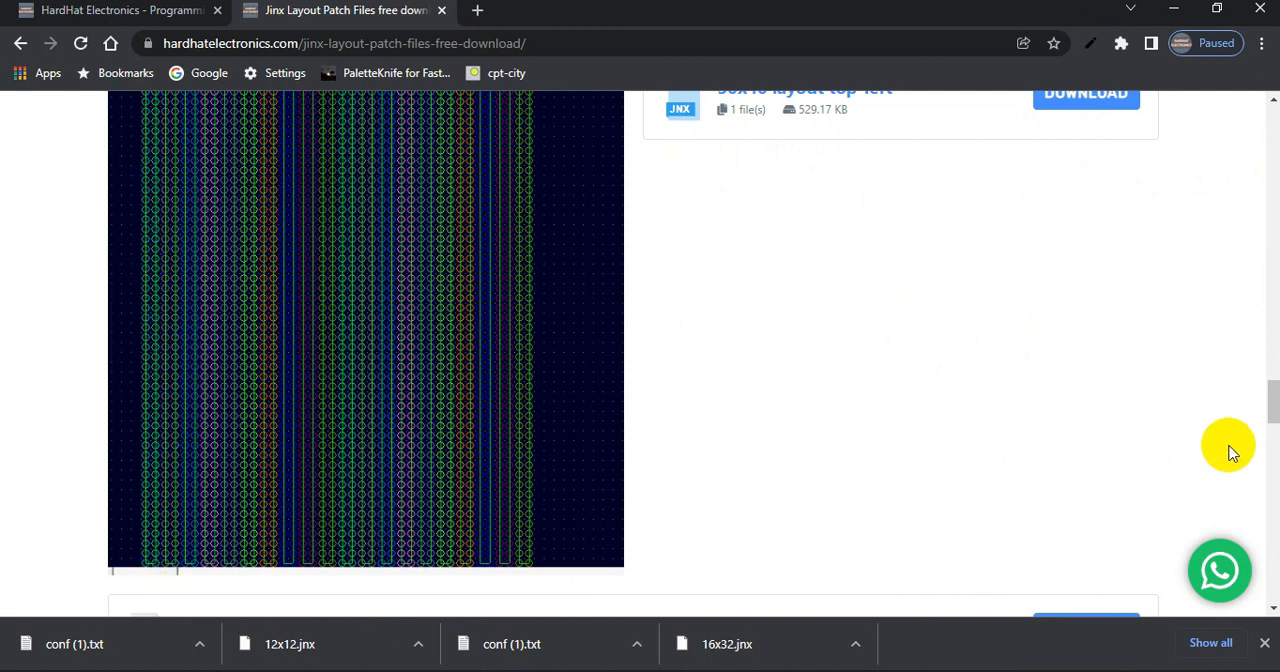
left_click_drag(1272, 418, 1274, 408)
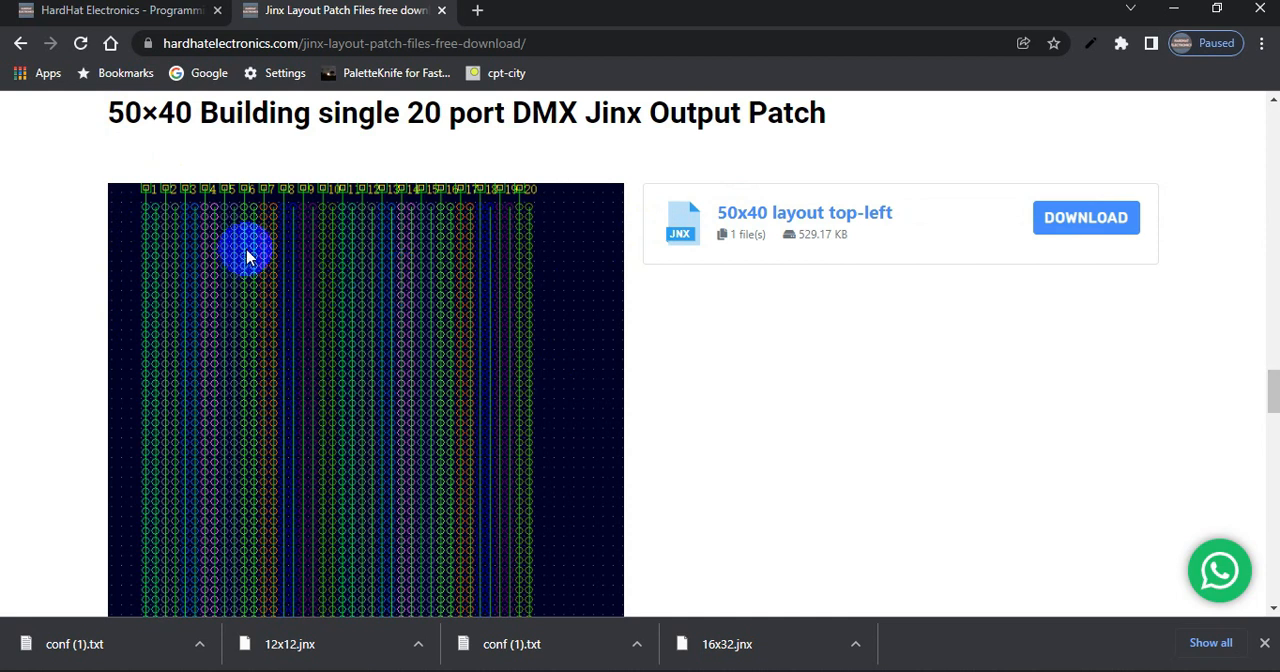
left_click_drag(234, 124, 267, 120)
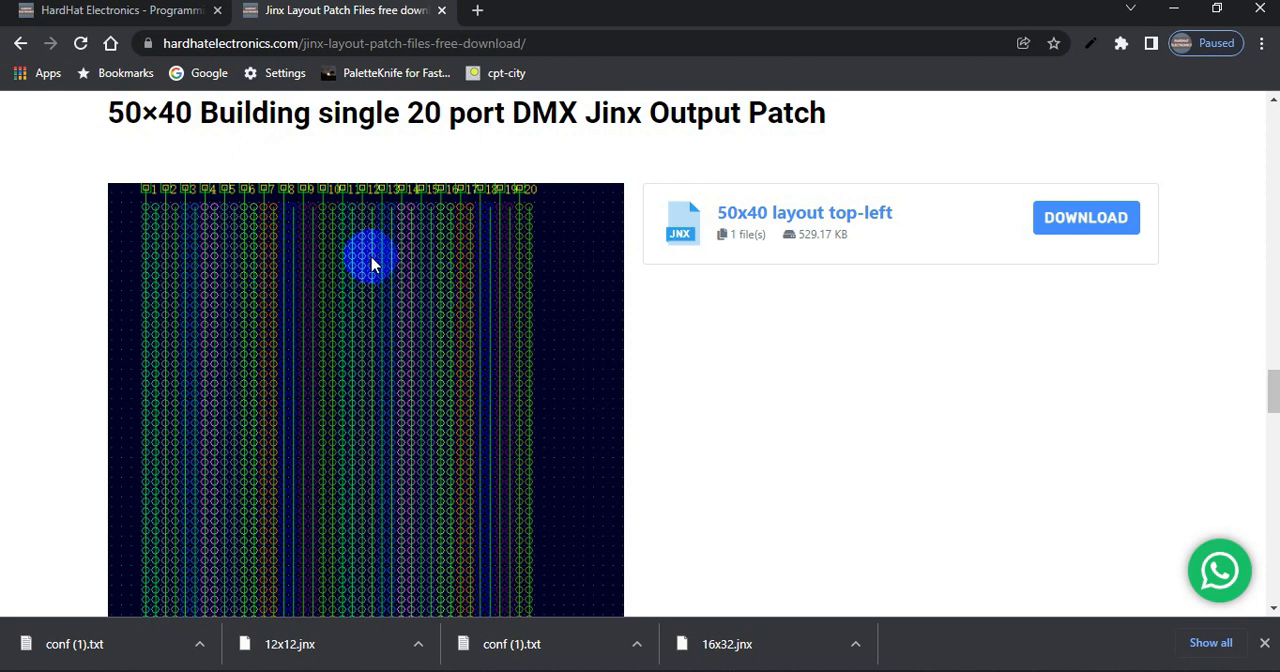
Download the "50x40 layout top-left" JNX file, open it with Jinx!, and close Jinx after viewing the layout
left_click(1128, 222)
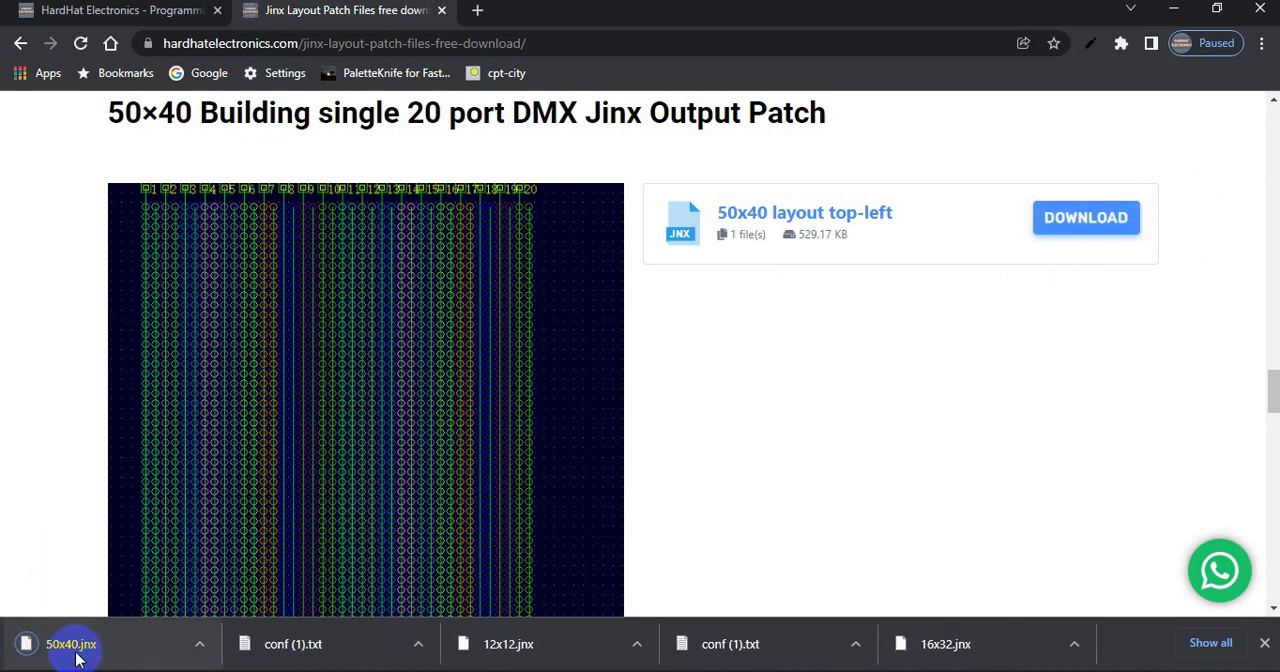
left_click(77, 657)
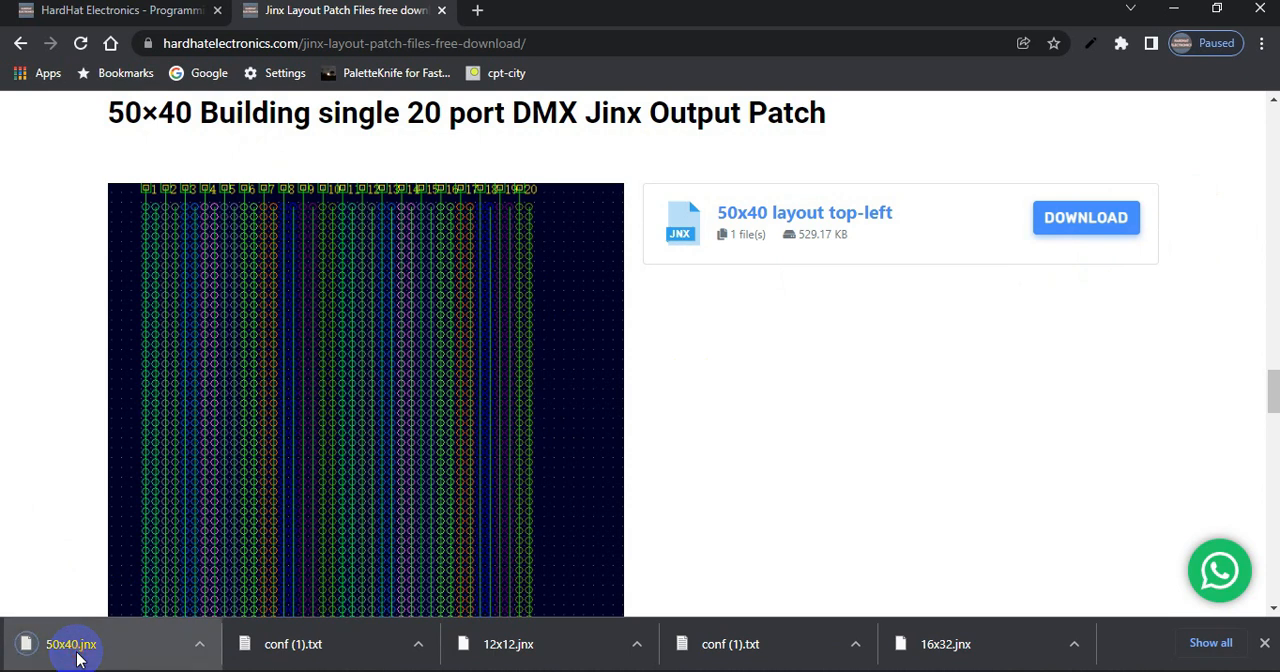
left_click(546, 385)
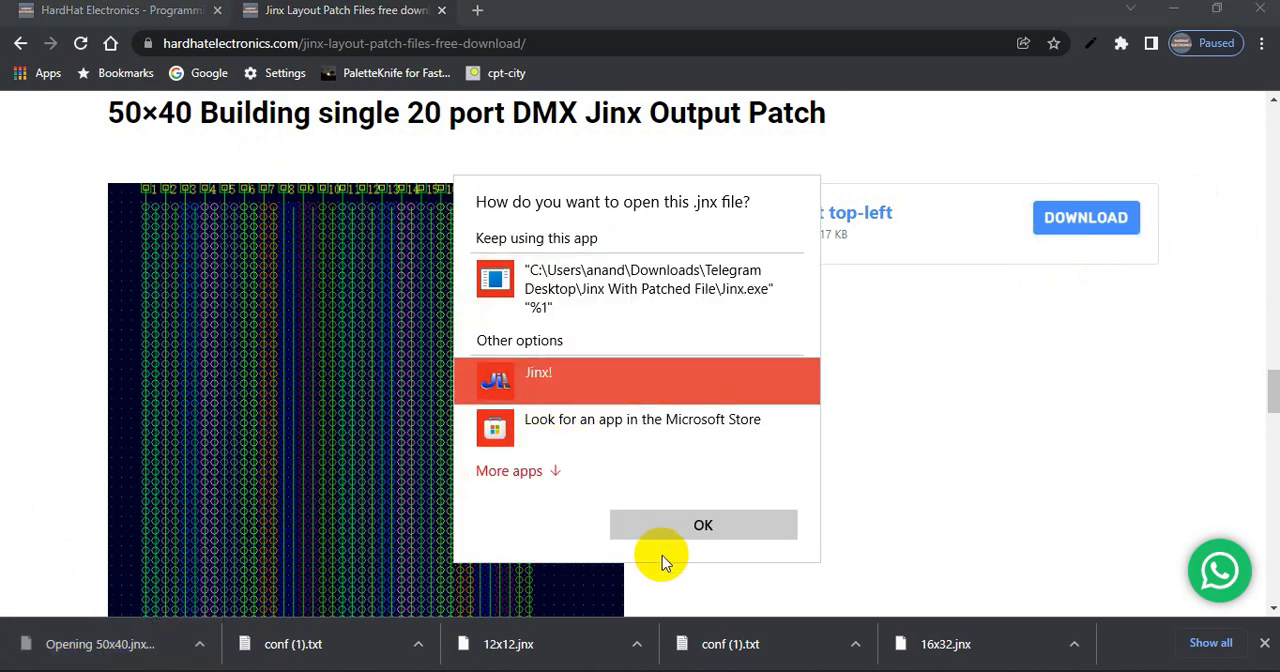
left_click(700, 525)
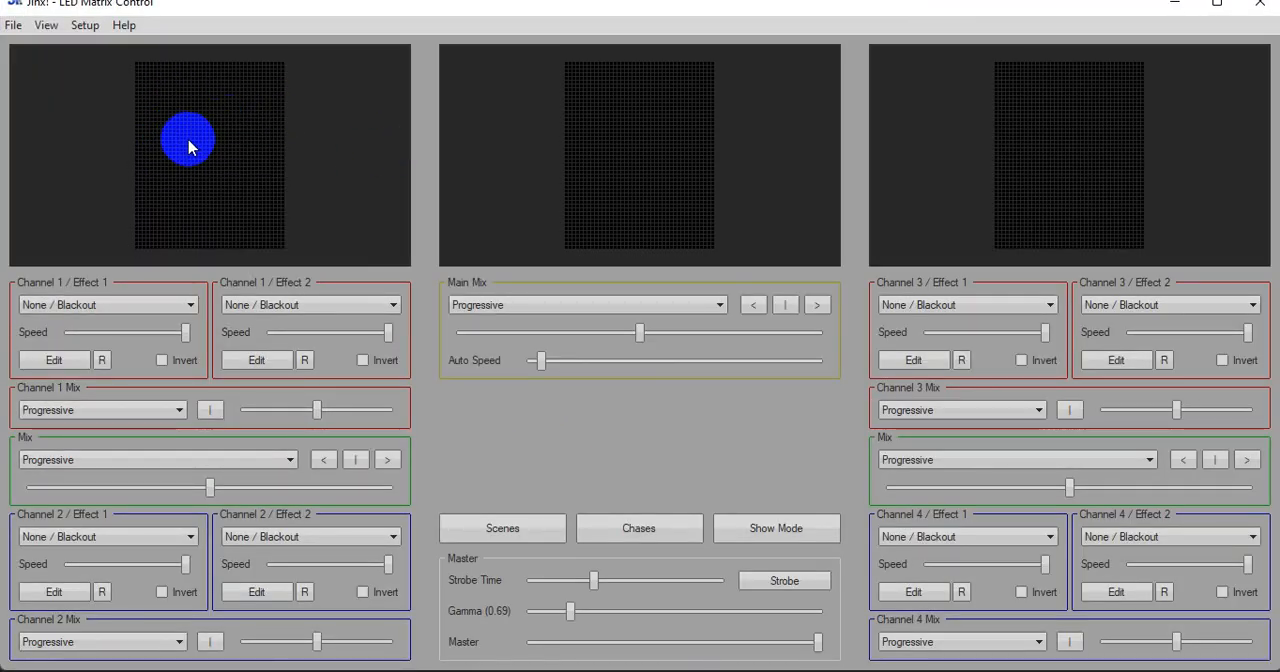
left_click(1262, 6)
Download the "50x40 building 20 port single controller" conf text file from the section below the 50×40 patch image
scroll(558, 392, "down", 5)
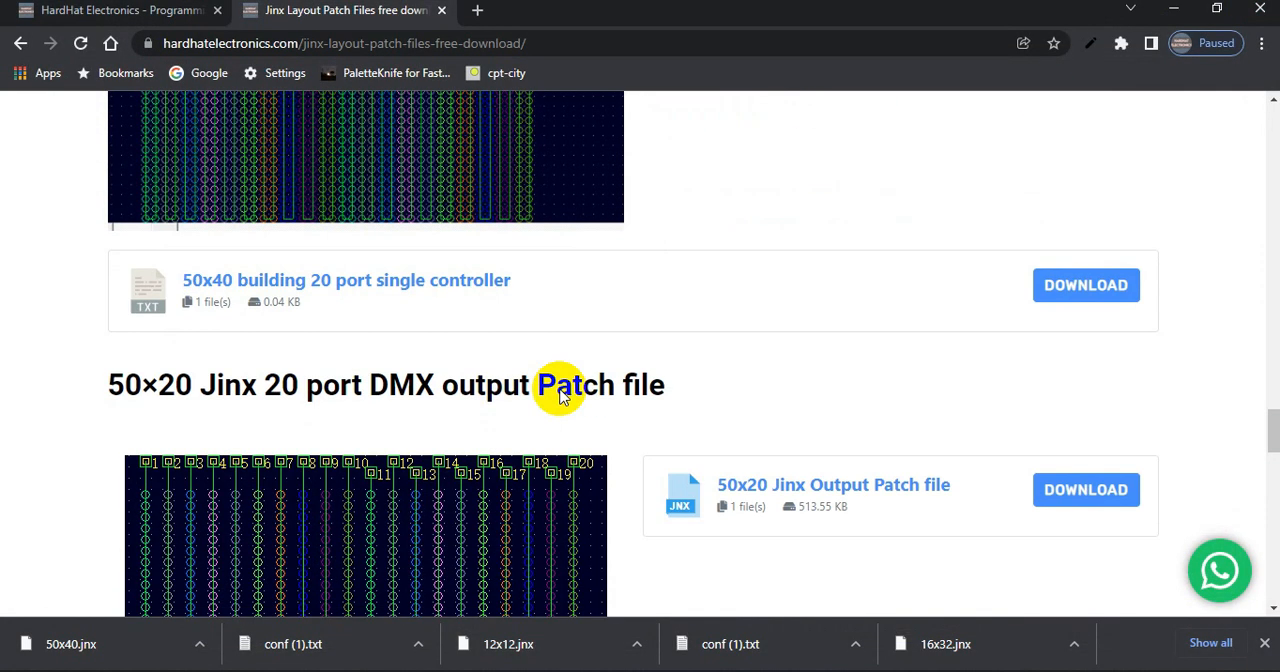
scroll(561, 389, "down", 4)
scroll(561, 389, "up", 4)
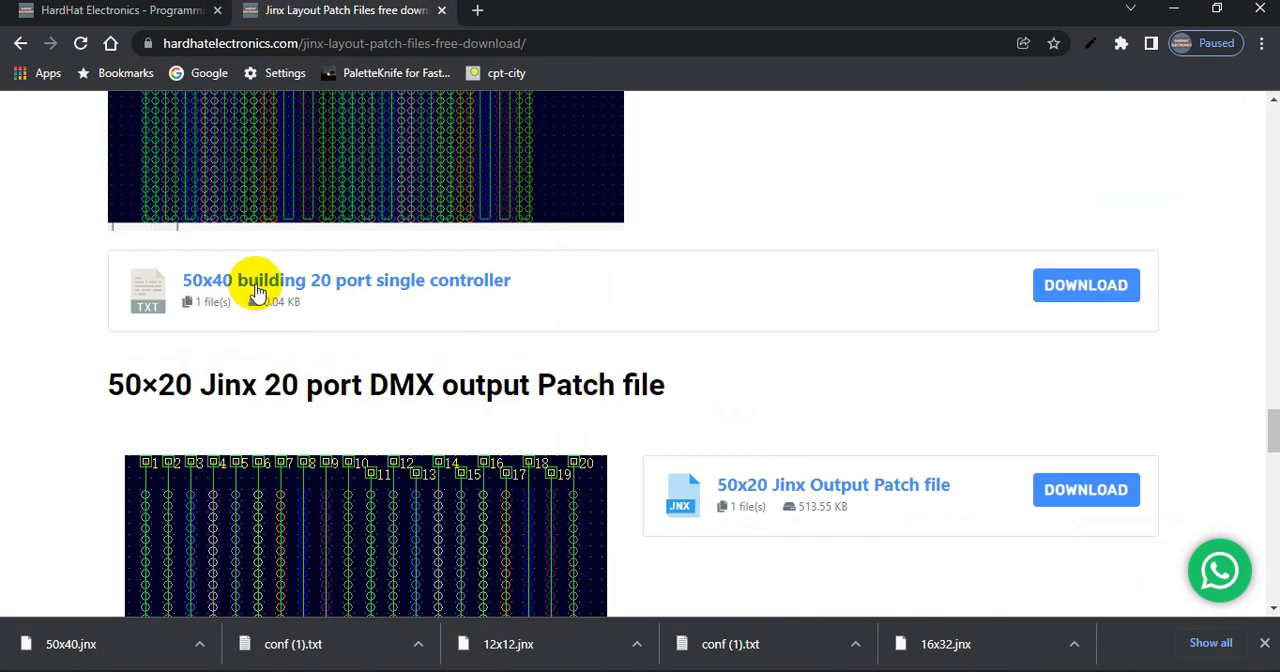
left_click(1058, 286)
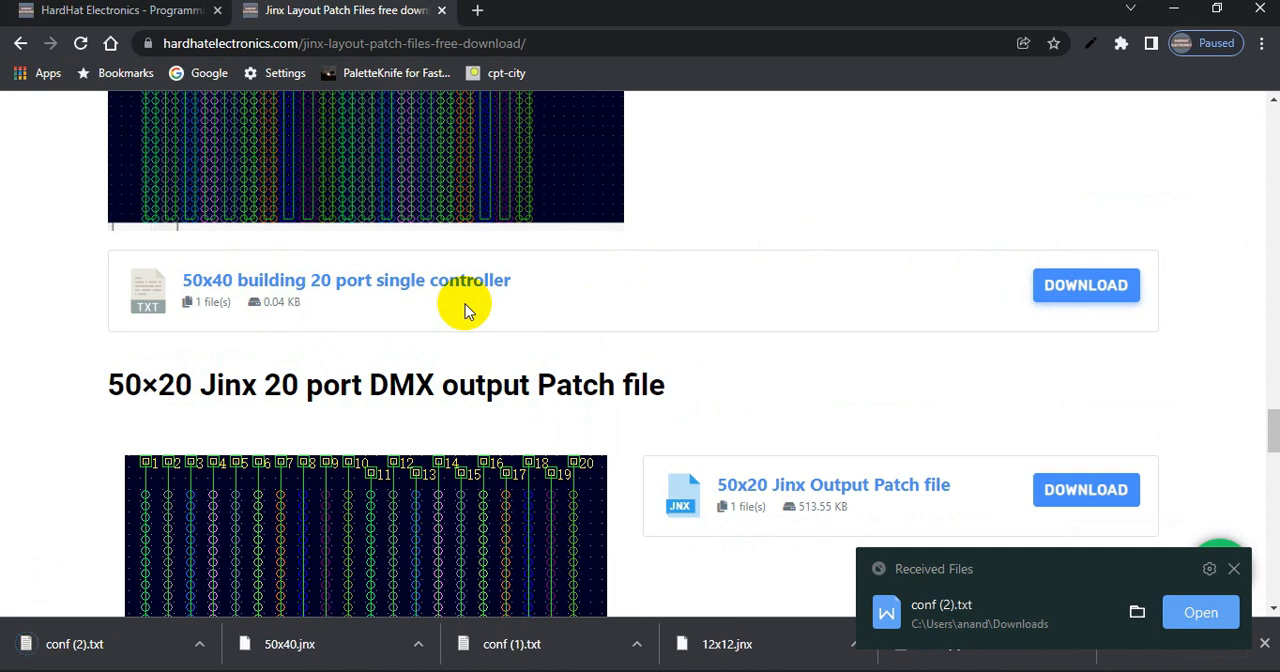
Open the downloaded conf (2).txt, check its PIXEL and PORT lines, and close the file
left_click(108, 658)
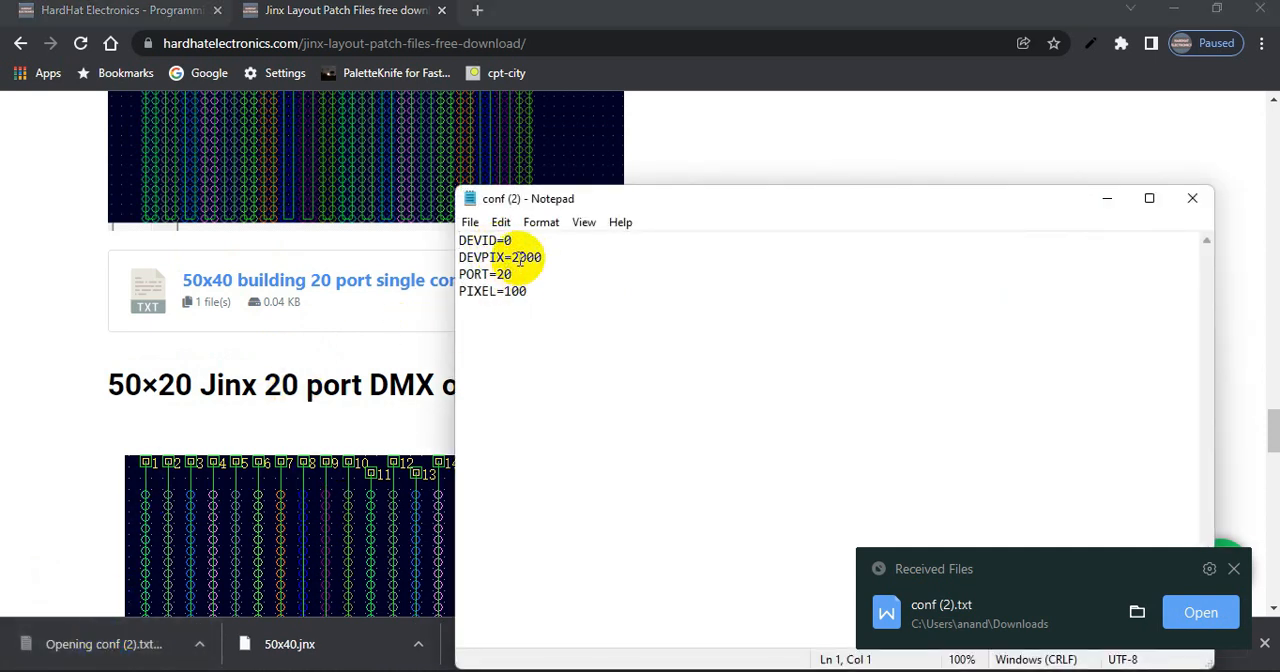
left_click_drag(560, 257, 503, 287)
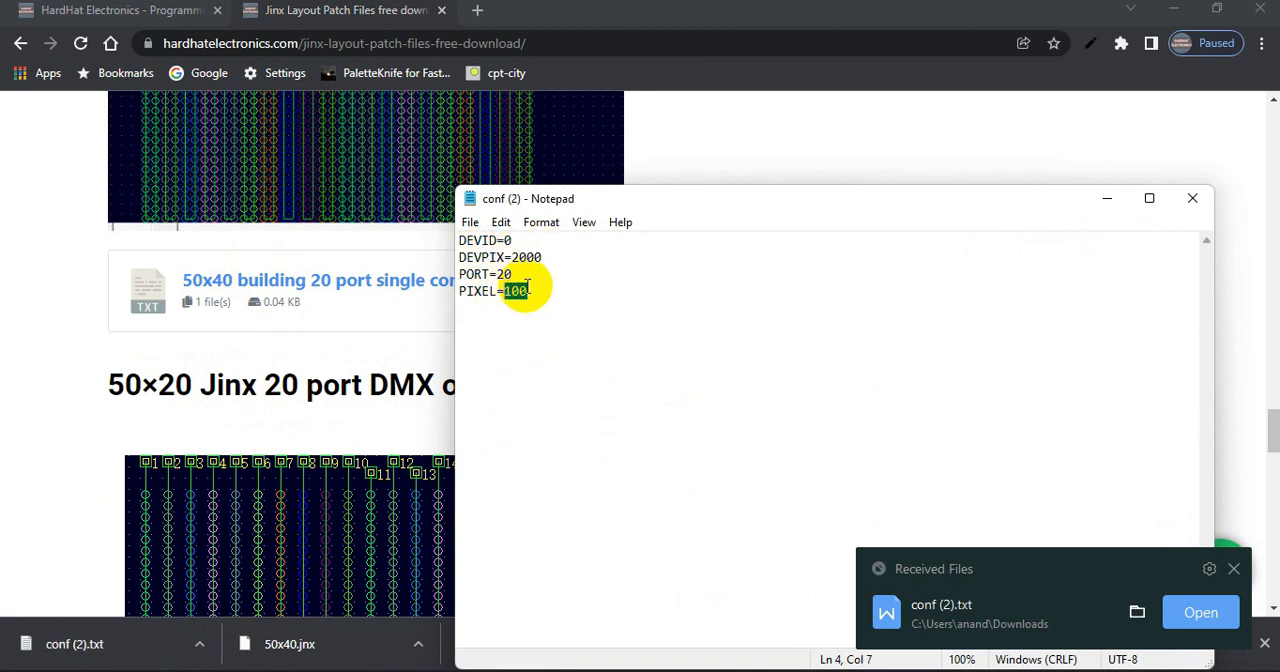
double_click(536, 292)
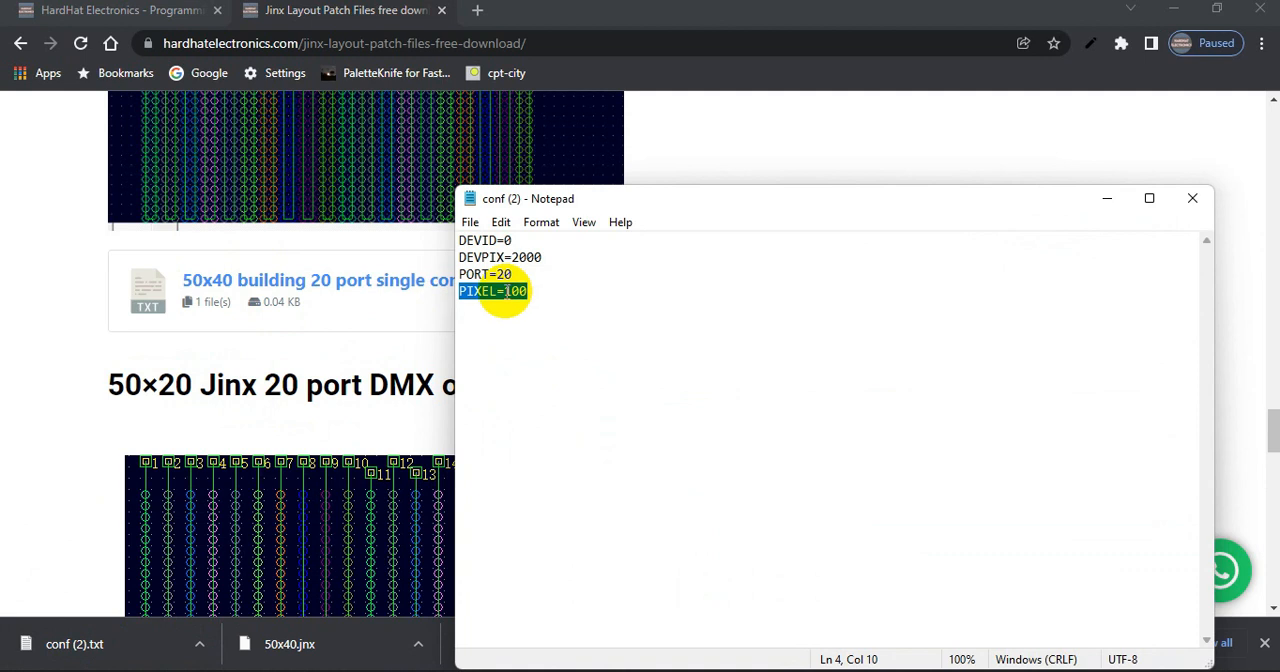
left_click(520, 294)
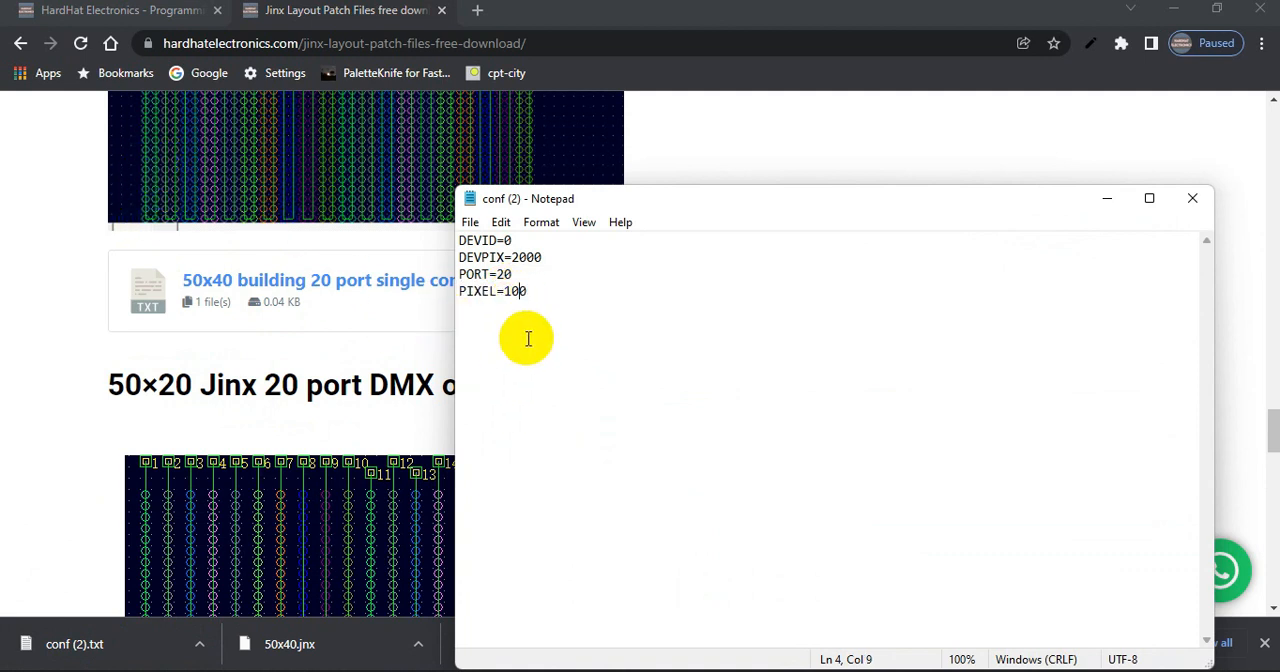
left_click_drag(525, 291, 447, 297)
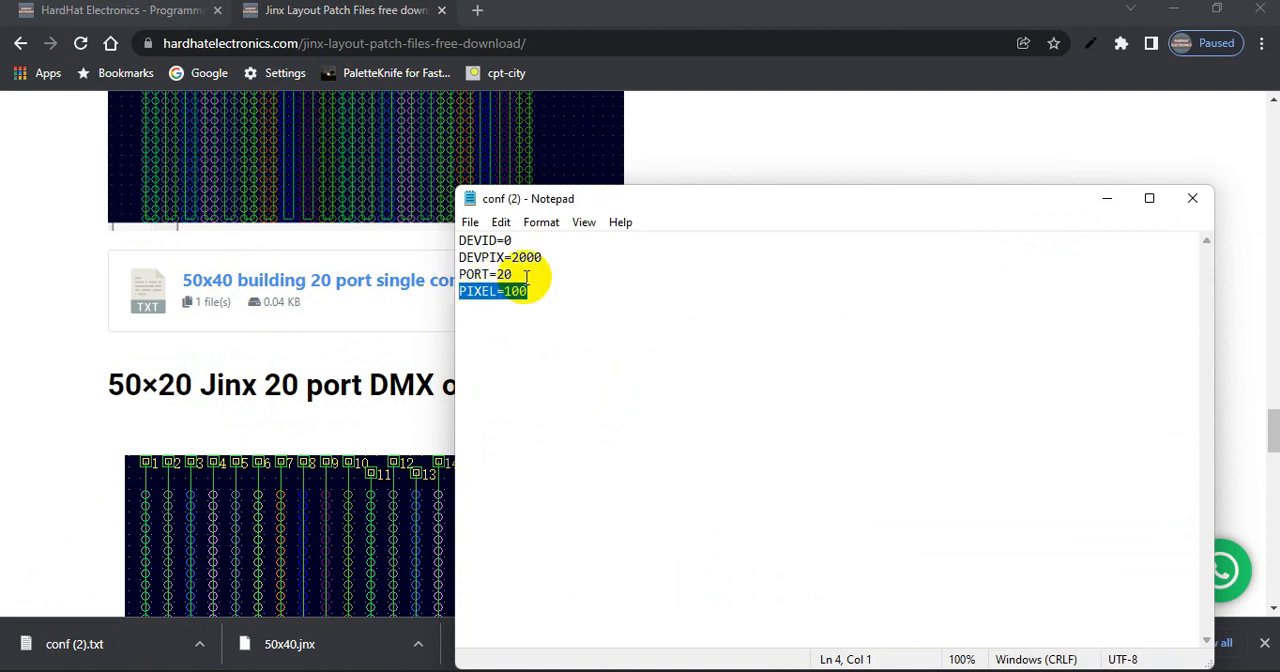
left_click_drag(533, 276, 466, 276)
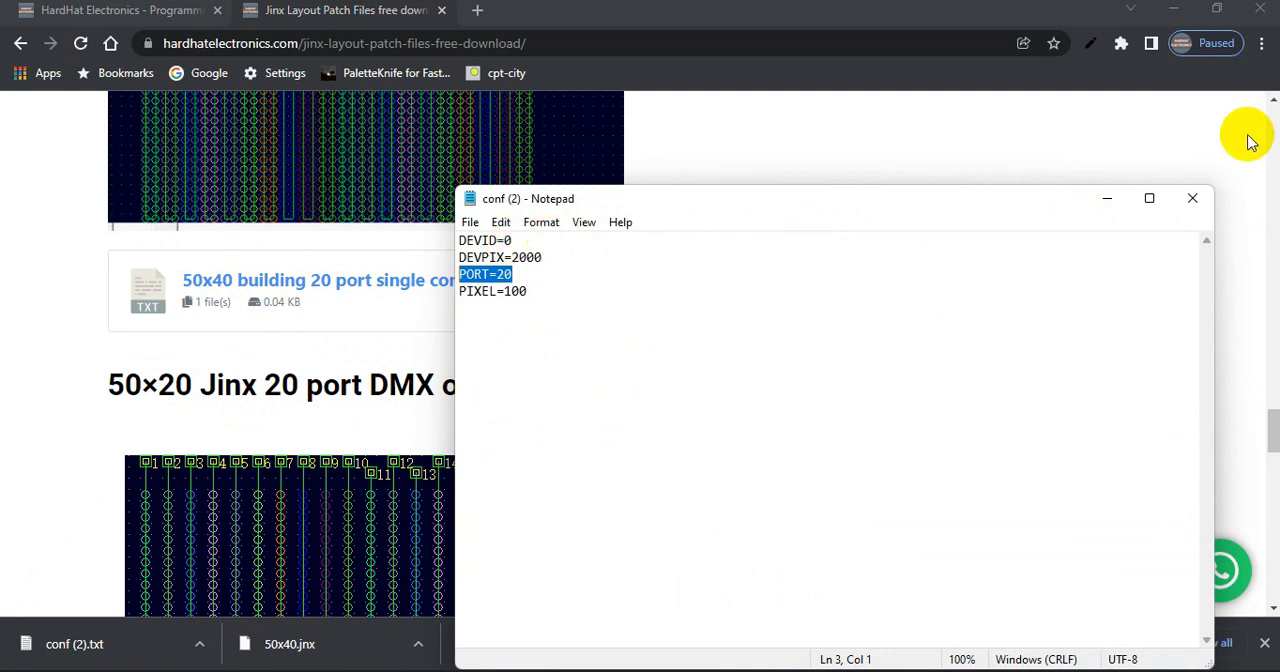
left_click(1192, 198)
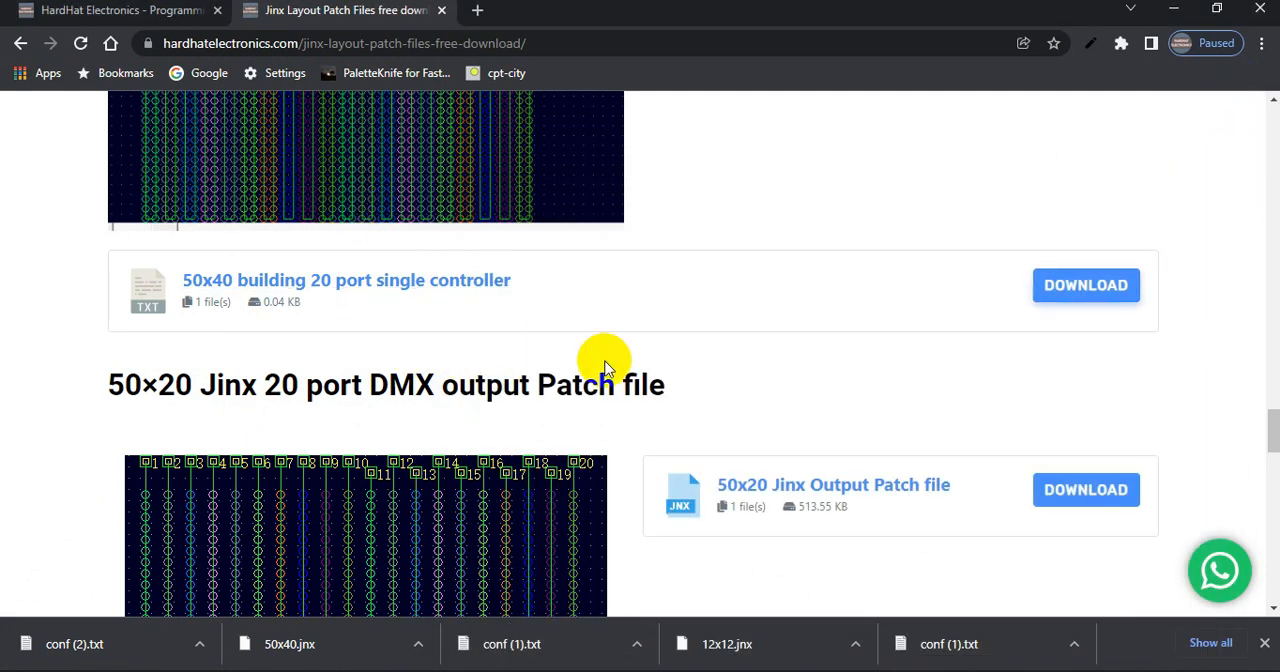
Look back over the 50×40 Building single 20 port patch section between its heading and the conf file download
scroll(595, 360, "up", 5)
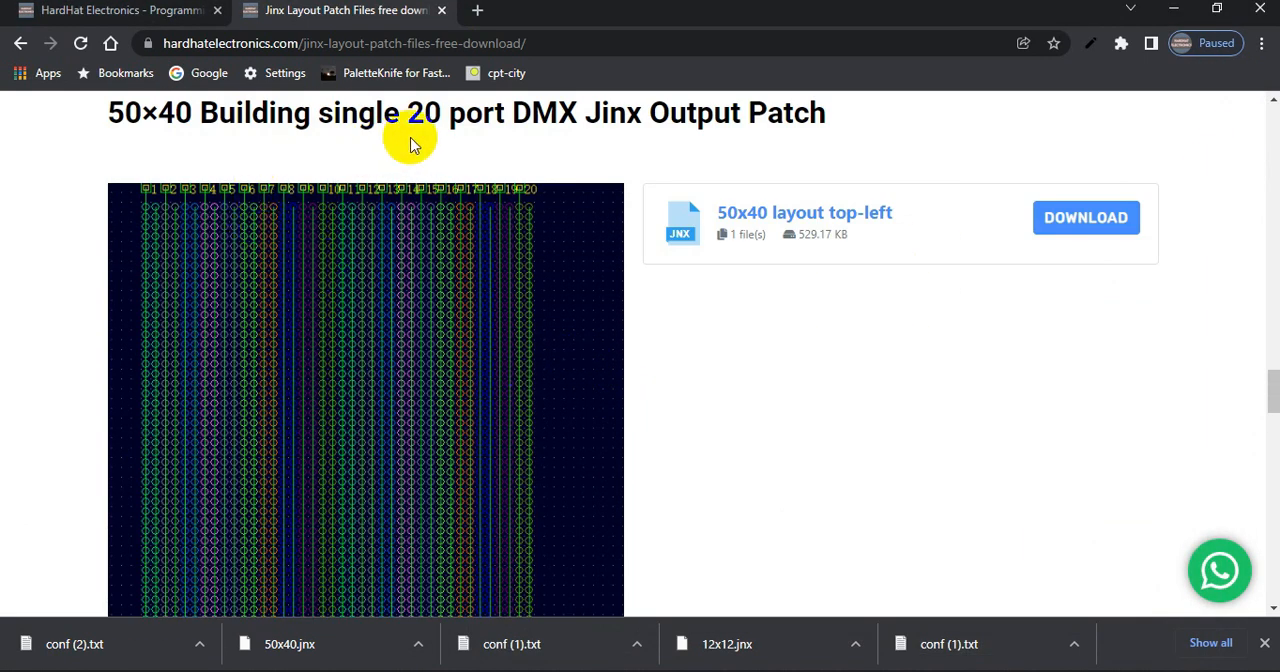
scroll(425, 152, "down", 5)
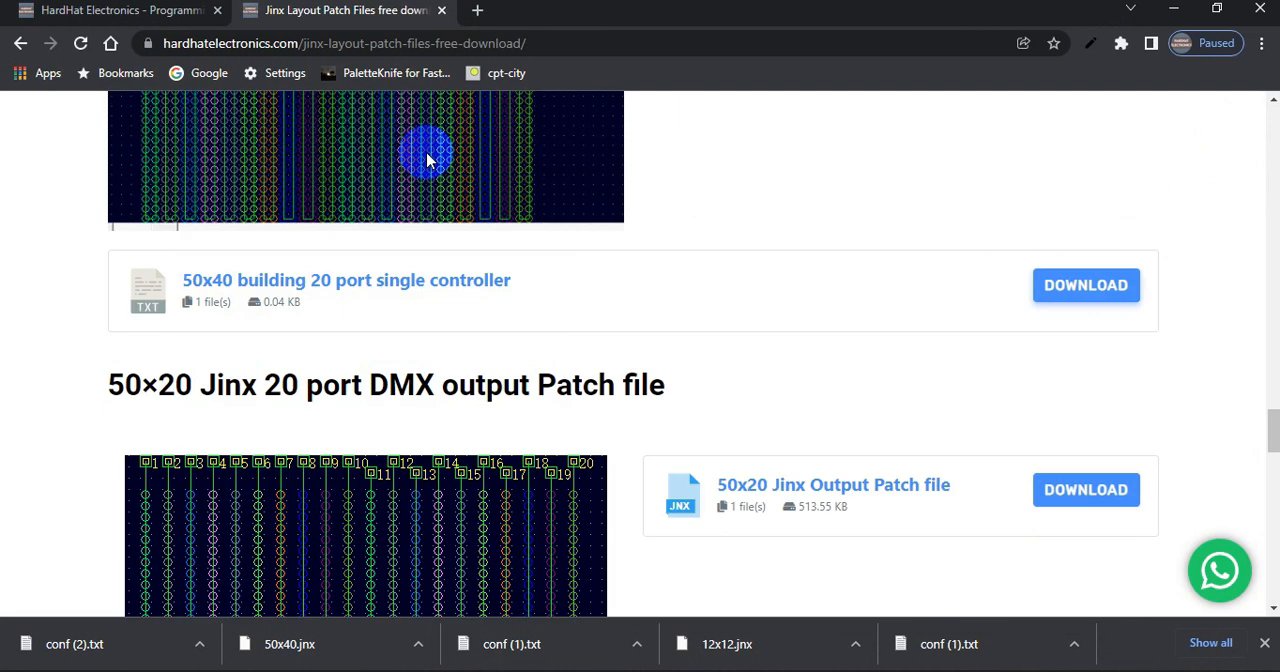
scroll(428, 160, "up", 5)
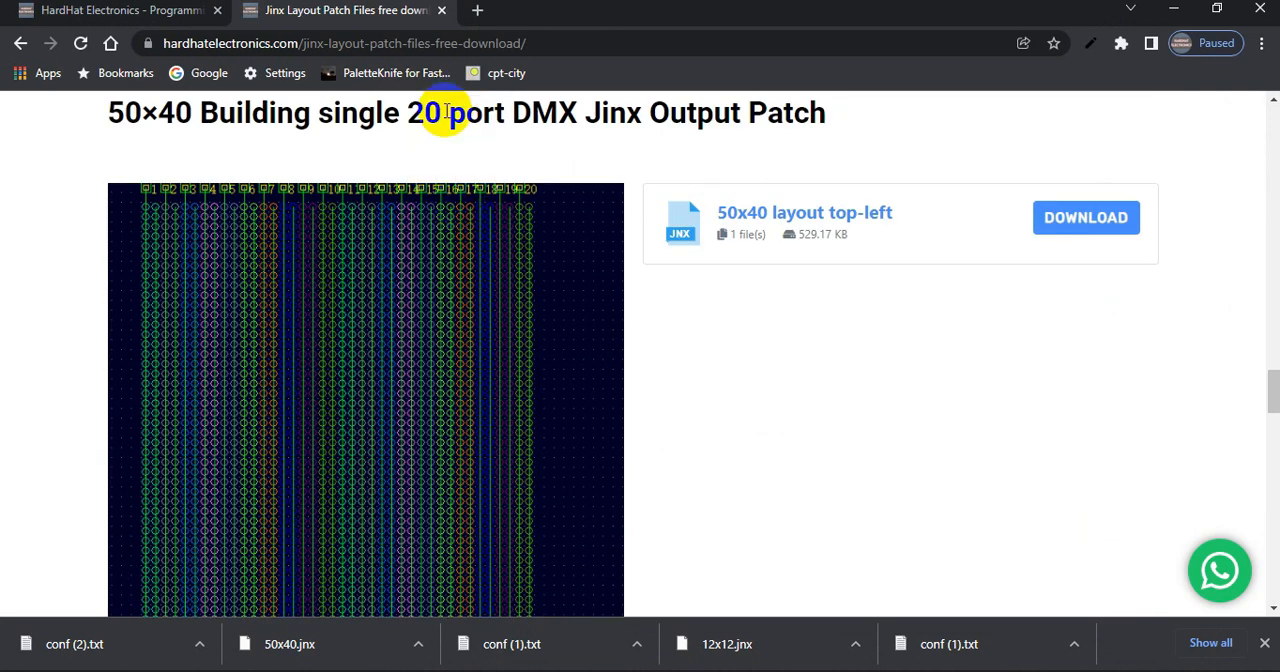
Switch to the HardHat Electronics home page and open the shop's product categories
left_click(113, 12)
scroll(771, 366, "down", 4)
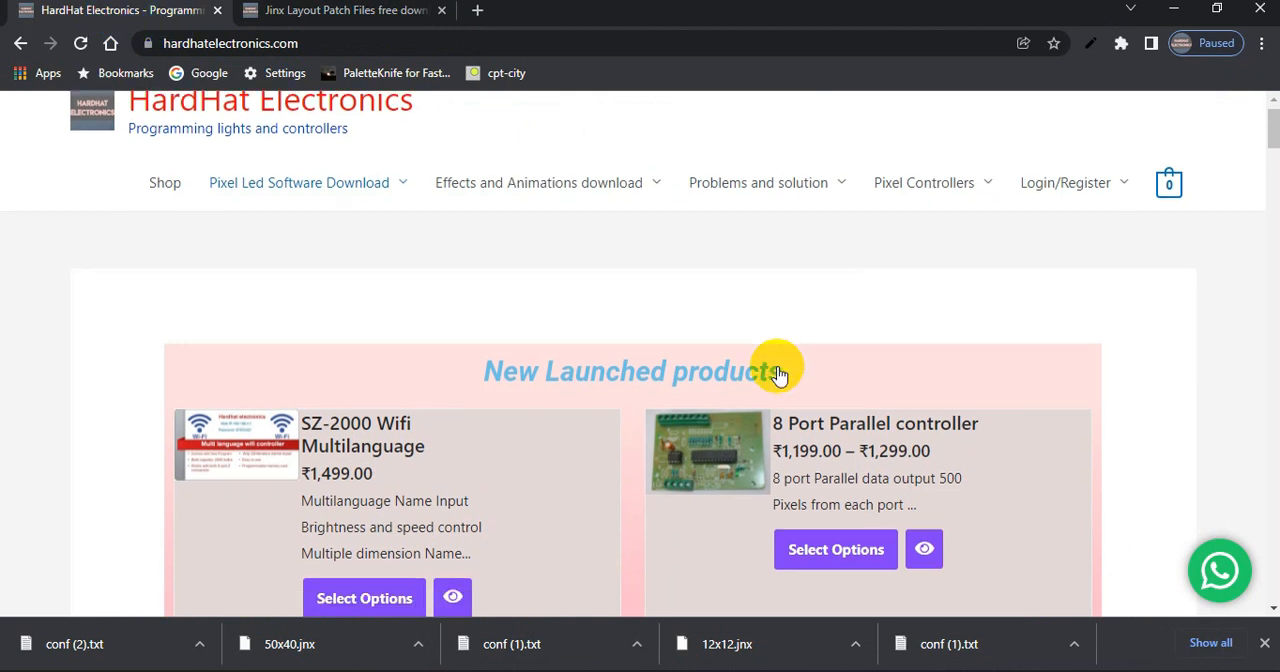
scroll(677, 380, "up", 4)
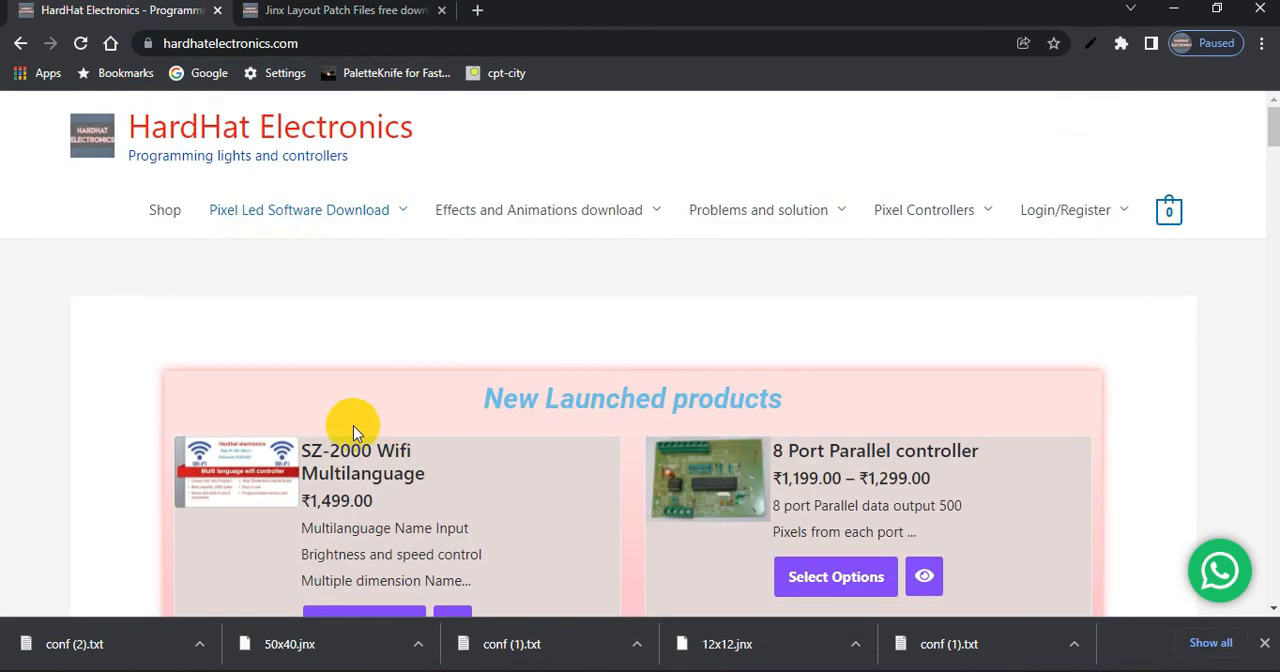
left_click(176, 216)
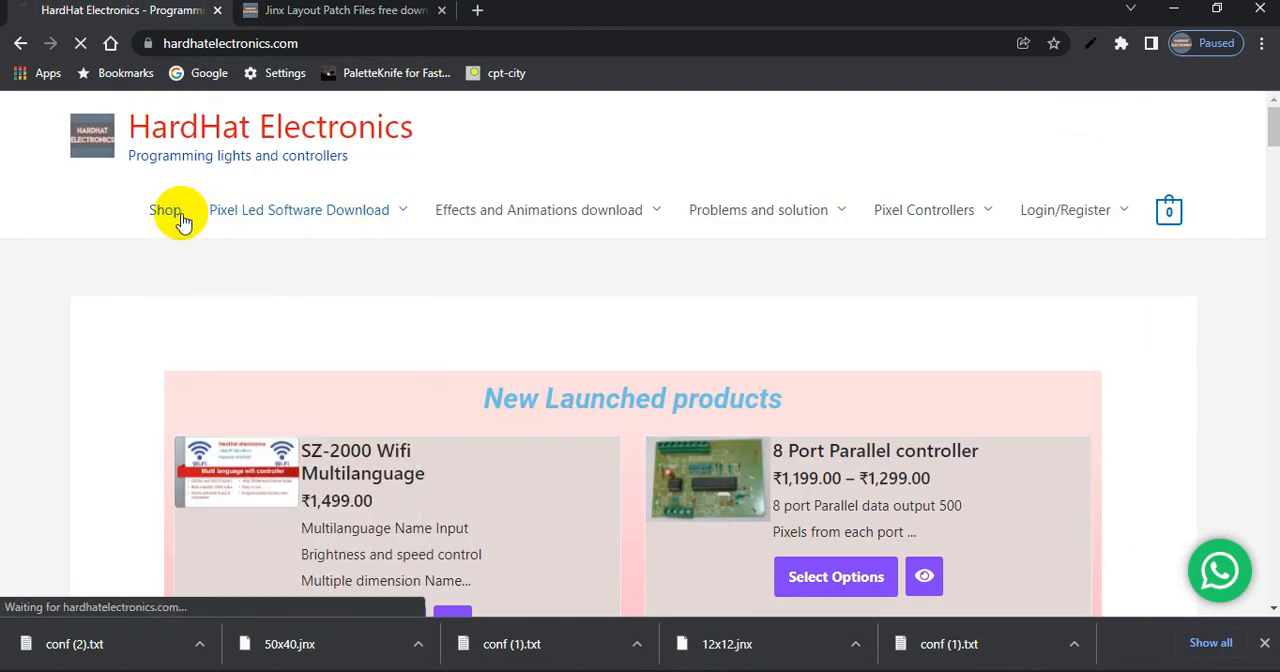
scroll(540, 483, "down", 15)
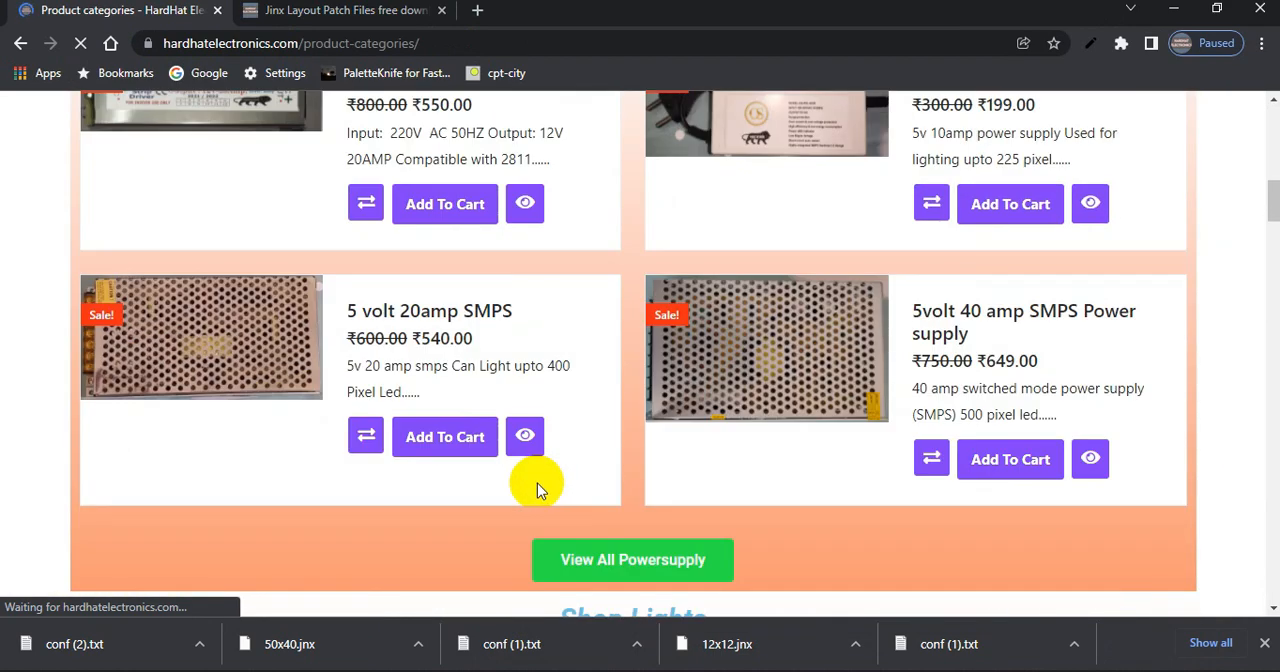
scroll(537, 483, "up", 5)
Open the full power supply listing, look through it, and return to the shop's product categories
left_click(563, 567)
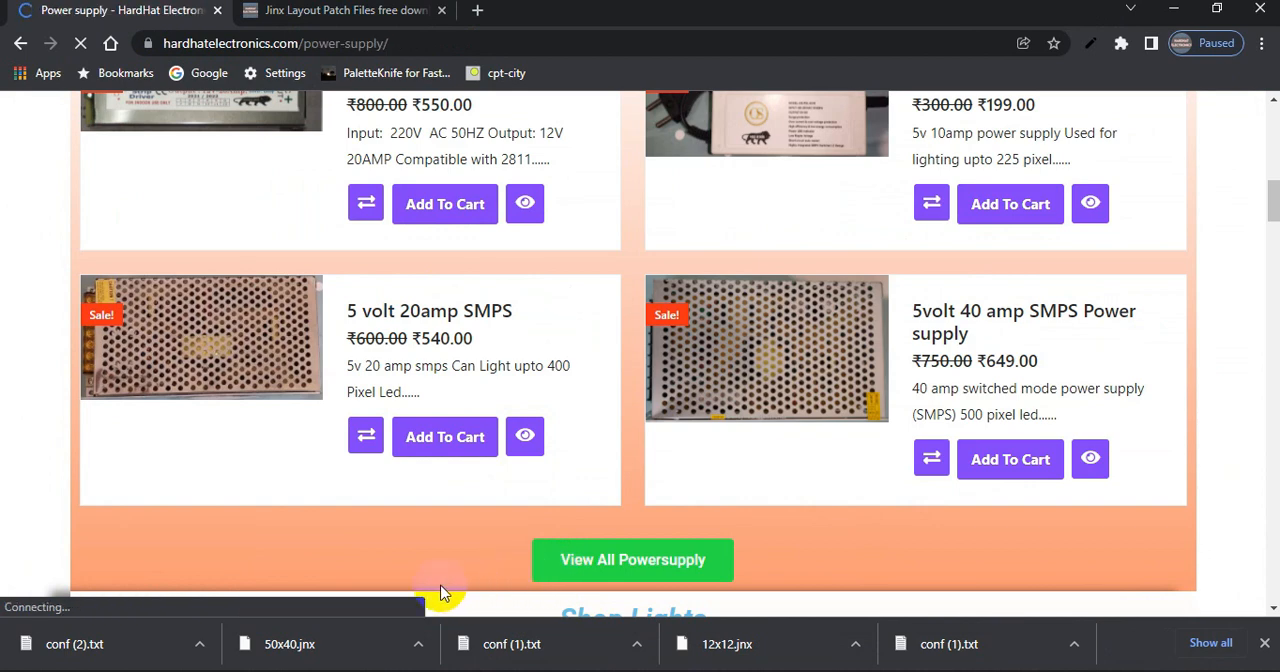
scroll(360, 497, "down", 10)
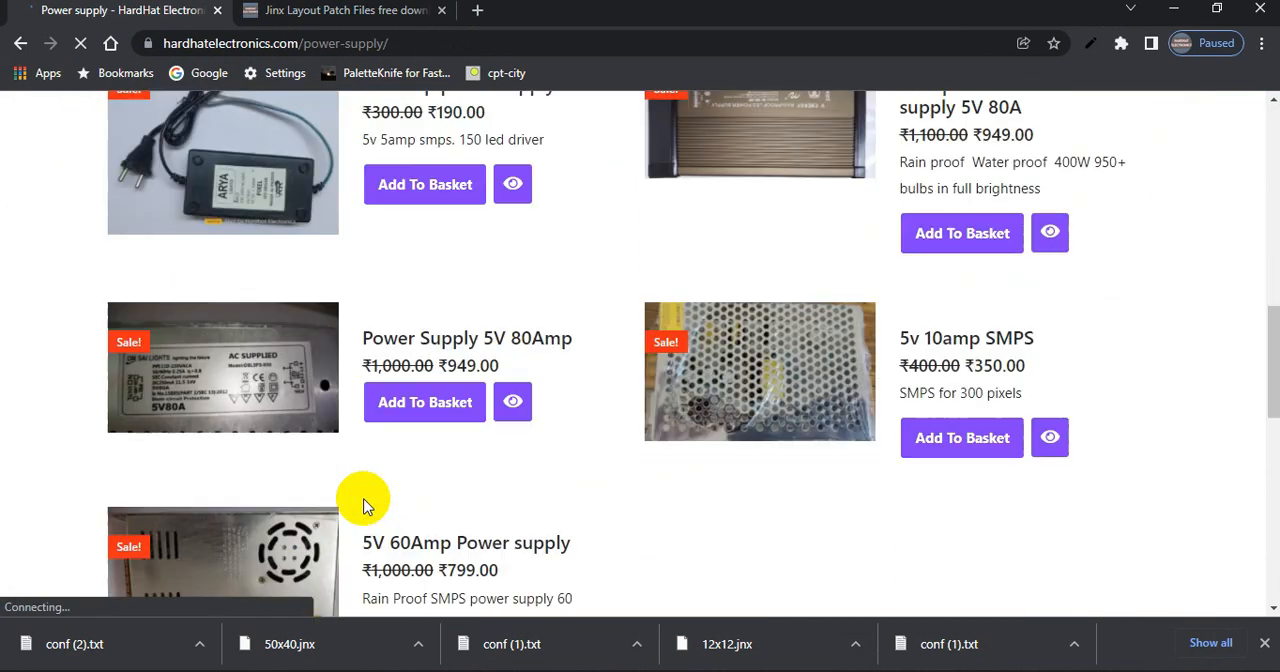
scroll(363, 498, "up", 10)
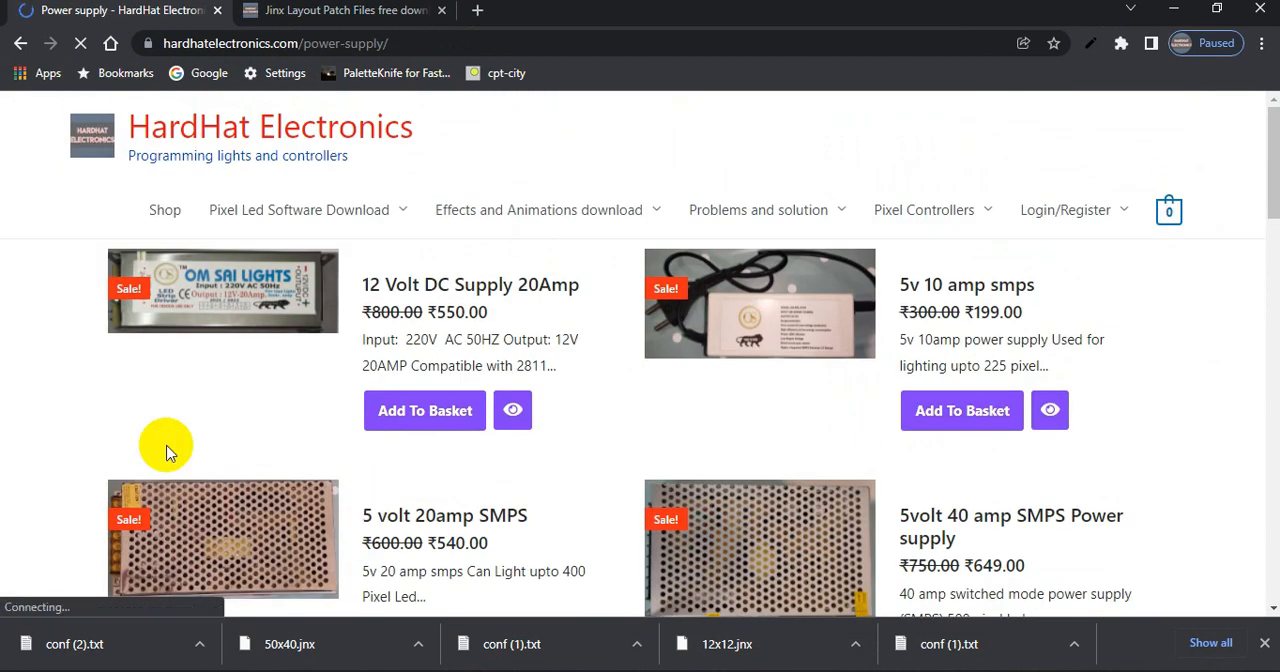
left_click(157, 210)
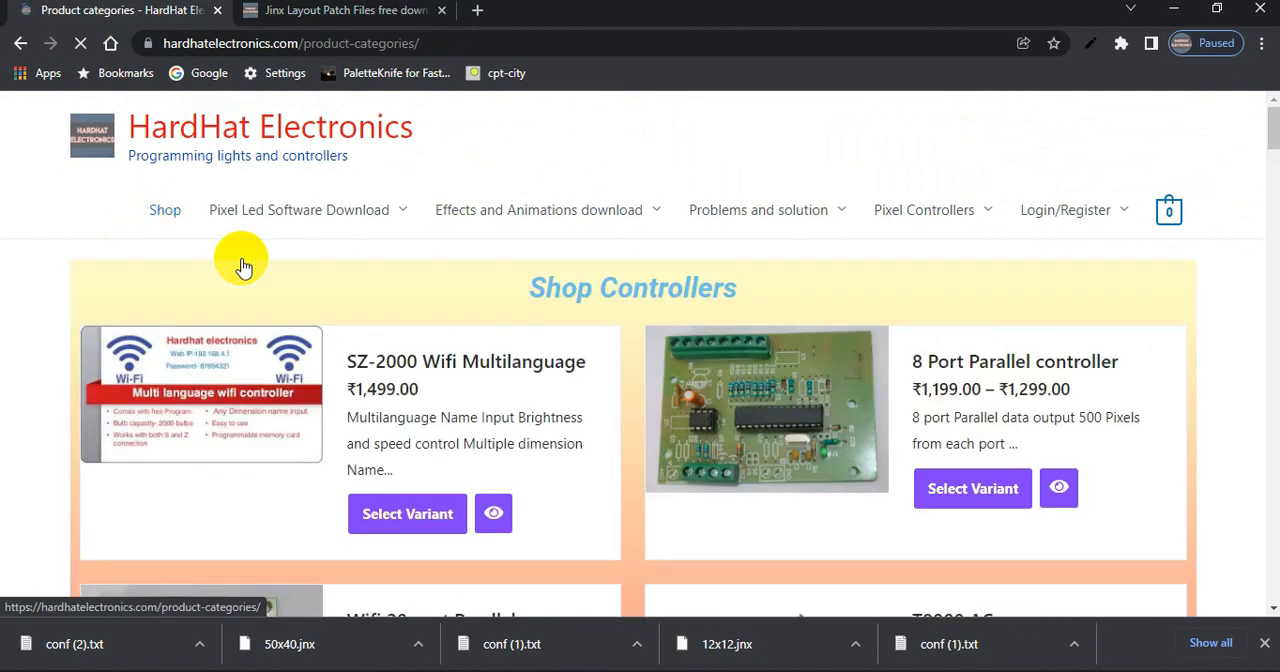
Open the full controllers listing from the shop page and browse down to the 20 port controllers
scroll(497, 520, "down", 5)
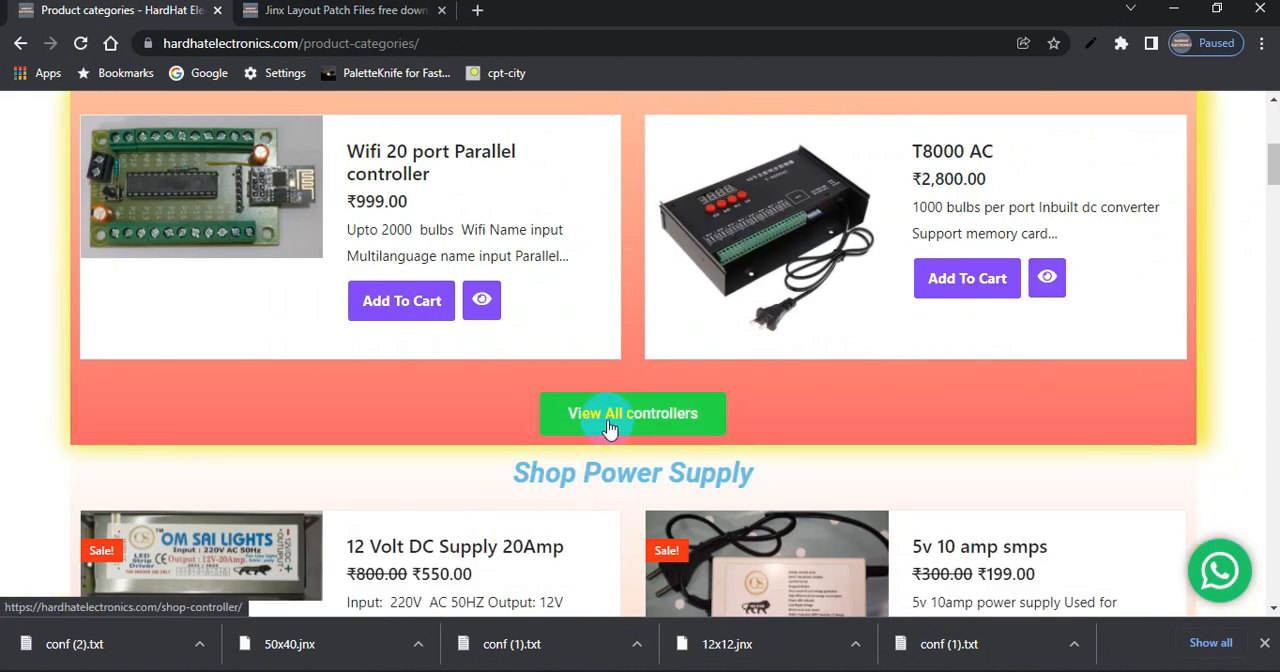
left_click(607, 418)
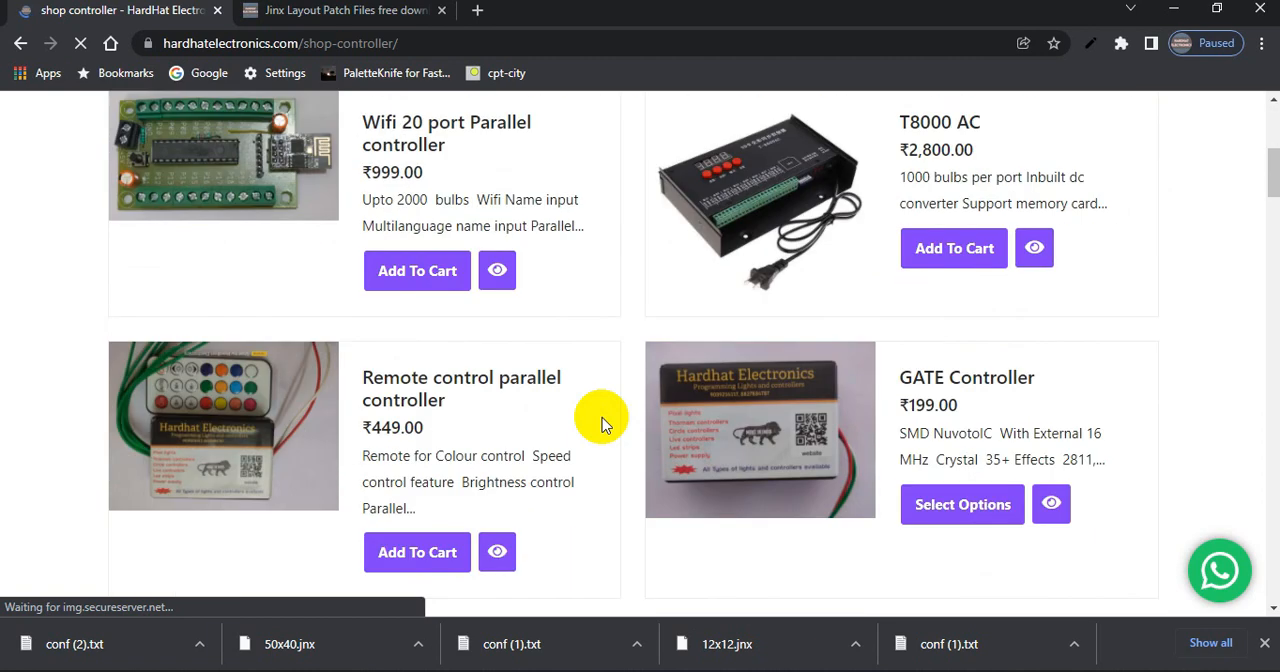
scroll(603, 422, "down", 9)
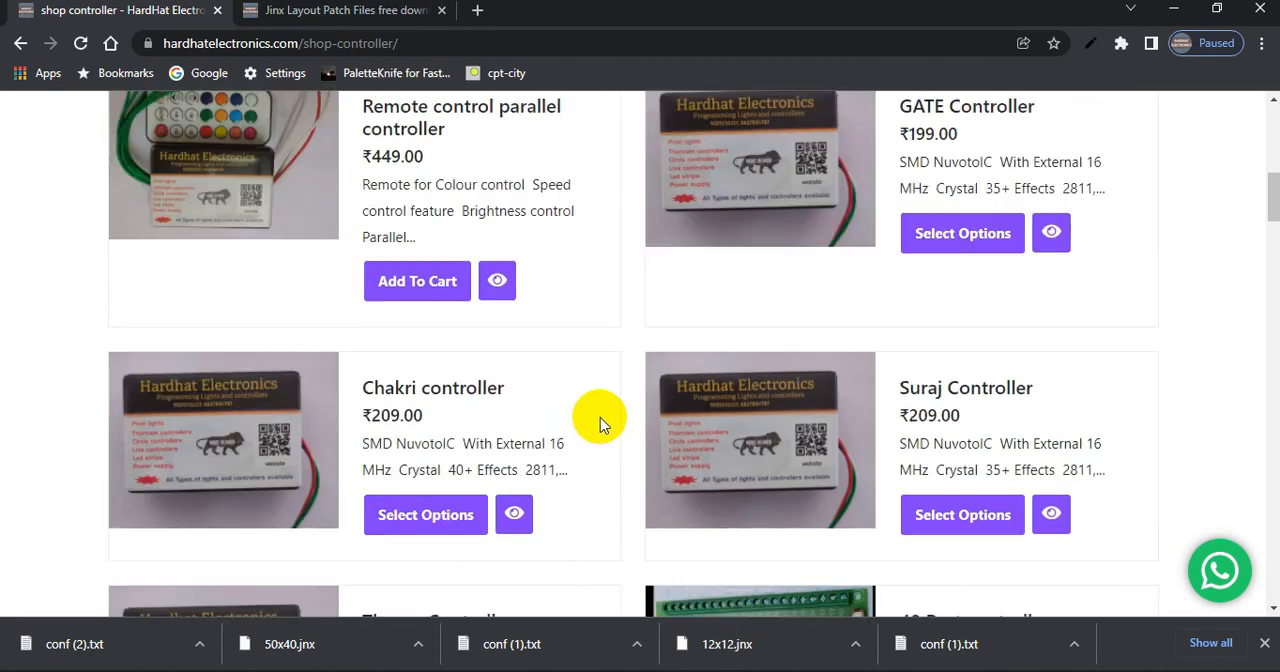
scroll(597, 417, "down", 5)
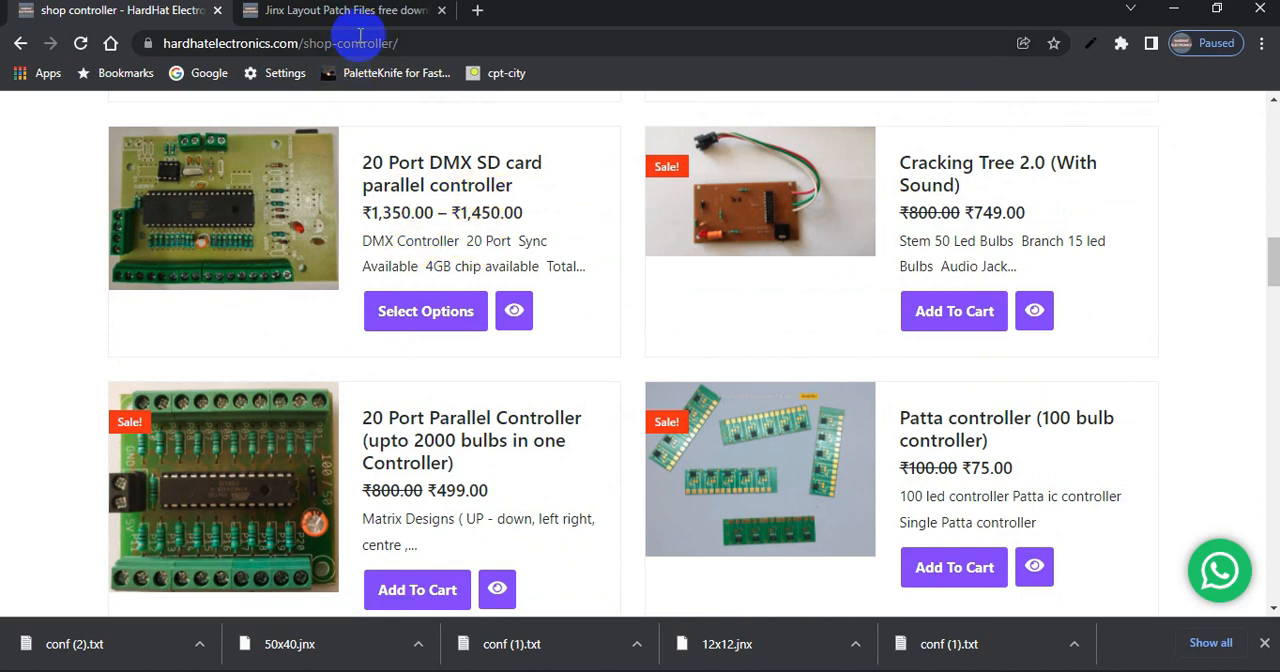
Return to the Jinx layout download page and examine the 50×20 20 port DMX output patch section down to its conf file
left_click(395, 12)
scroll(530, 250, "down", 4)
scroll(553, 326, "down", 4)
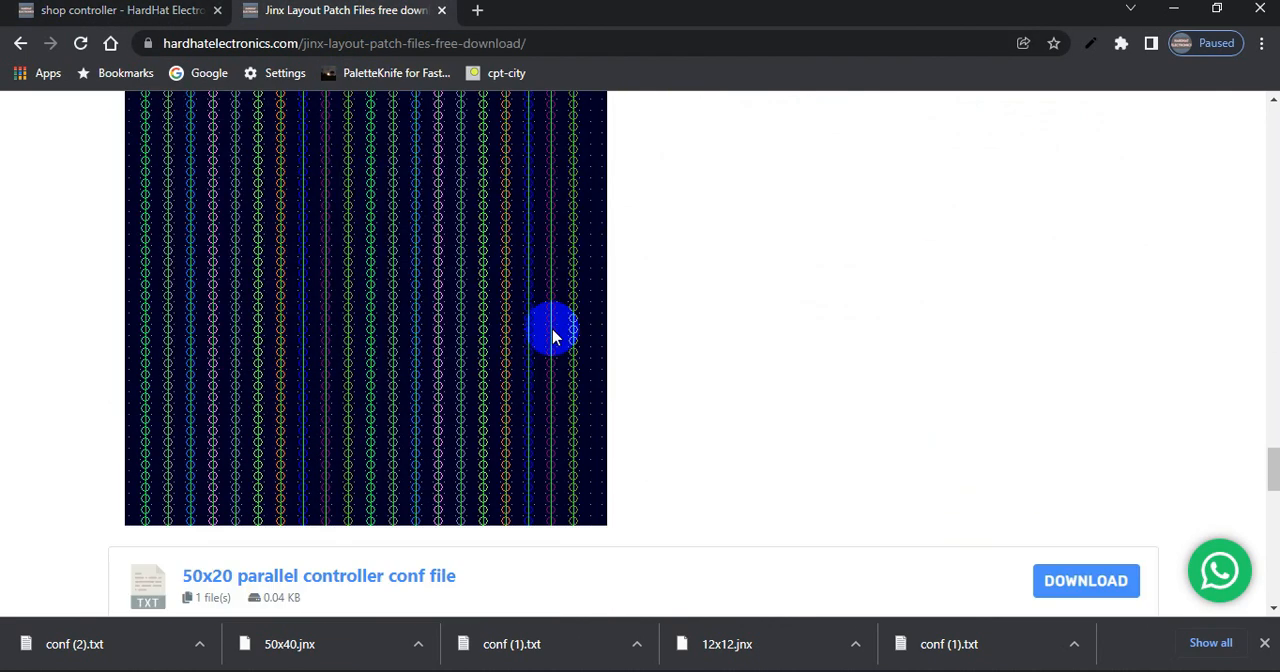
scroll(551, 328, "up", 4)
left_click(106, 384)
left_click_drag(106, 388, 186, 375)
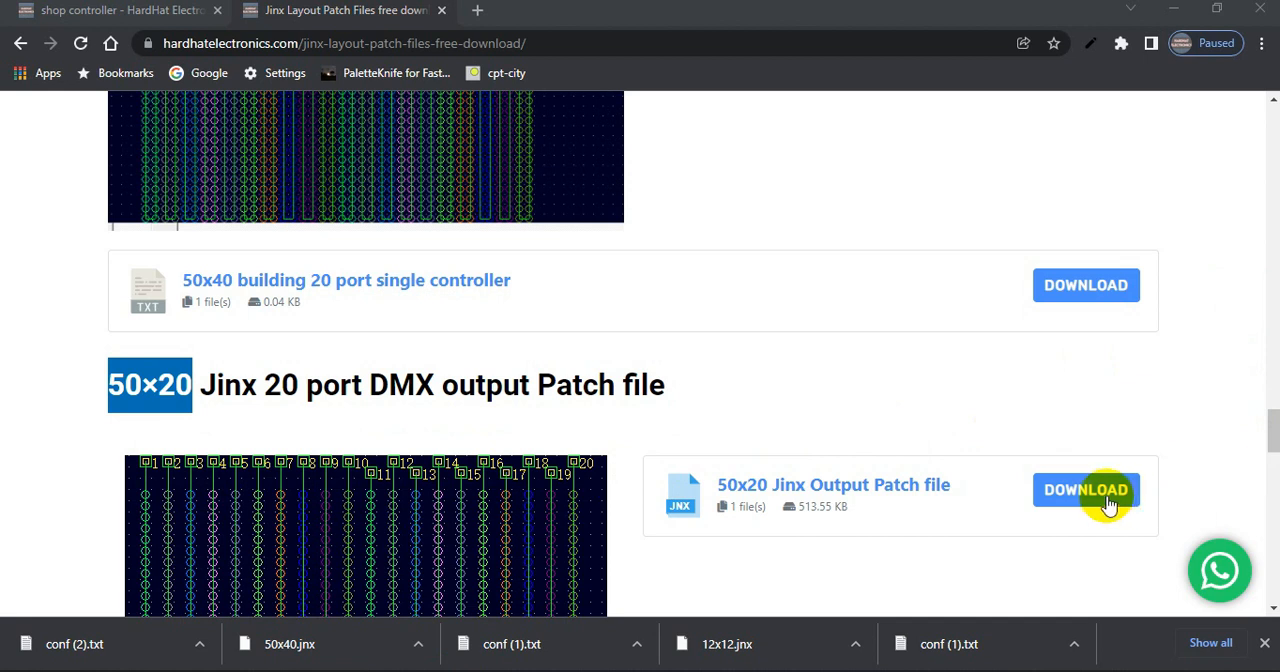
left_click_drag(1272, 435, 1271, 481)
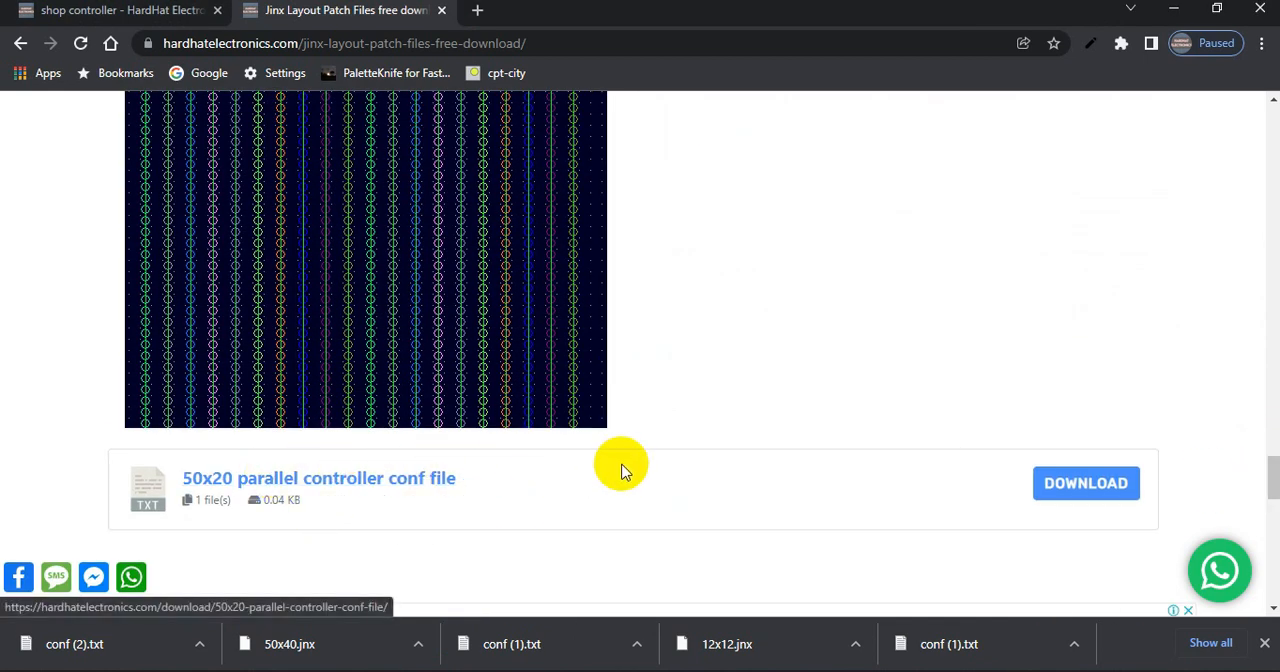
Look back up the layout download page from the dance floor section to the 16X32 five-part gate section
scroll(707, 405, "up", 20)
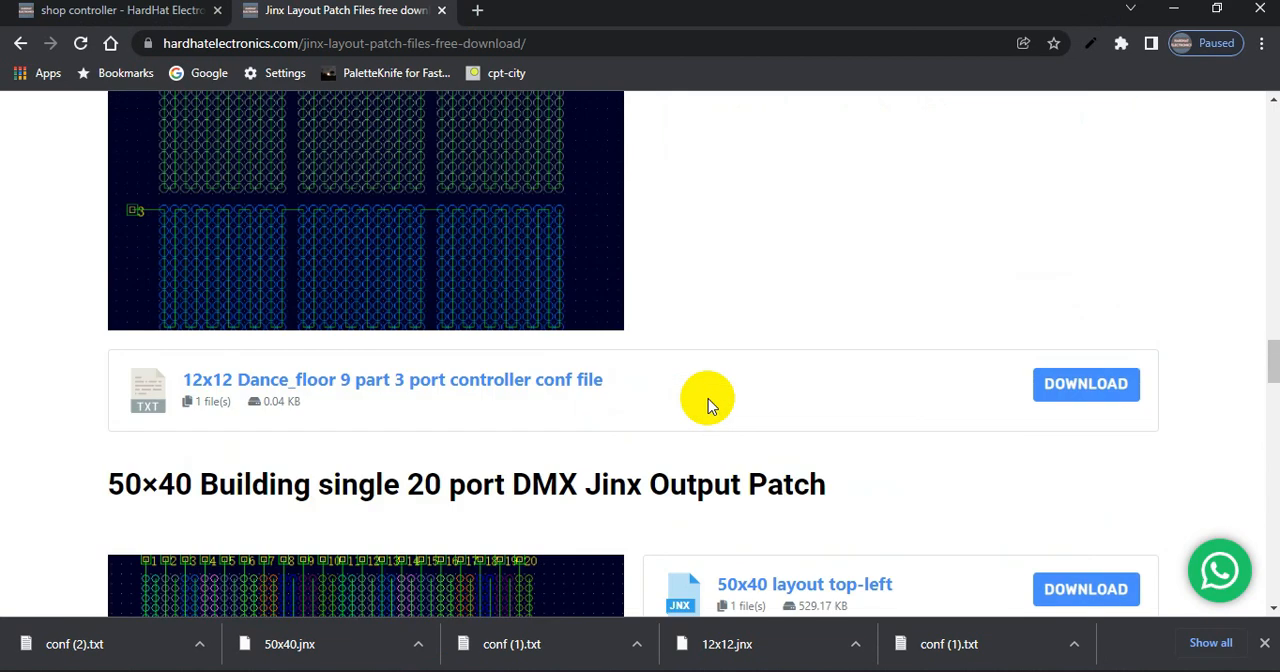
scroll(707, 405, "up", 8)
scroll(707, 405, "down", 8)
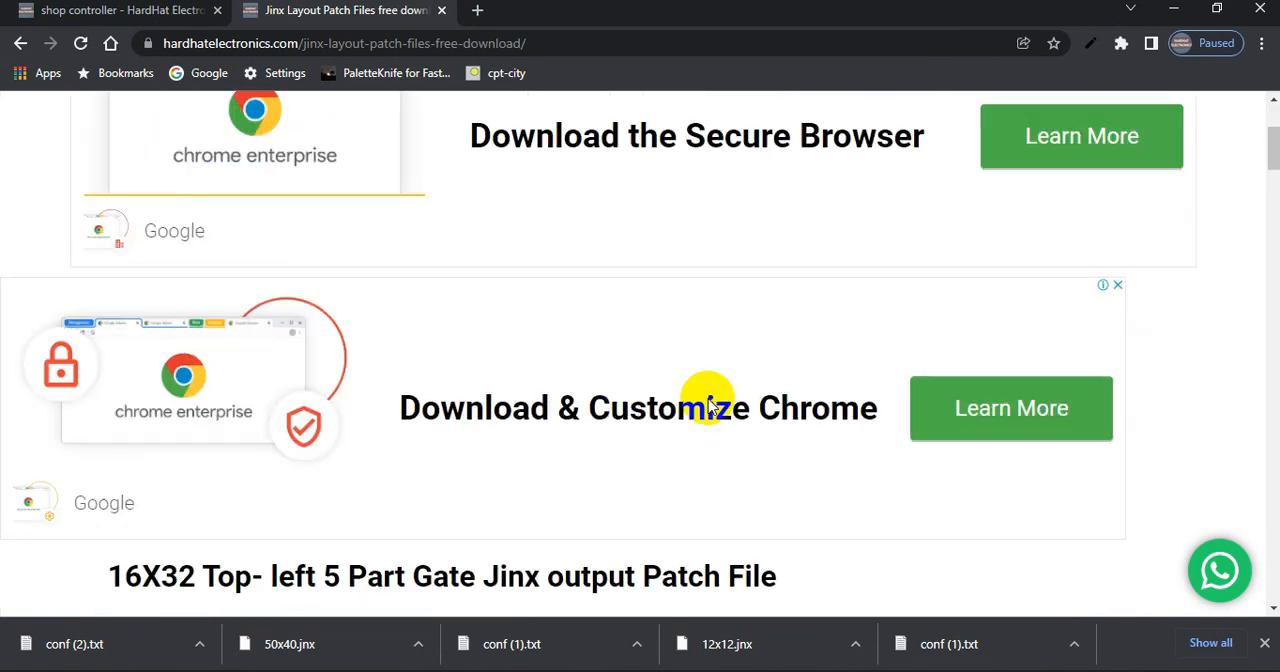
scroll(707, 405, "up", 5)
scroll(707, 405, "down", 5)
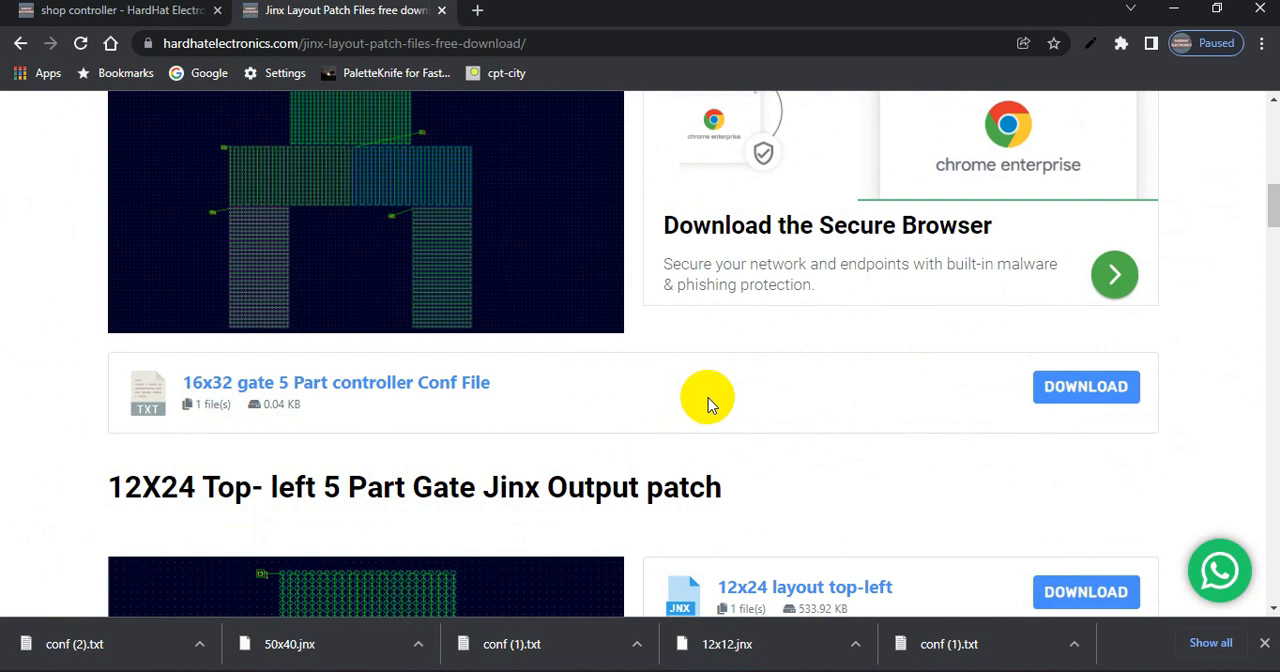
scroll(1272, 208, "up", 1)
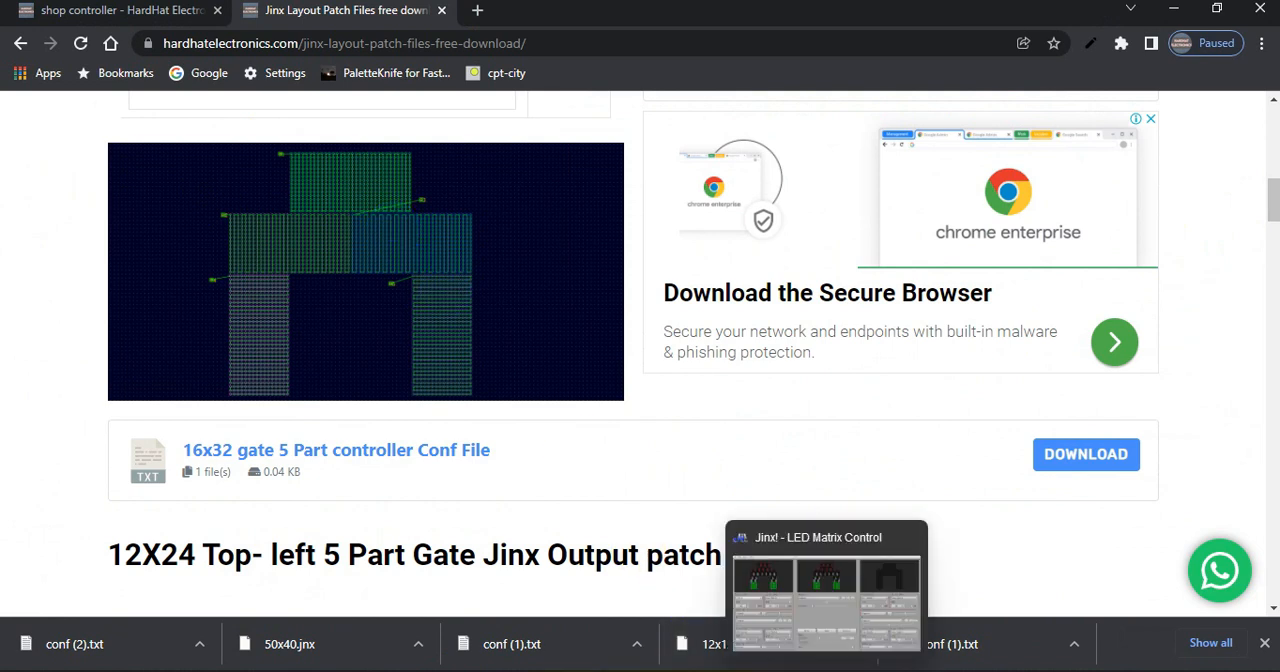
Switch to Jinx!, set Channel 1 / Effect 1 to None / Blackout, and open the first setup option
left_click(733, 660)
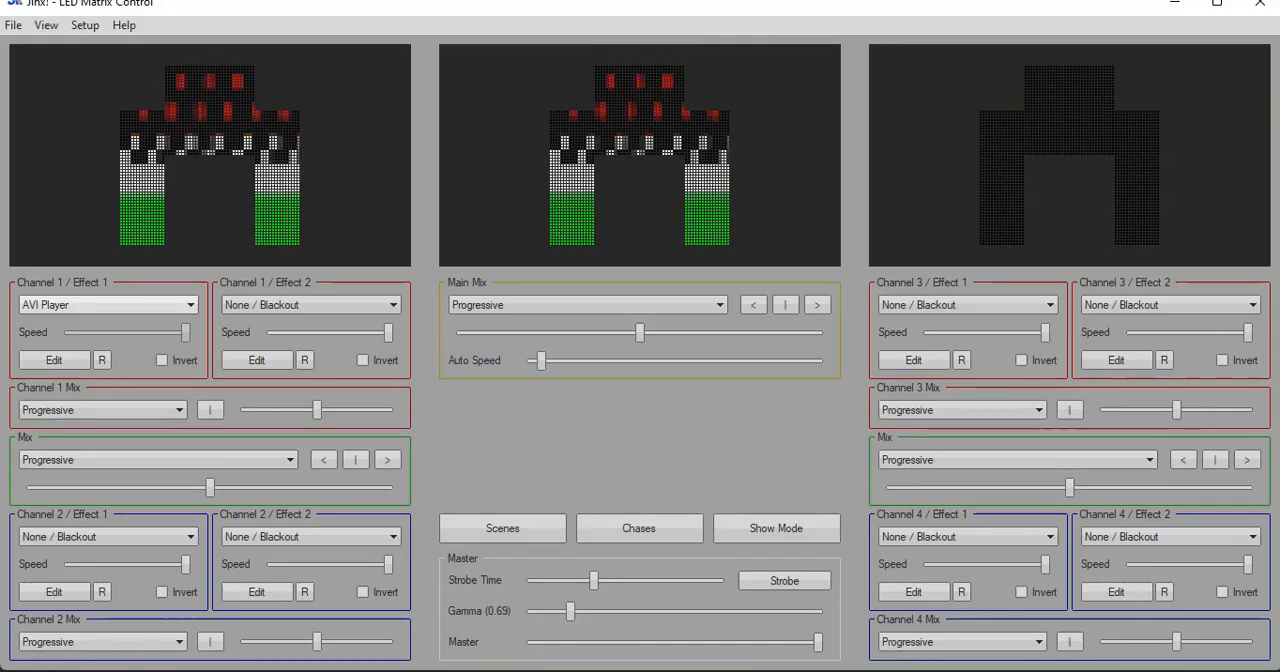
left_click(116, 303)
left_click(106, 317)
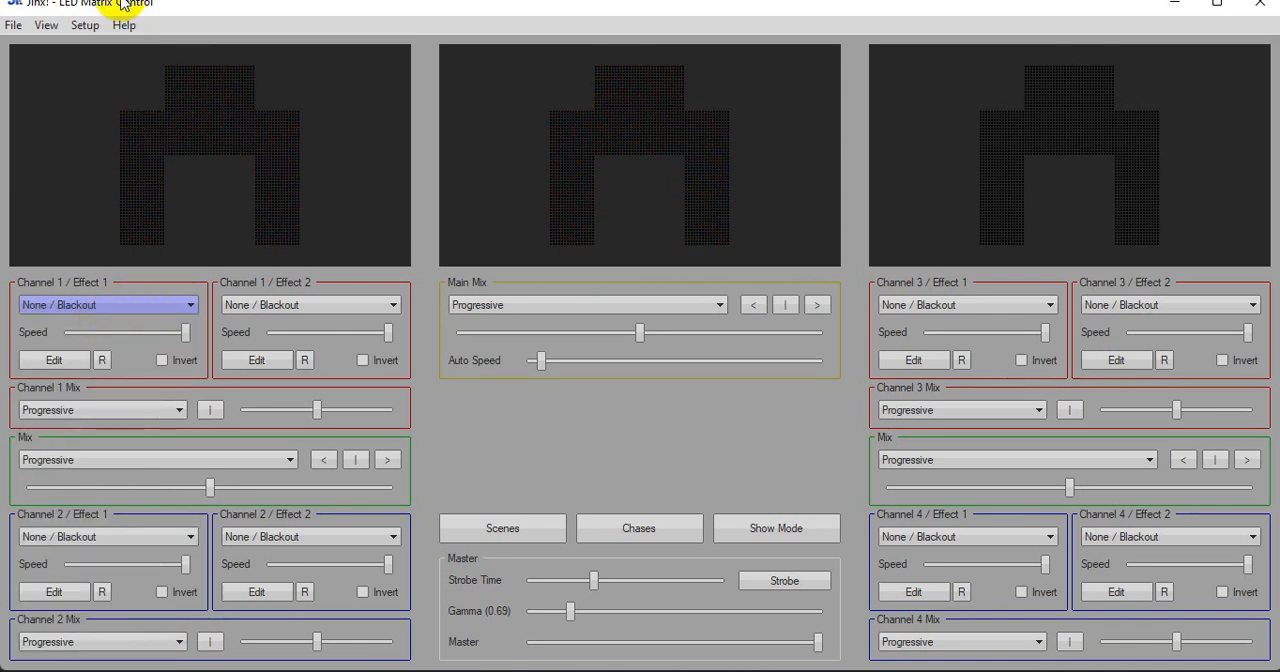
left_click(85, 25)
left_click(103, 43)
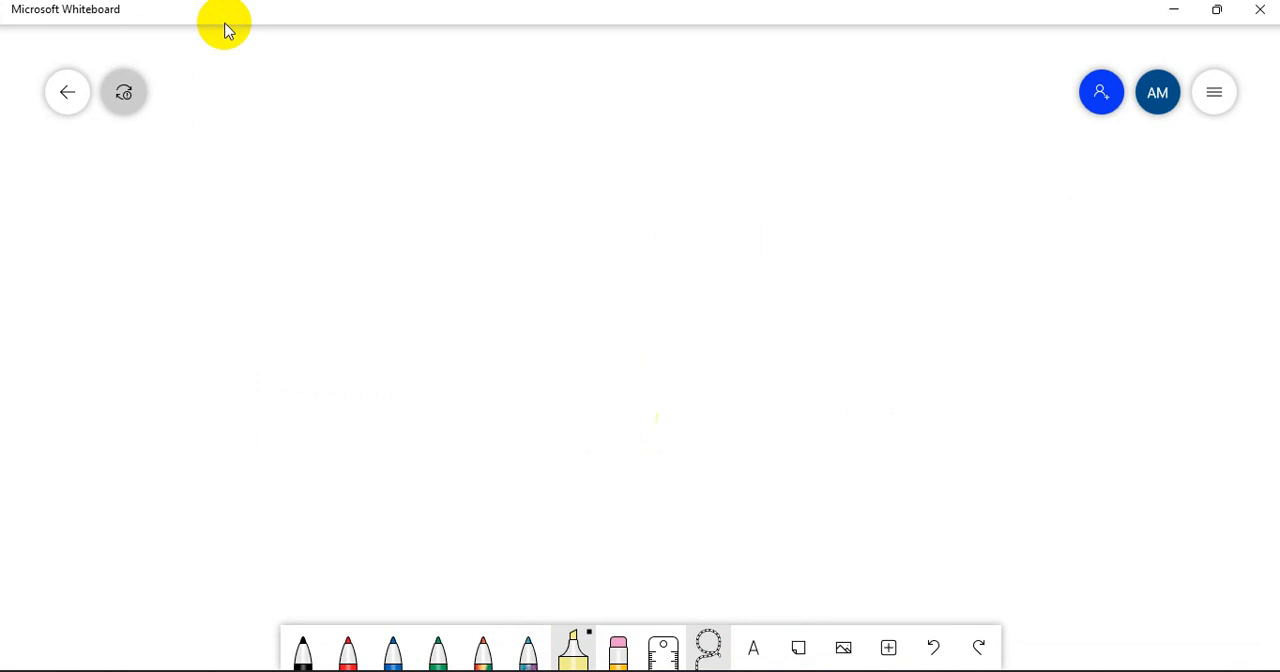
In Microsoft Whiteboard, sketch a rectangle with the black pen and mark its upper-left corner with an arrow and the label "top Let"
left_click(308, 652)
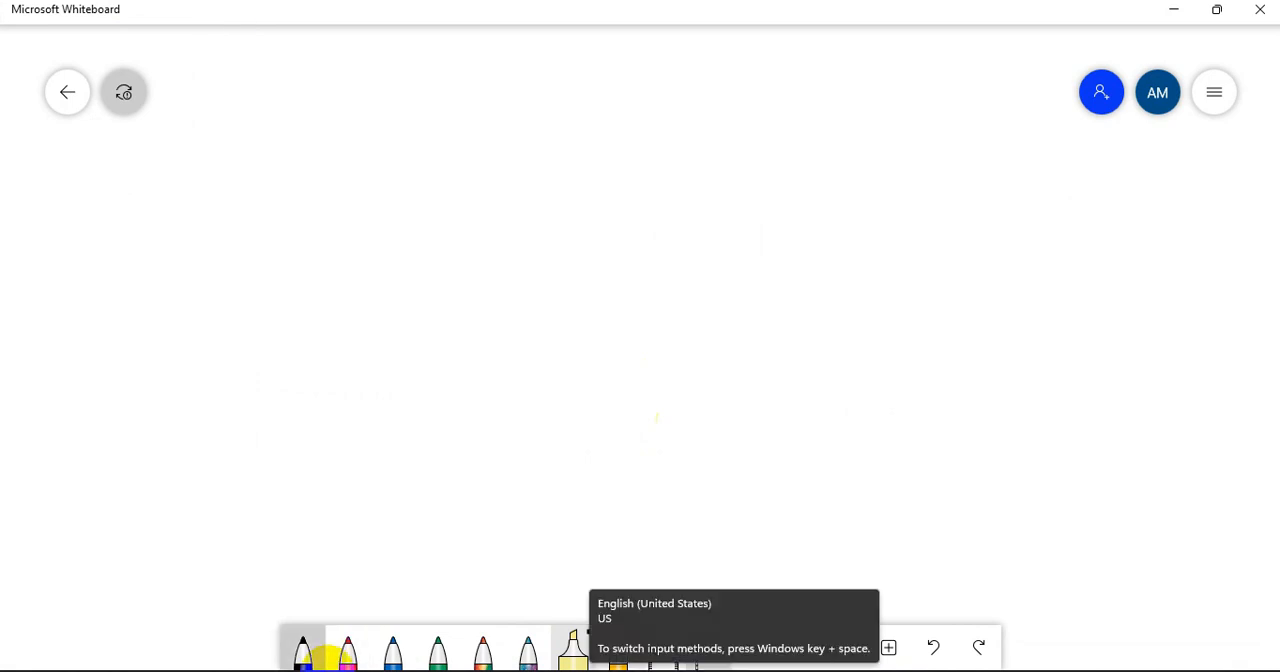
mouse_move(278, 118)
left_mouse_down()
mouse_move(269, 199)
mouse_move(350, 117)
mouse_move(381, 199)
mouse_move(276, 191)
left_mouse_up()
mouse_move(249, 139)
left_mouse_down()
mouse_move(283, 135)
mouse_move(252, 150)
left_mouse_up()
mouse_move(207, 94)
left_mouse_down()
mouse_move(210, 116)
mouse_move(230, 99)
left_mouse_up()
left_click_drag(240, 94, 258, 112)
left_click_drag(257, 88, 259, 97)
mouse_move(302, 60)
left_mouse_down()
mouse_move(314, 84)
mouse_move(330, 82)
left_mouse_up()
left_click_drag(340, 50, 334, 84)
left_click_drag(328, 66, 348, 62)
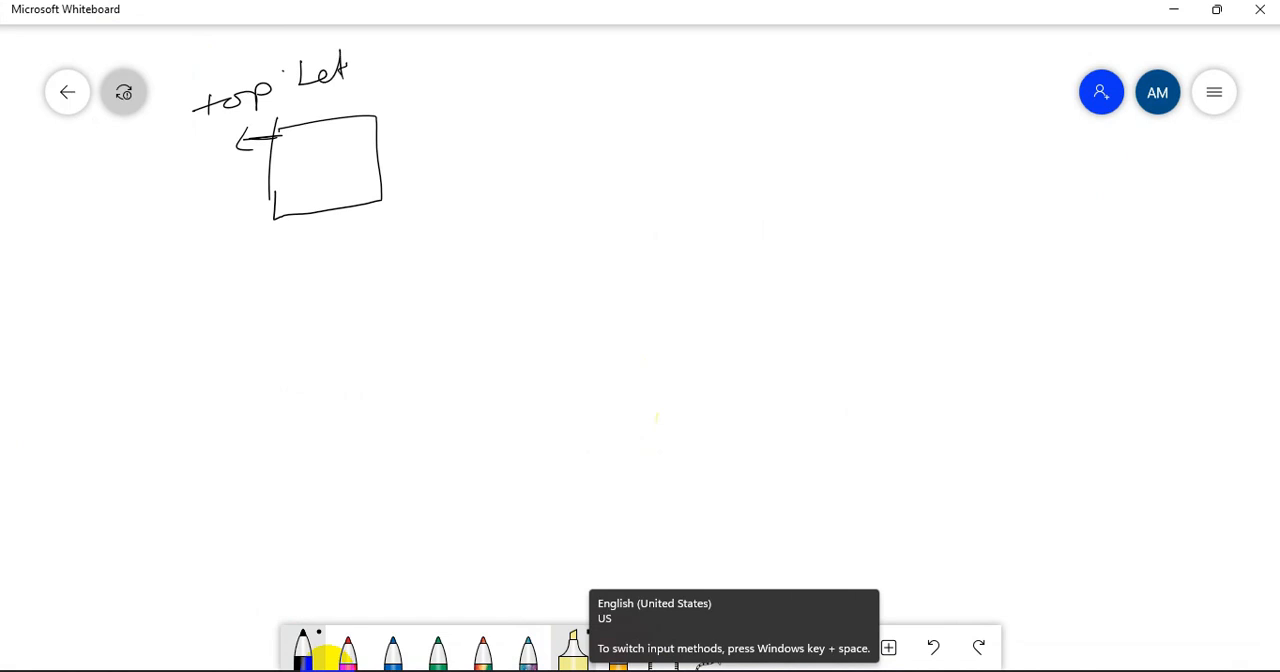
Mark the rectangle's other three corners with short strokes and draw a check mark beside it
left_click_drag(358, 121, 394, 117)
left_click_drag(256, 219, 283, 214)
left_click_drag(364, 199, 396, 195)
left_click_drag(404, 132, 469, 125)
Write "Row" with "C" and a dash beneath it, and draw a box around both lines
left_click_drag(665, 56, 658, 98)
mouse_move(650, 60)
left_mouse_down()
mouse_move(659, 98)
mouse_move(691, 55)
mouse_move(657, 84)
mouse_move(692, 96)
left_mouse_up()
left_click_drag(704, 80, 708, 80)
mouse_move(722, 78)
left_mouse_down()
mouse_move(745, 86)
mouse_move(768, 60)
left_mouse_up()
mouse_move(698, 124)
left_mouse_down()
mouse_move(700, 152)
mouse_move(737, 127)
left_mouse_up()
mouse_move(636, 47)
left_mouse_down()
mouse_move(623, 170)
mouse_move(651, 47)
mouse_move(791, 60)
mouse_move(773, 150)
mouse_move(628, 160)
left_mouse_up()
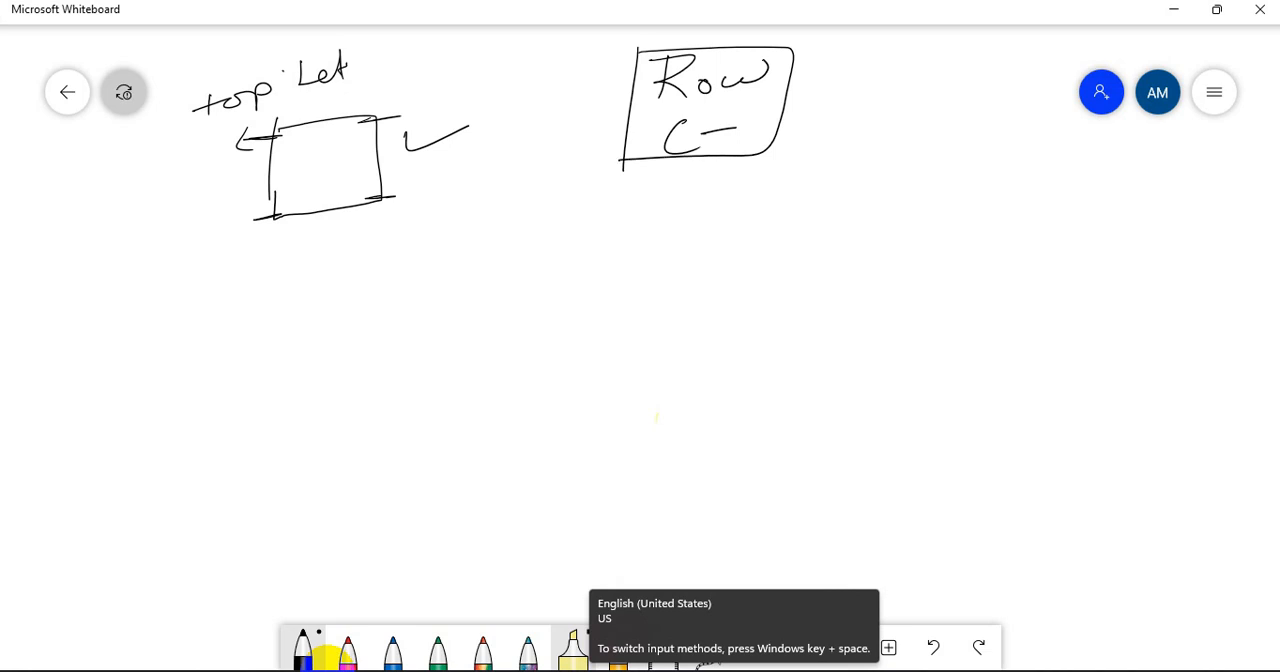
Write "Sn-" and "Line" beside the boxed "Row" note, and circle "Line" with an arrow leading to that box
left_click_drag(888, 52, 856, 84)
left_click_drag(890, 86, 909, 74)
mouse_move(874, 132)
left_mouse_down()
mouse_move(866, 144)
mouse_move(886, 158)
mouse_move(932, 160)
left_mouse_up()
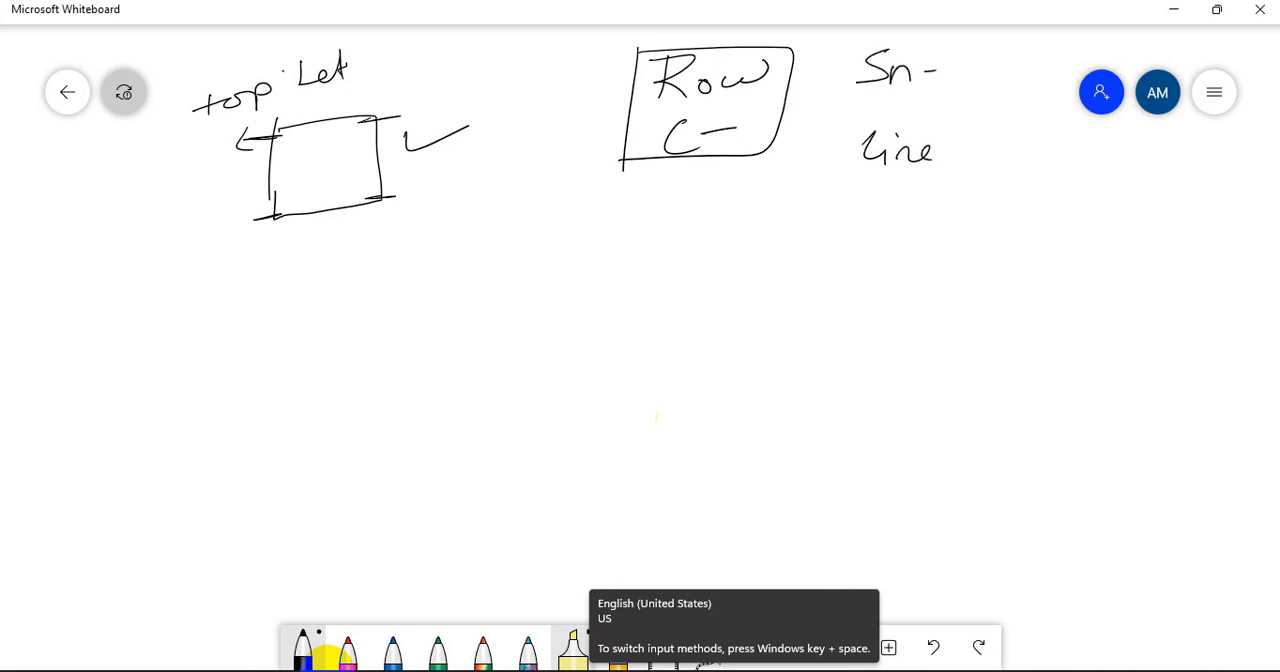
mouse_move(880, 110)
left_mouse_down()
mouse_move(790, 86)
mouse_move(786, 106)
left_mouse_up()
Frame the "Row" box and the "Sn-" and "Line" notes together in one large box
left_click_drag(615, 181, 1010, 193)
mouse_move(1021, 45)
left_mouse_down()
mouse_move(990, 190)
mouse_move(940, 24)
left_mouse_up()
mouse_move(656, 26)
left_mouse_down()
mouse_move(607, 43)
mouse_move(616, 183)
left_mouse_up()
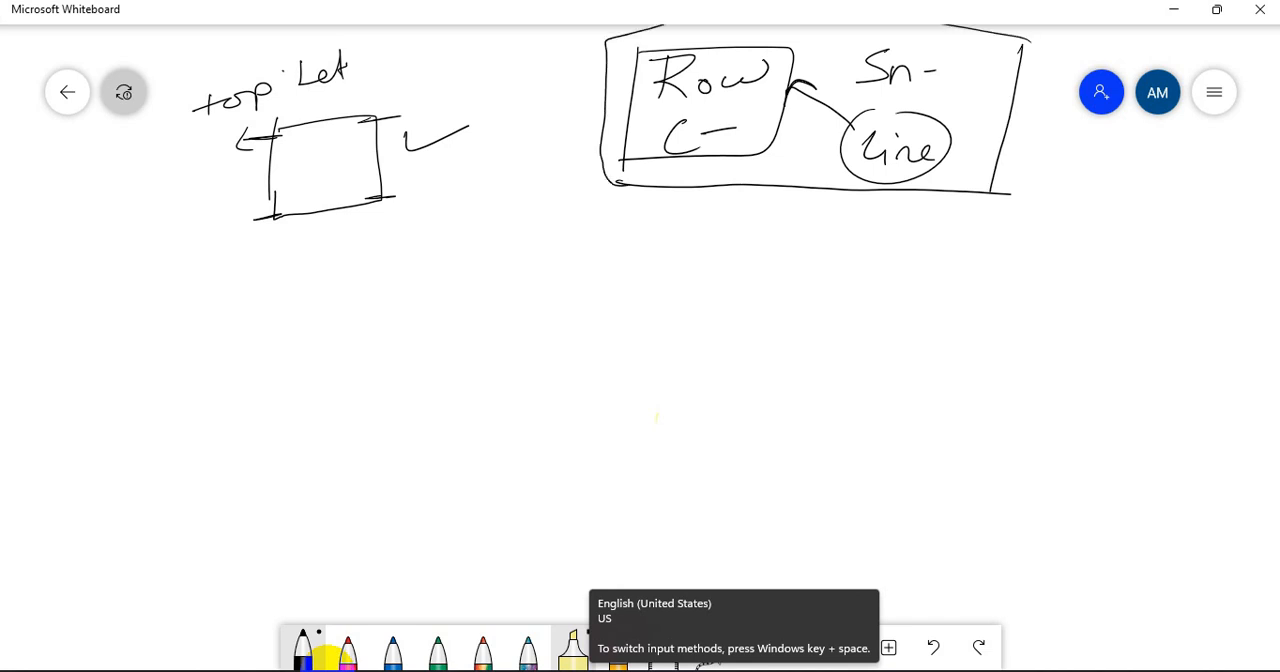
Draw a wide rectangle beneath the framed notes and trace a vertical snake line inside it from the upper-left corner
left_click_drag(526, 273, 515, 404)
mouse_move(526, 273)
left_mouse_down()
mouse_move(772, 257)
mouse_move(787, 292)
mouse_move(763, 382)
mouse_move(516, 407)
left_mouse_up()
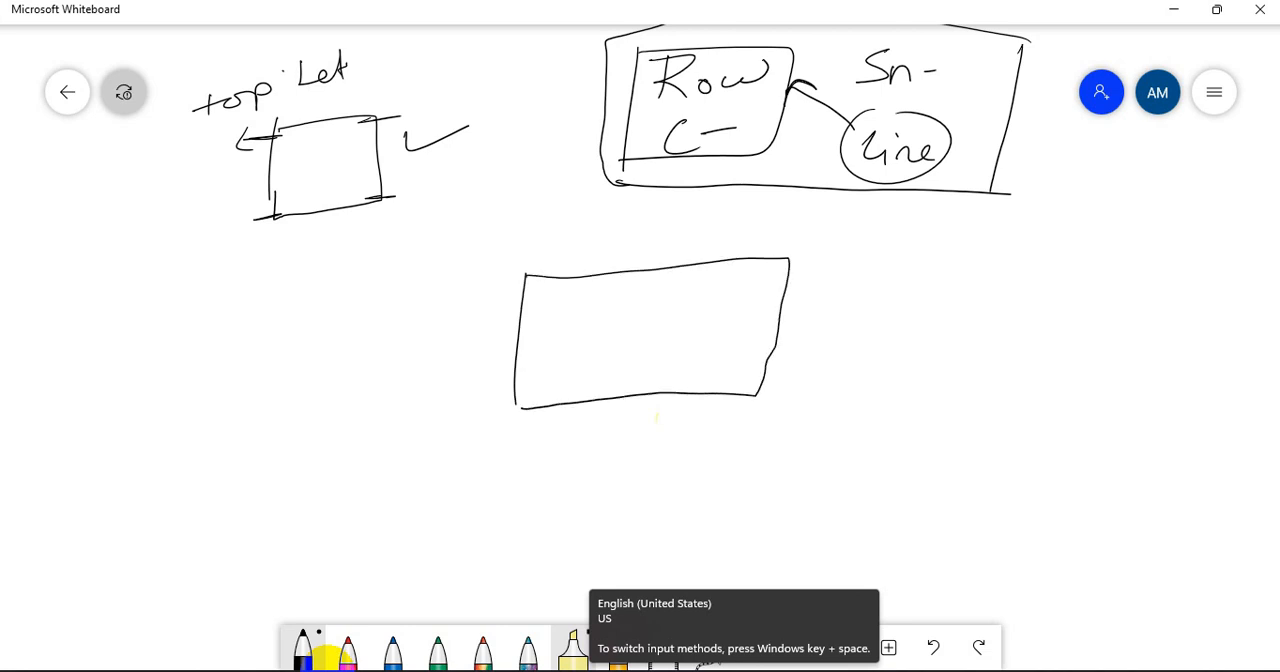
mouse_move(507, 288)
left_mouse_down()
mouse_move(536, 285)
mouse_move(526, 400)
mouse_move(548, 382)
mouse_move(558, 288)
mouse_move(570, 398)
mouse_move(600, 302)
mouse_move(628, 296)
mouse_move(642, 354)
mouse_move(663, 292)
mouse_move(686, 284)
left_mouse_up()
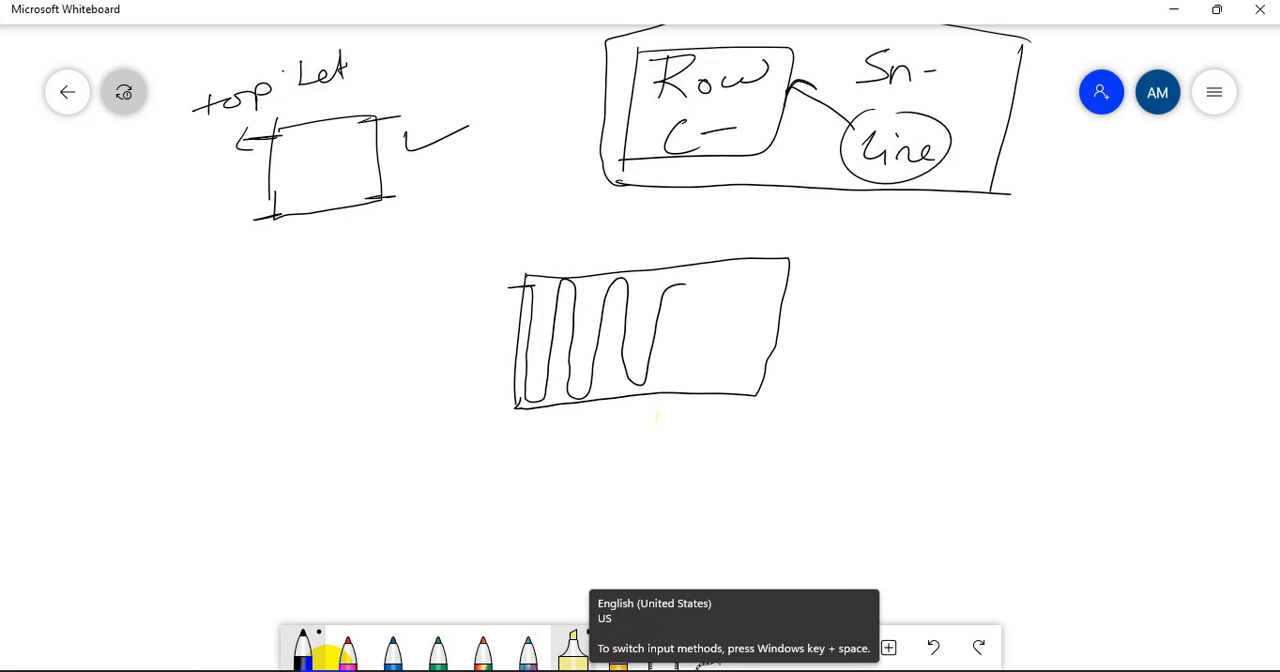
mouse_move(530, 292)
left_mouse_down()
mouse_move(520, 380)
mouse_move(537, 400)
mouse_move(550, 288)
mouse_move(565, 282)
mouse_move(571, 305)
mouse_move(557, 388)
mouse_move(580, 392)
mouse_move(605, 285)
mouse_move(627, 310)
mouse_move(630, 375)
mouse_move(647, 375)
mouse_move(669, 289)
left_mouse_up()
Write "S" with an arrow to "S-" and "Z" with an arrow to "C→", and circle both targets
left_click_drag(1072, 244, 1058, 272)
mouse_move(1082, 261)
left_mouse_down()
mouse_move(1100, 264)
mouse_move(1086, 274)
left_mouse_up()
left_click_drag(1132, 246, 1128, 270)
left_click_drag(1142, 254, 1174, 252)
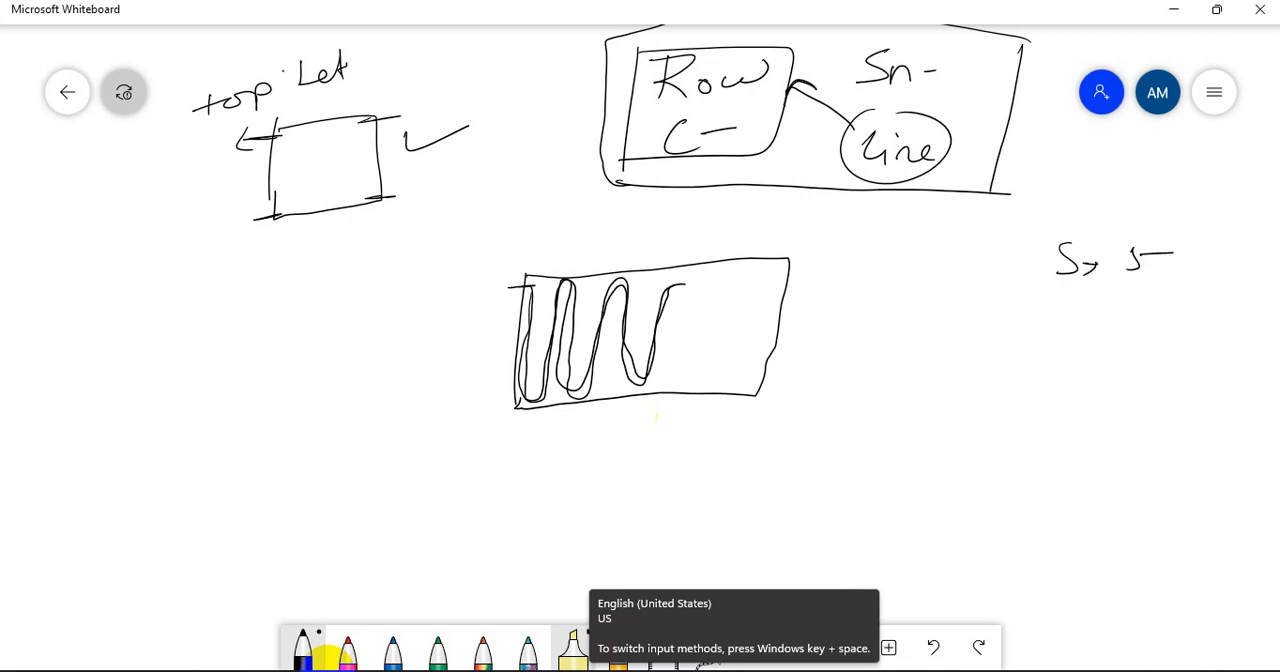
mouse_move(1054, 309)
left_mouse_down()
mouse_move(1082, 340)
mouse_move(1100, 330)
mouse_move(1094, 340)
left_mouse_up()
mouse_move(1166, 306)
left_mouse_down()
mouse_move(1170, 342)
mouse_move(1198, 326)
left_mouse_up()
left_click_drag(1190, 320, 1190, 340)
left_click_drag(1158, 290, 1230, 308)
mouse_move(1150, 224)
left_mouse_down()
mouse_move(1206, 262)
mouse_move(1138, 230)
left_mouse_up()
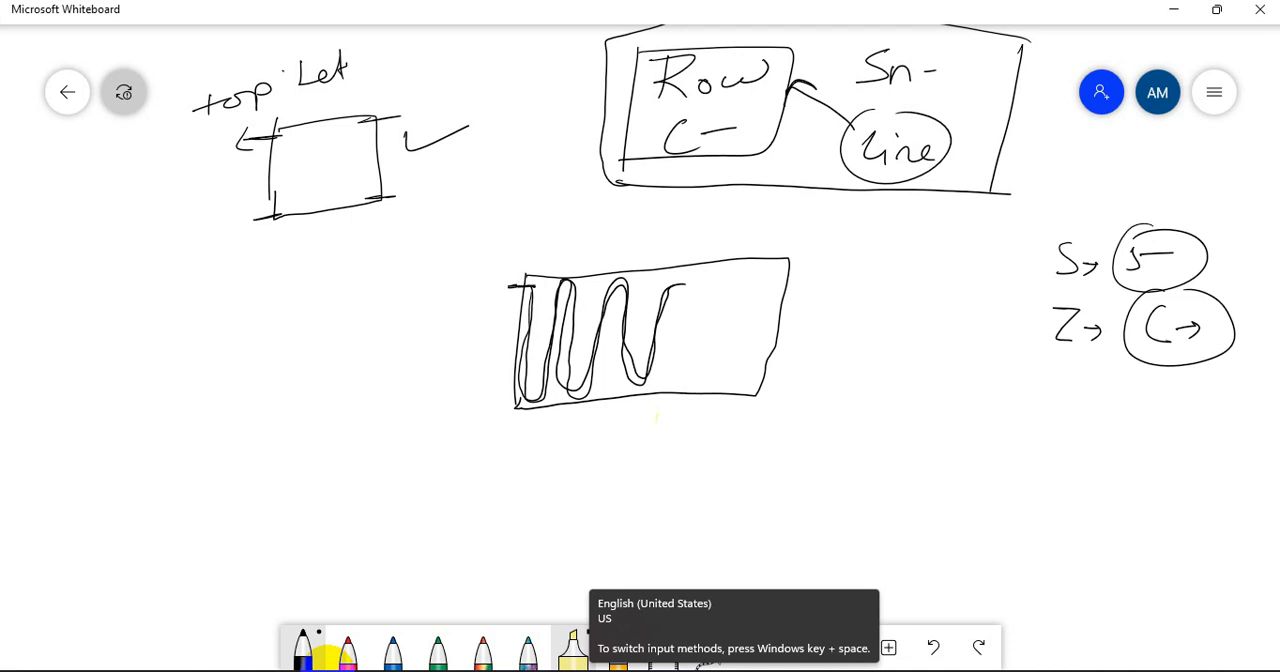
Write "S → Top" just before the "S" line and draw a box around it
left_click_drag(965, 236, 953, 272)
left_click_drag(975, 258, 994, 258)
mouse_move(987, 251)
left_mouse_down()
mouse_move(988, 264)
mouse_move(1015, 263)
left_mouse_up()
mouse_move(1007, 238)
left_mouse_down()
mouse_move(1025, 236)
mouse_move(1027, 252)
left_mouse_up()
mouse_move(1043, 251)
left_mouse_down()
mouse_move(977, 268)
mouse_move(1037, 272)
mouse_move(1066, 236)
mouse_move(1065, 274)
mouse_move(956, 212)
mouse_move(936, 272)
left_mouse_up()
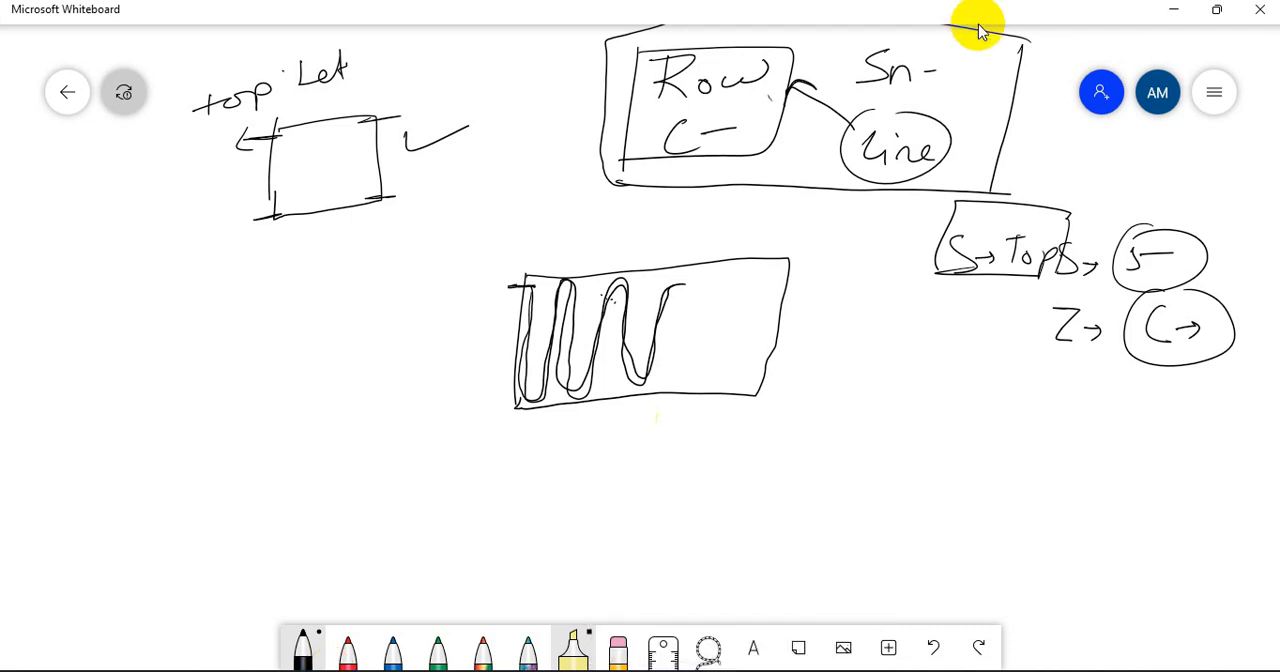
Draw a second rectangle below the "S → Top" box with a horizontal snake line inside and label it "→ SR"
left_click_drag(853, 468, 851, 485)
mouse_move(876, 360)
left_mouse_down()
mouse_move(862, 464)
mouse_move(987, 344)
mouse_move(970, 461)
mouse_move(857, 476)
left_mouse_up()
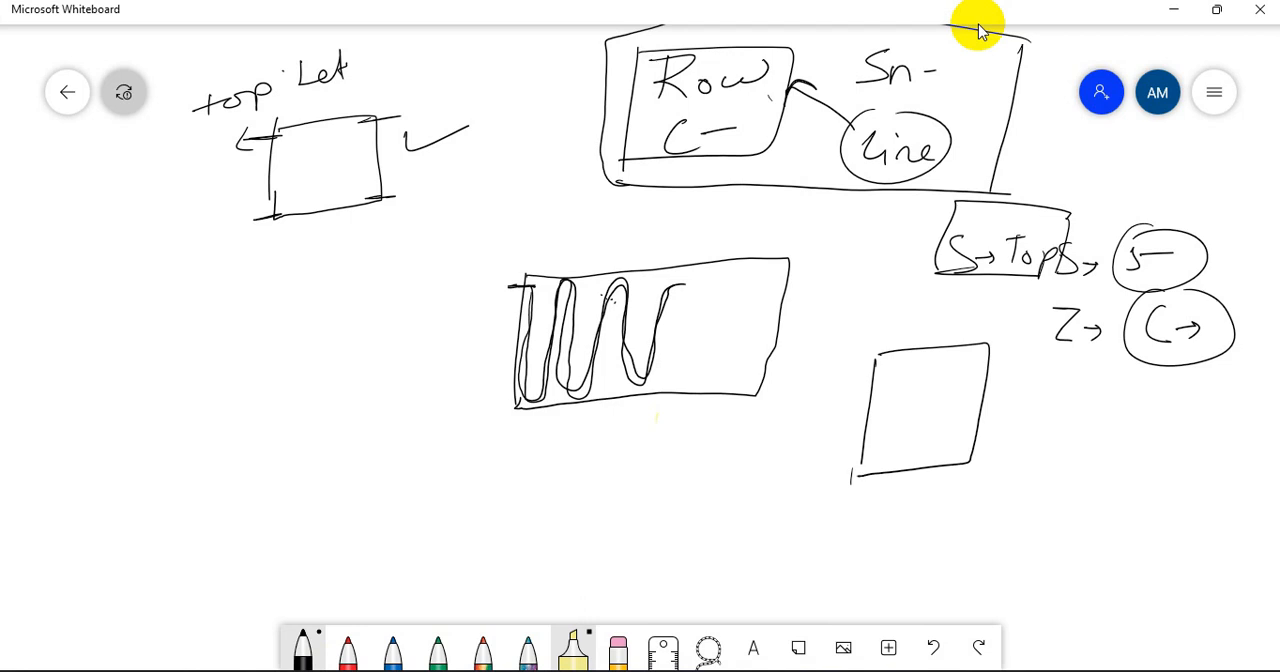
mouse_move(850, 363)
left_mouse_down()
mouse_move(974, 362)
mouse_move(892, 381)
mouse_move(932, 395)
mouse_move(940, 412)
mouse_move(916, 432)
mouse_move(952, 446)
mouse_move(880, 454)
left_mouse_up()
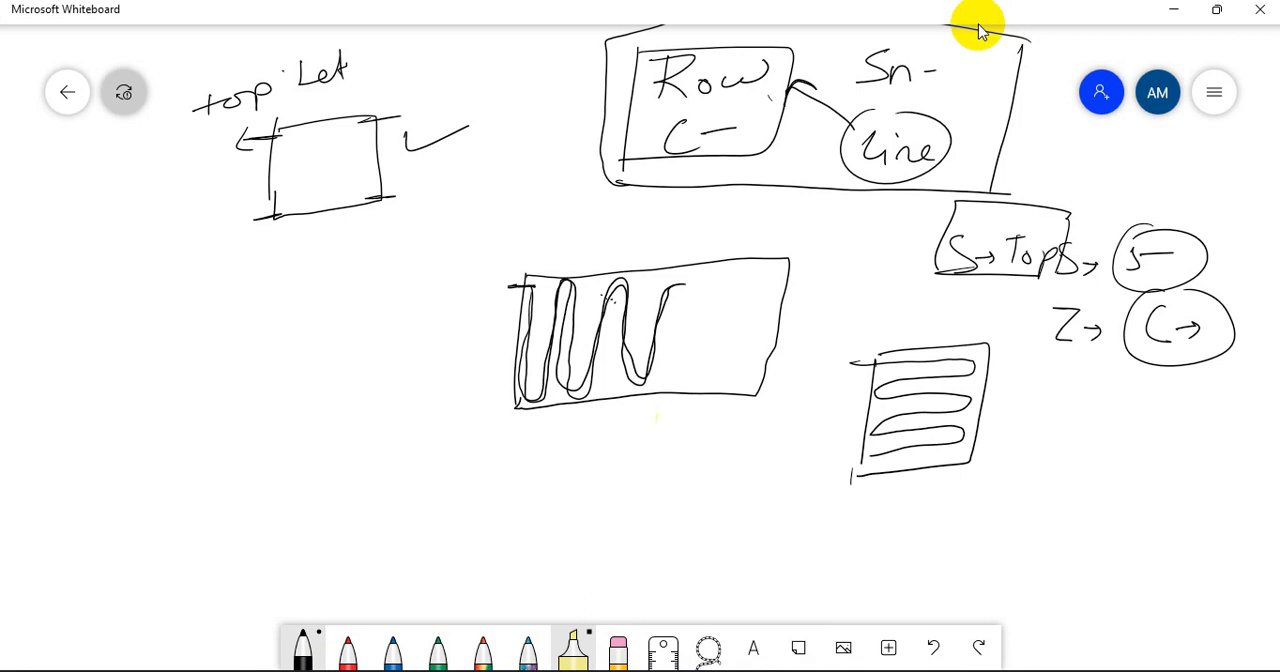
mouse_move(1013, 399)
left_mouse_down()
mouse_move(1030, 416)
mouse_move(1074, 420)
mouse_move(1076, 406)
mouse_move(1090, 417)
left_mouse_up()
left_click_drag(1062, 387, 1050, 419)
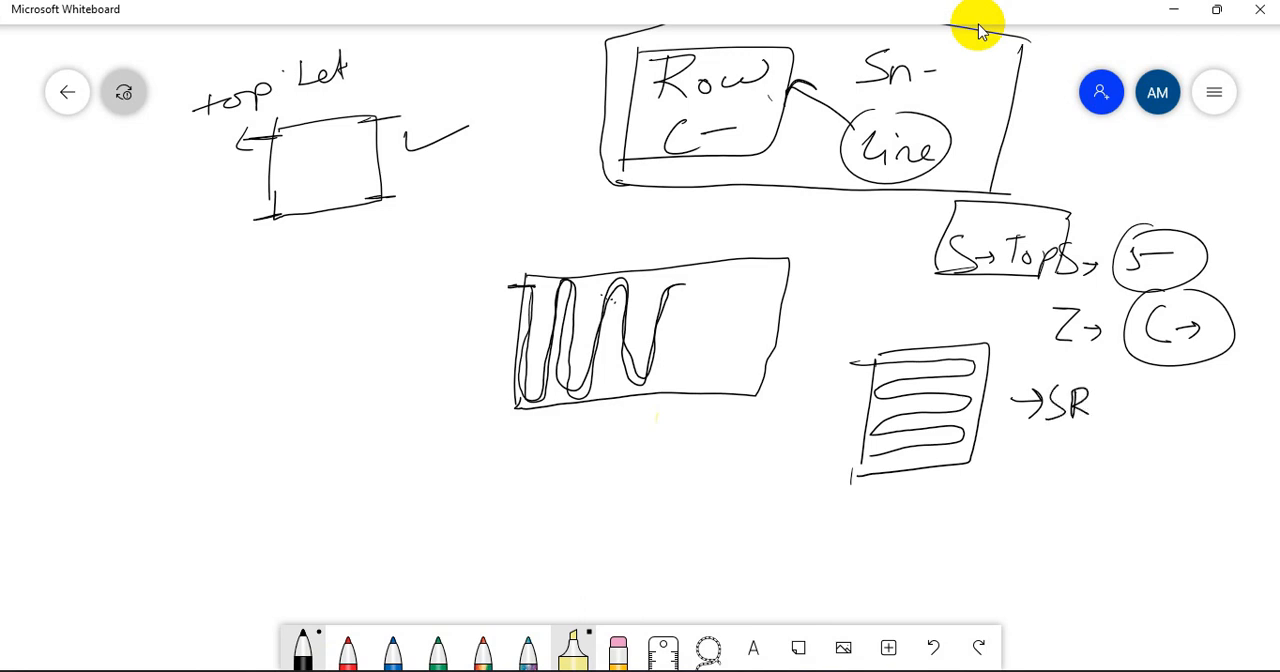
Label the vertical snake rectangle "→ SC", and thicken its first column and the first row of the "SR" sketch
left_click_drag(757, 314, 804, 312)
mouse_move(792, 306)
left_mouse_down()
mouse_move(794, 323)
mouse_move(871, 326)
left_mouse_up()
left_click_drag(532, 292, 539, 380)
mouse_move(896, 361)
left_mouse_down()
mouse_move(976, 354)
mouse_move(912, 359)
mouse_move(964, 354)
left_mouse_up()
mouse_move(531, 310)
left_mouse_down()
mouse_move(531, 400)
mouse_move(531, 320)
left_mouse_up()
left_click_drag(890, 363, 956, 357)
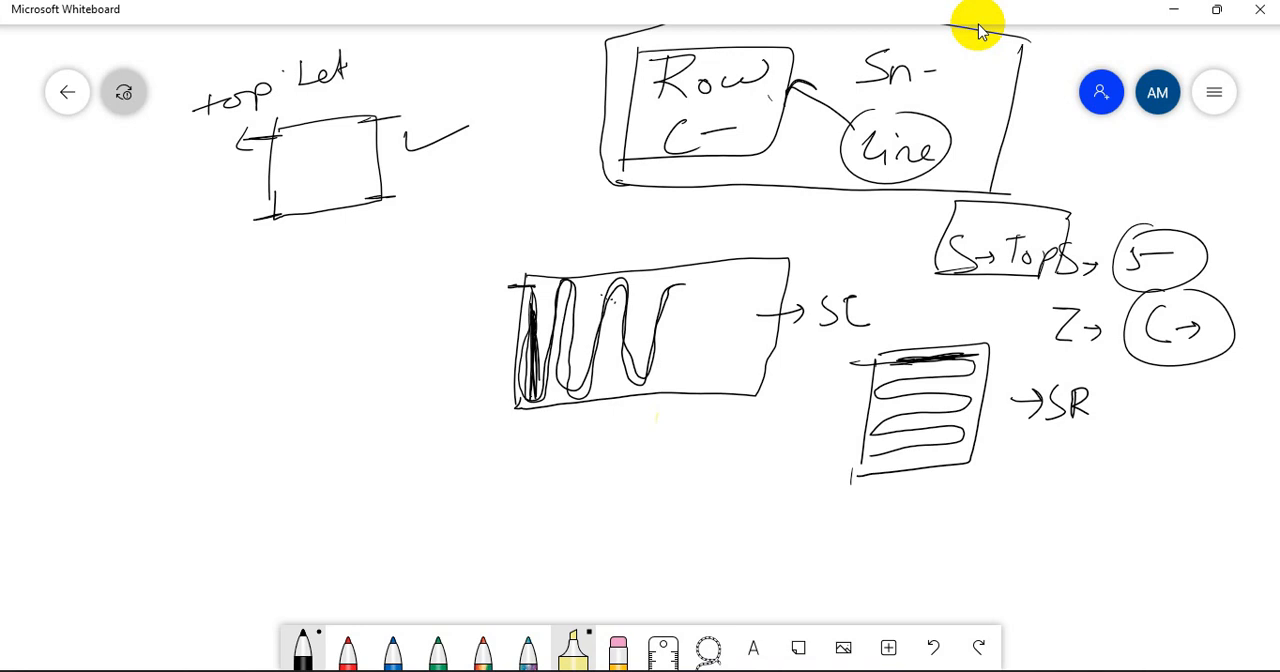
Write a circled "SC" below the corner sketch and point an arrow from it to a vertical snake line with a thickened first column
left_click_drag(284, 270, 250, 318)
left_click_drag(342, 268, 344, 298)
mouse_move(294, 234)
left_mouse_down()
mouse_move(372, 268)
mouse_move(286, 236)
left_mouse_up()
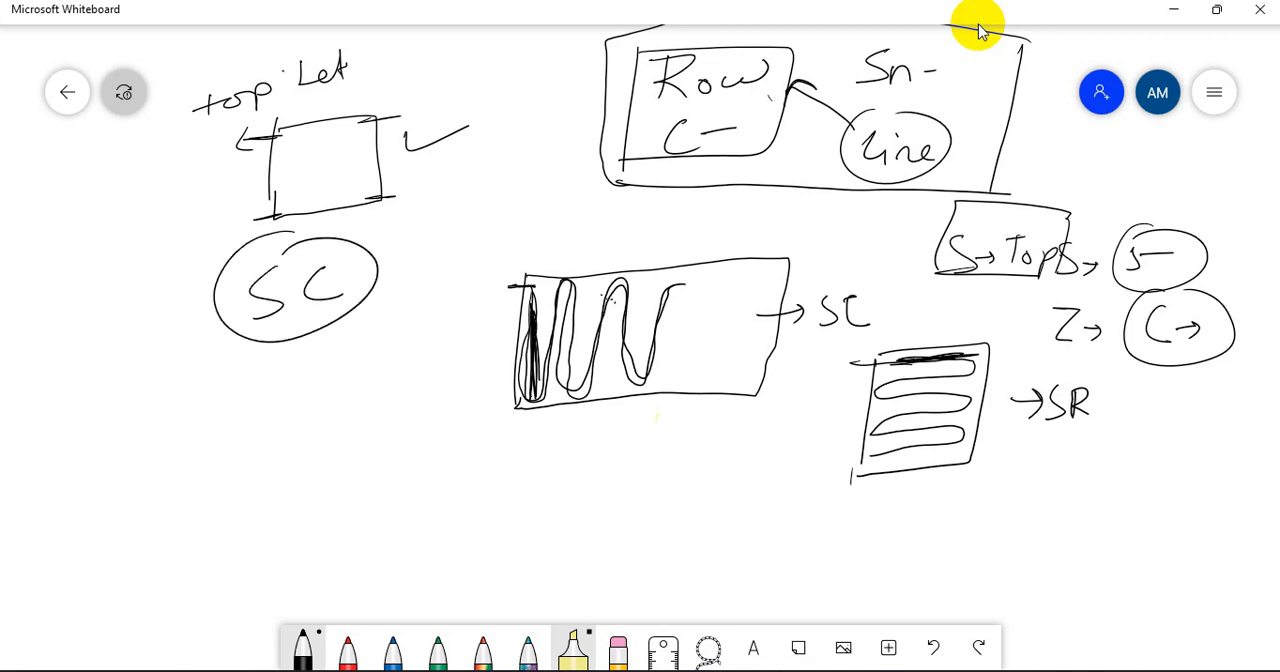
mouse_move(268, 390)
left_mouse_down()
mouse_move(271, 538)
mouse_move(267, 420)
mouse_move(271, 520)
mouse_move(292, 506)
mouse_move(308, 392)
mouse_move(332, 512)
mouse_move(338, 426)
mouse_move(358, 390)
mouse_move(386, 502)
mouse_move(414, 366)
left_mouse_up()
mouse_move(282, 346)
left_mouse_down()
mouse_move(308, 374)
mouse_move(312, 364)
left_mouse_up()
Write "SR →" above the vertical snake rectangle and draw a boxed horizontal snake line beside it
mouse_move(470, 194)
left_mouse_down()
mouse_move(438, 236)
mouse_move(490, 230)
left_mouse_up()
left_click_drag(490, 198, 512, 226)
left_click_drag(522, 210, 617, 206)
mouse_move(692, 212)
left_mouse_down()
mouse_move(626, 233)
mouse_move(666, 248)
mouse_move(588, 262)
mouse_move(698, 258)
left_mouse_up()
mouse_move(558, 192)
left_mouse_down()
mouse_move(562, 266)
mouse_move(722, 252)
mouse_move(630, 184)
mouse_move(550, 186)
left_mouse_up()
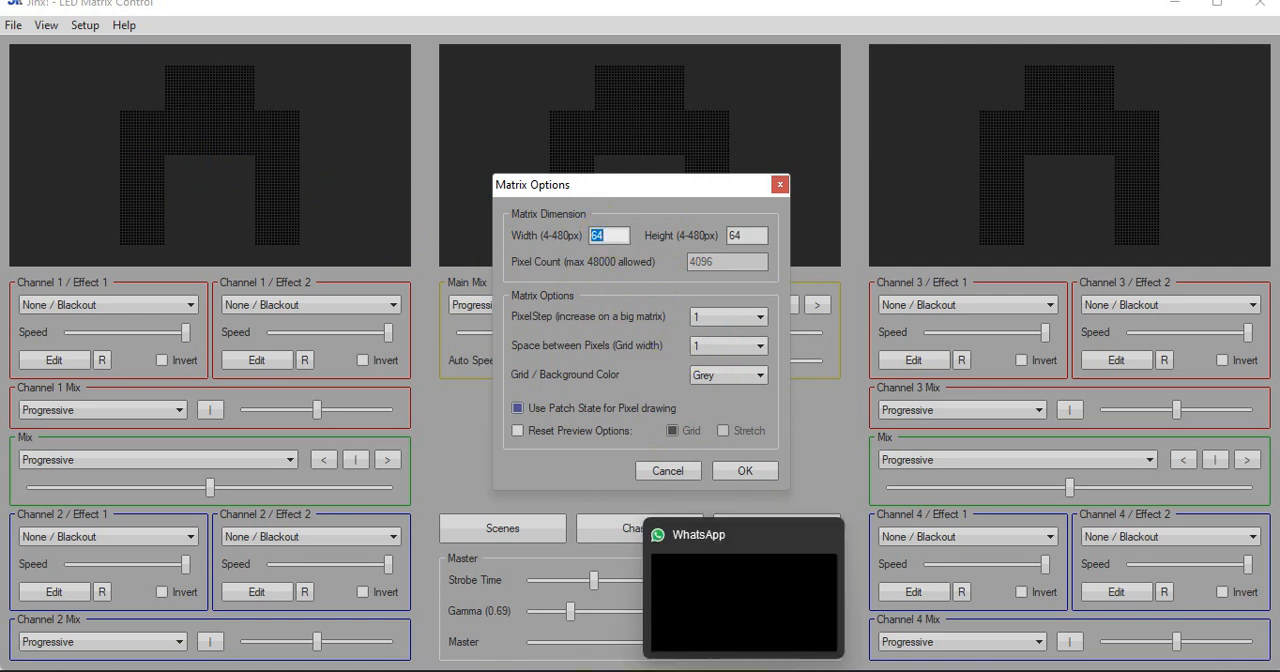
Return to Microsoft Whiteboard, sketch five small blocks in a gate shape below the "SC" rectangle, and frame them
left_click(816, 669)
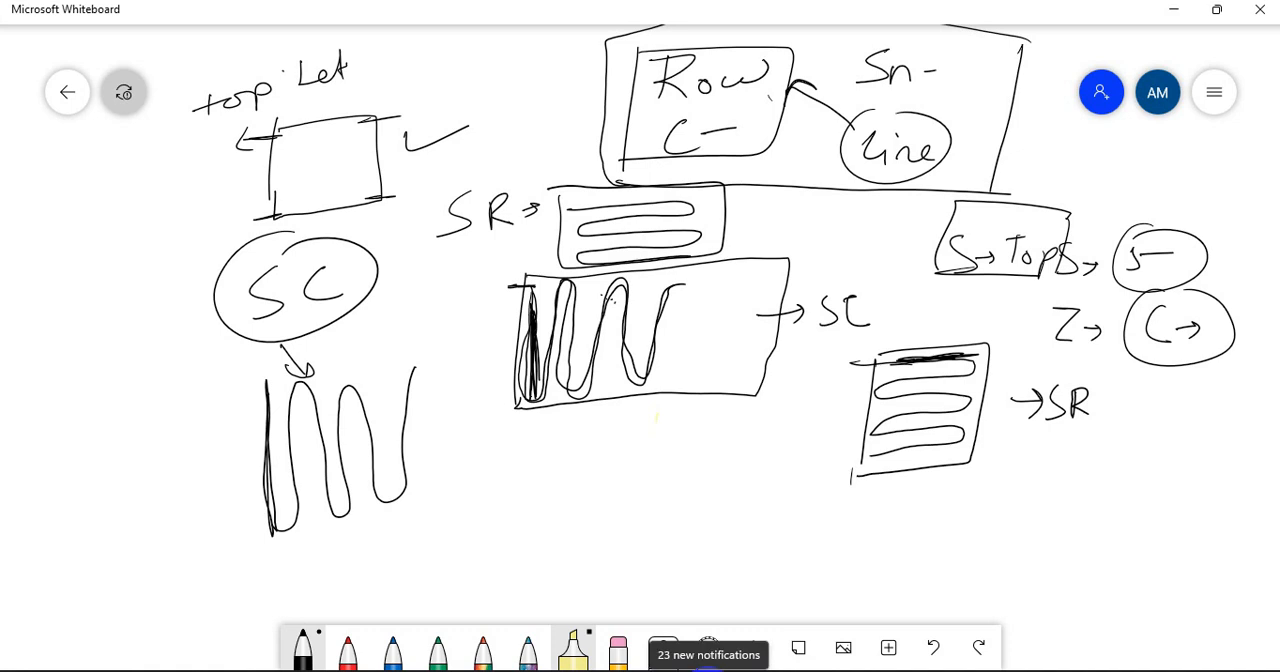
mouse_move(581, 534)
left_mouse_down()
mouse_move(582, 587)
mouse_move(582, 527)
mouse_move(605, 542)
mouse_move(605, 572)
mouse_move(578, 586)
left_mouse_up()
mouse_move(664, 525)
left_mouse_down()
mouse_move(665, 579)
mouse_move(684, 520)
mouse_move(663, 576)
left_mouse_up()
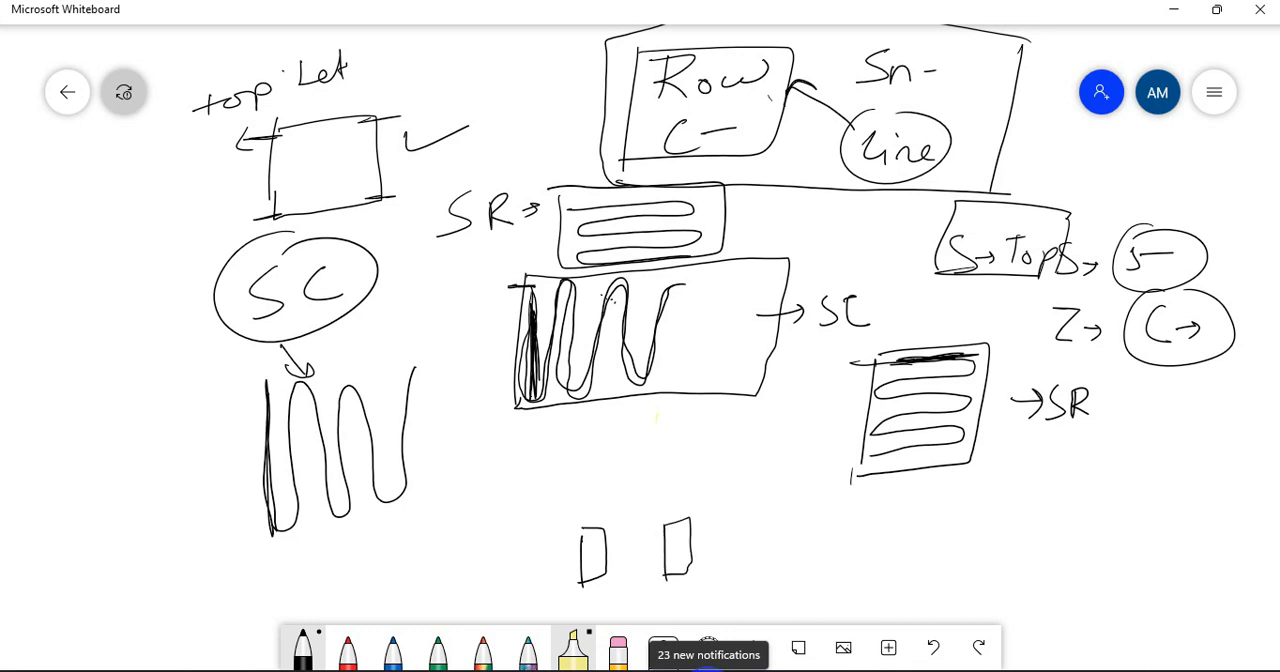
mouse_move(556, 498)
left_mouse_down()
mouse_move(606, 487)
mouse_move(630, 502)
mouse_move(562, 528)
left_mouse_up()
mouse_move(642, 478)
left_mouse_down()
mouse_move(644, 512)
mouse_move(642, 477)
mouse_move(698, 492)
mouse_move(698, 508)
mouse_move(648, 516)
left_mouse_up()
mouse_move(602, 446)
left_mouse_down()
mouse_move(604, 470)
mouse_move(655, 468)
mouse_move(604, 476)
left_mouse_up()
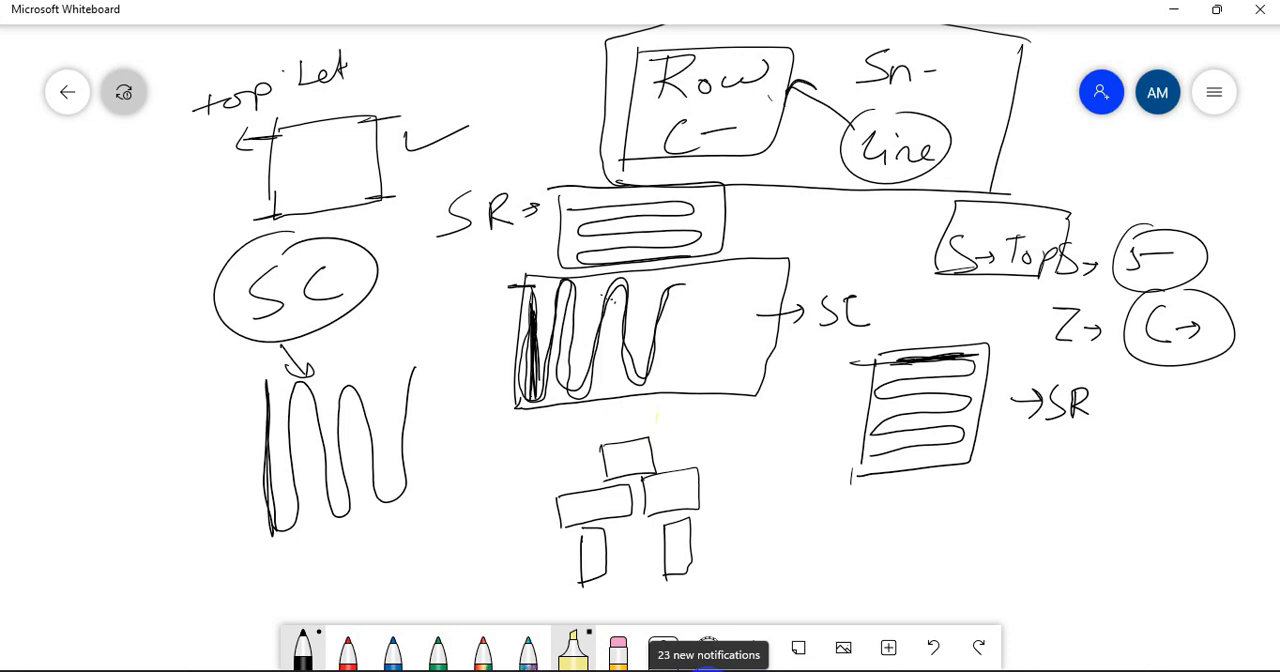
mouse_move(690, 403)
left_mouse_down()
mouse_move(515, 421)
mouse_move(518, 549)
mouse_move(533, 583)
mouse_move(750, 558)
mouse_move(742, 451)
mouse_move(724, 406)
mouse_move(686, 393)
left_mouse_up()
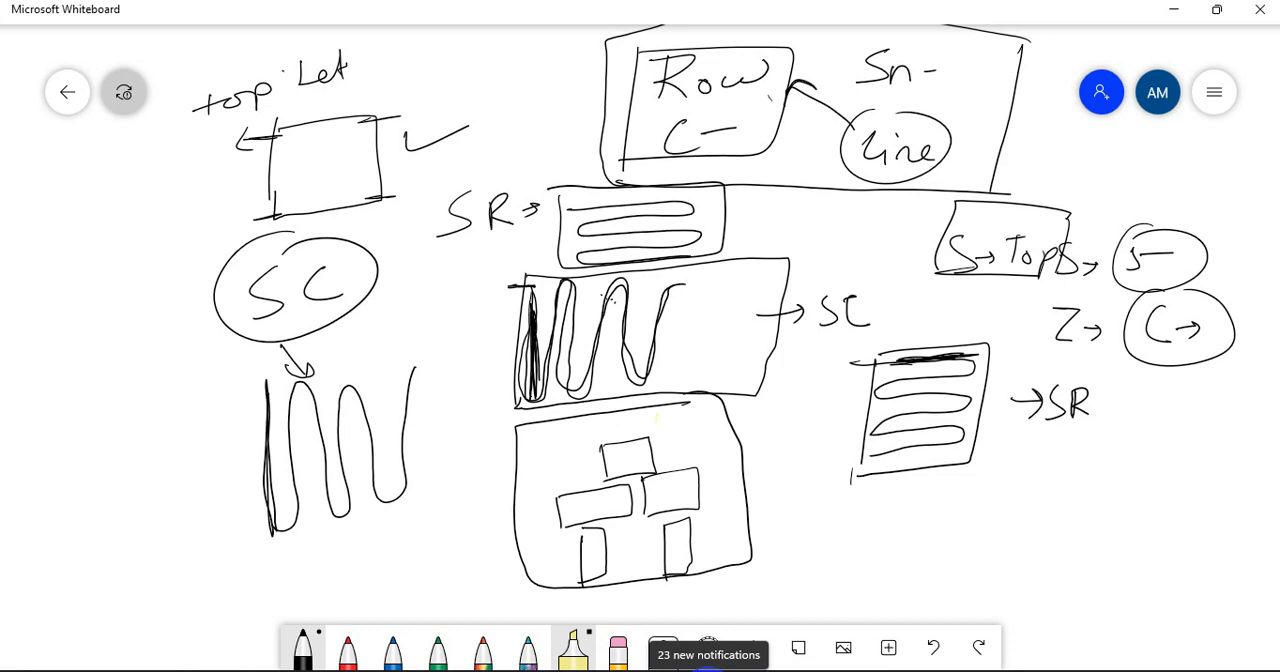
Thicken the left edges of the gate's left leg, left arm and top blocks
left_click_drag(579, 532, 583, 592)
left_click_drag(558, 498, 562, 530)
left_click_drag(602, 446, 604, 480)
Write "64" to the right of the framed gate sketch and circle it
left_click_drag(840, 499, 825, 531)
mouse_move(852, 502)
left_mouse_down()
mouse_move(850, 524)
mouse_move(868, 520)
left_mouse_up()
left_click_drag(862, 508, 860, 532)
left_click_drag(828, 488, 878, 500)
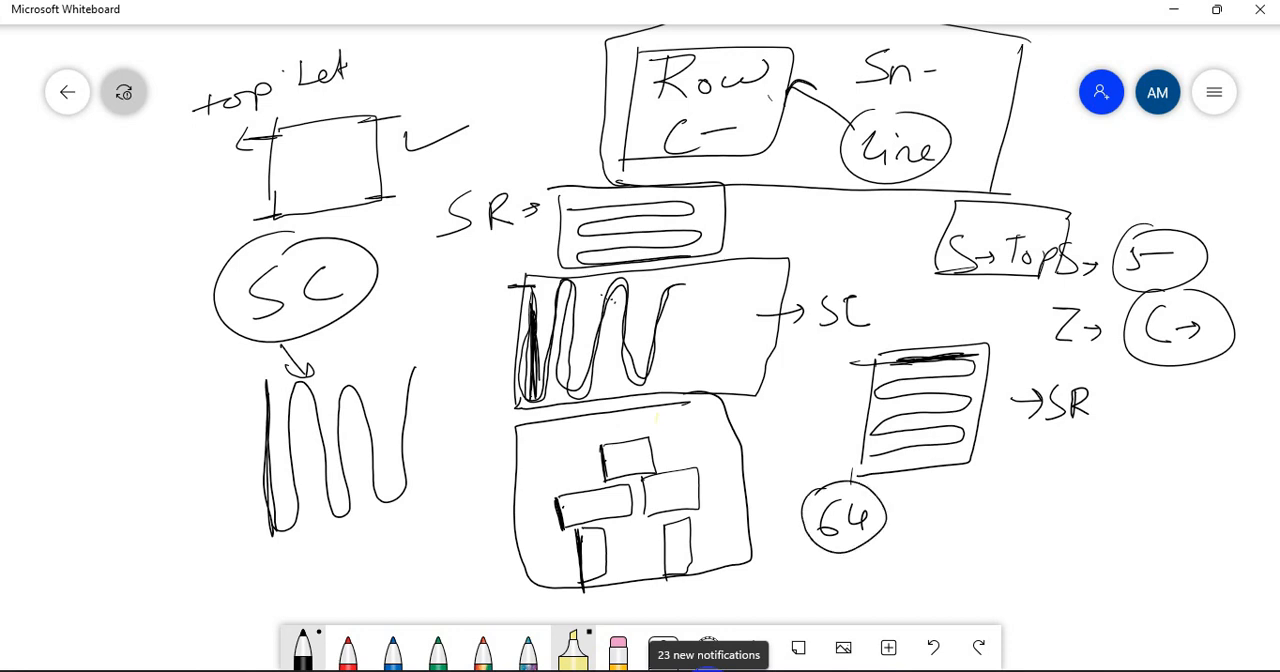
Draw a thick vertical stroke pointing to "Y" and a thick horizontal stroke marked "Z", and link the circled "64" to the vertical one
mouse_move(953, 480)
left_mouse_down()
mouse_move(950, 560)
mouse_move(948, 538)
mouse_move(994, 506)
left_mouse_up()
mouse_move(985, 498)
left_mouse_down()
mouse_move(986, 512)
mouse_move(1030, 492)
left_mouse_up()
left_click_drag(1040, 472, 1028, 500)
mouse_move(1016, 563)
left_mouse_down()
mouse_move(1144, 574)
mouse_move(1108, 574)
mouse_move(1142, 572)
mouse_move(1126, 548)
mouse_move(1134, 574)
left_mouse_up()
mouse_move(1020, 480)
left_mouse_down()
mouse_move(1034, 496)
mouse_move(1010, 530)
left_mouse_up()
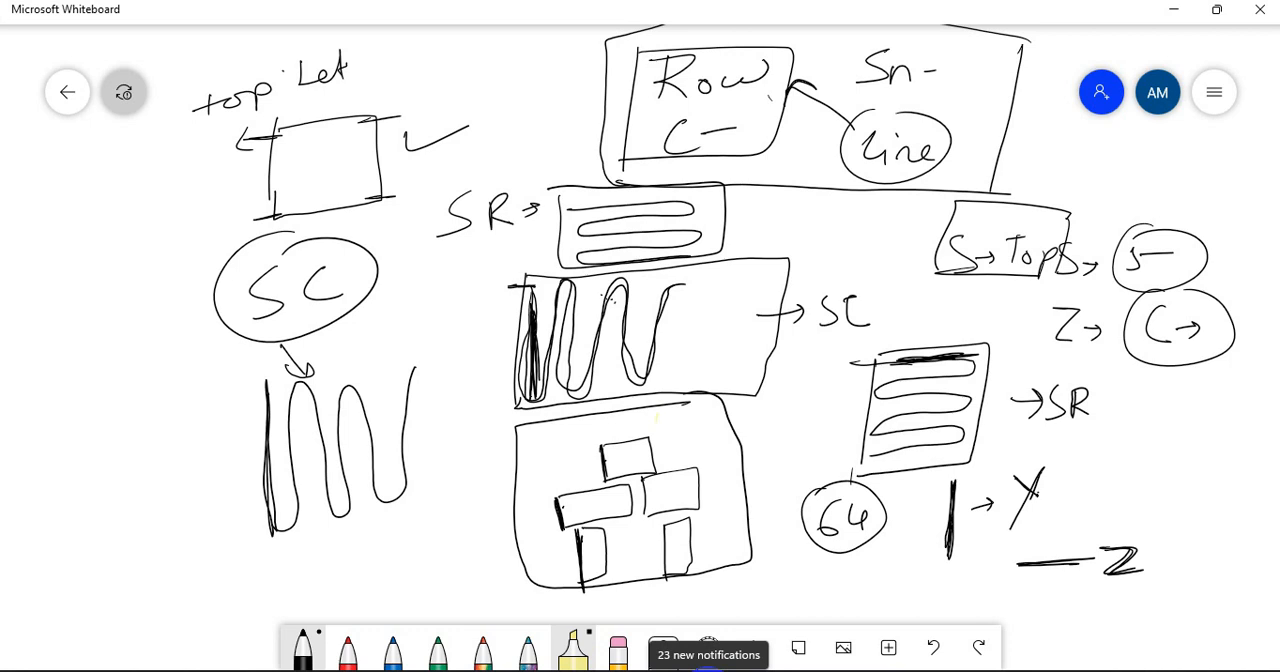
mouse_move(951, 494)
left_mouse_down()
mouse_move(942, 556)
mouse_move(1092, 564)
mouse_move(1038, 566)
left_mouse_up()
left_click_drag(884, 508, 921, 502)
left_click_drag(910, 494, 912, 512)
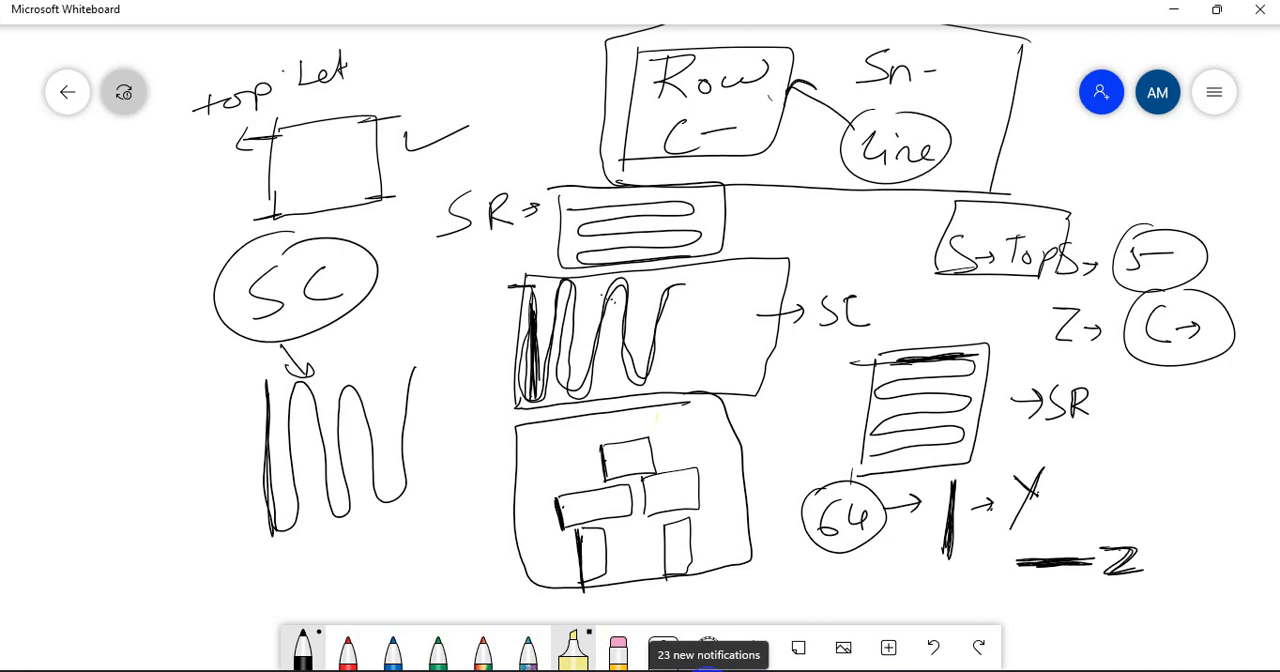
Thicken the upper edges of the gate's two arm blocks, label each "32", and write a circled "64" above the "Z" stroke
left_click_drag(570, 495, 688, 469)
mouse_move(566, 488)
left_mouse_down()
mouse_move(587, 474)
mouse_move(552, 471)
mouse_move(555, 485)
mouse_move(588, 474)
left_mouse_up()
left_click_drag(673, 468, 686, 445)
left_click_drag(689, 434, 690, 456)
mouse_move(702, 433)
left_mouse_down()
mouse_move(682, 458)
mouse_move(718, 452)
left_mouse_up()
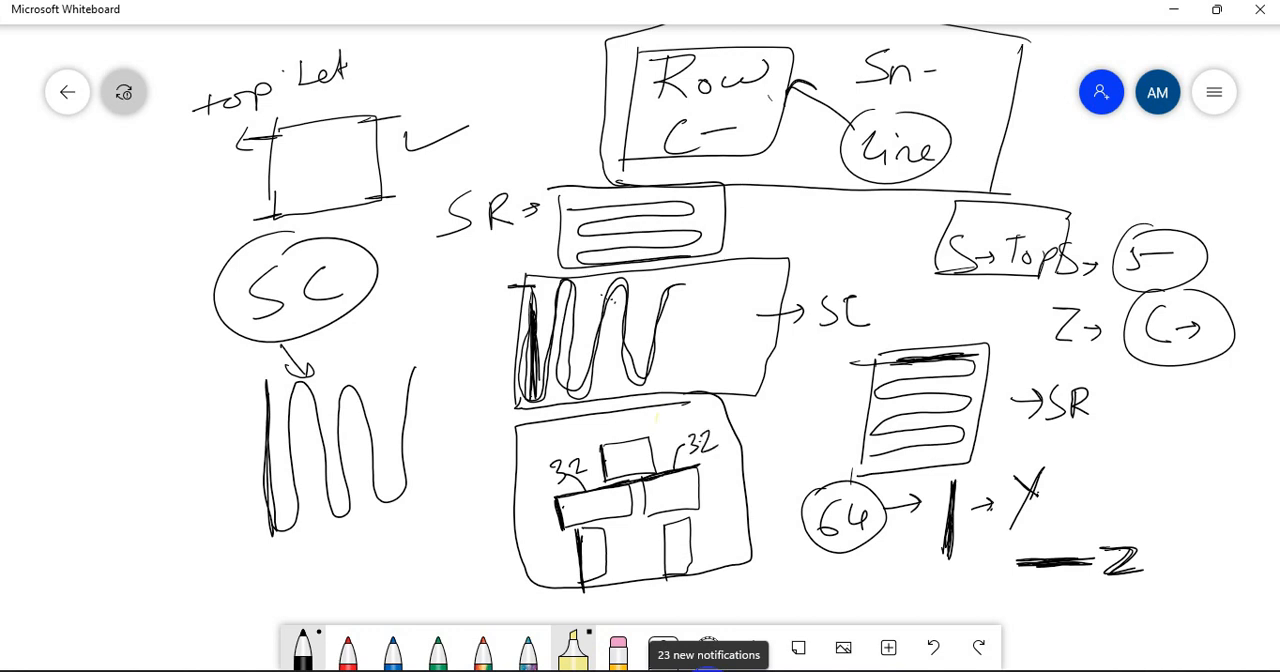
mouse_move(1052, 506)
left_mouse_down()
mouse_move(1042, 530)
mouse_move(1076, 522)
mouse_move(1070, 540)
mouse_move(1060, 494)
left_mouse_up()
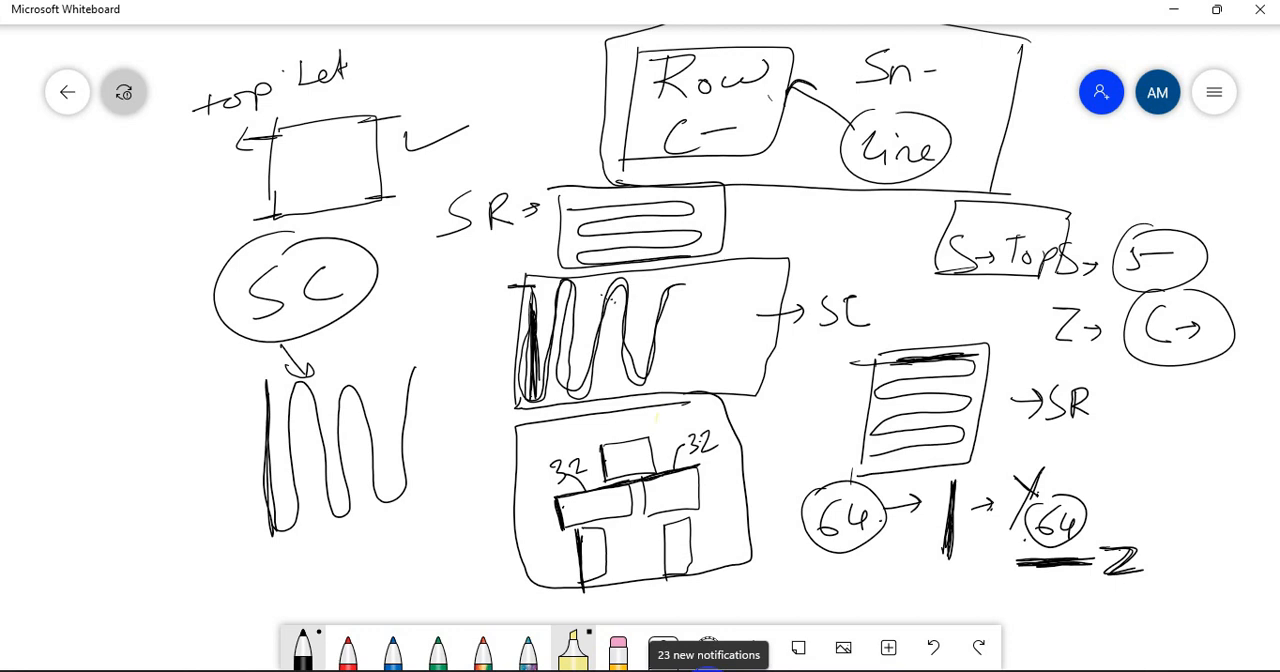
Sketch a small rectangle to the right of the "SR" label and add more strokes above and beside it
left_click_drag(1158, 440, 1153, 496)
mouse_move(1160, 437)
left_mouse_down()
mouse_move(1154, 496)
mouse_move(1215, 436)
mouse_move(1220, 492)
left_mouse_up()
left_click_drag(1150, 495, 1222, 490)
mouse_move(1174, 408)
left_mouse_down()
mouse_move(1160, 428)
mouse_move(1190, 418)
left_mouse_up()
mouse_move(1190, 412)
left_mouse_down()
mouse_move(1231, 471)
mouse_move(1264, 466)
left_mouse_up()
left_click_drag(1260, 458, 1260, 474)
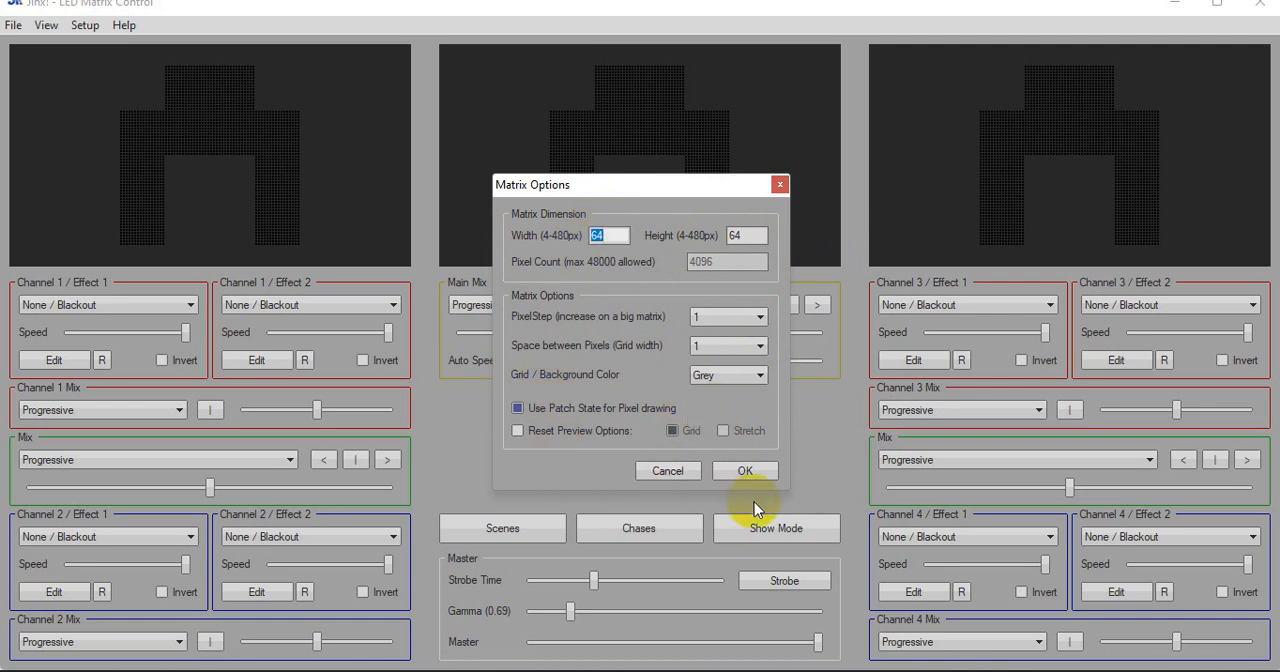
In Jinx!, accept the 64 by 64 matrix options and delete the existing Glediator output device
left_click(749, 471)
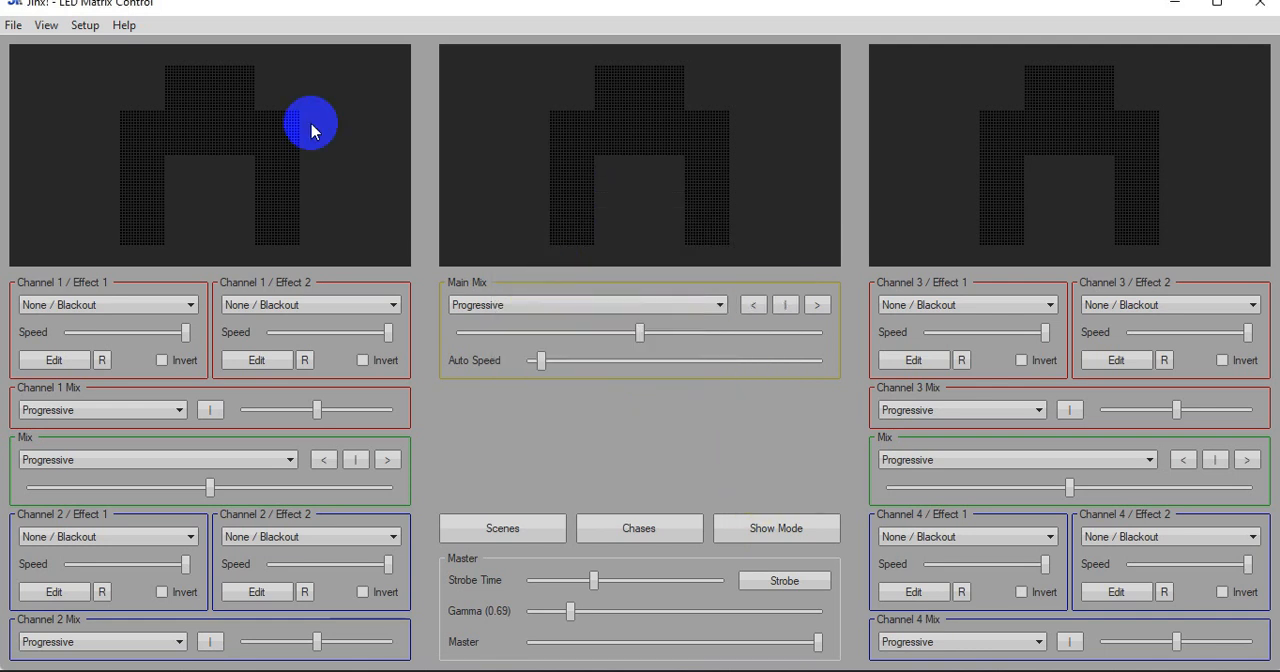
left_click(86, 27)
left_click(95, 75)
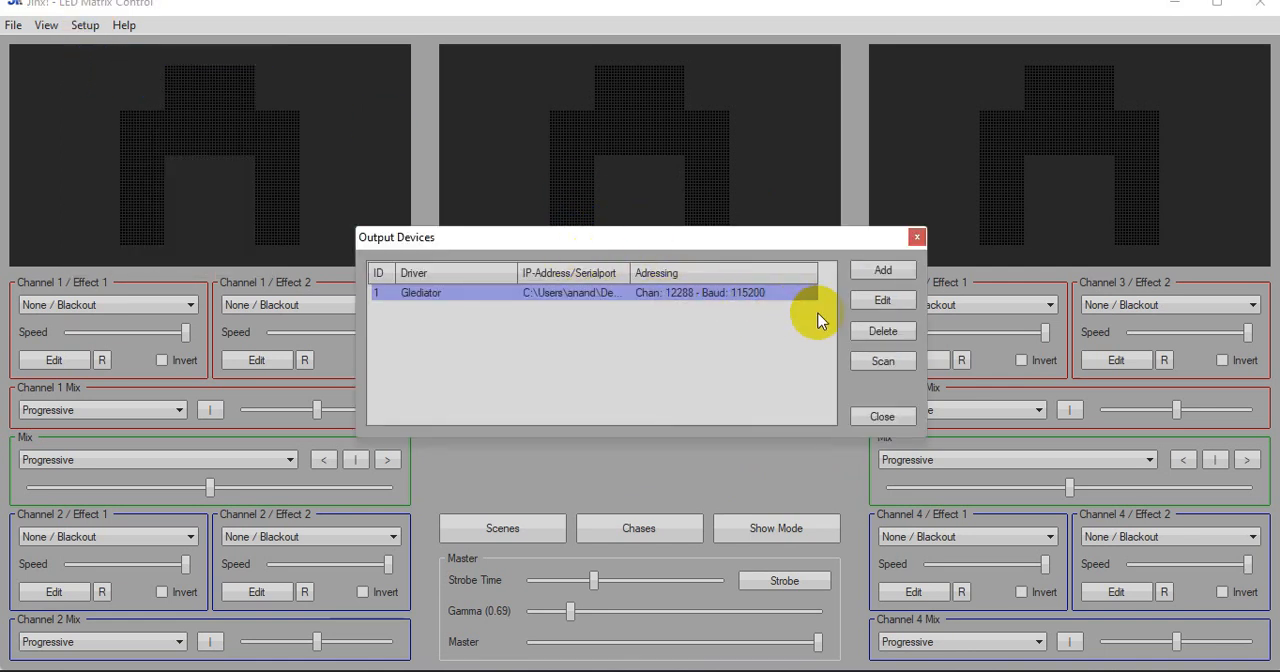
left_click(872, 332)
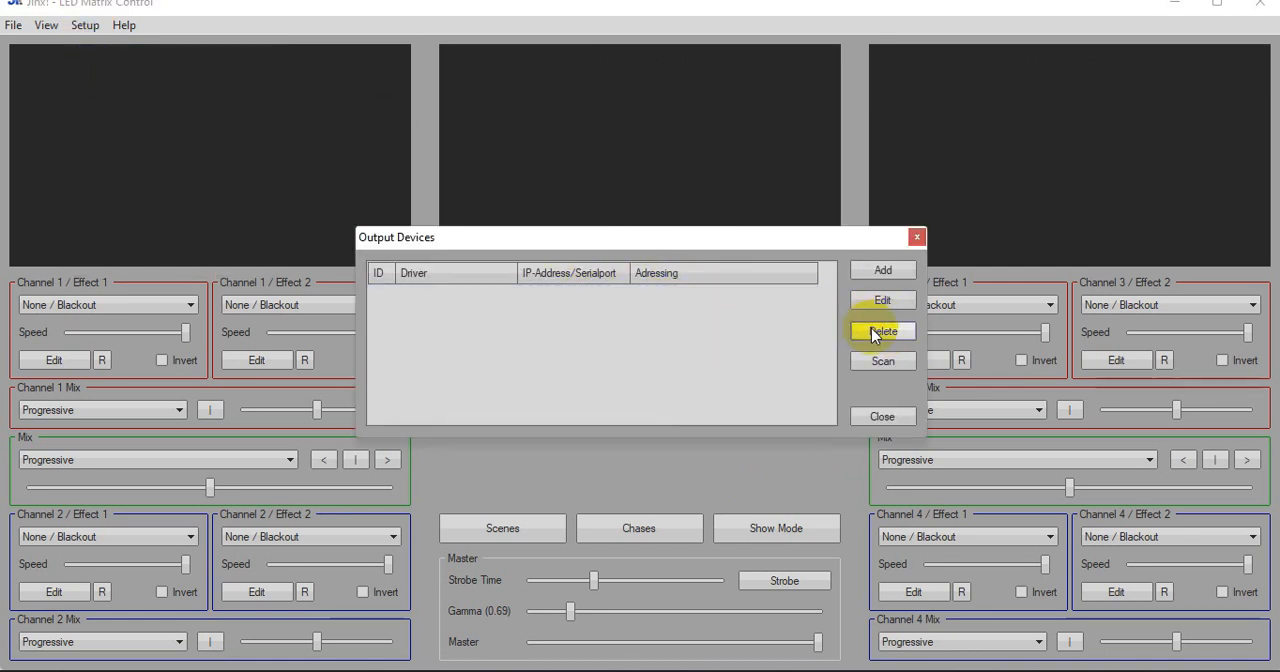
Start a new output device of type Glediator and enable redirecting its output to a file
left_click(879, 270)
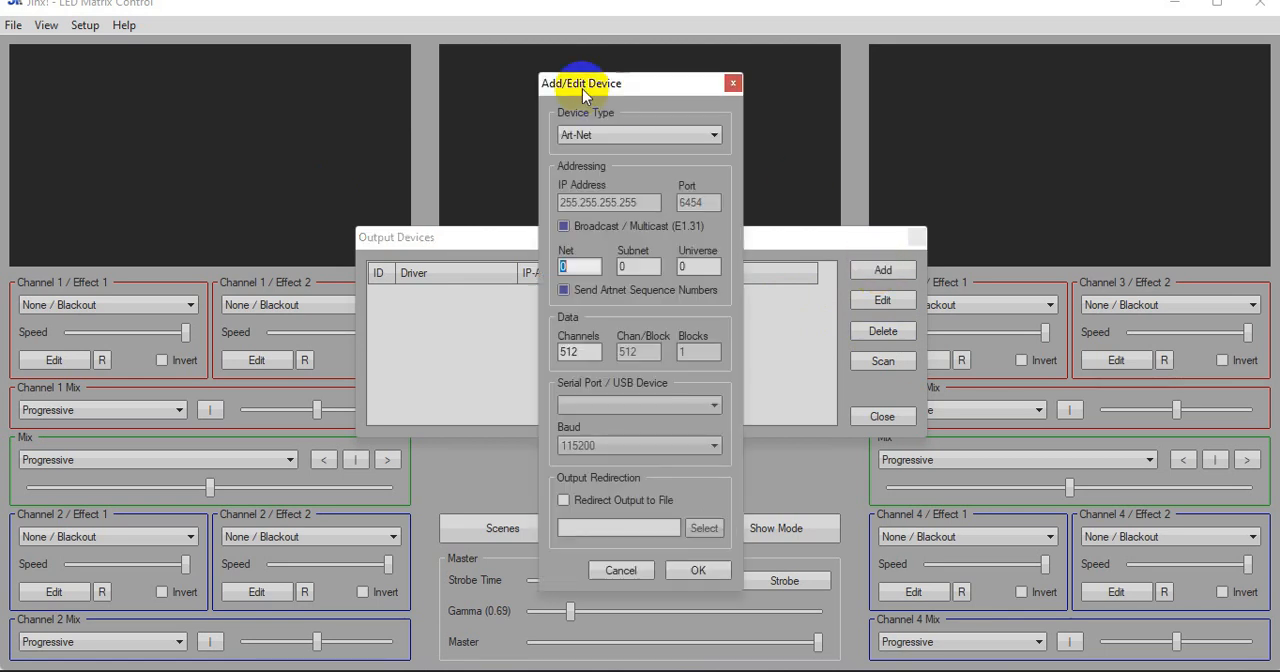
left_click(603, 135)
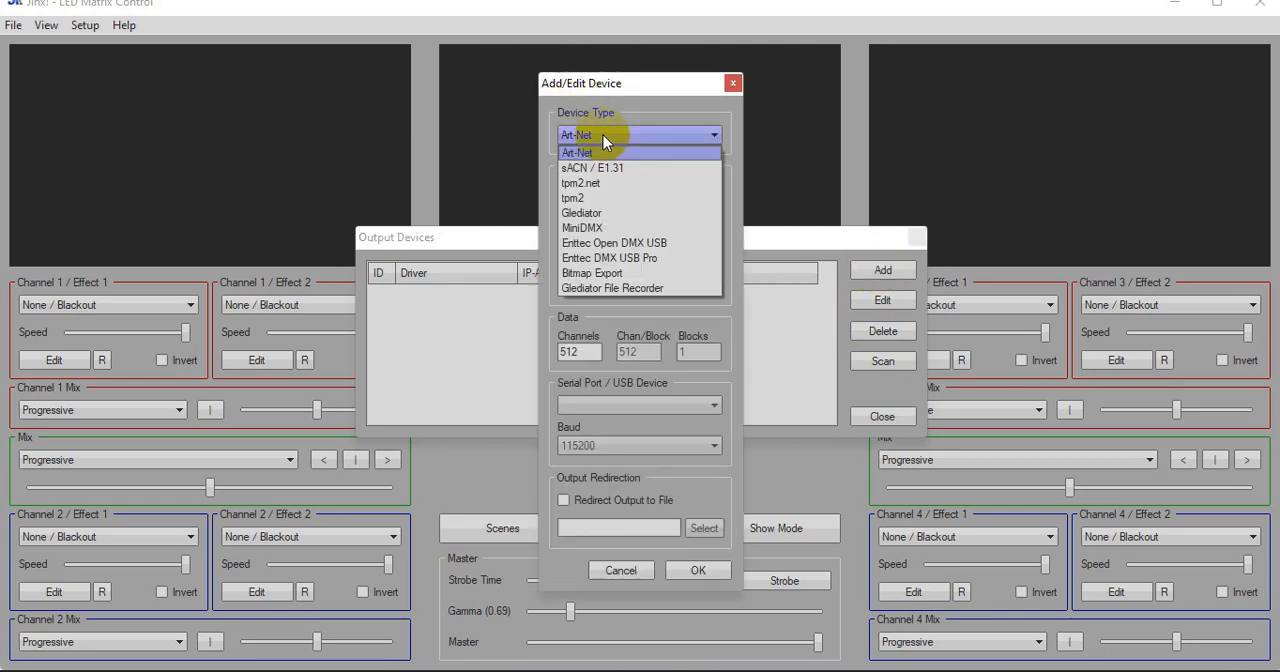
left_click(626, 212)
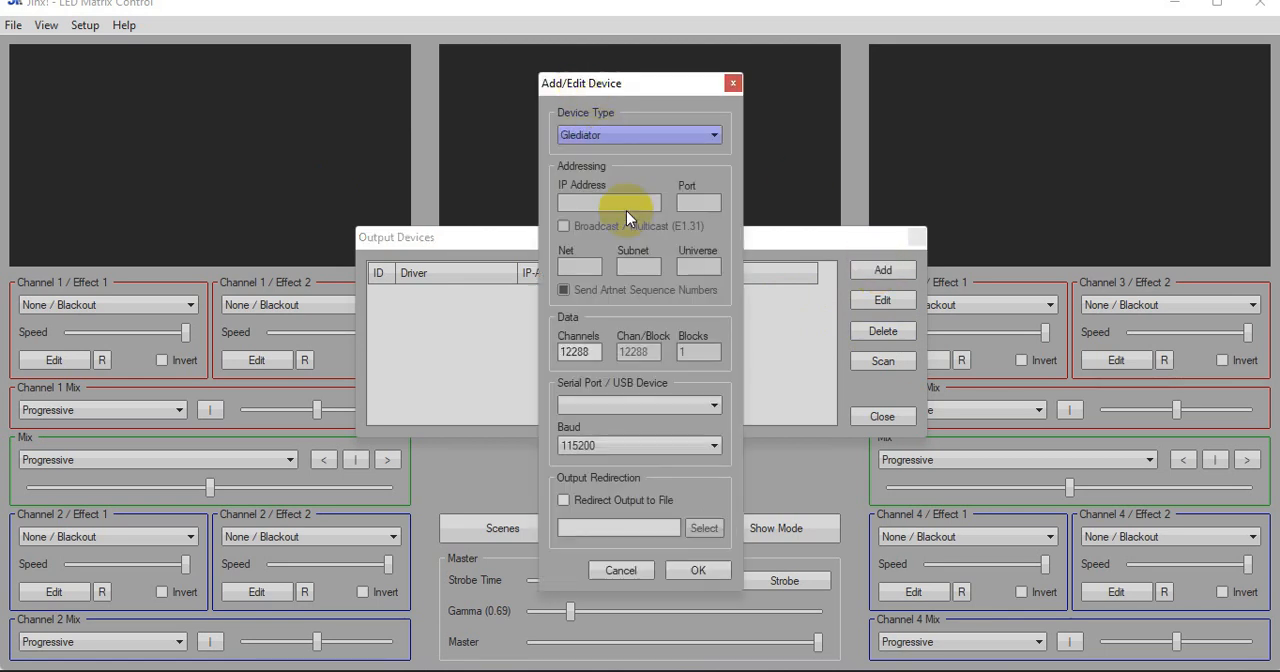
left_click(564, 501)
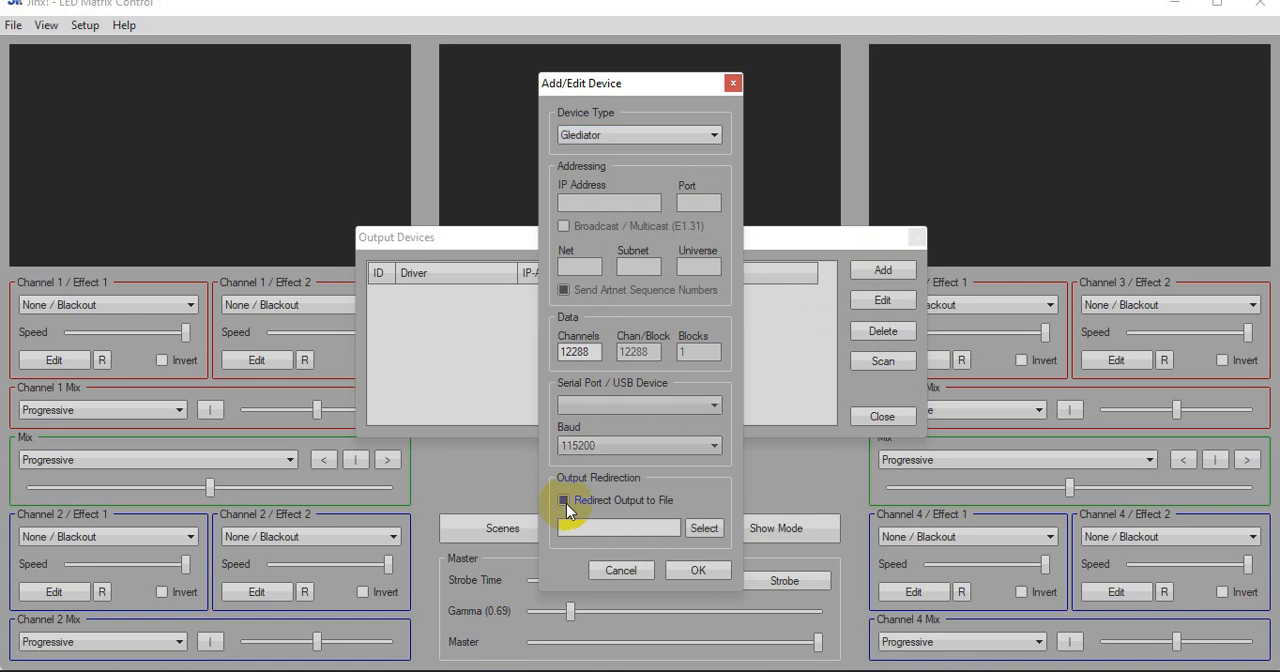
Redirect the device's output to a file named 16x32_5 on the Desktop, then save the device and close the output device list
left_click(703, 529)
left_click(564, 330)
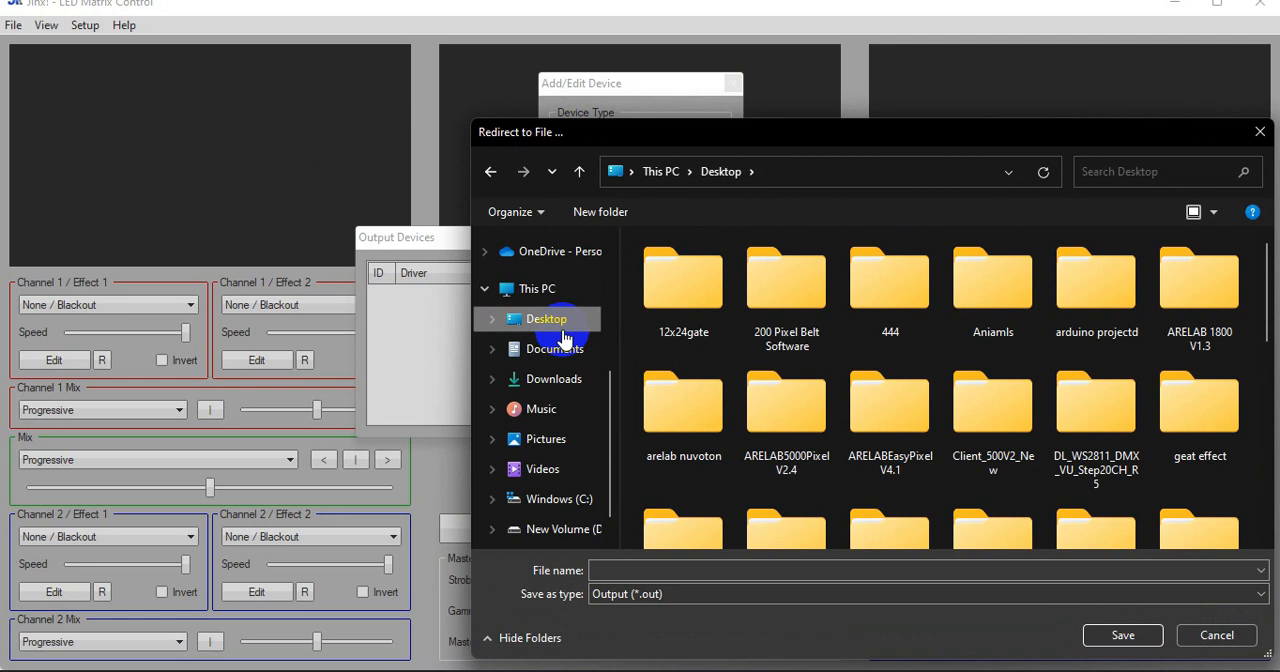
left_click(674, 569)
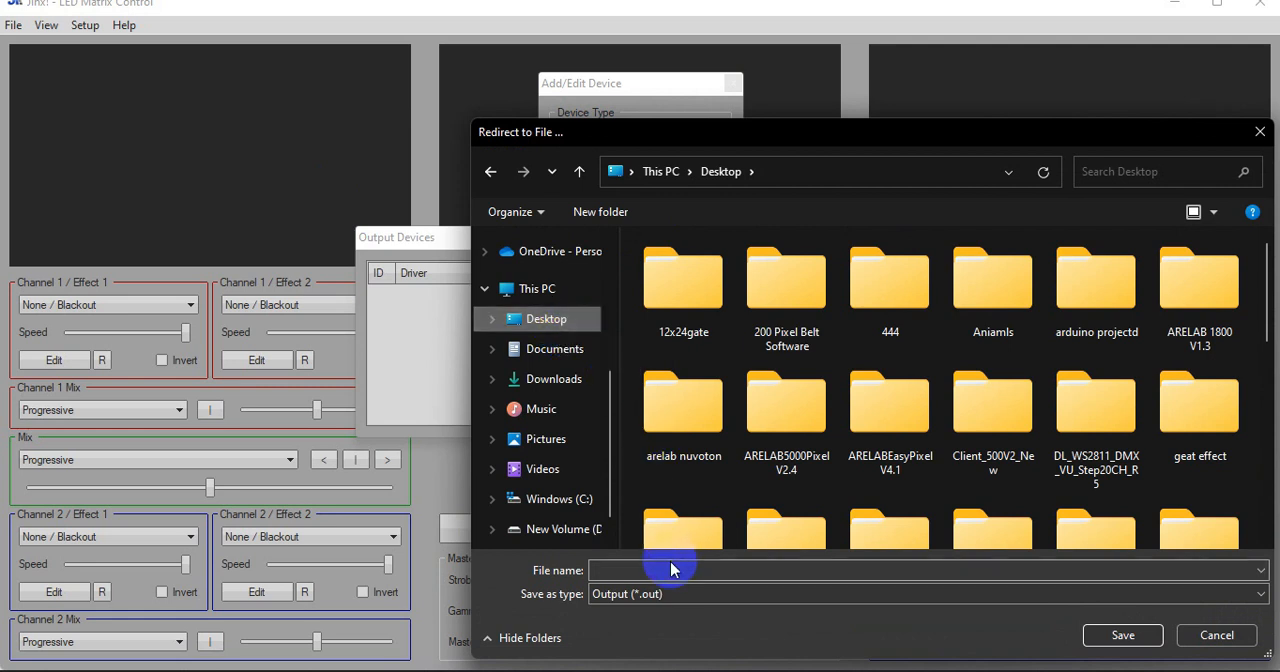
type("1")
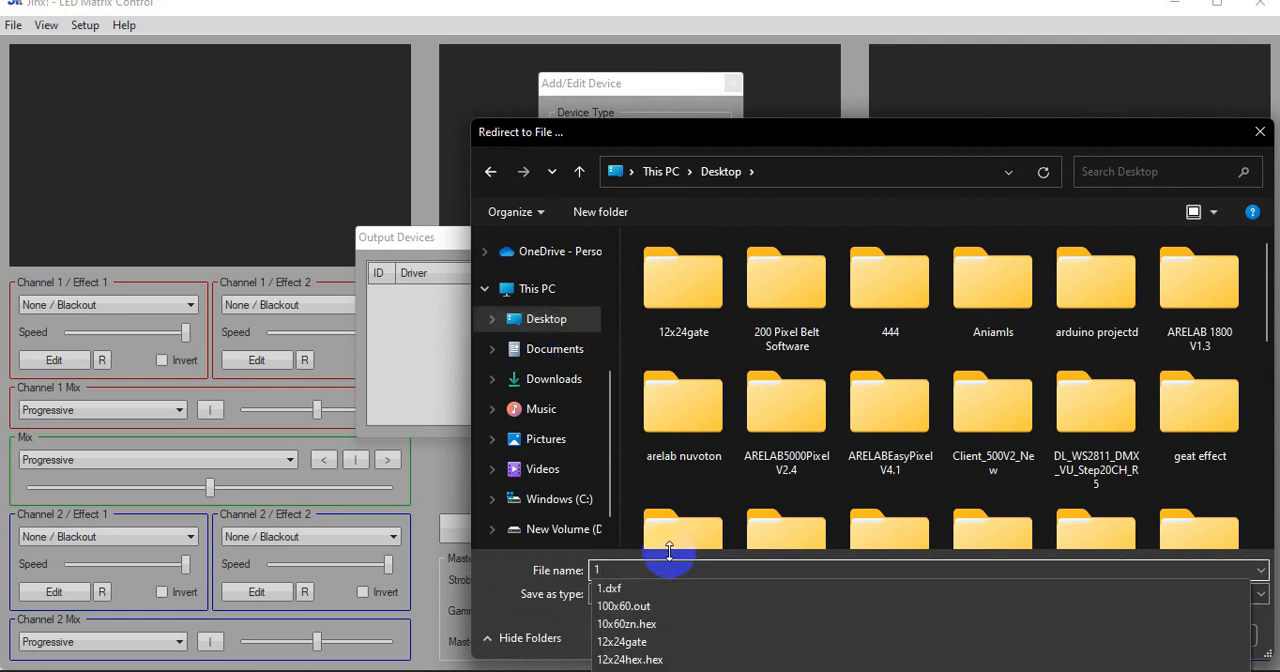
type("6x325")
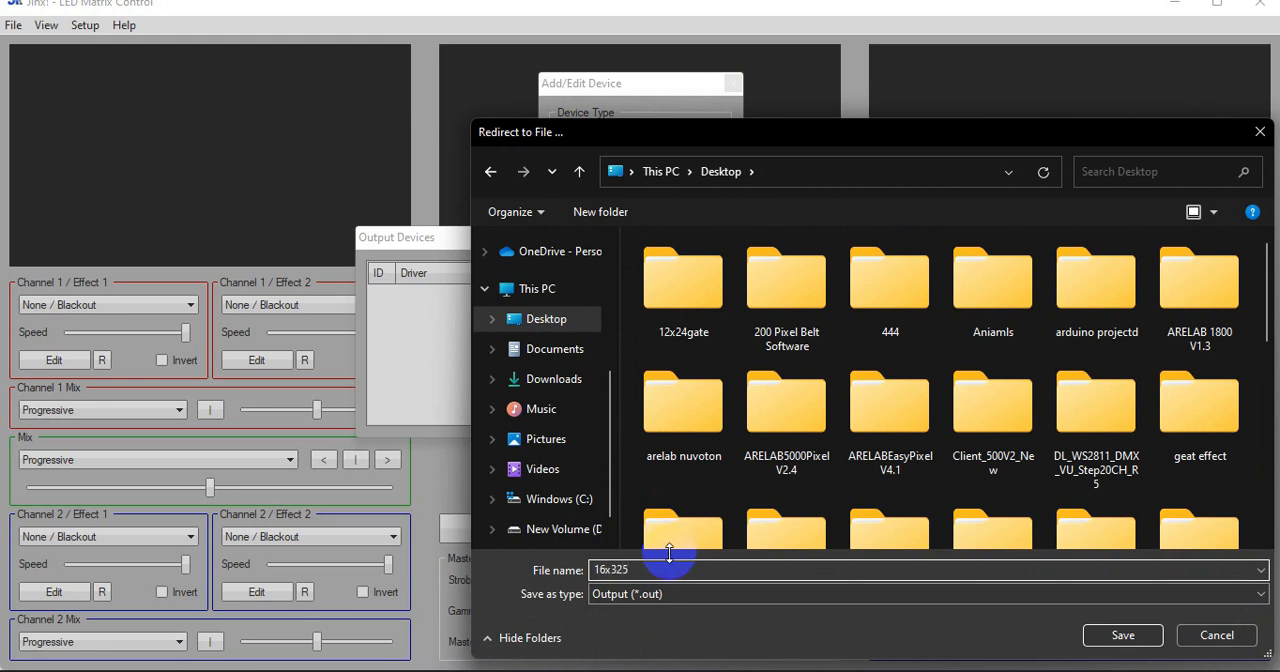
double_click(624, 570)
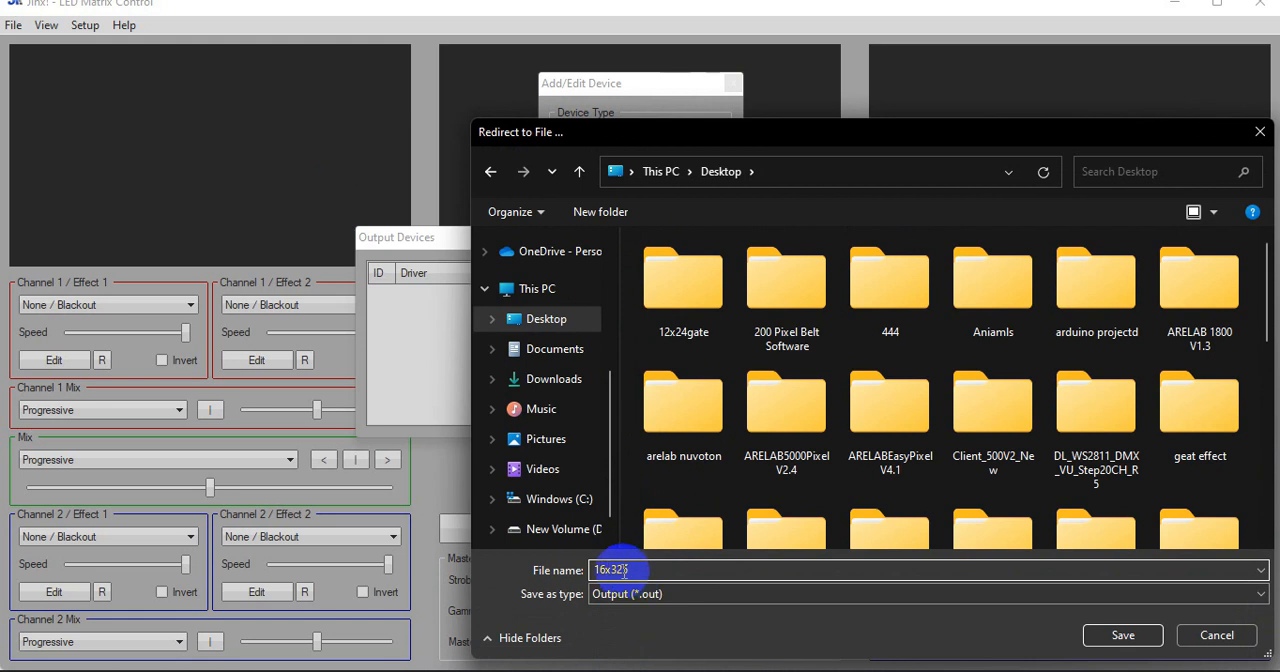
key("BackSpace")
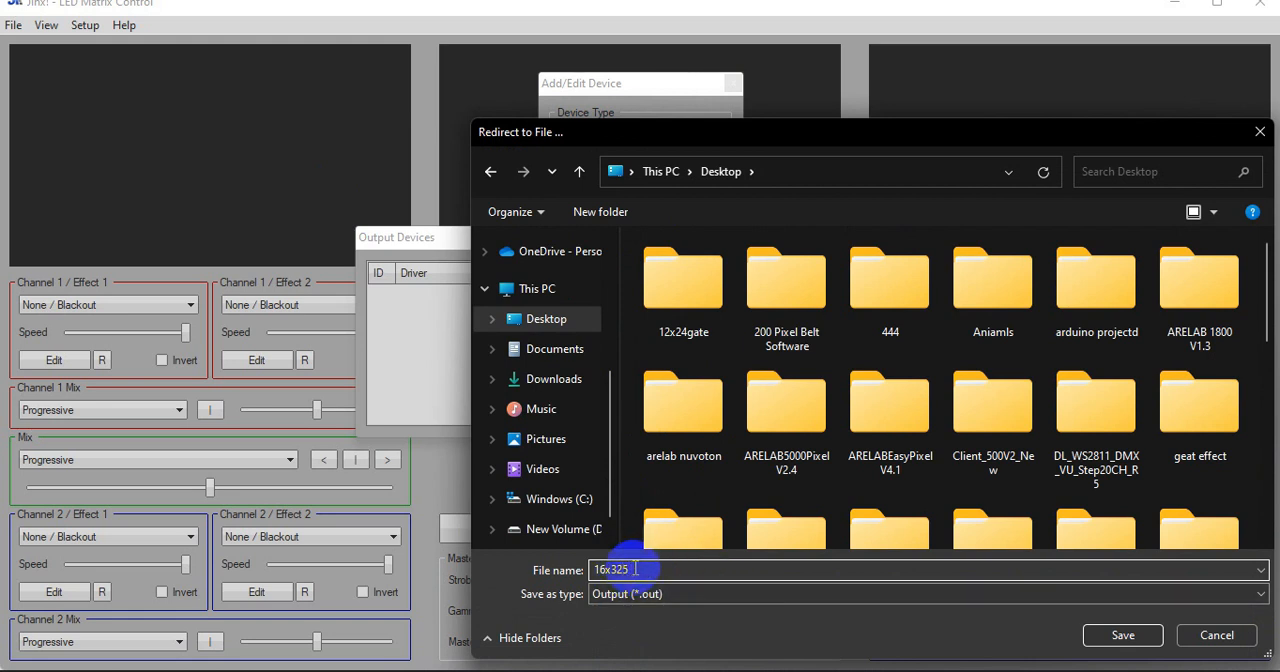
type("_")
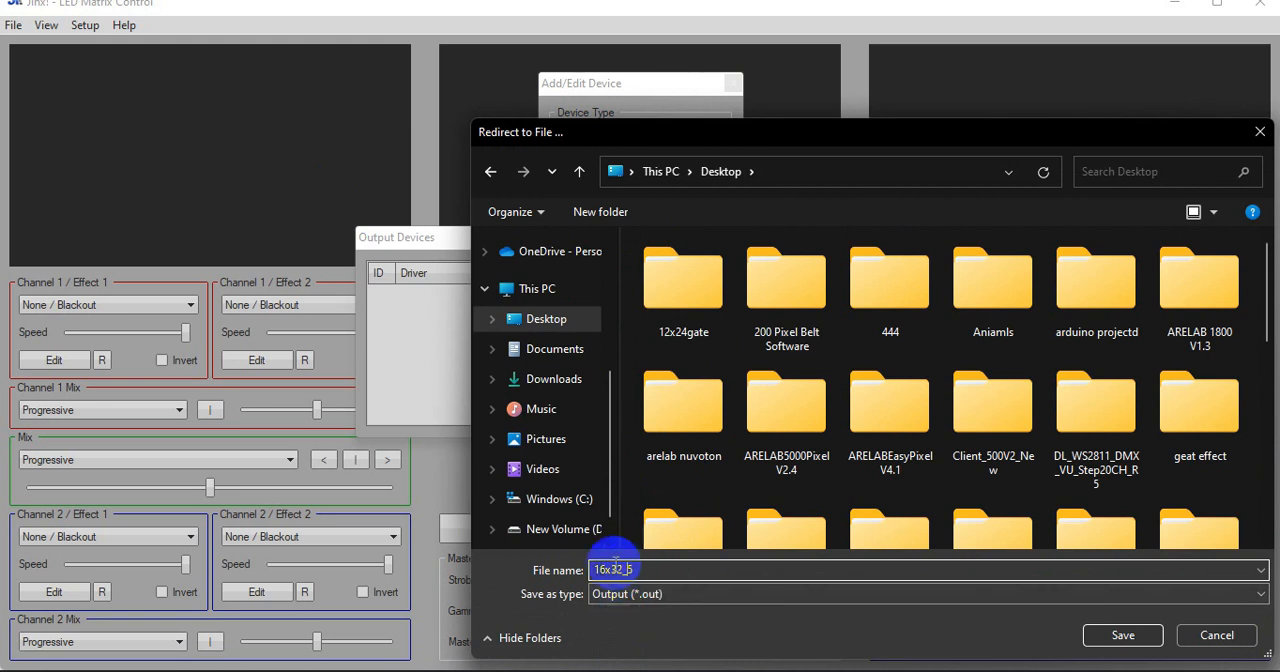
left_click_drag(590, 570, 650, 570)
left_click(650, 570)
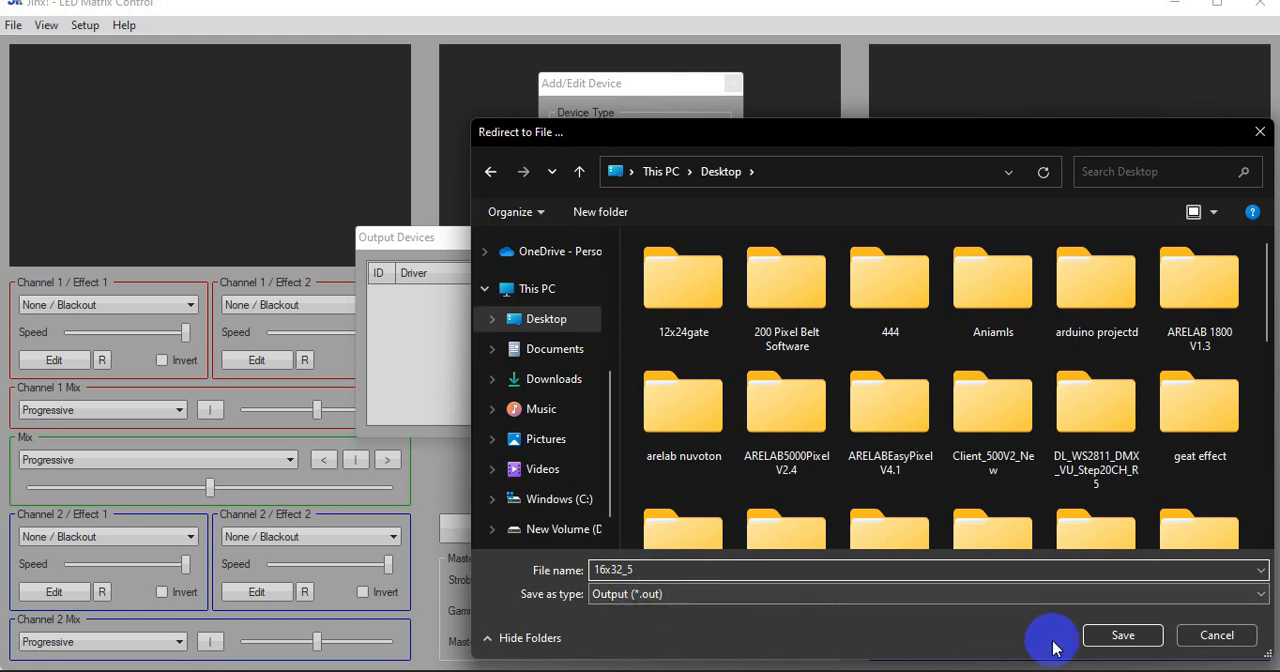
left_click(1122, 638)
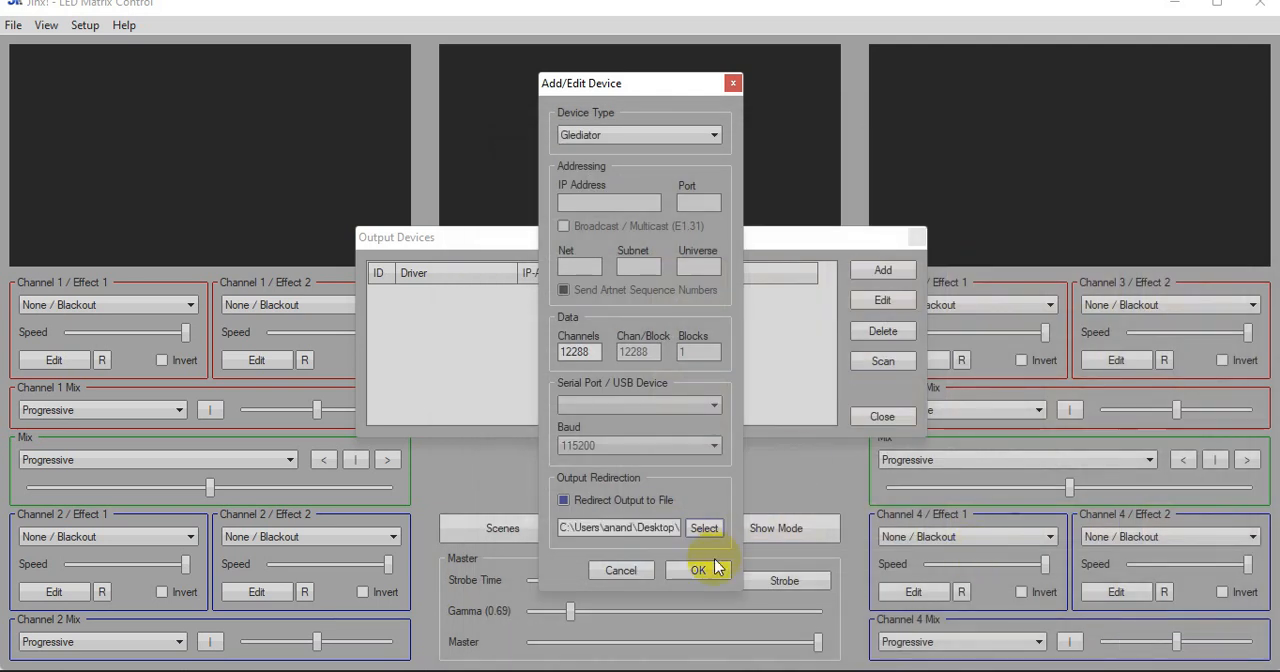
left_click(712, 567)
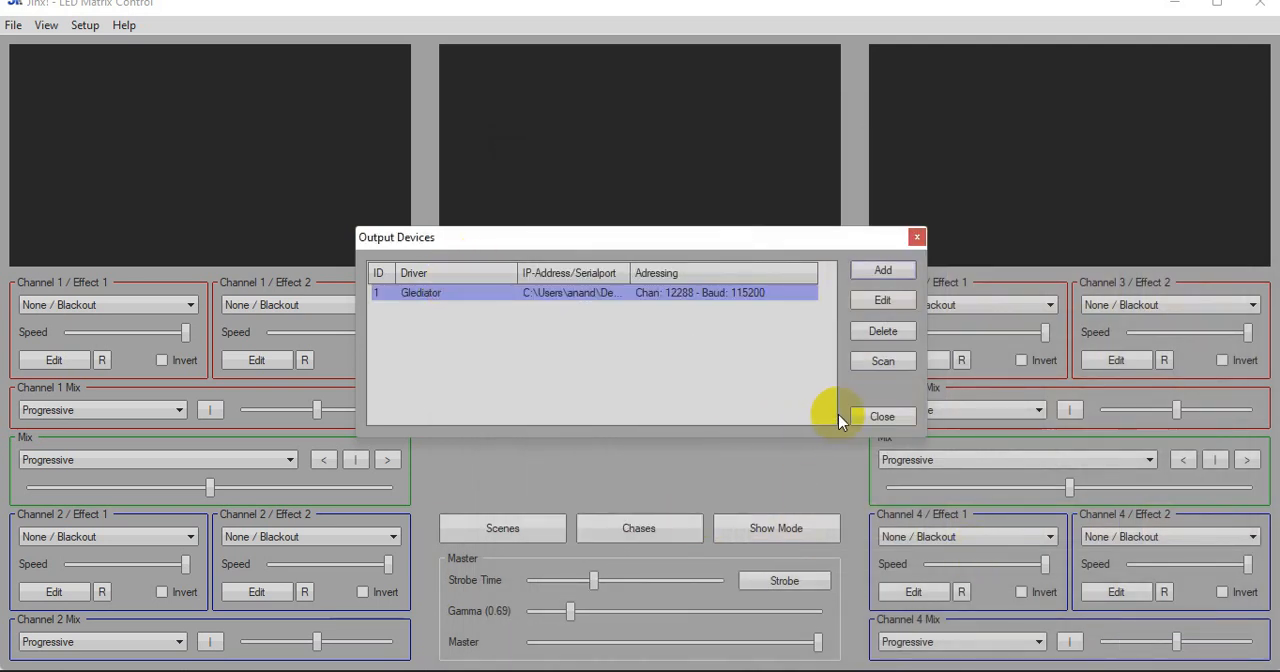
left_click(884, 418)
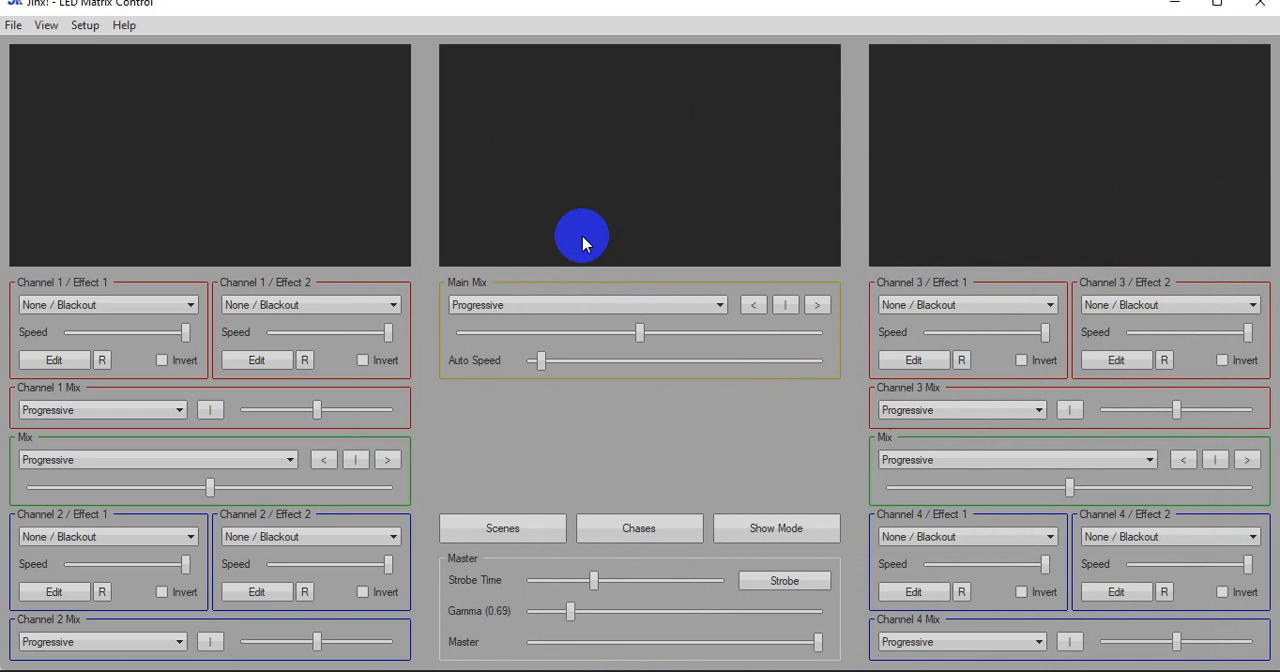
Open the output patch and assign the Glediator device to the pixel at column 17, row 1
left_click(84, 26)
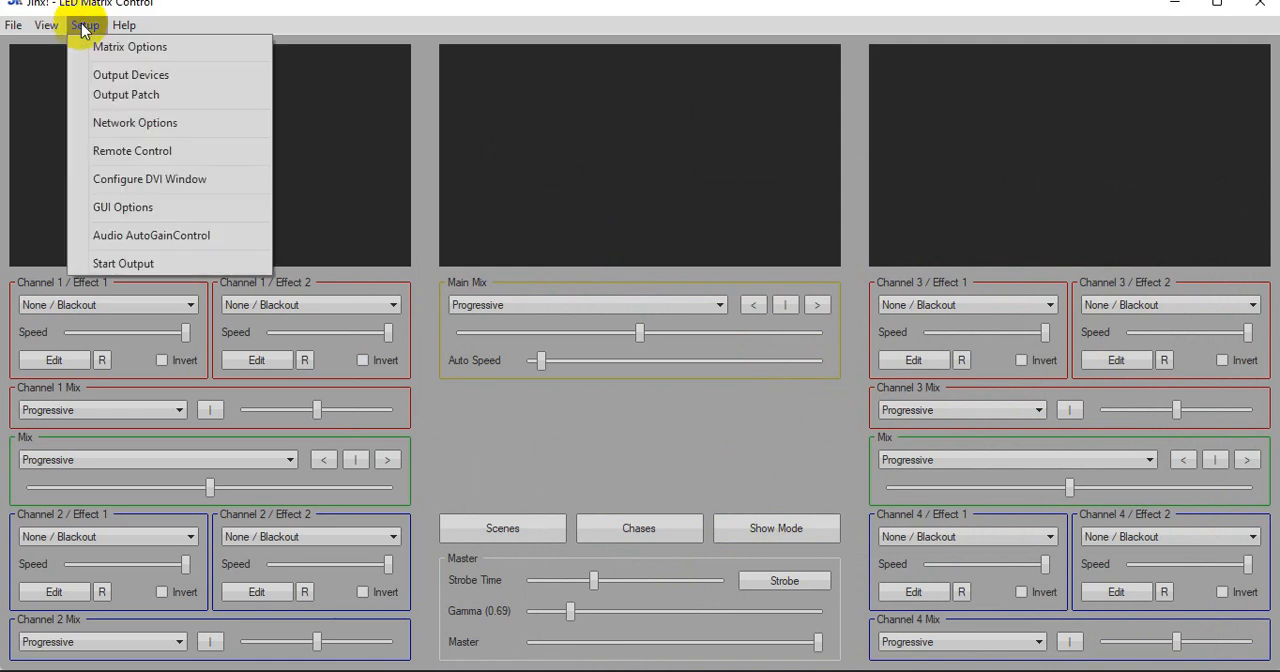
left_click(128, 96)
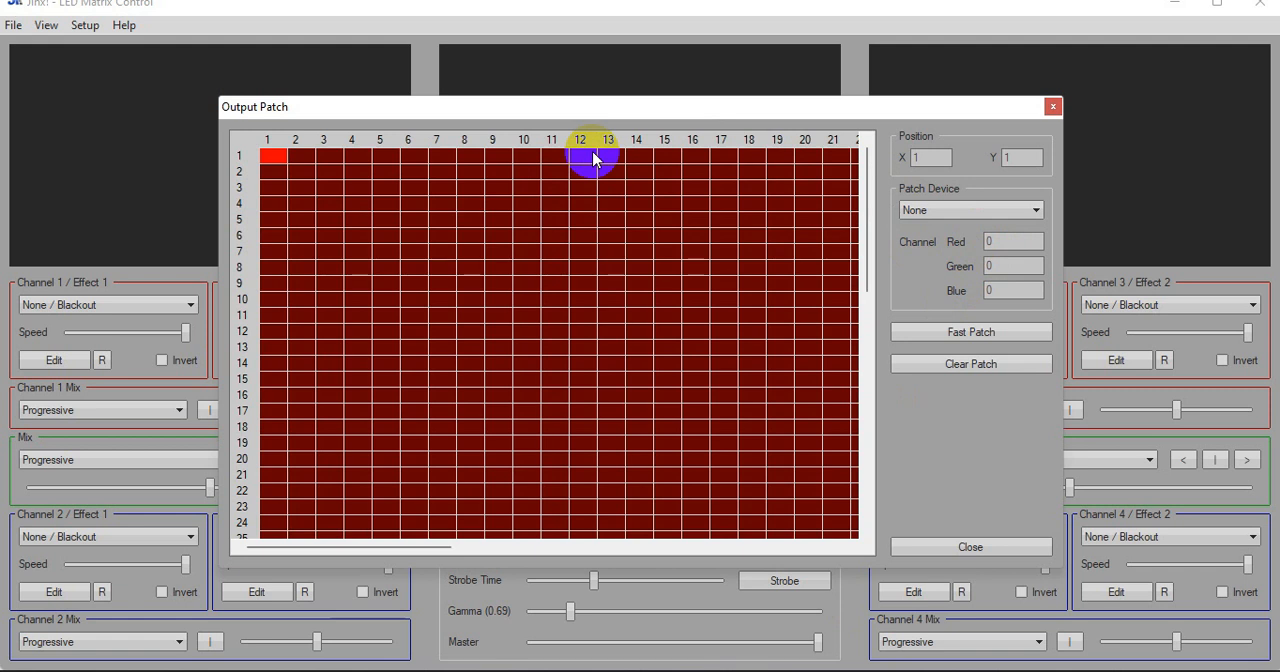
left_click(720, 157)
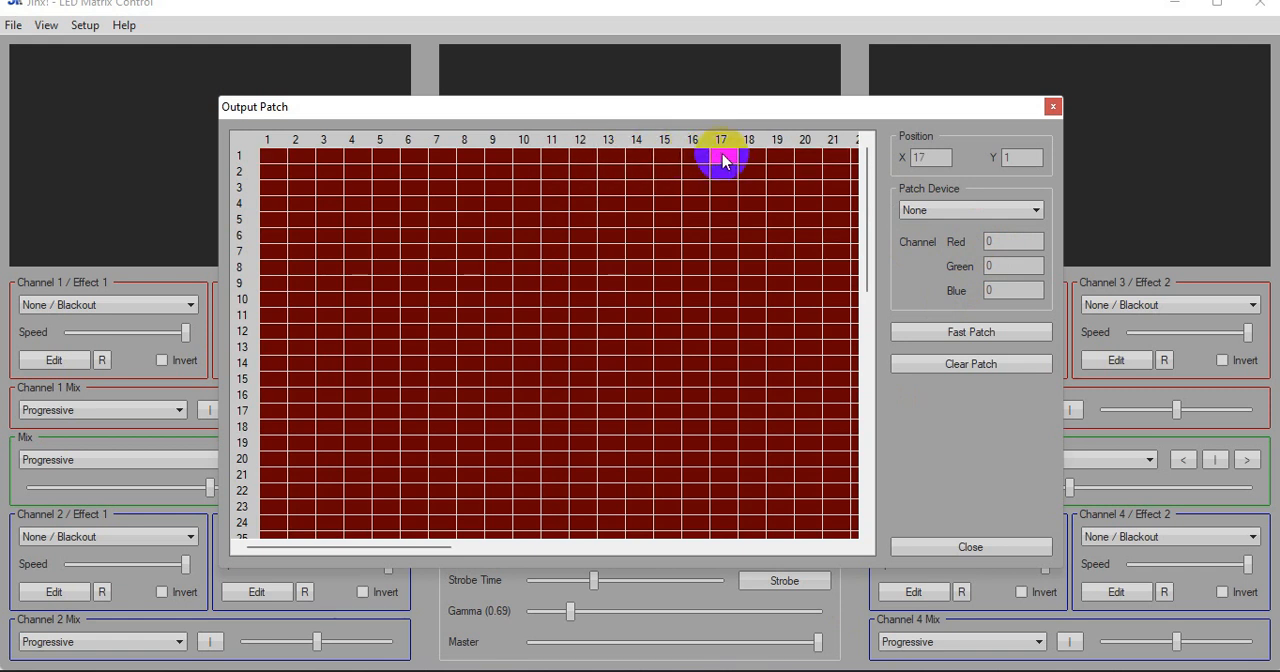
left_click(937, 208)
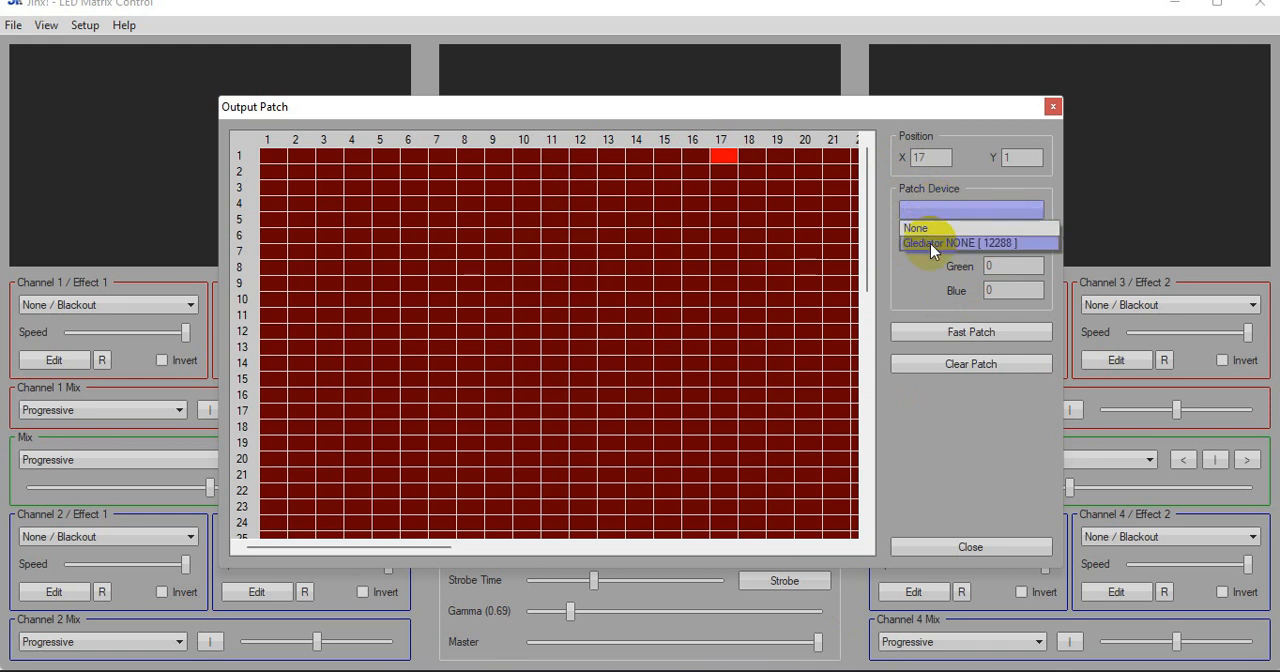
left_click(930, 243)
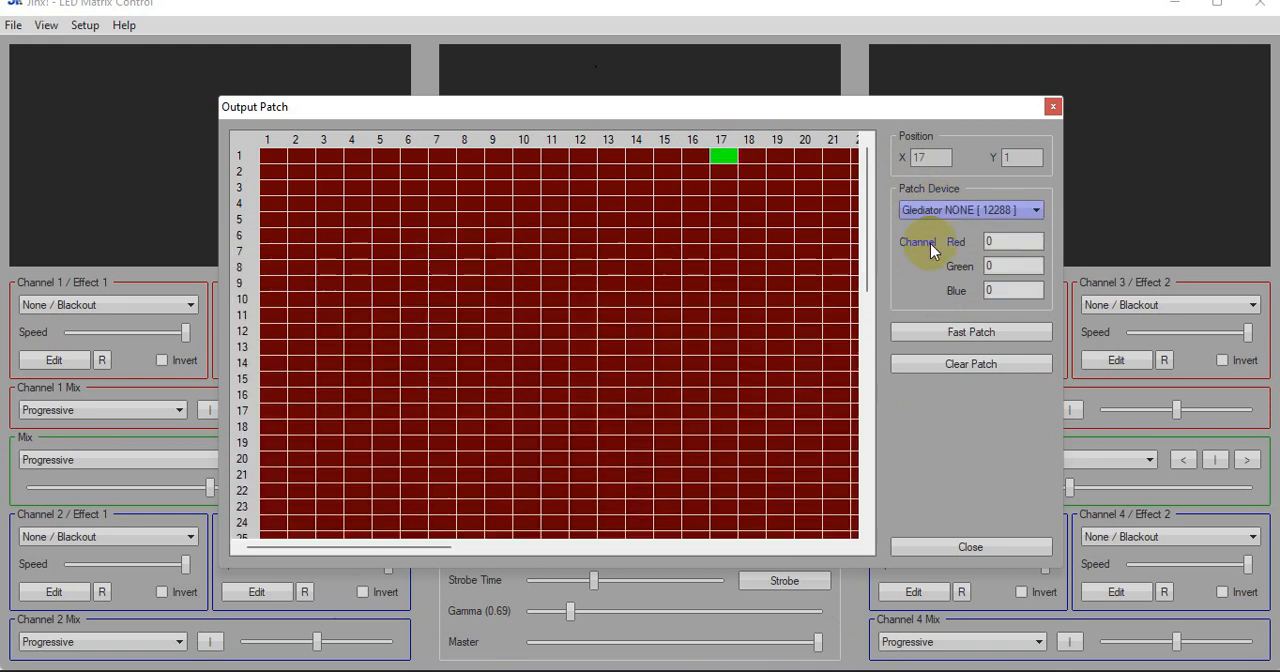
Fast-patch a 32 by 16 area from pixel 17/1 using Snakecolumns starting Top-Left, keeping RGB order and first channel 0
left_click(963, 340)
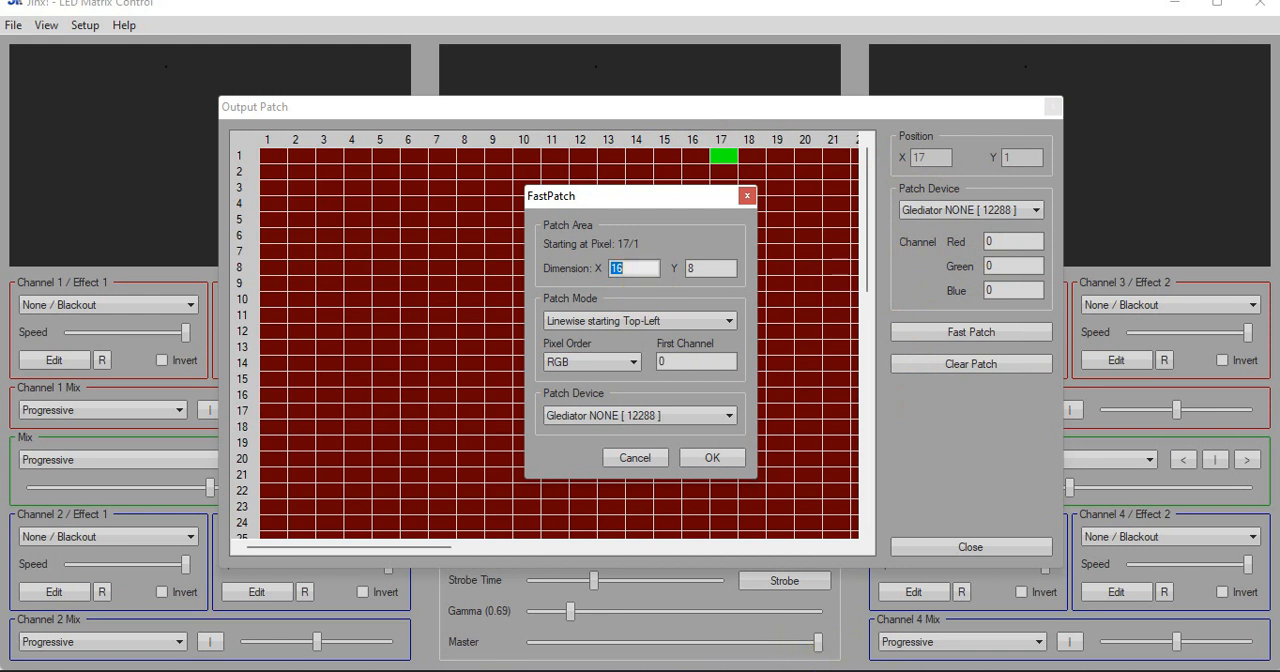
left_click(697, 671)
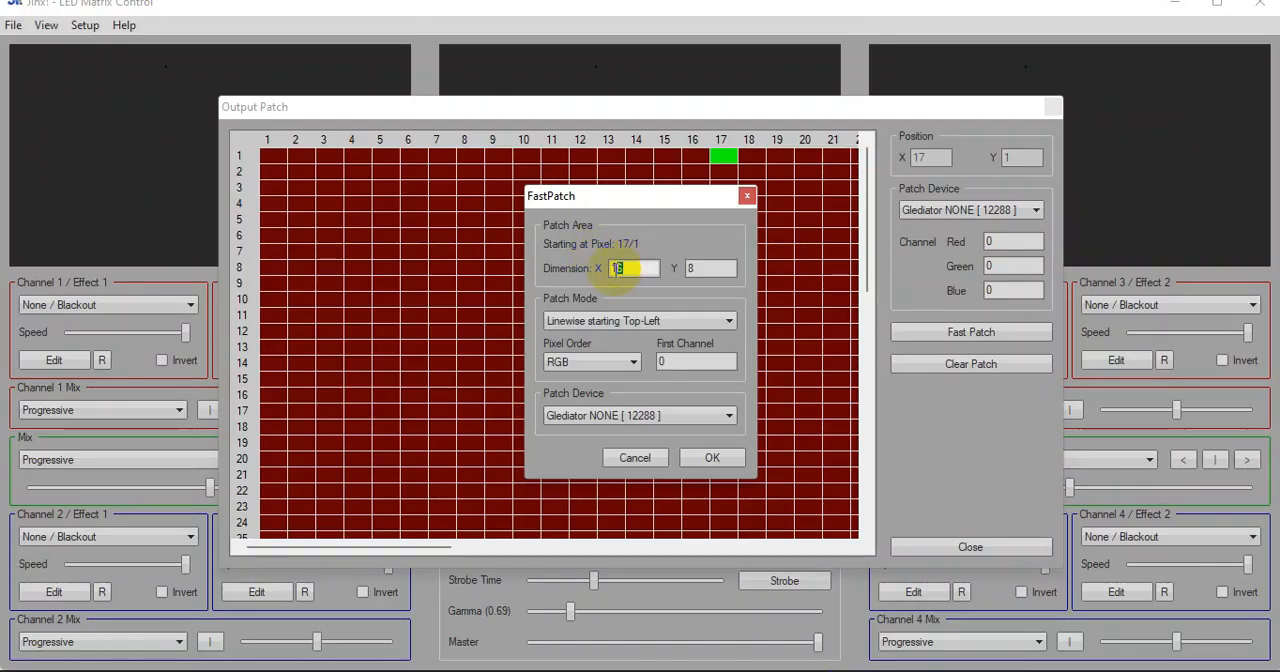
type("32")
left_click_drag(711, 270, 665, 275)
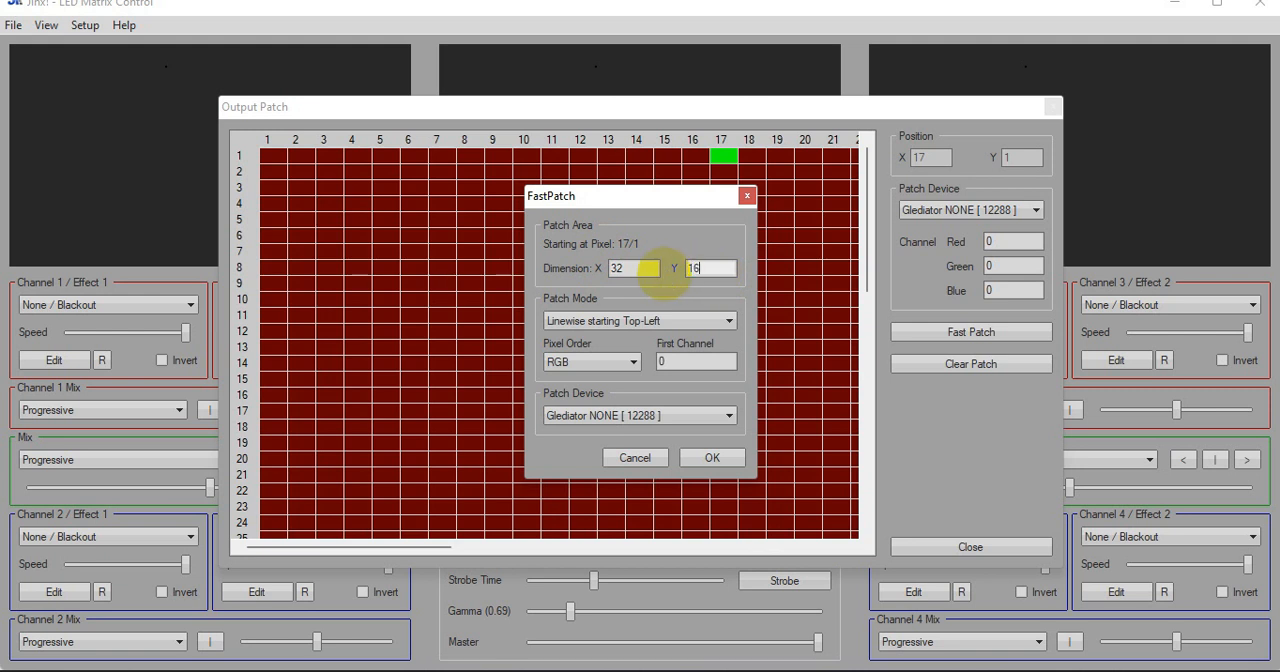
left_click(686, 320)
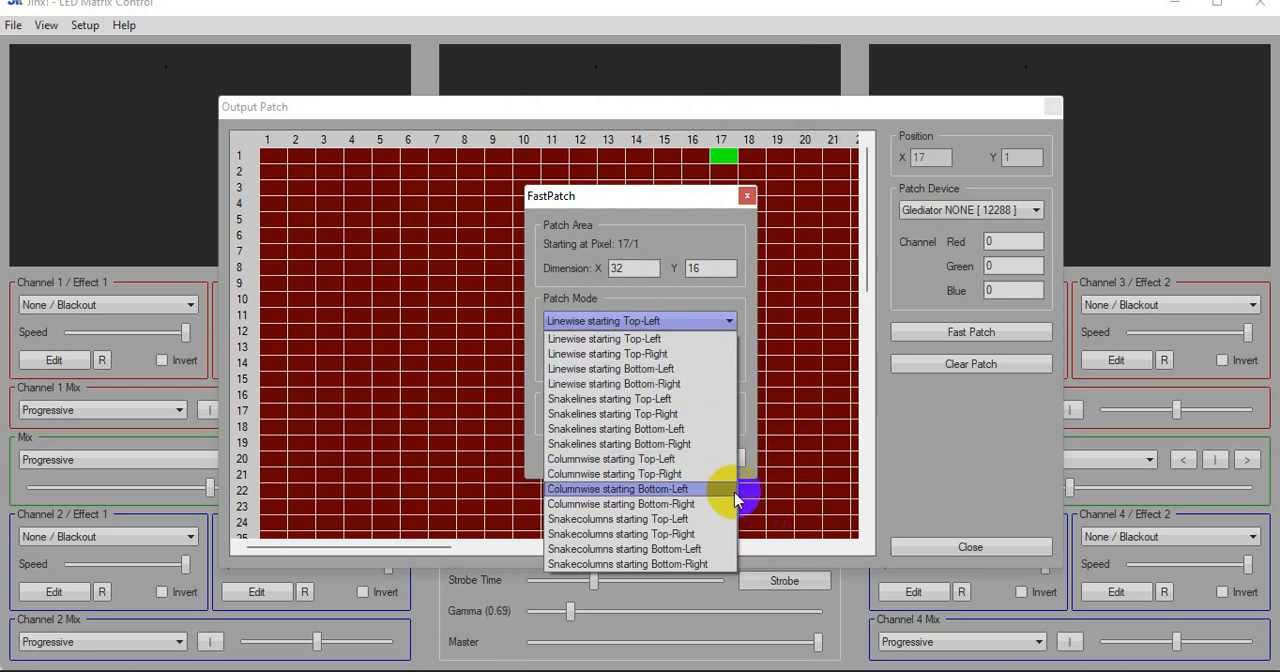
left_click(666, 519)
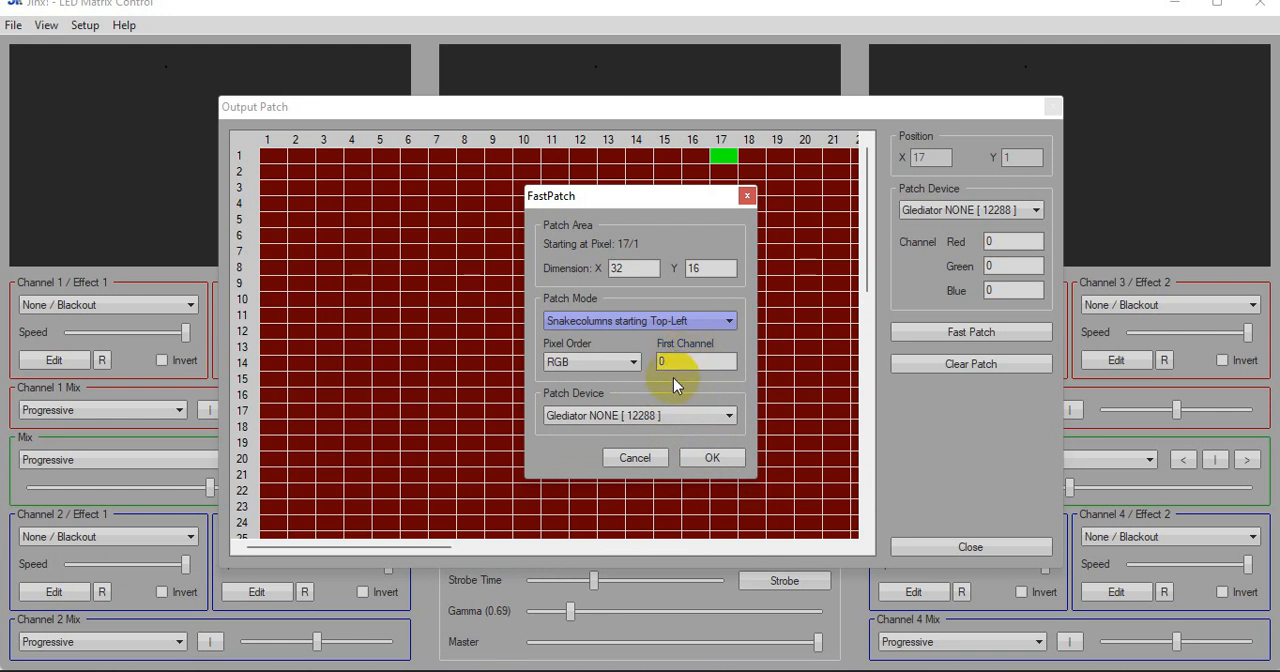
double_click(722, 361)
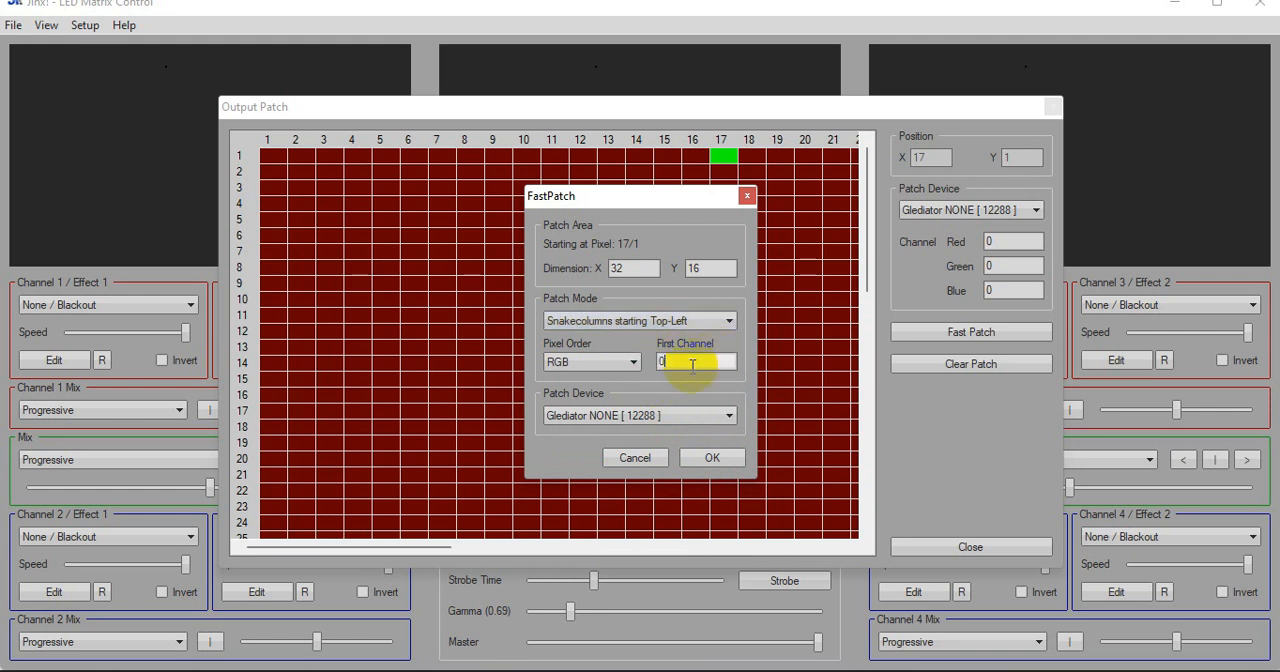
left_click(714, 459)
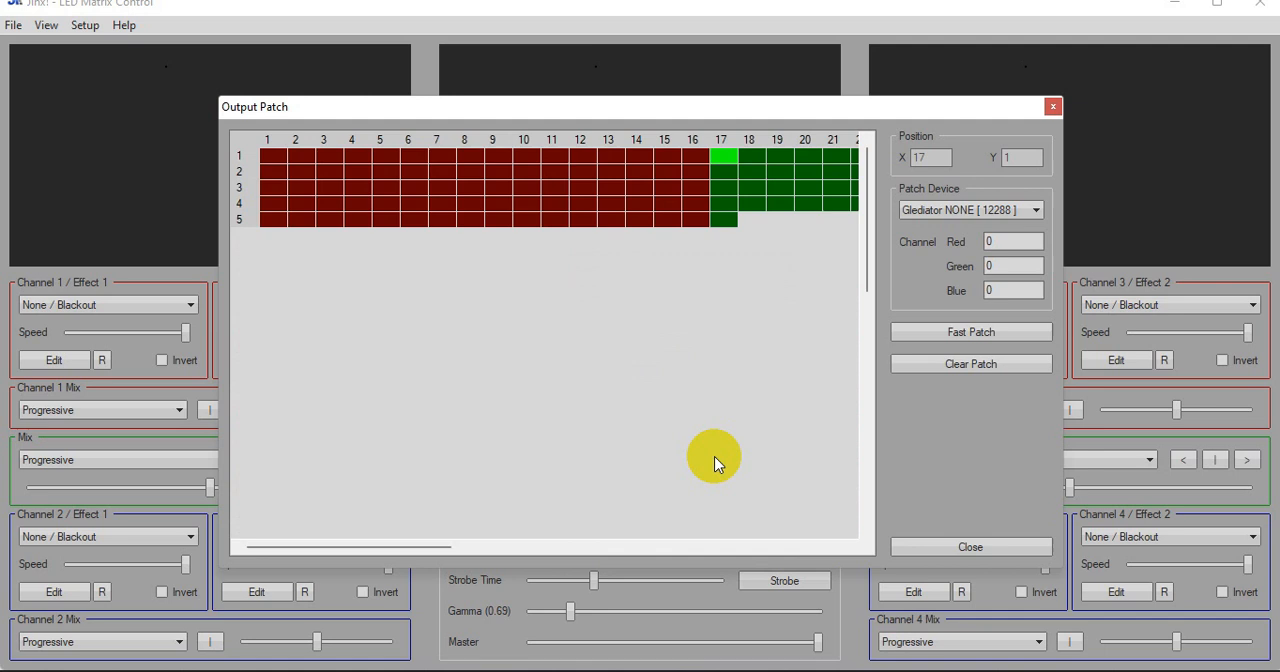
Examine the patched area's extent and the channel numbers of pixels 17/1, 17/2, 17/16 and 18/16 to follow the snake order
left_click_drag(383, 550, 614, 558)
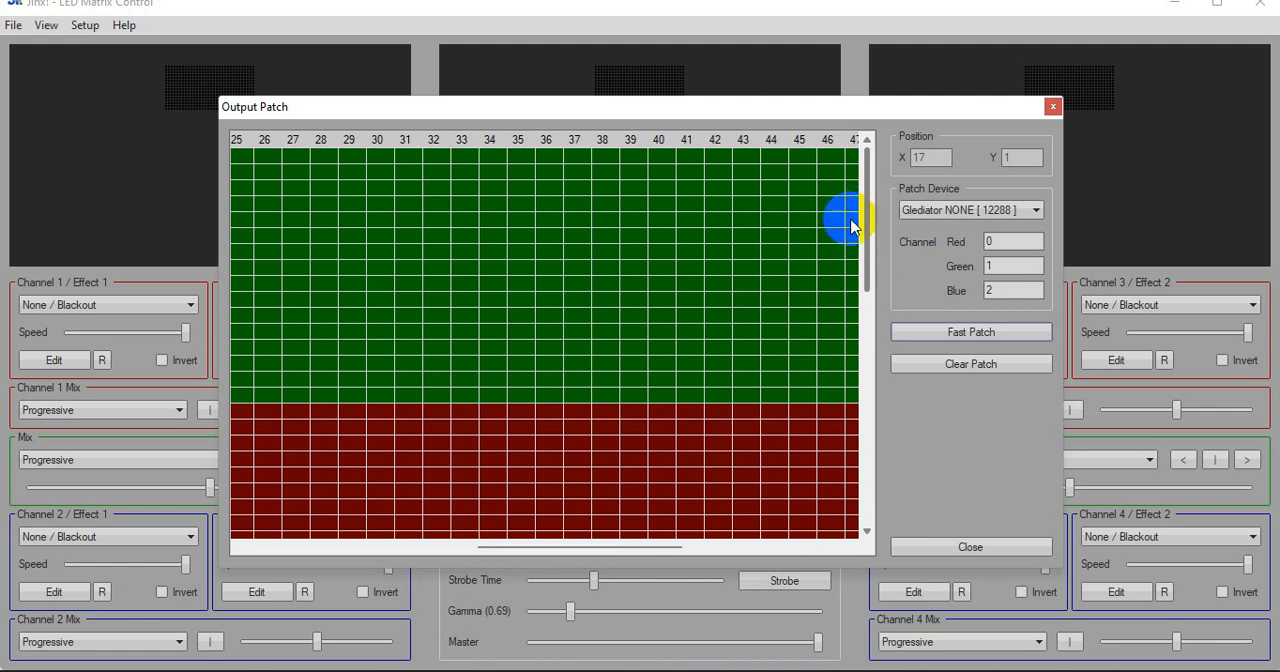
left_click_drag(470, 122, 543, 196)
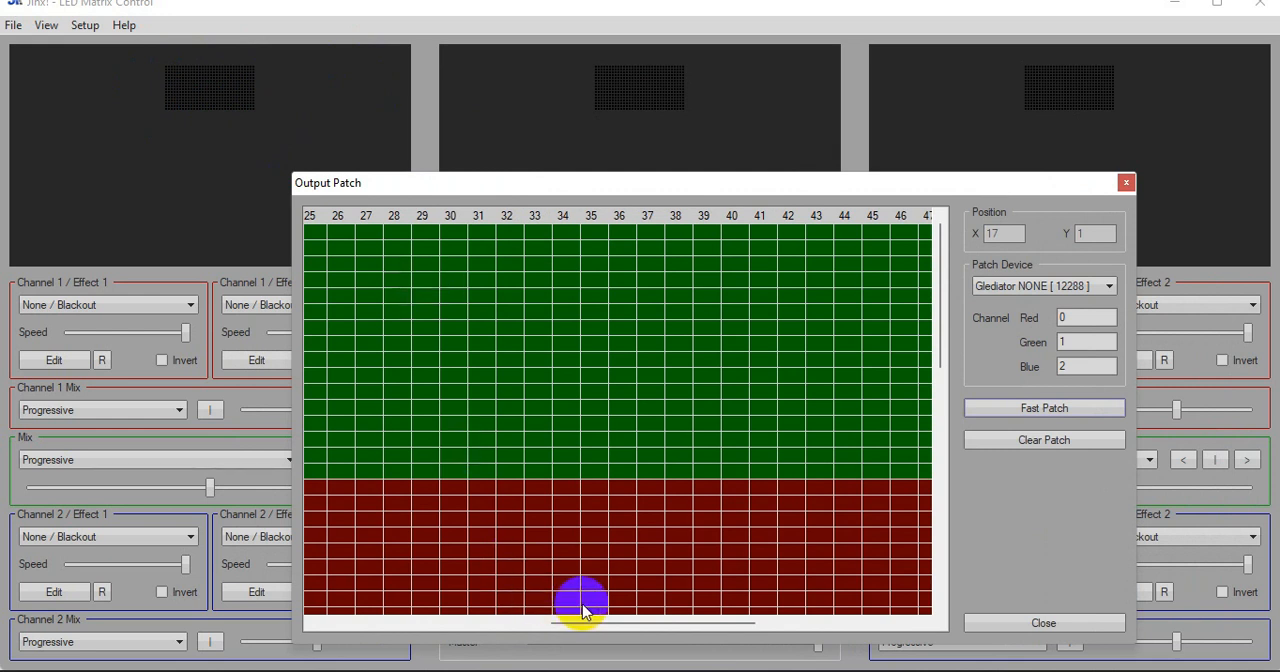
left_click_drag(600, 622, 303, 630)
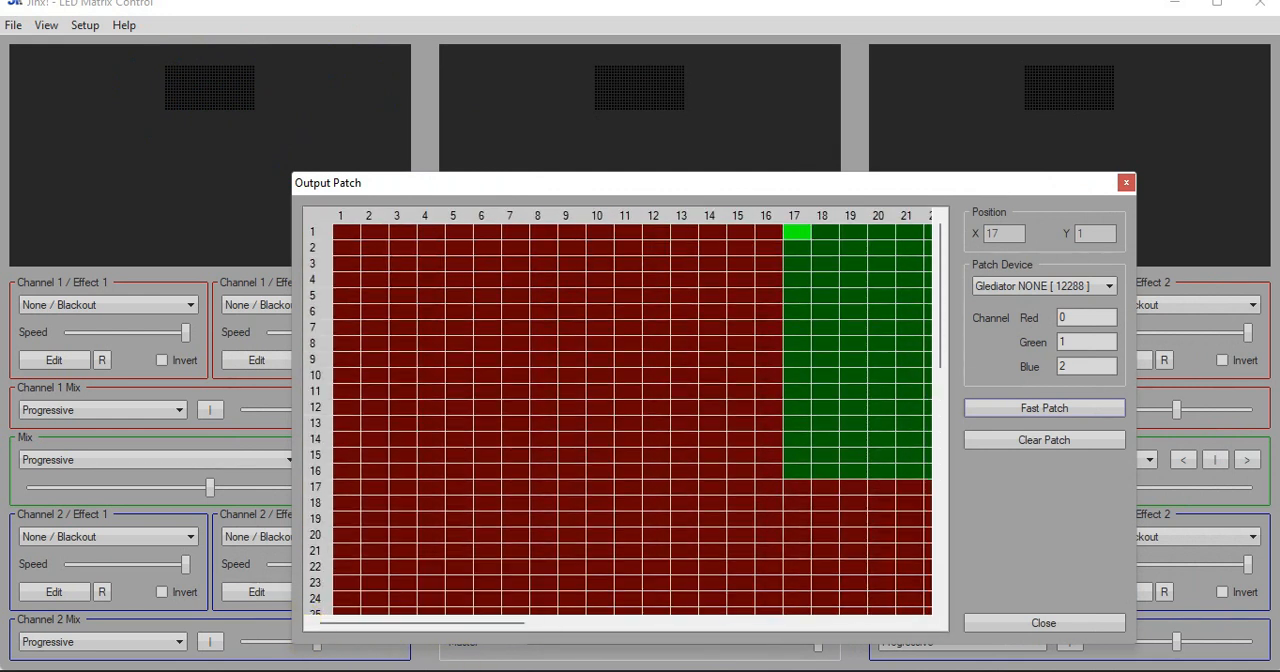
mouse_move(785, 670)
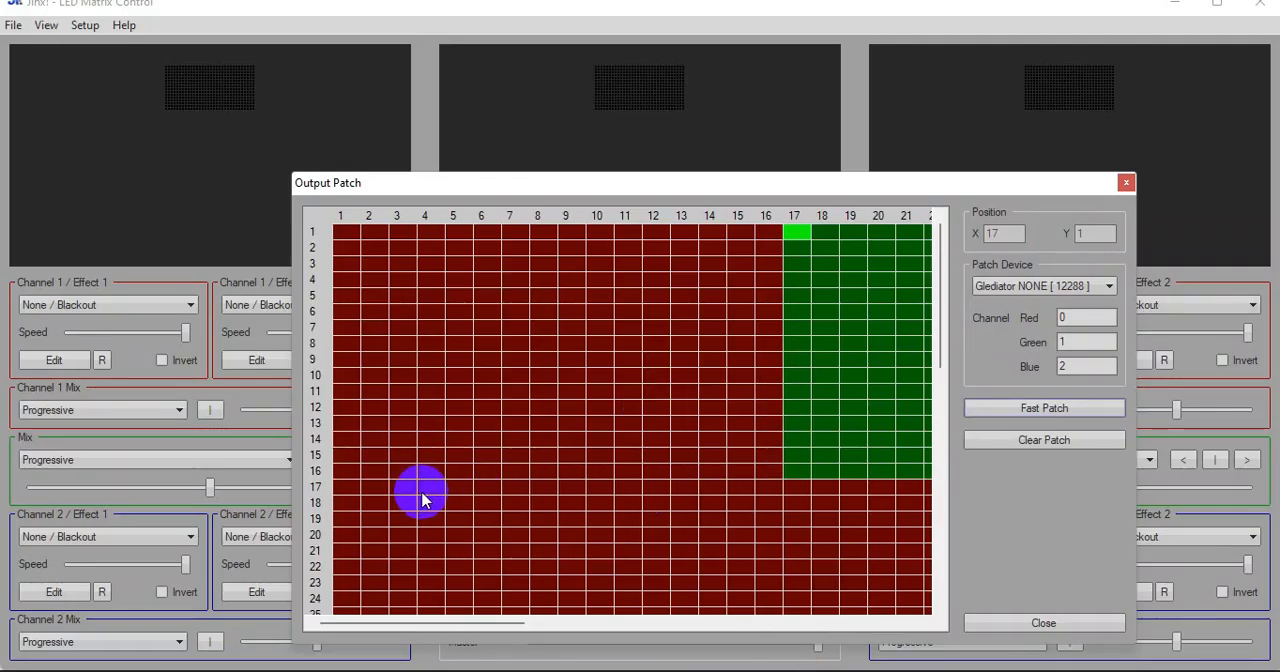
left_click(347, 487)
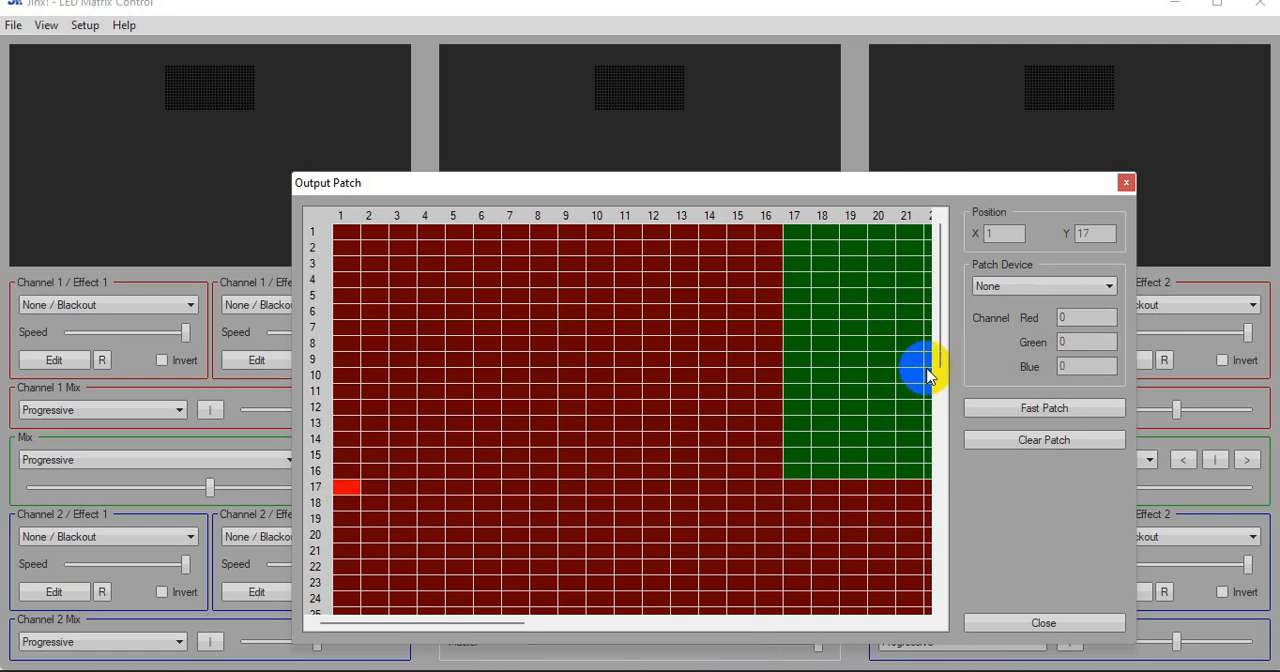
left_click(799, 234)
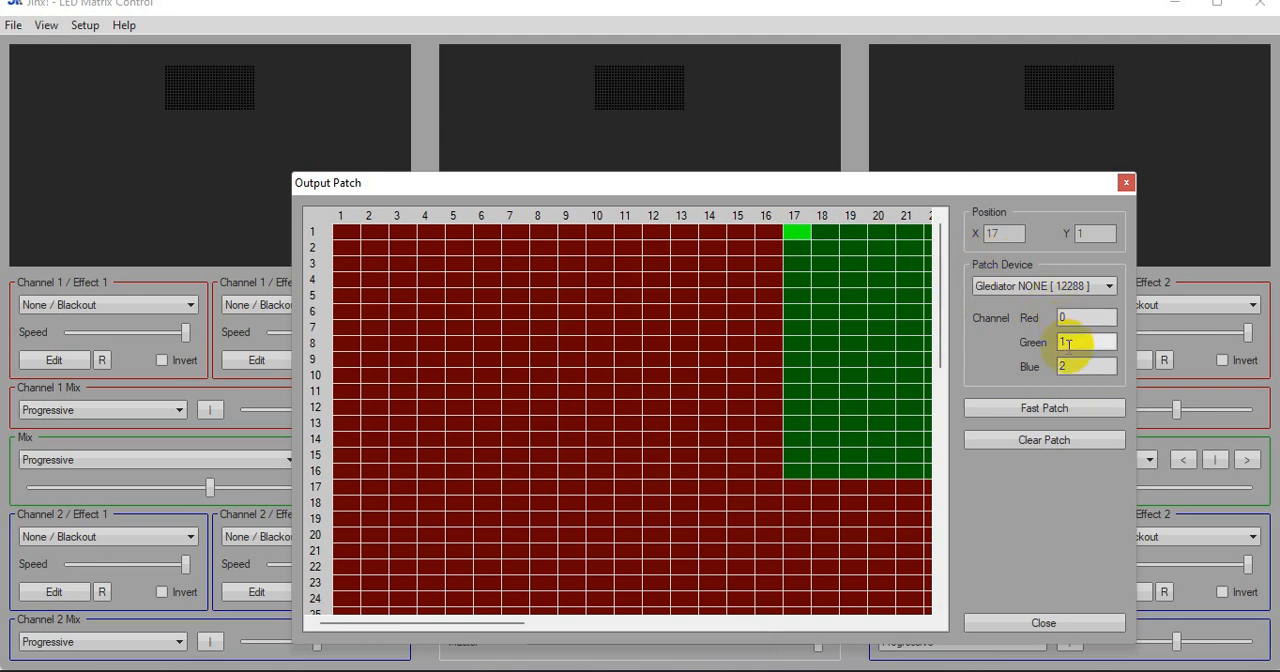
left_click(799, 234)
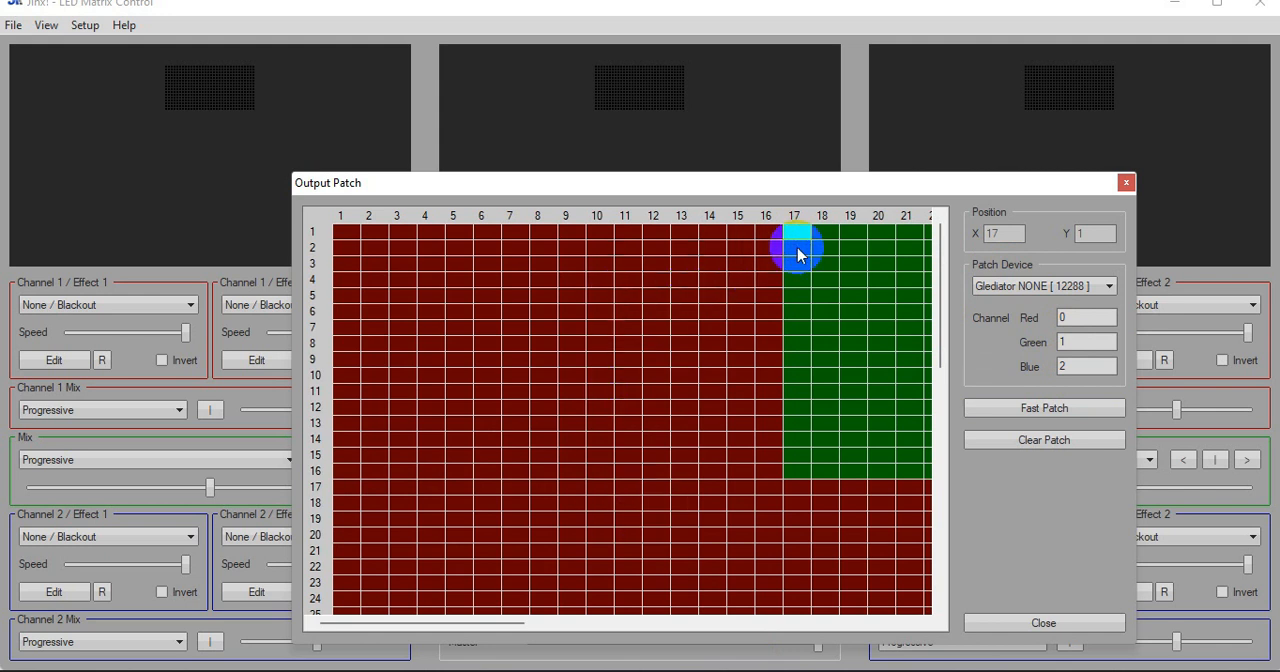
left_click(799, 254)
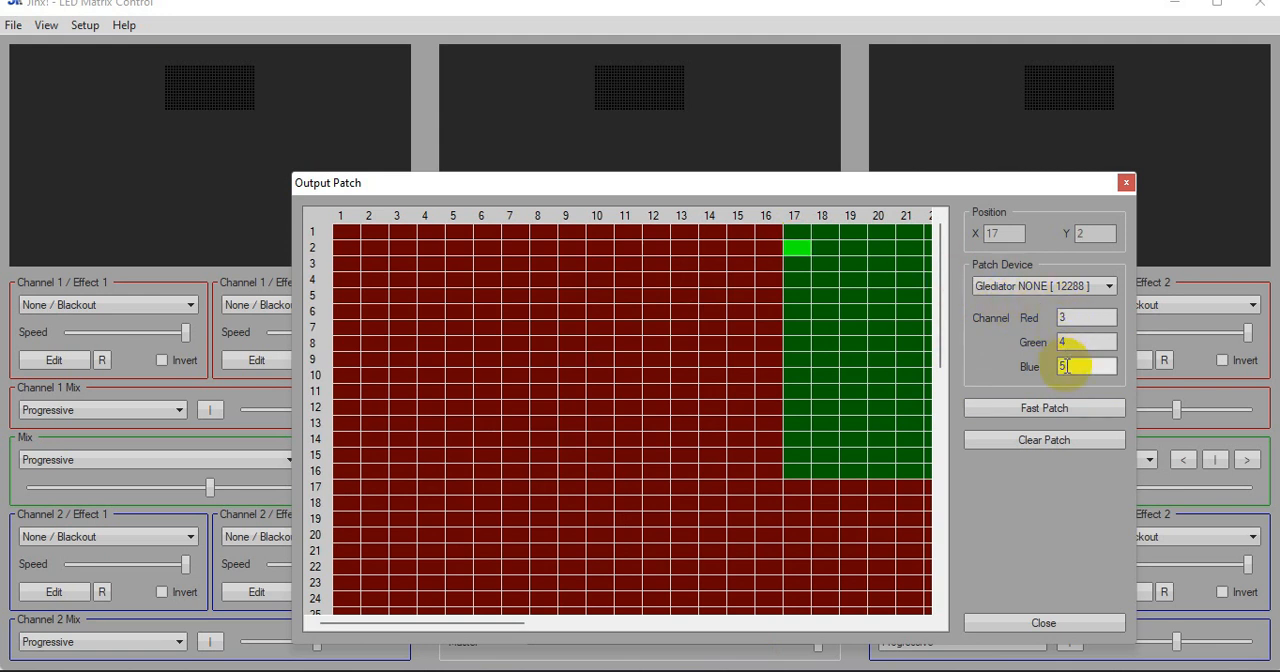
left_click(807, 265)
left_click(798, 470)
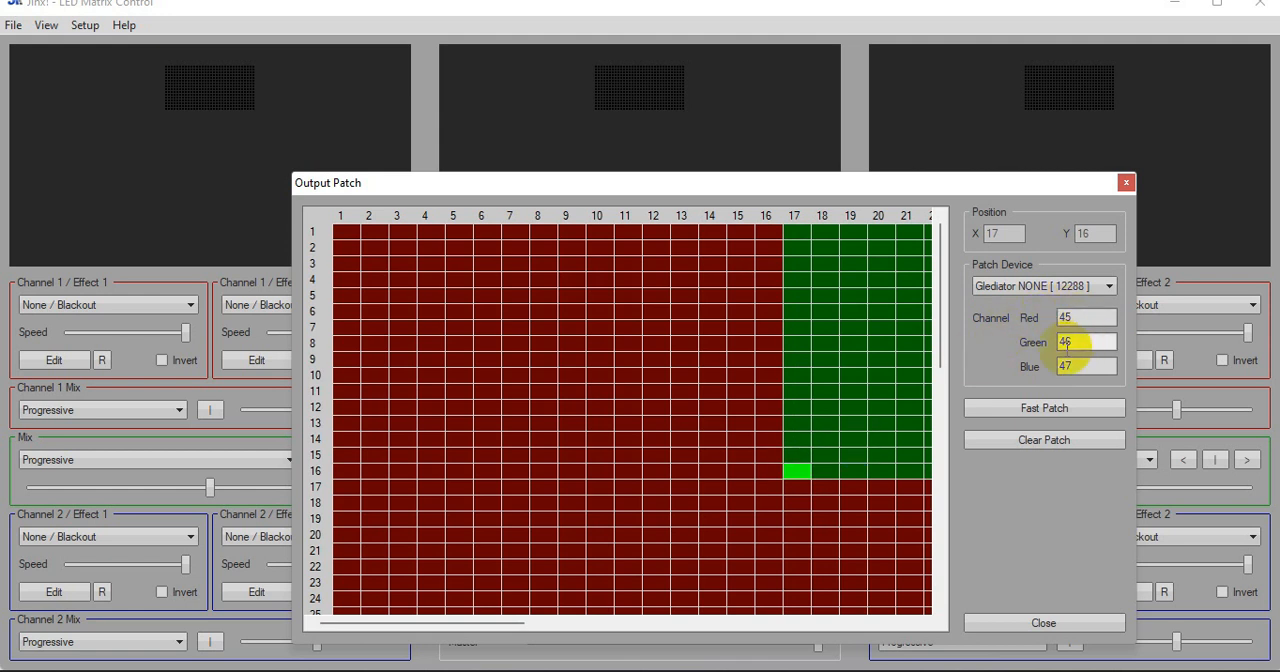
left_click(823, 478)
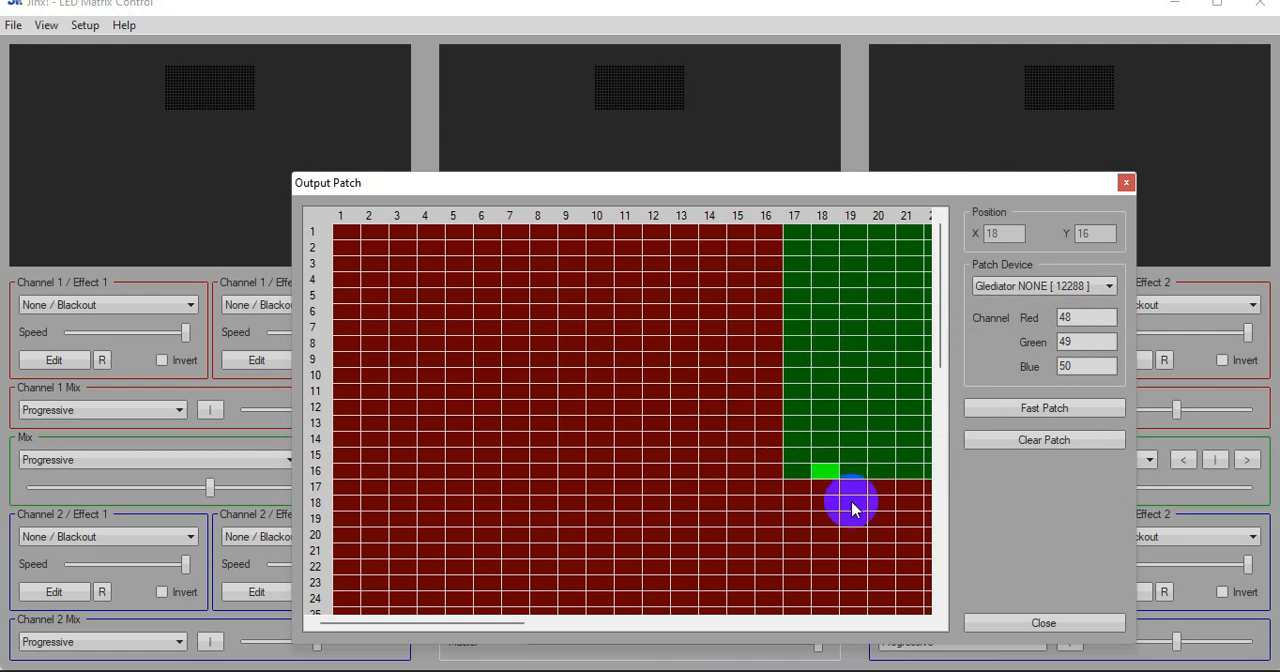
Assign the Glediator device to pixel 1/17 and fast-patch a 32 by 16 area using Snakecolumns starting Top-Left, RGB order, first channel 1536
left_click(348, 487)
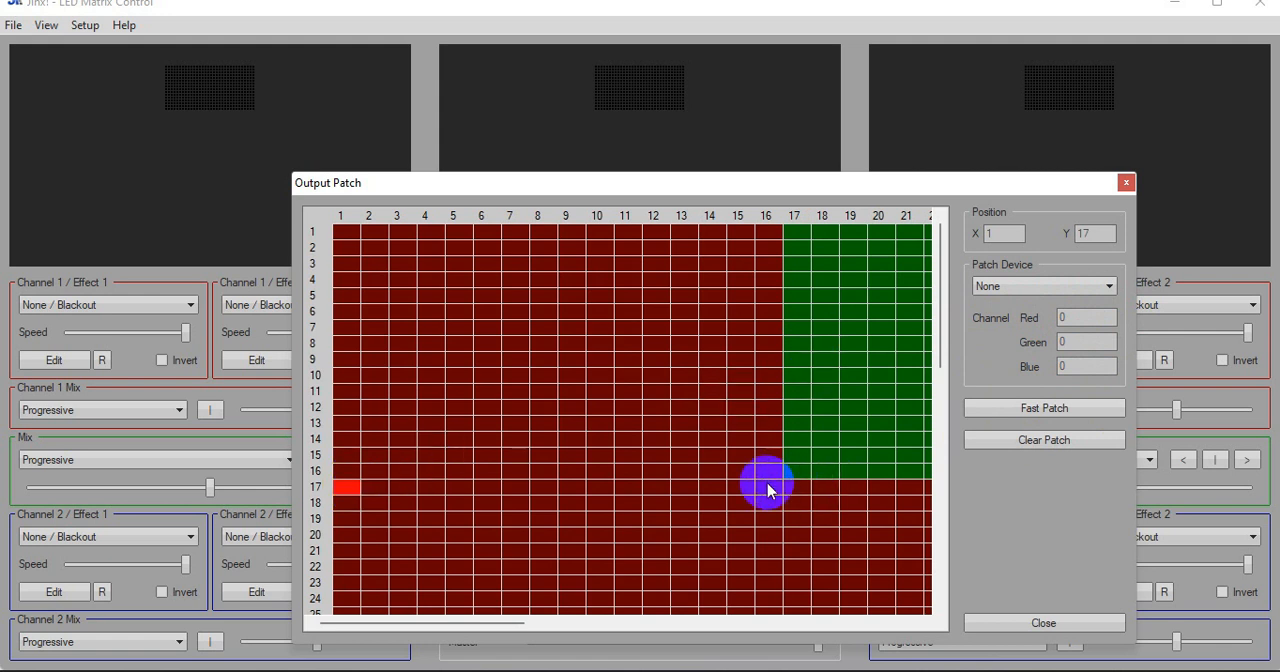
left_click(346, 488)
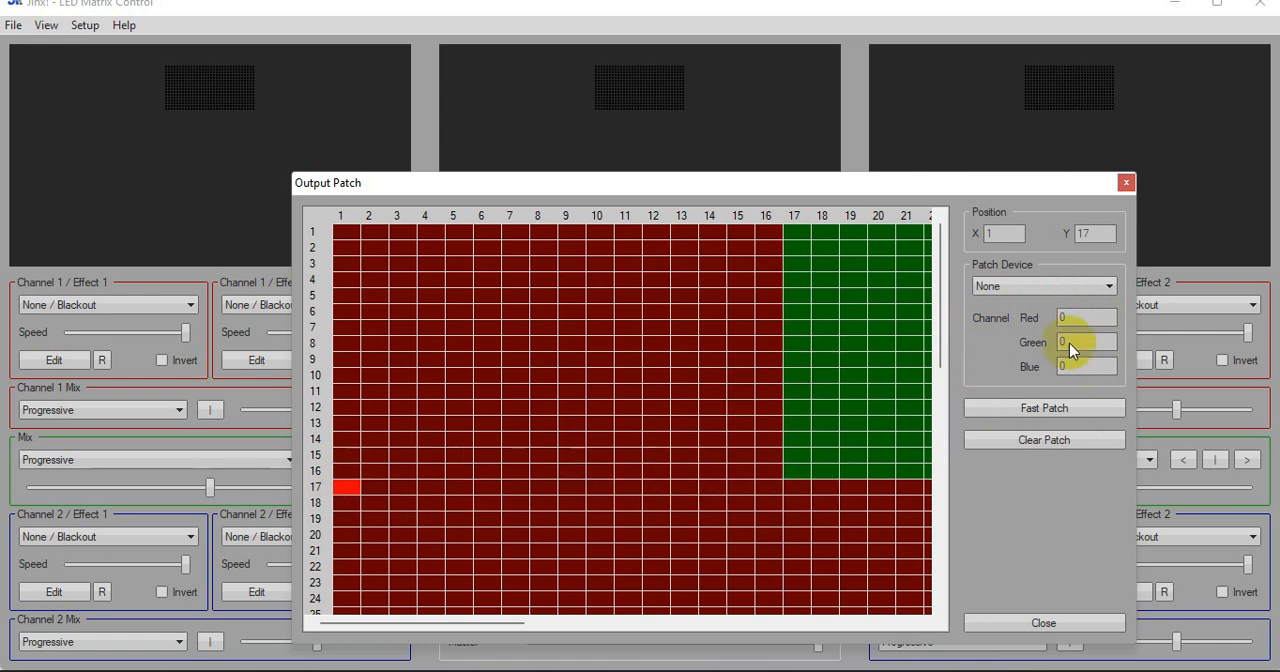
left_click(1089, 280)
left_click(1026, 321)
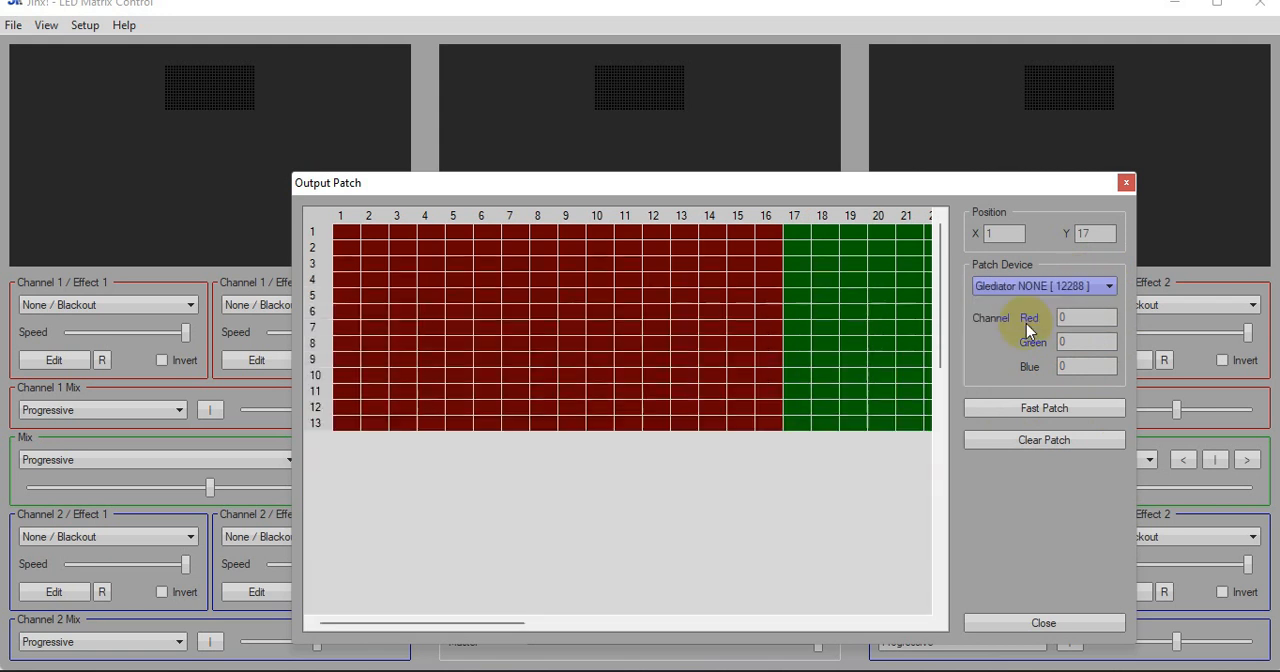
left_click(1038, 410)
left_click_drag(729, 344, 690, 348)
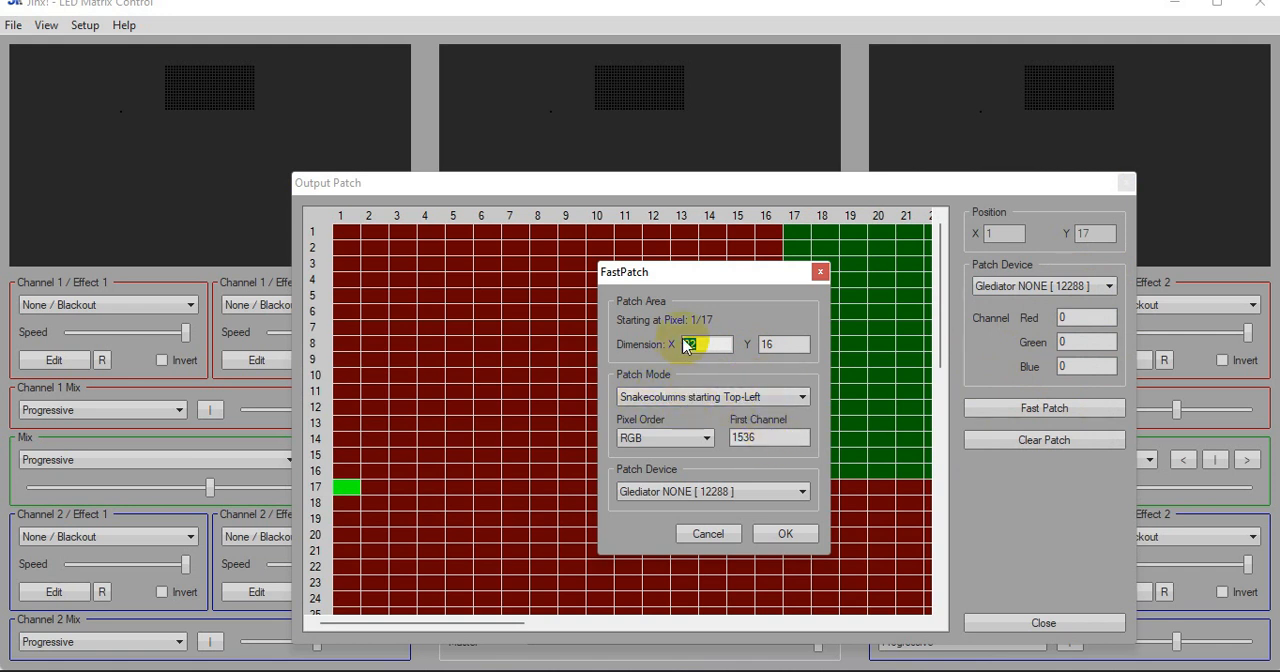
left_click(801, 531)
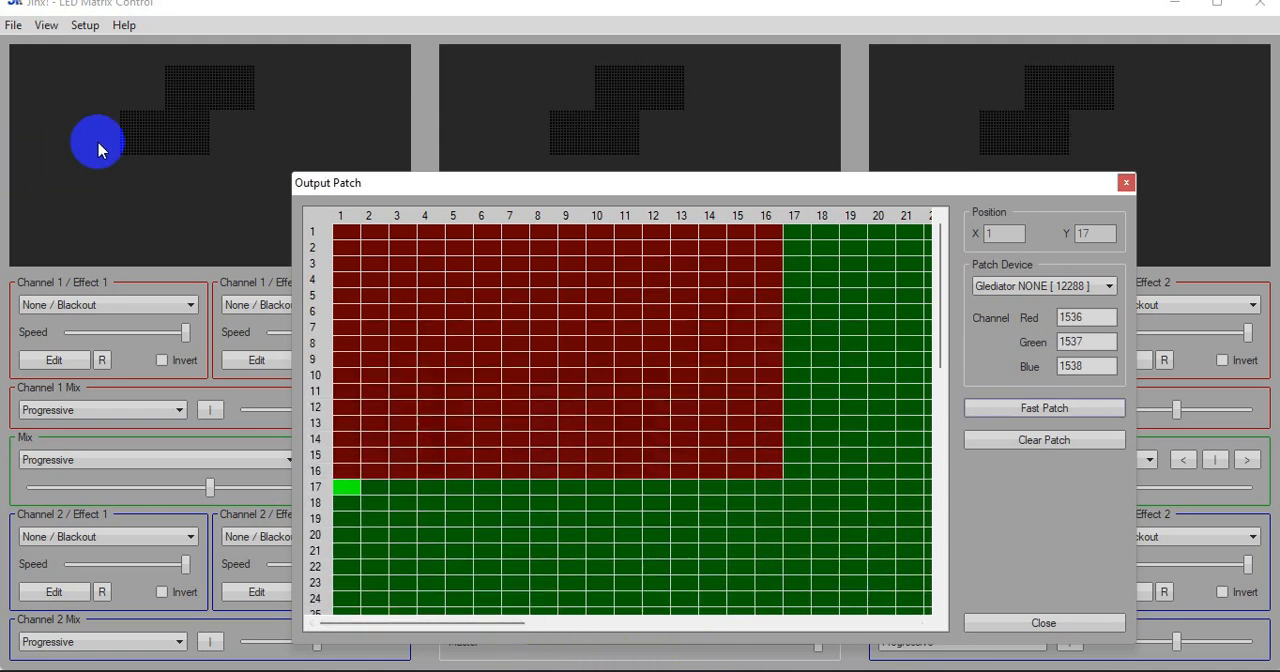
Assign the Glediator device to pixel 33/17 and fast-patch a 32 by 16 area using Snakecolumns starting Top-Left with first channel 3072
mouse_move(474, 622)
left_mouse_down()
mouse_move(687, 624)
mouse_move(694, 500)
mouse_move(629, 494)
left_mouse_up()
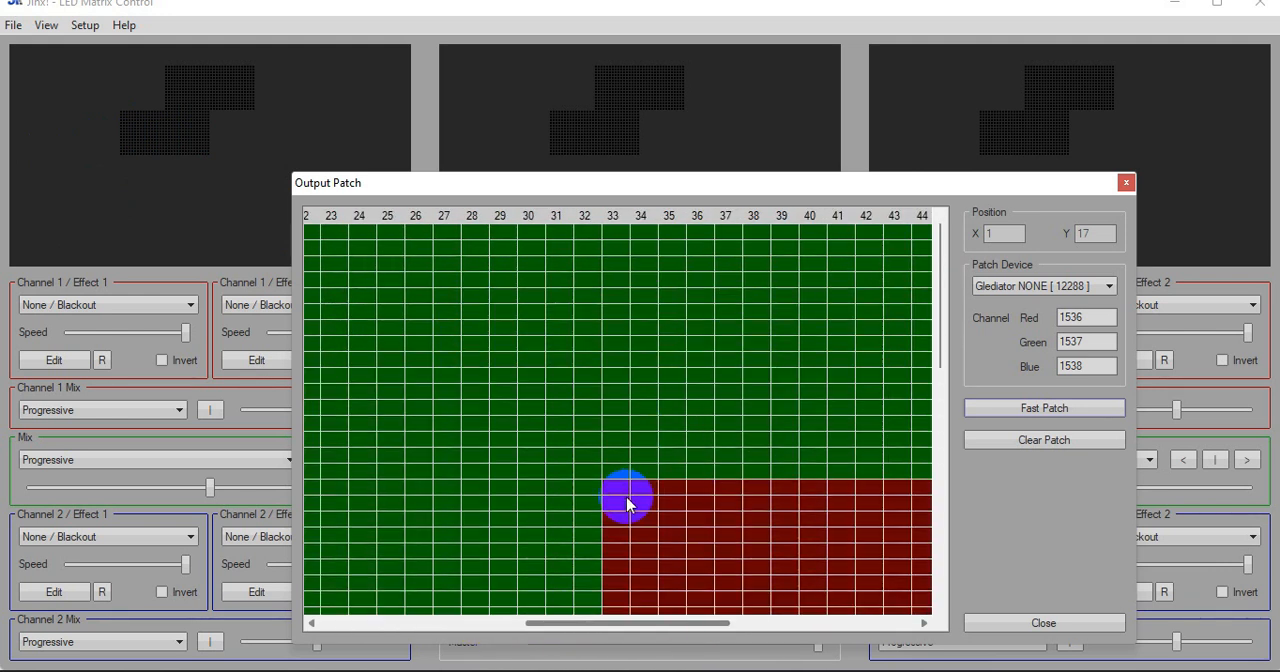
left_click(615, 489)
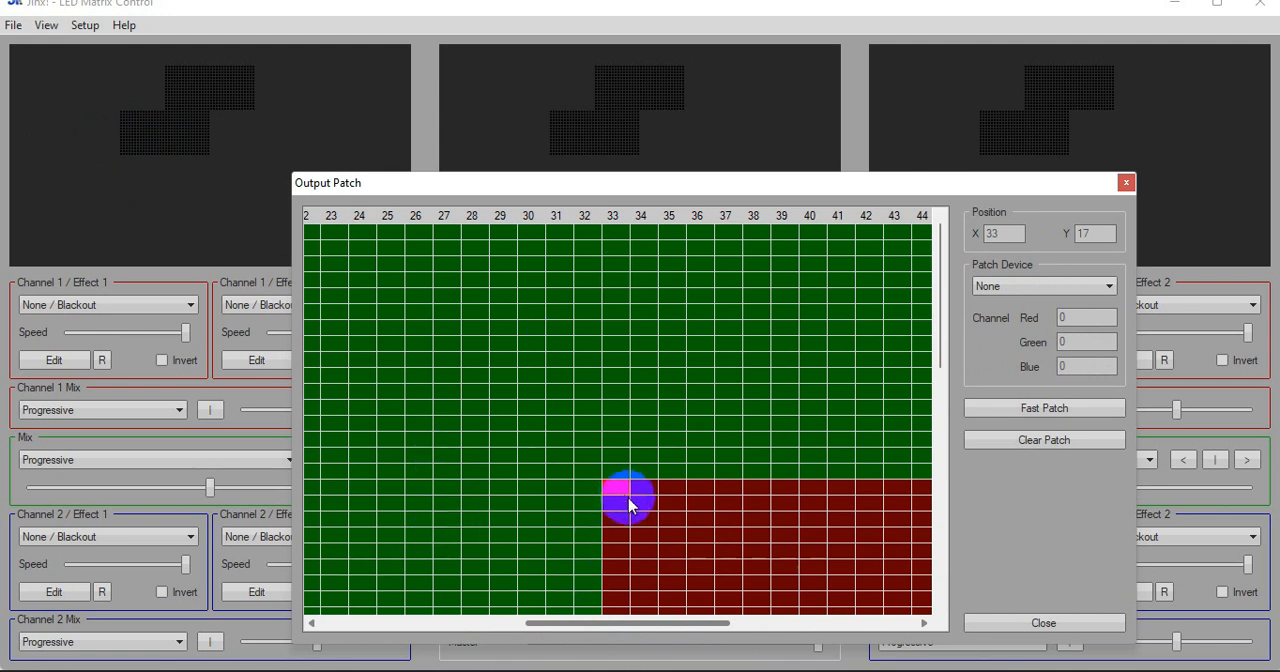
left_click(1037, 320)
left_click(1040, 408)
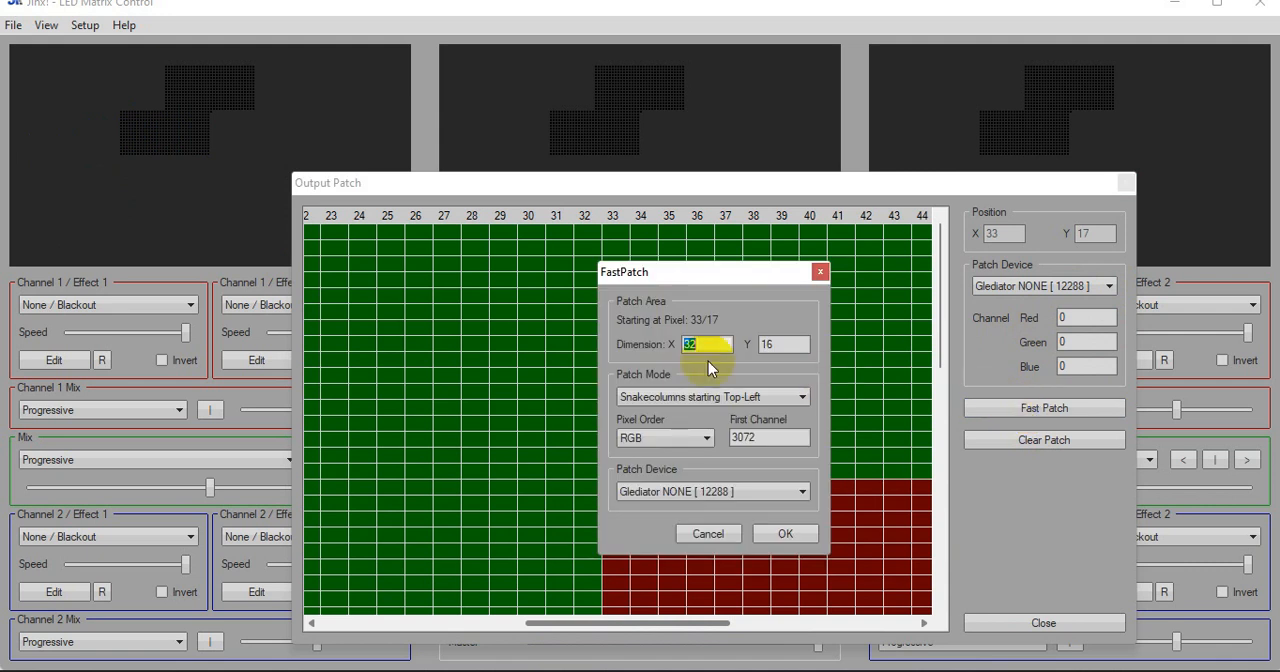
left_click(777, 529)
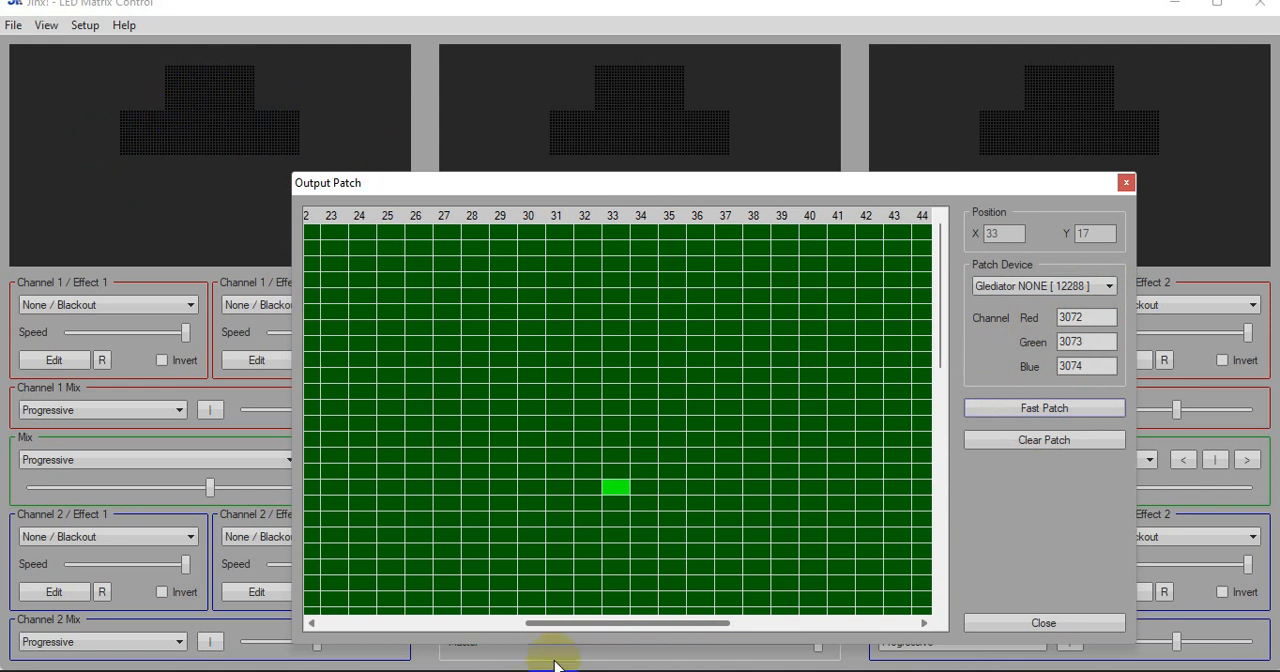
Assign the Glediator device to the pixel at column 1, row 33, directly below the patched arm block
left_click_drag(595, 624, 322, 620)
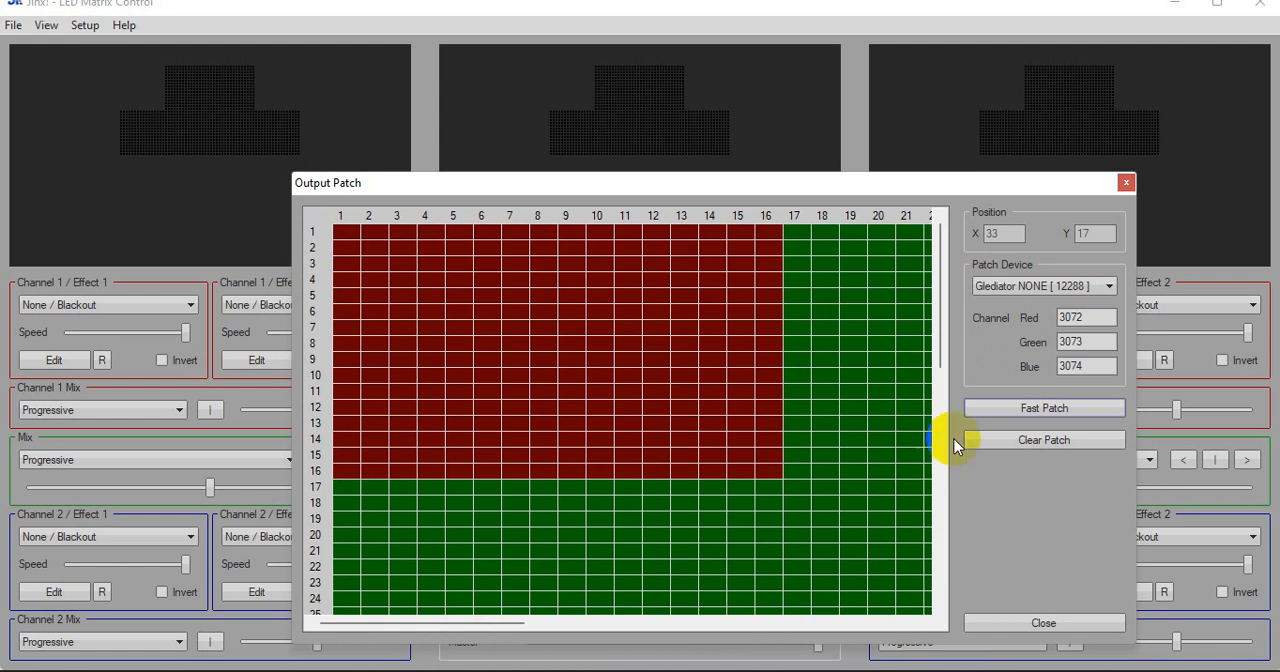
left_click_drag(944, 345, 937, 476)
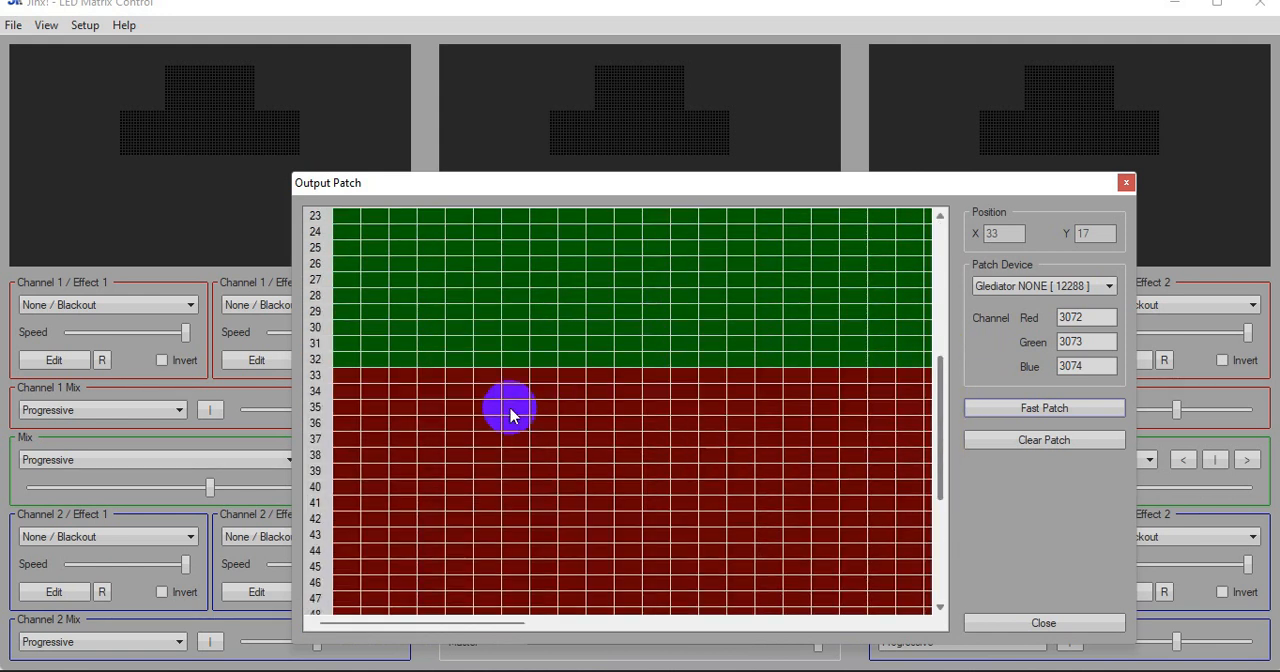
left_click(343, 387)
left_click(1107, 286)
left_click(1029, 318)
Fast-patch a 16 by 32 area from pixel 1/33 using Snakelines starting Top-Left, RGB order and first channel 4608
left_click(1030, 409)
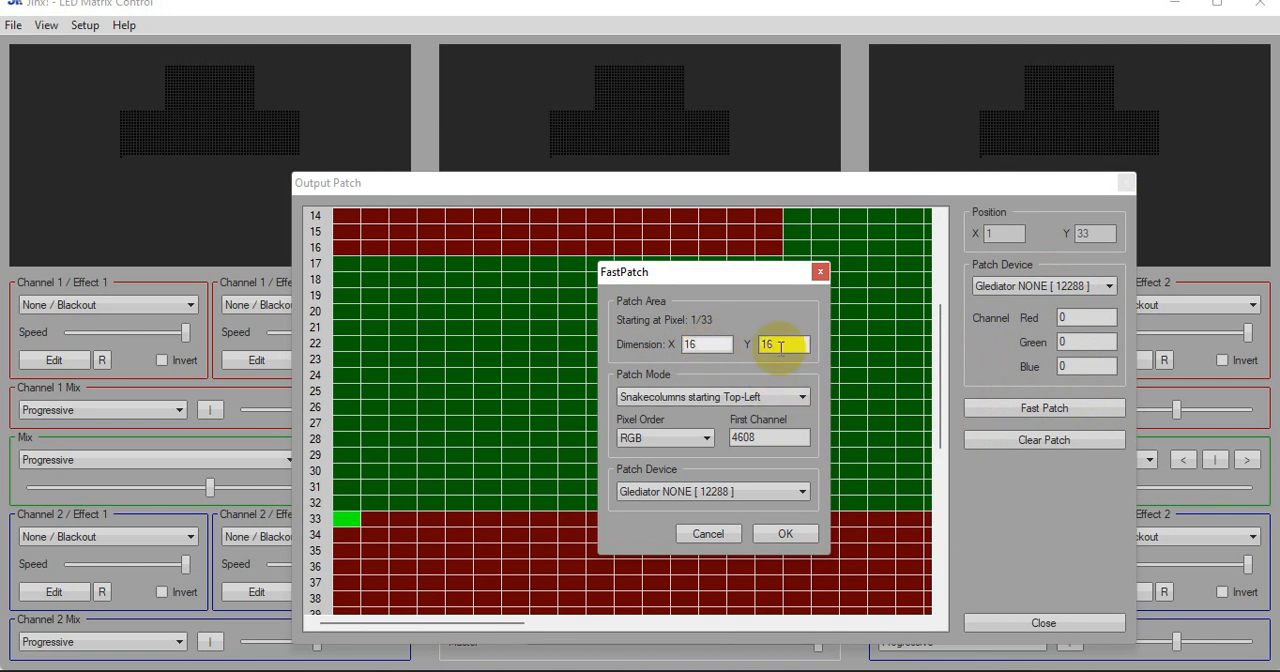
type("32")
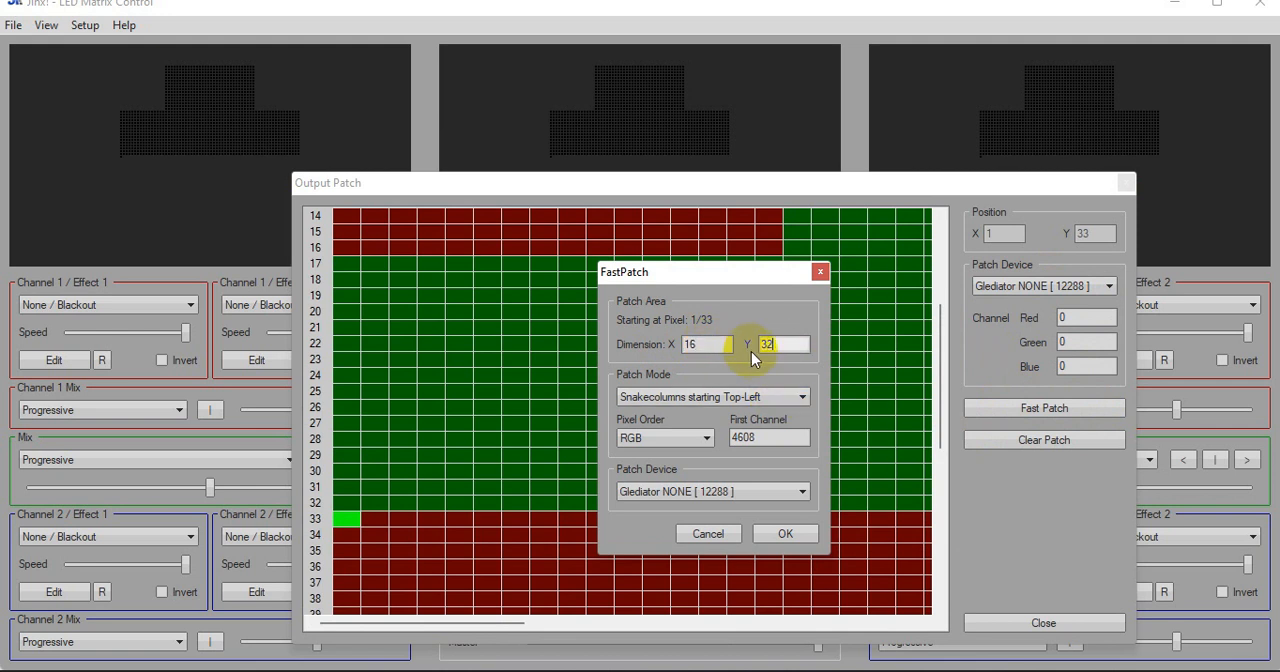
left_click(757, 396)
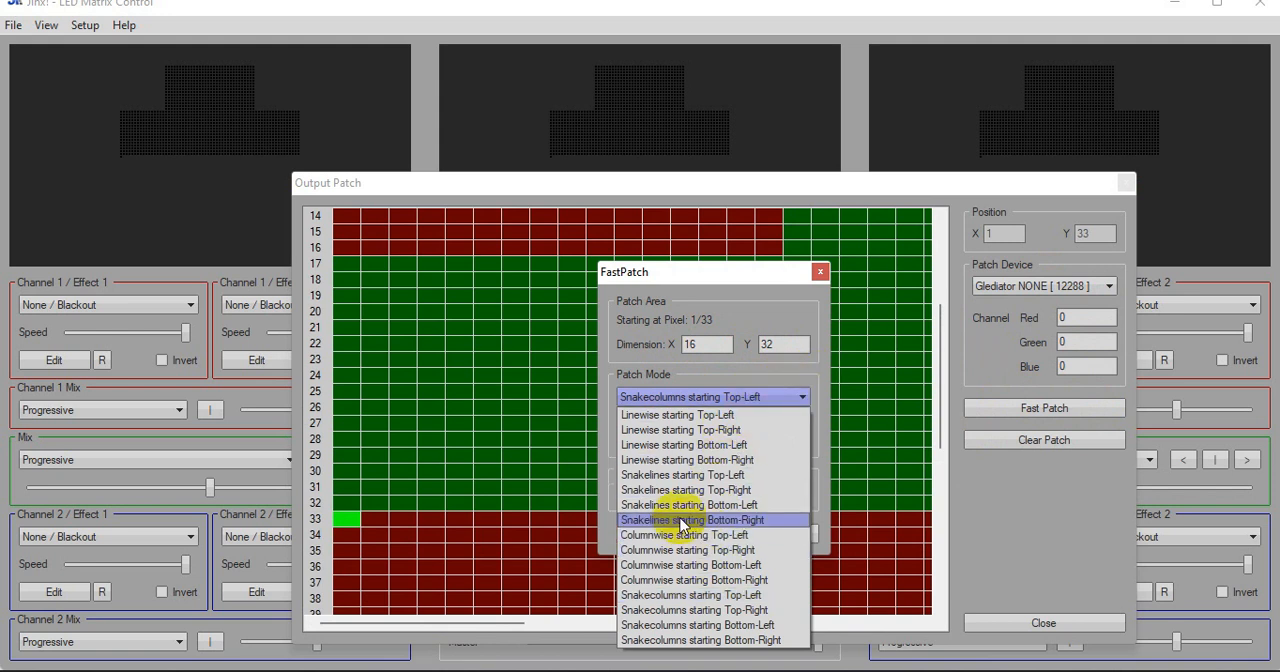
left_click(641, 476)
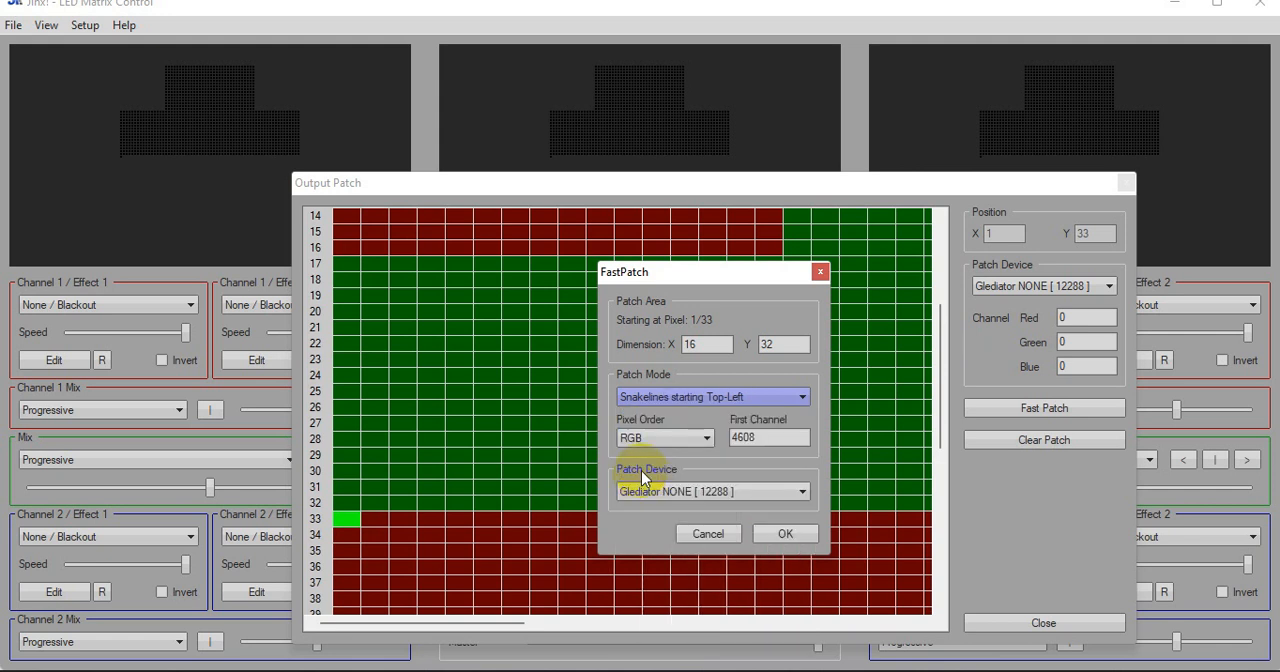
left_click(782, 534)
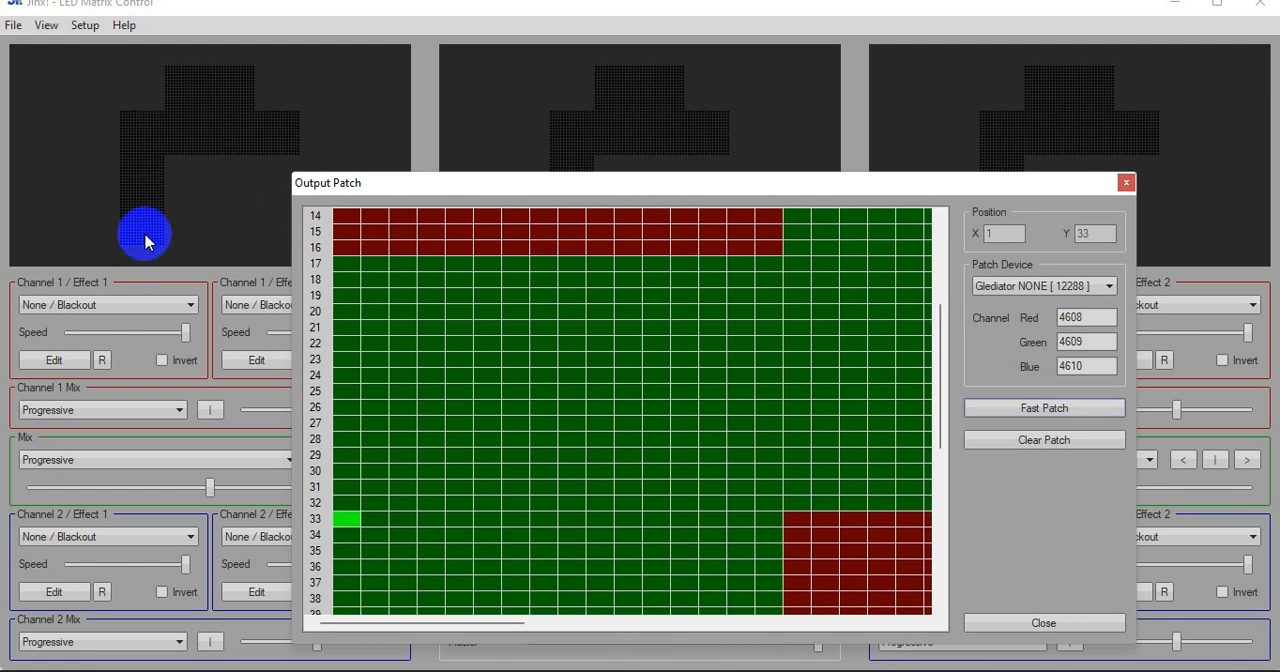
Assign Glediator to pixel 49/33, fast-patch 16 by 32 using Snakelines starting Top-Left with first channel 6144, and close the output patch
left_click_drag(355, 180, 337, 134)
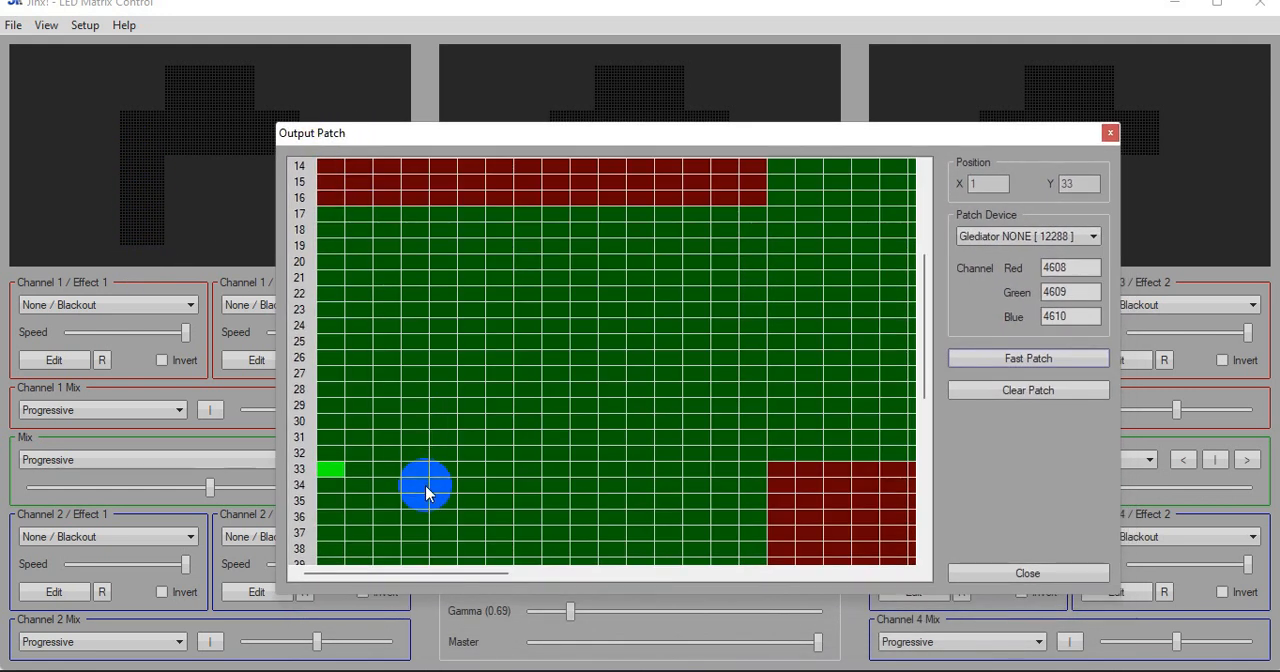
left_click_drag(445, 578, 683, 578)
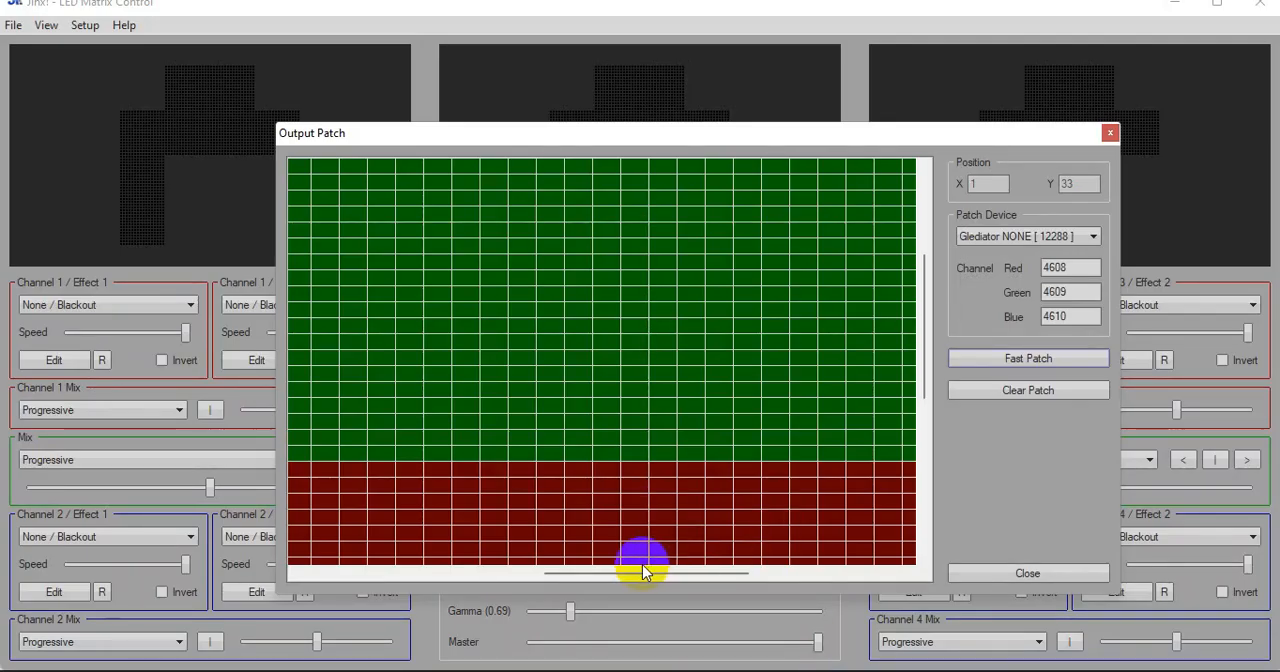
left_click_drag(645, 573, 817, 586)
mouse_move(928, 365)
left_mouse_down()
mouse_move(933, 439)
mouse_move(934, 361)
left_mouse_up()
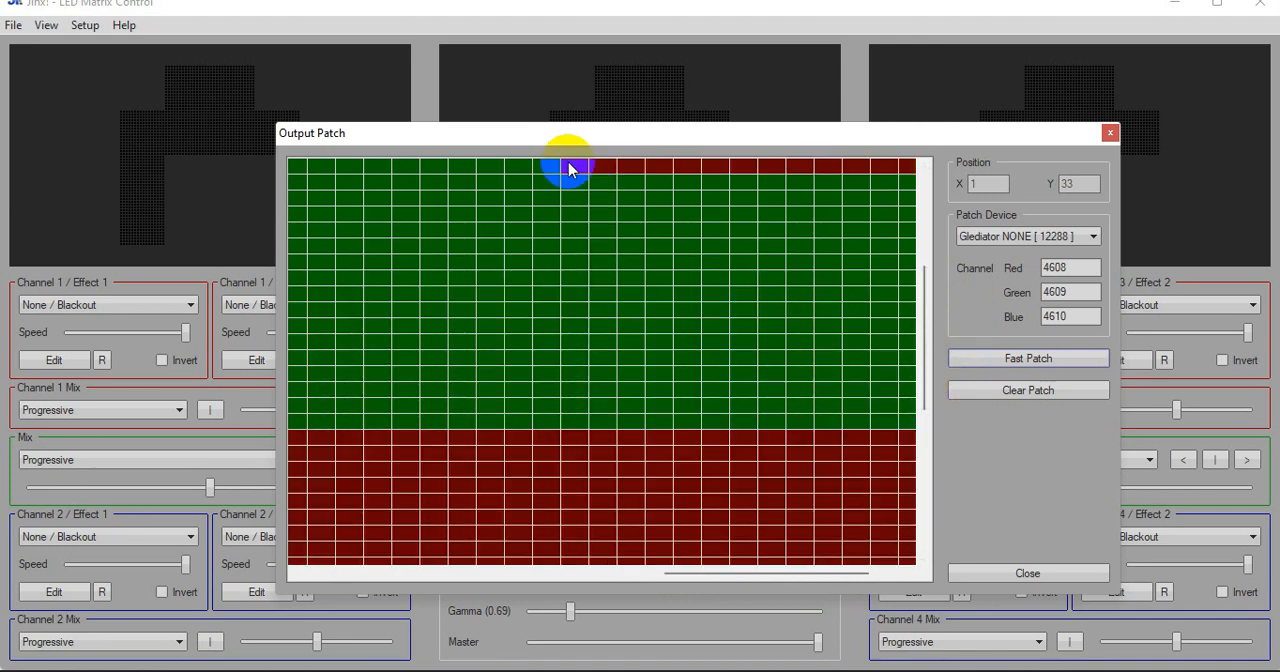
left_click(572, 443)
left_click(997, 236)
left_click(990, 268)
left_click(1013, 362)
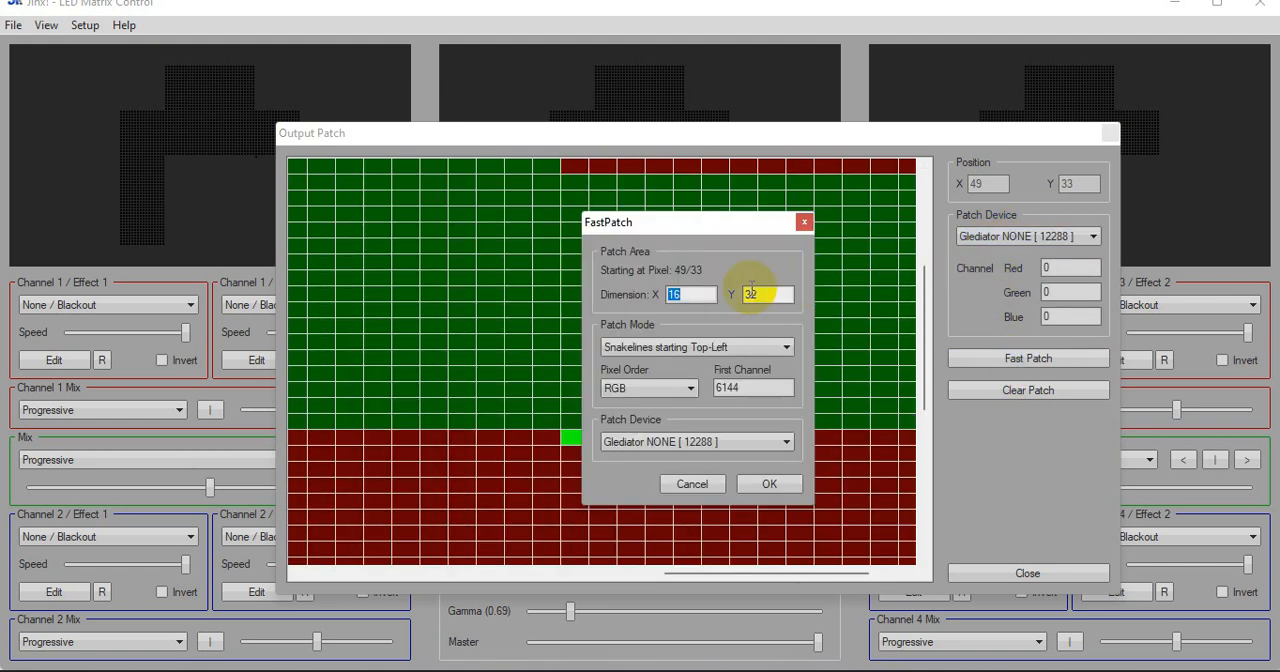
left_click(770, 485)
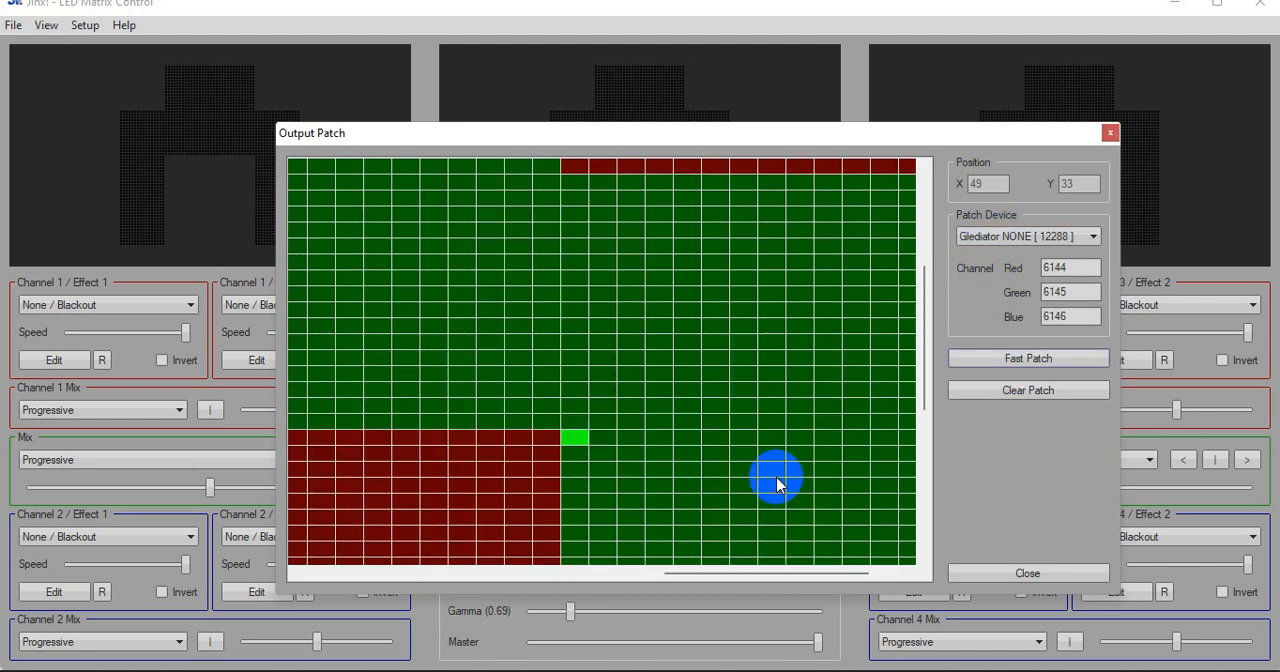
left_click_drag(580, 148, 788, 136)
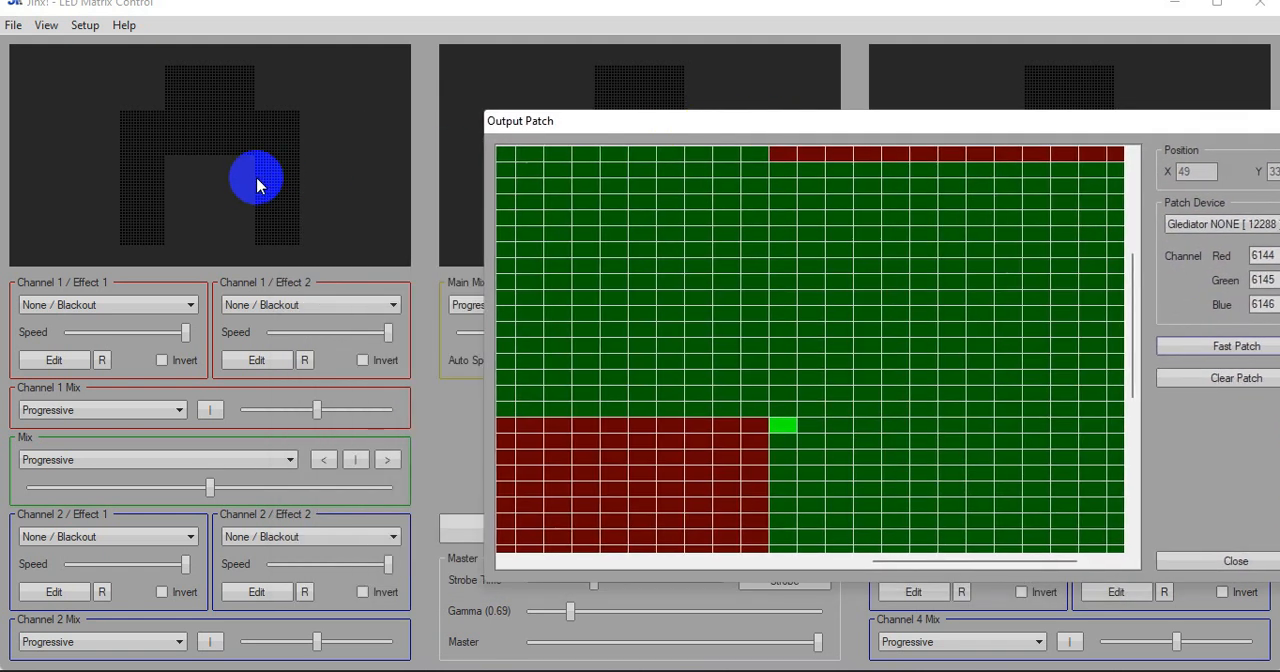
left_click(1236, 561)
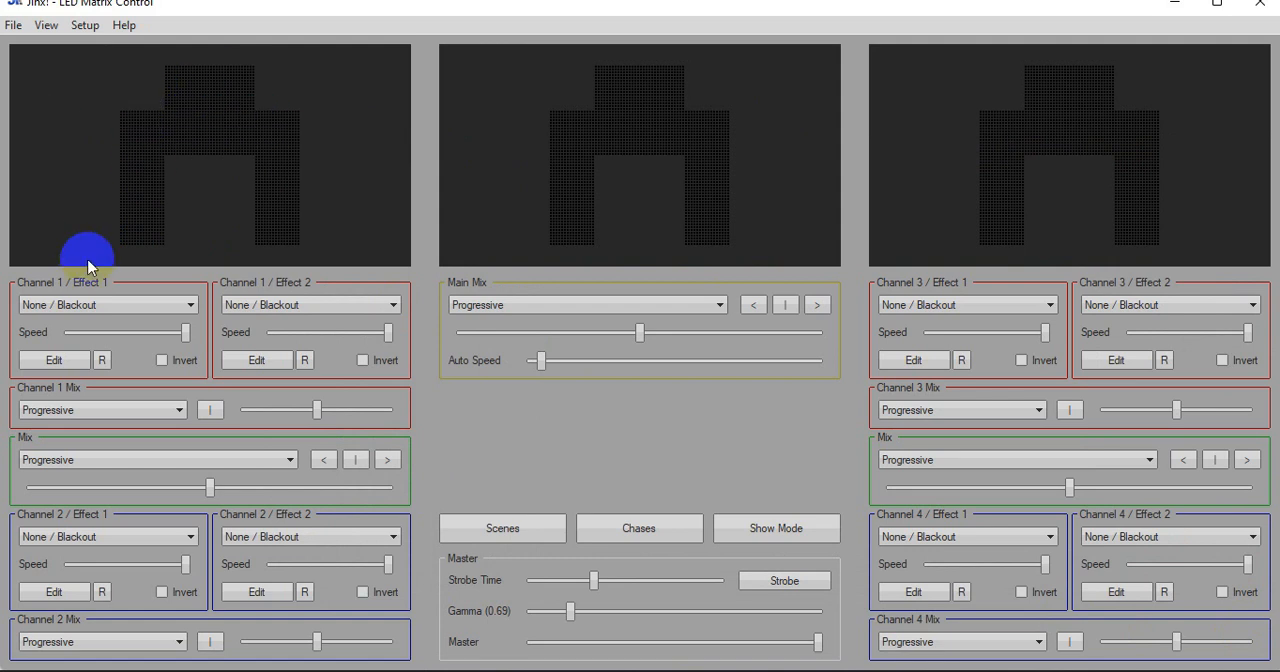
Set Channel 1 / Effect 1 to AVI Player and load 50x40new from the jinix avi files folder on the Desktop
left_click(98, 305)
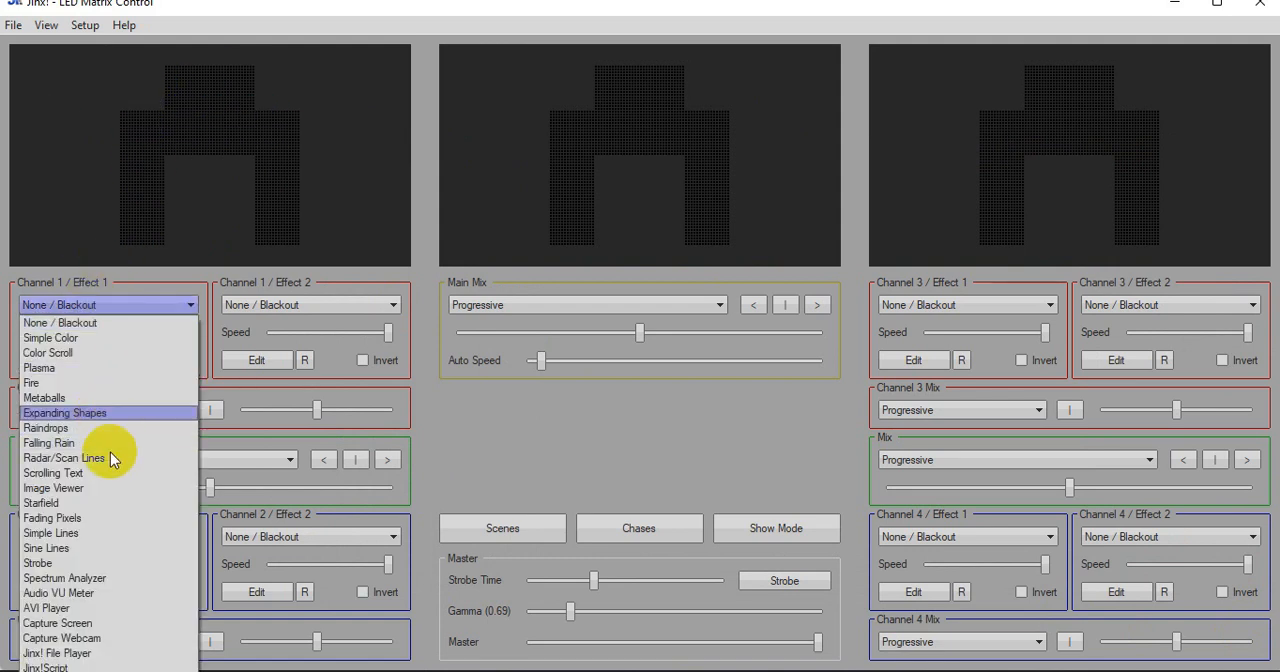
left_click(97, 606)
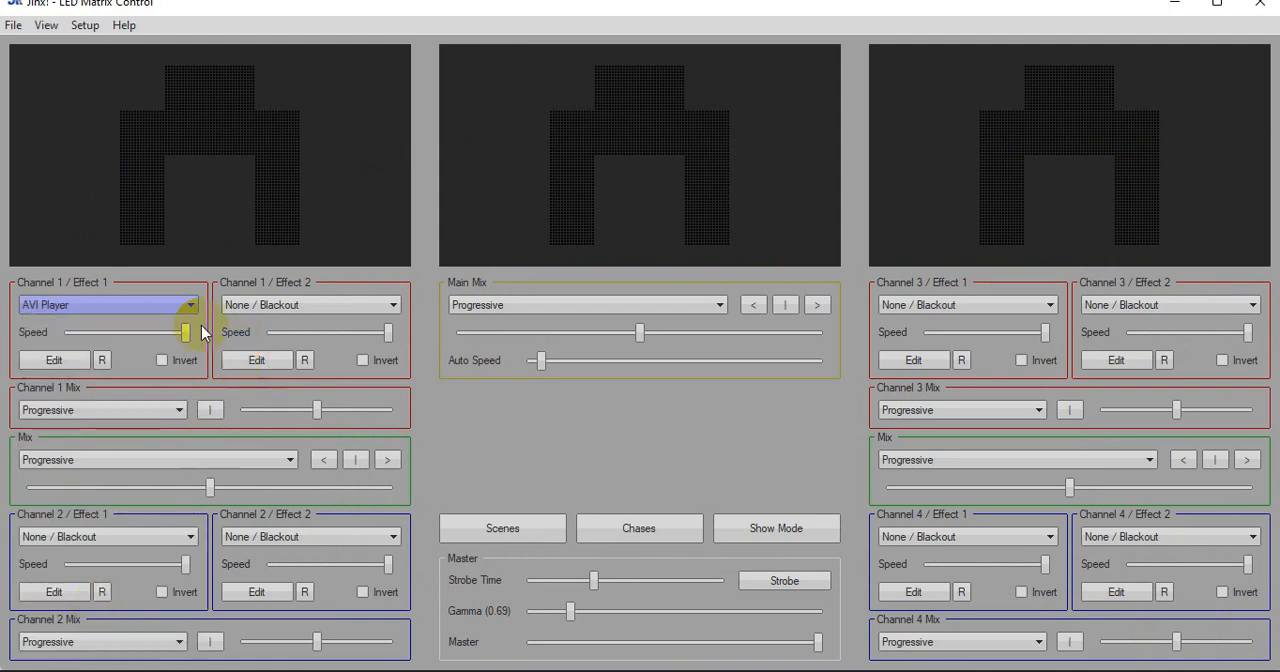
left_click(45, 361)
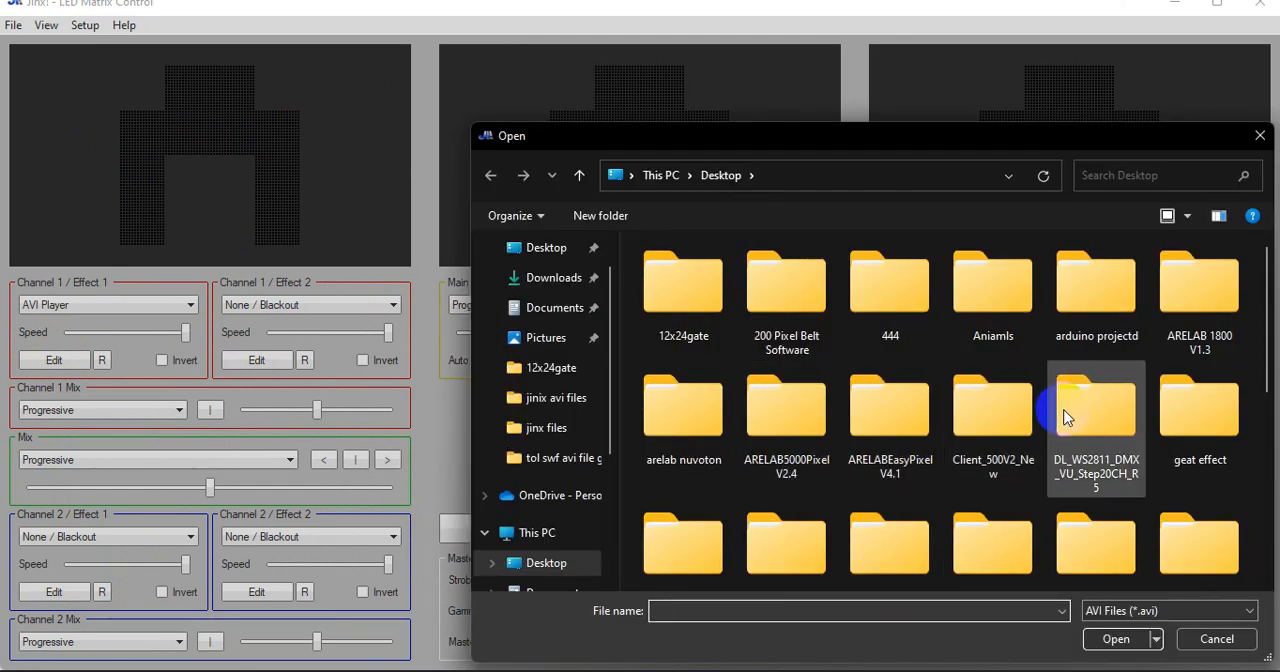
scroll(890, 430, "down", 1)
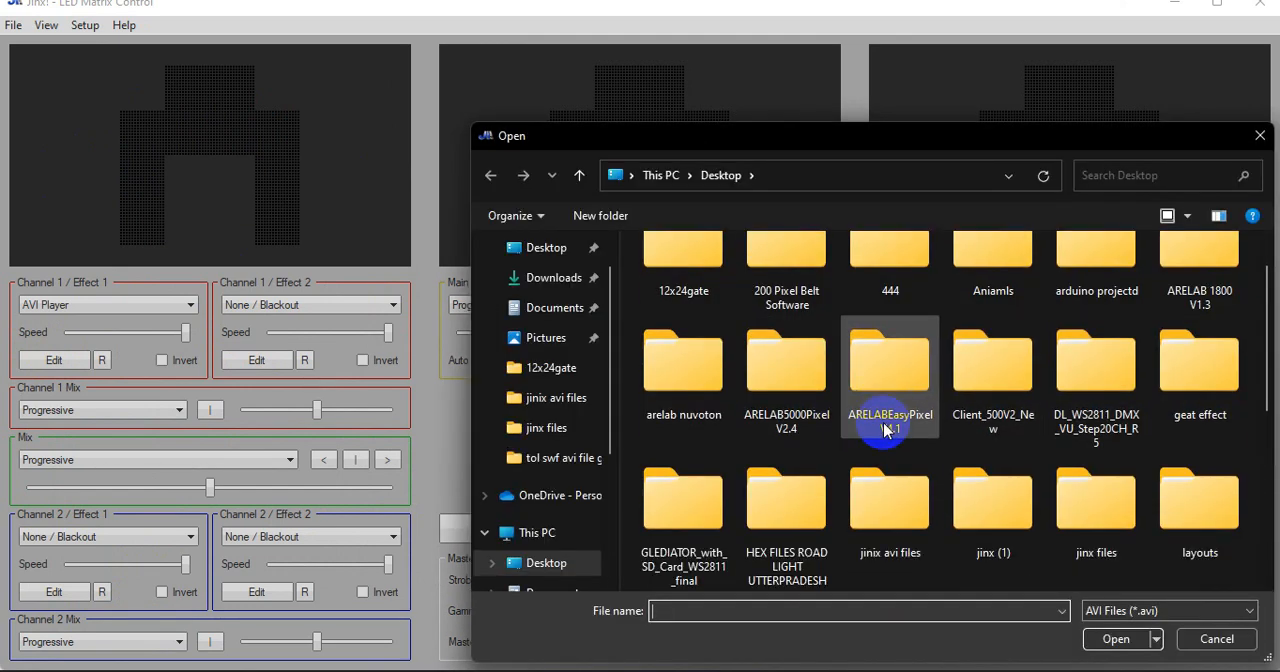
double_click(886, 531)
scroll(927, 430, "down", 5)
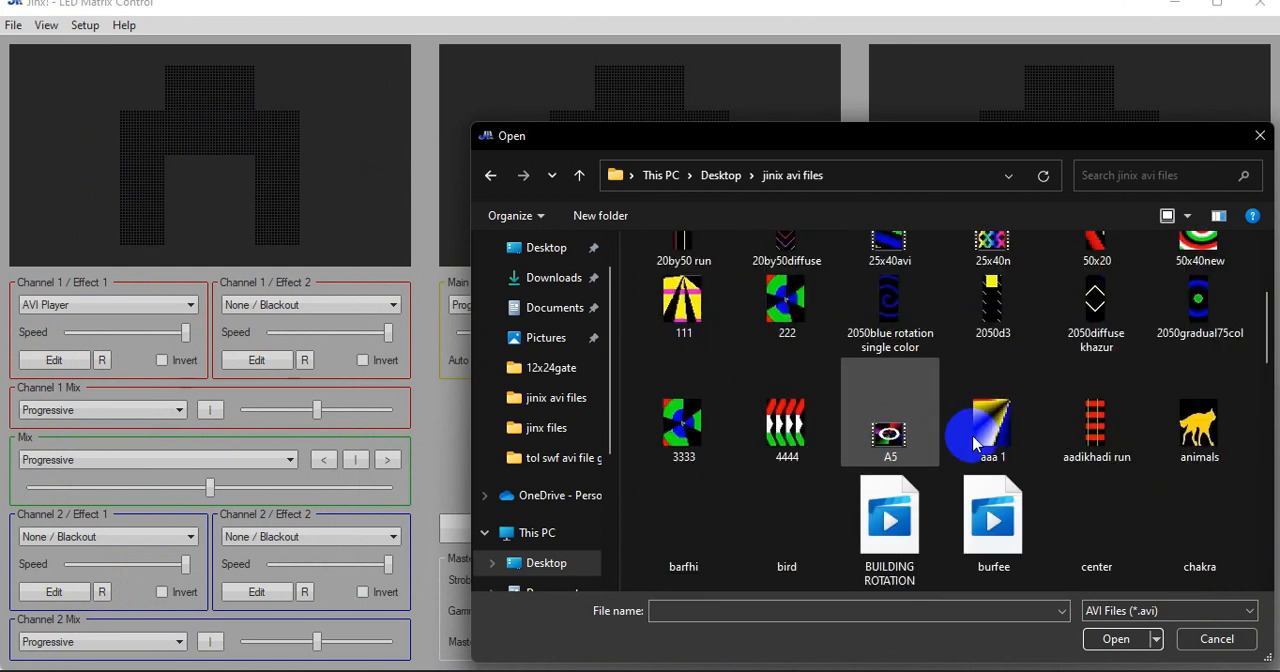
scroll(905, 415, "up", 2)
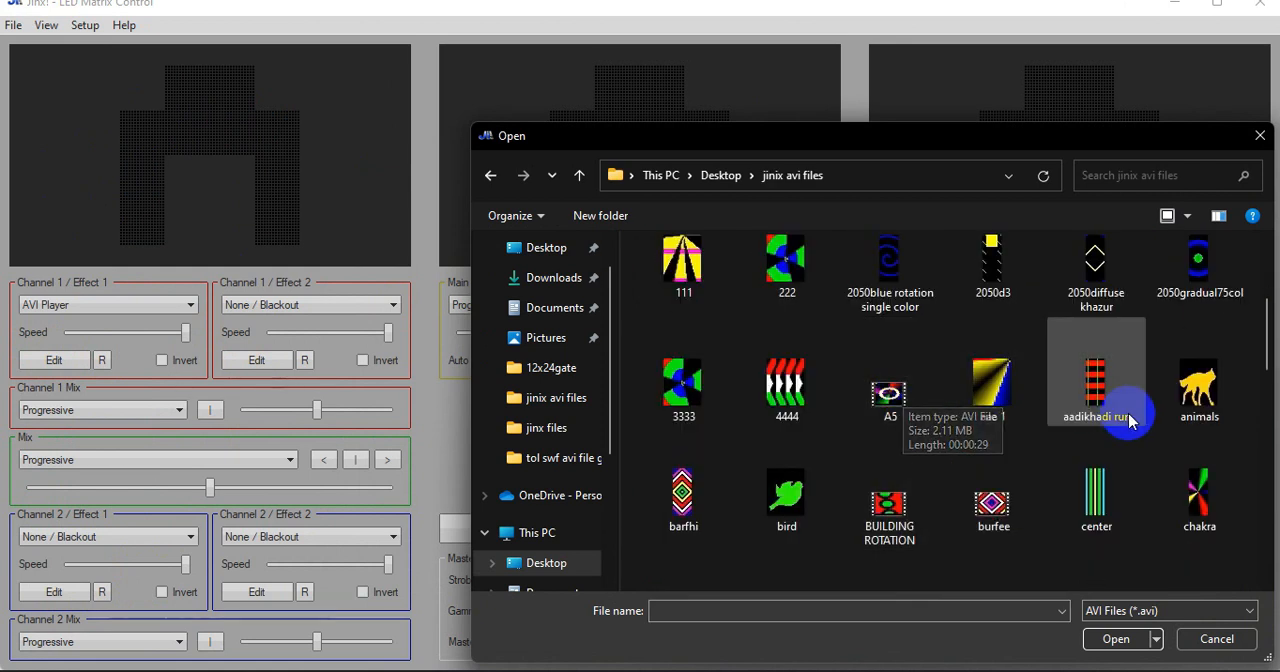
scroll(1190, 390, "up", 2)
double_click(1199, 413)
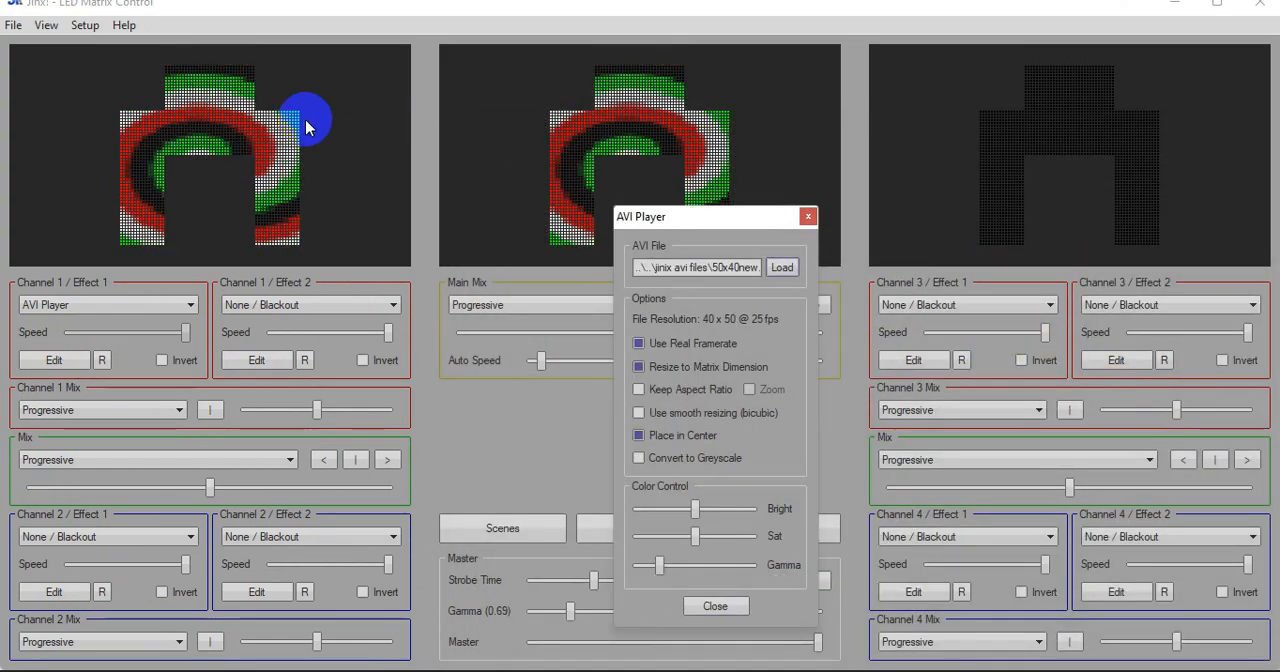
left_click_drag(750, 212, 404, 190)
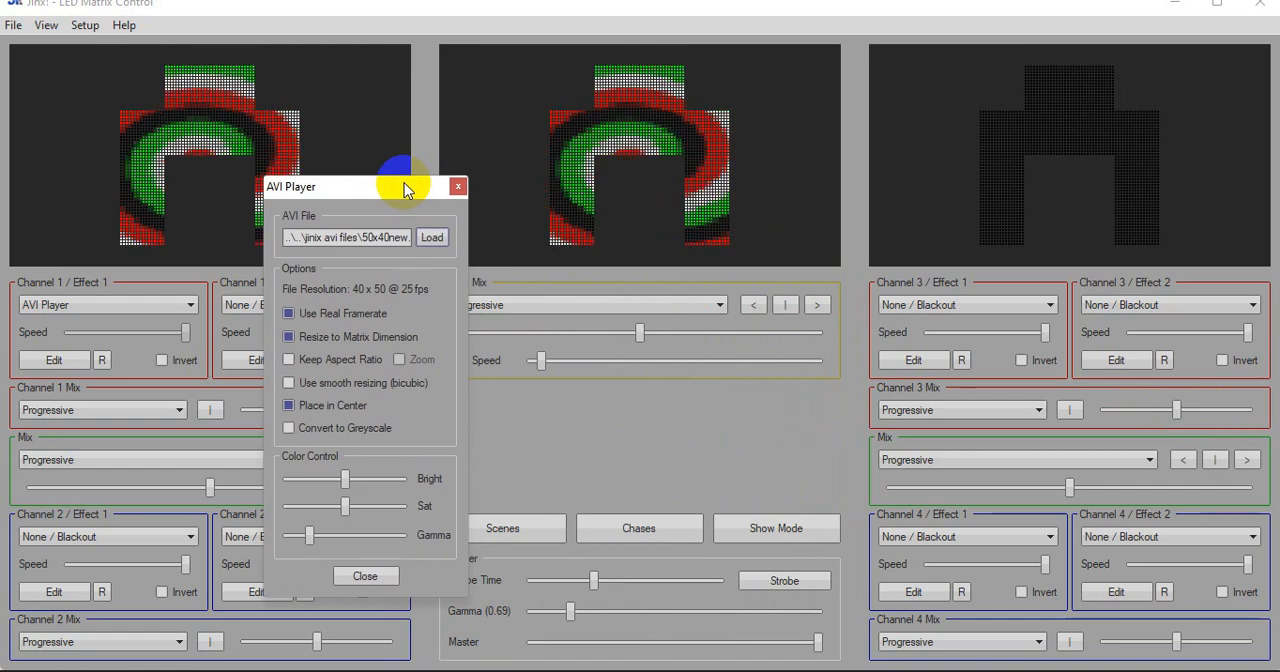
left_click(457, 186)
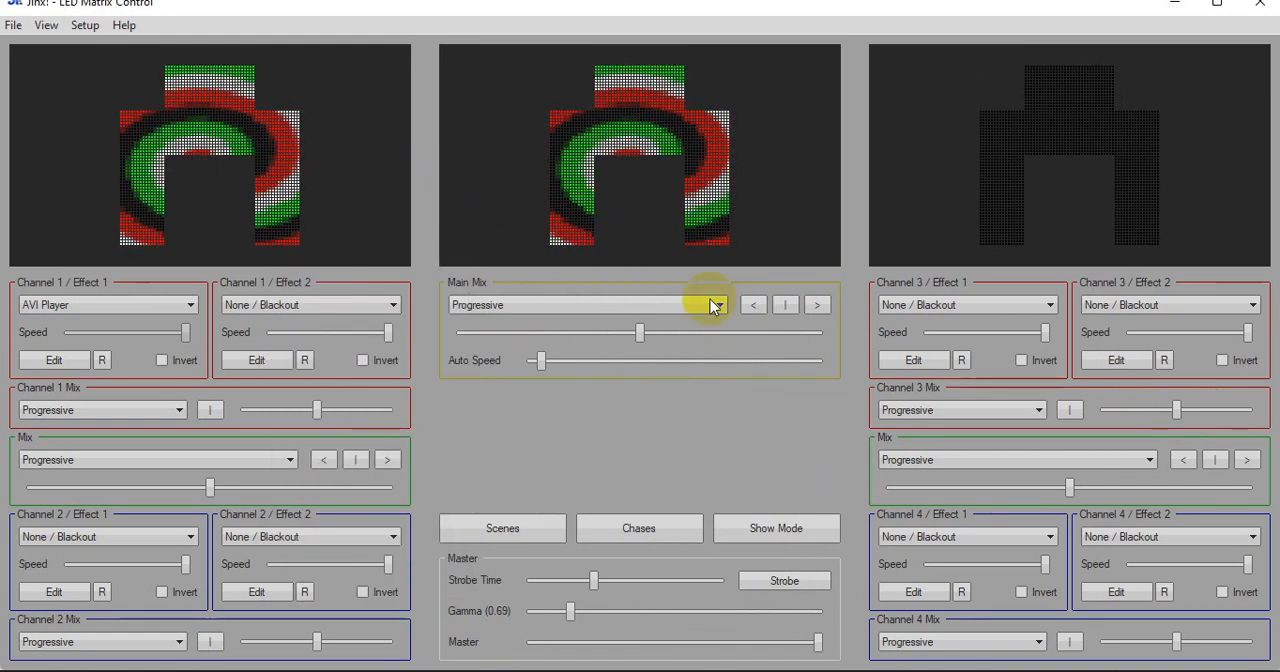
Shift the Main Mix fully to the side of Channels 1 and 2
left_click(938, 304)
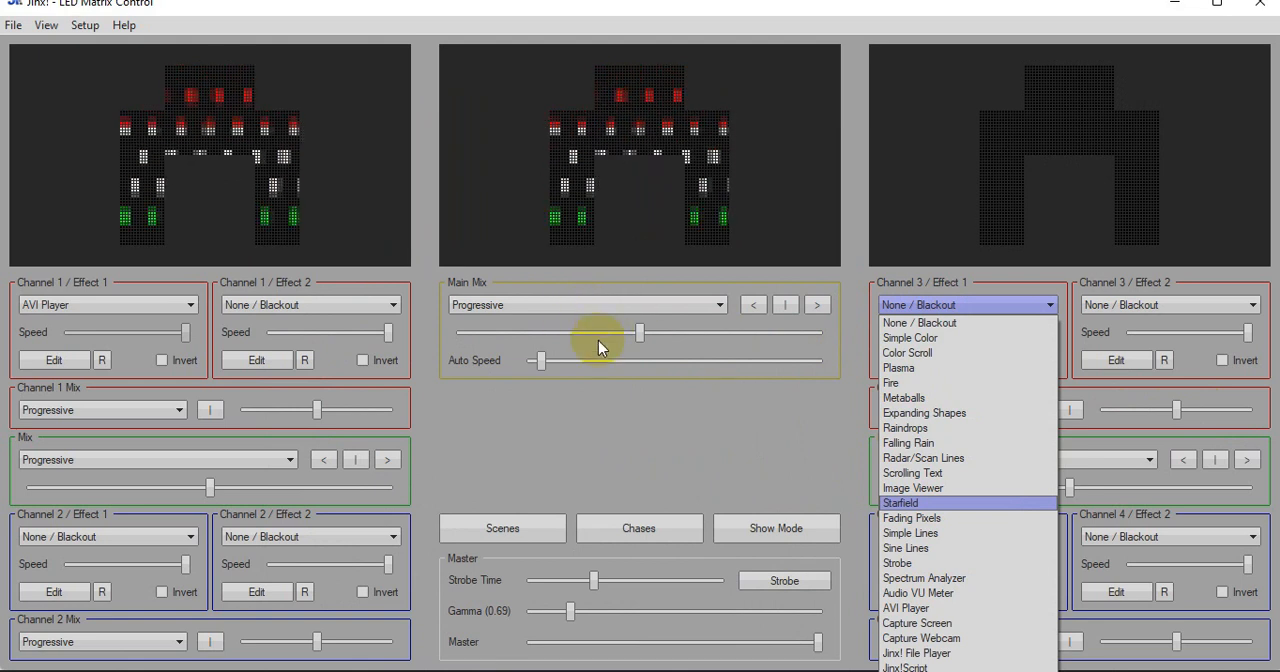
left_click(641, 338)
left_click_drag(642, 333, 458, 333)
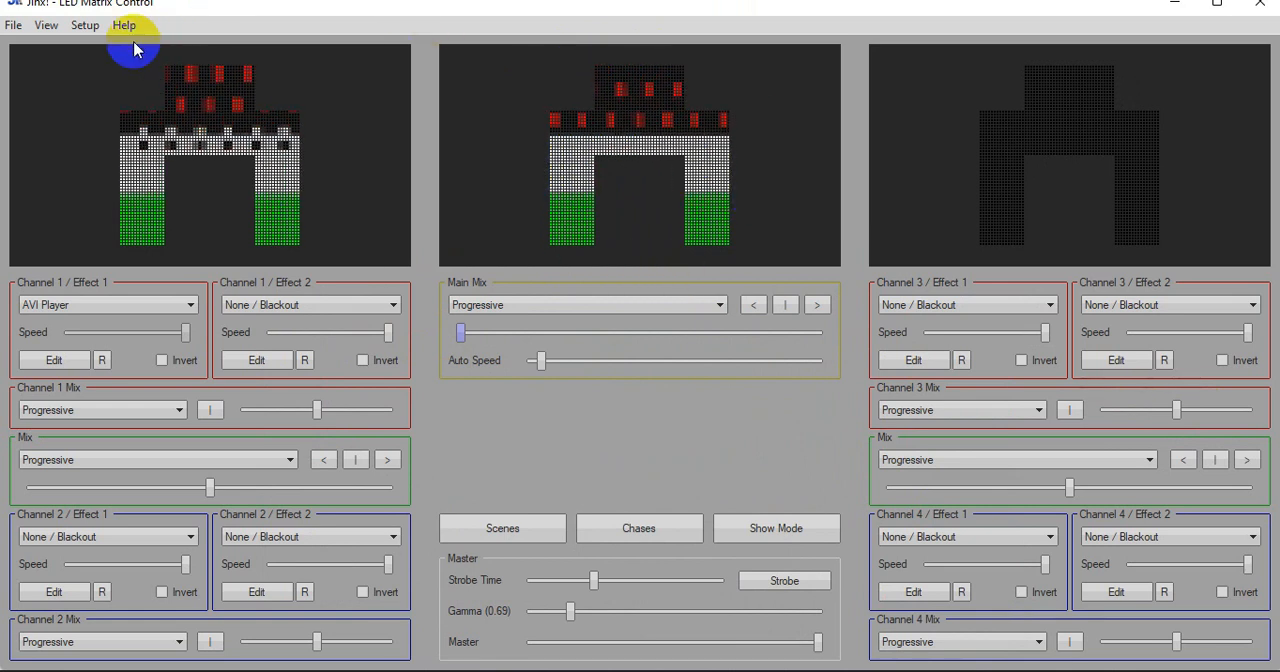
Start the output so the playing AVI effect is sent to the patched Glediator output
left_click(84, 25)
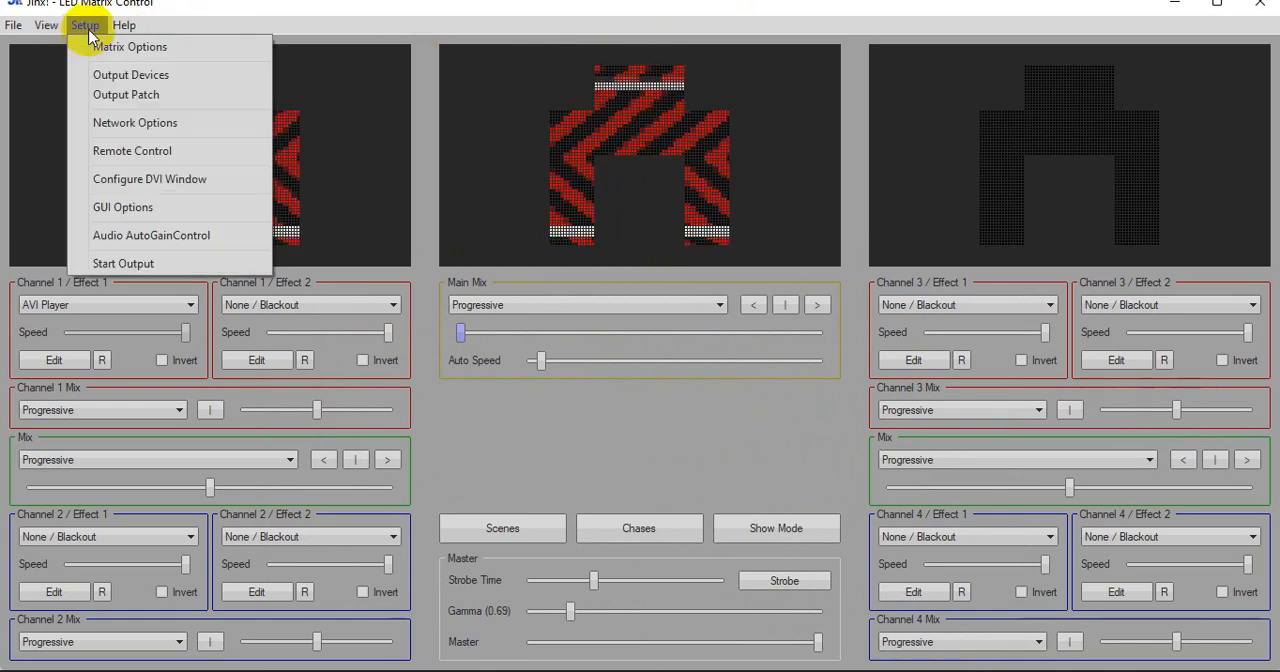
left_click(86, 266)
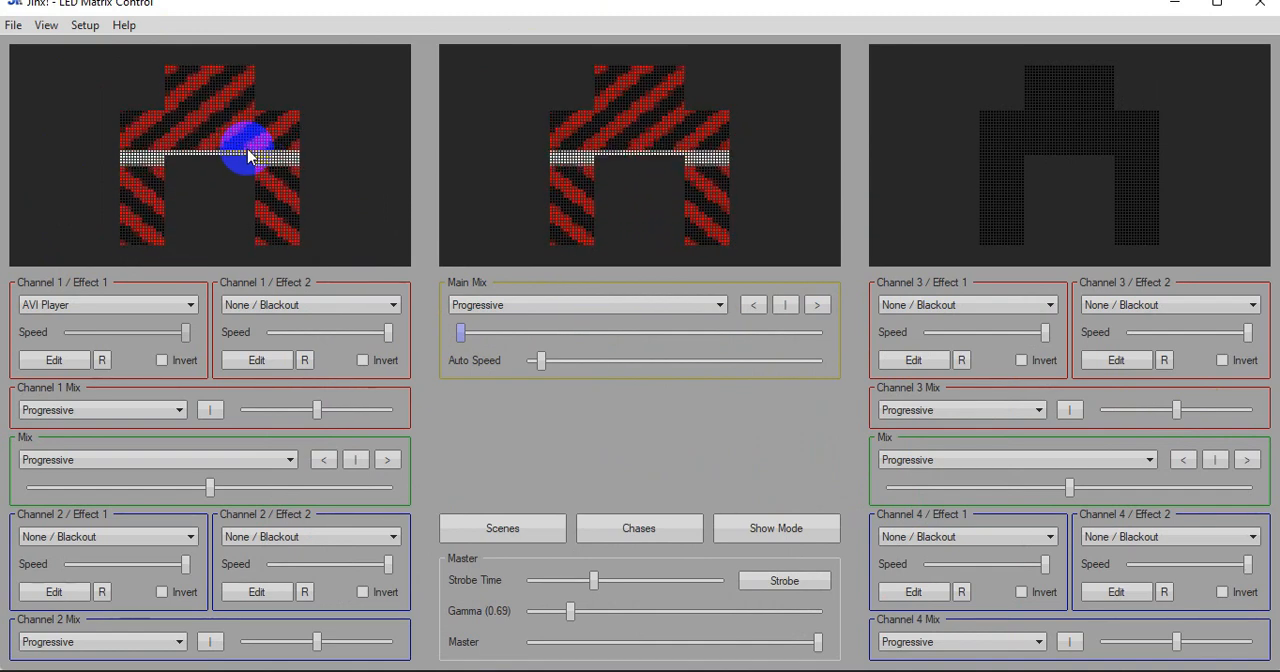
left_click(86, 25)
left_click(86, 25)
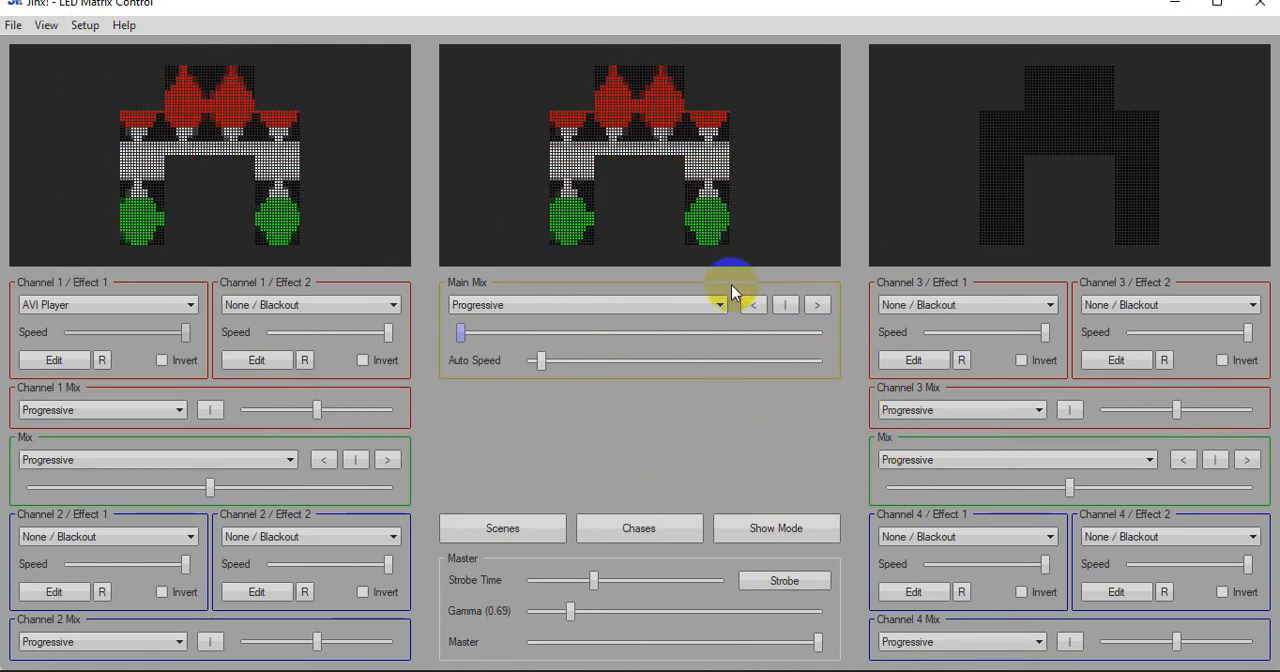
Set Channel 3 / Effect 1 to Scrolling Text, then reduce its size and position it within the gate's horizontal beam
left_click(997, 303)
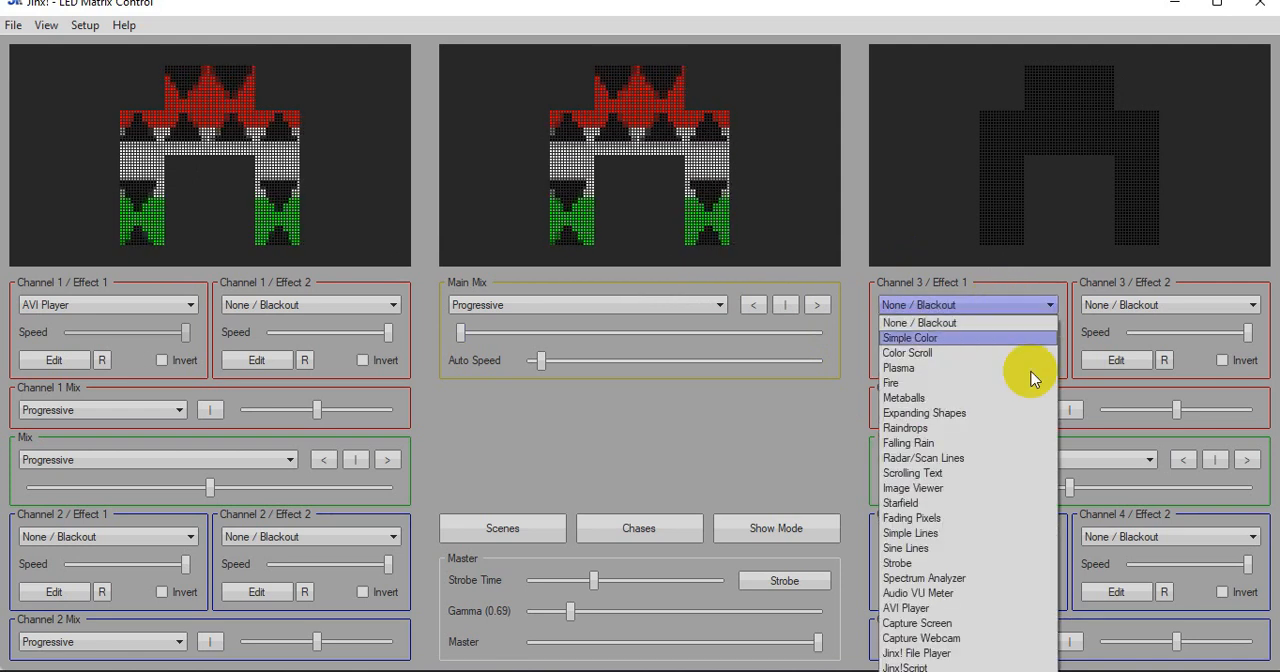
left_click(997, 473)
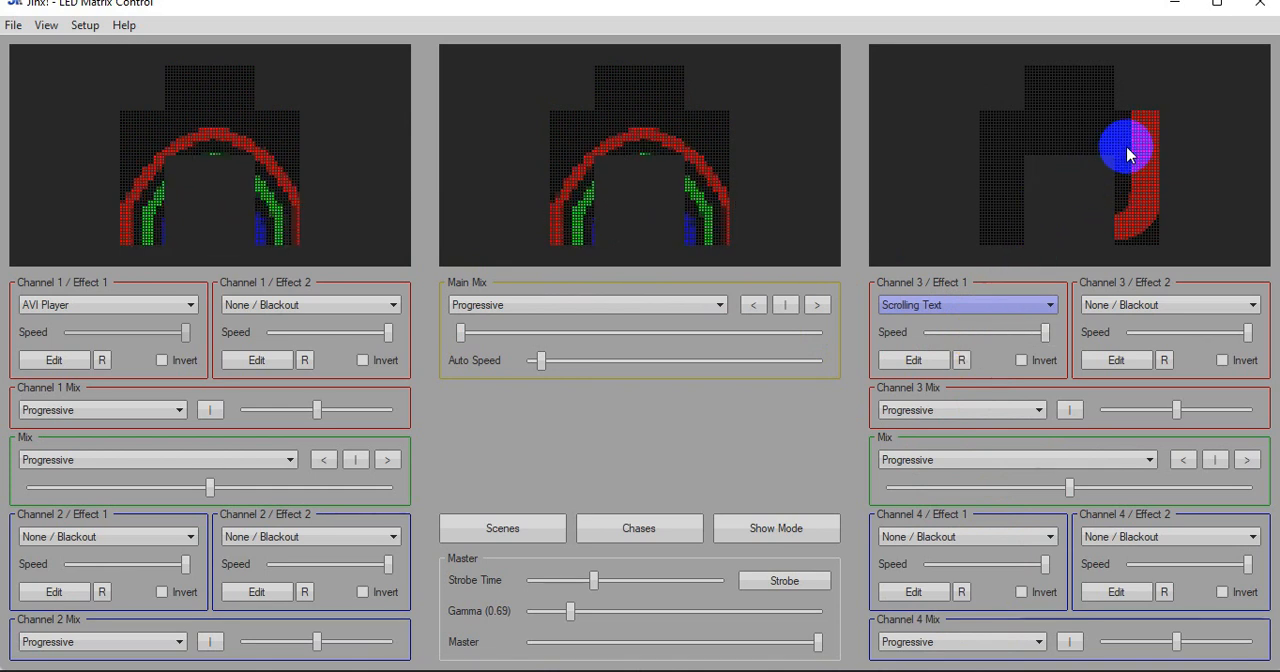
left_click(937, 361)
left_click_drag(548, 203, 948, 352)
left_click_drag(1005, 383, 984, 383)
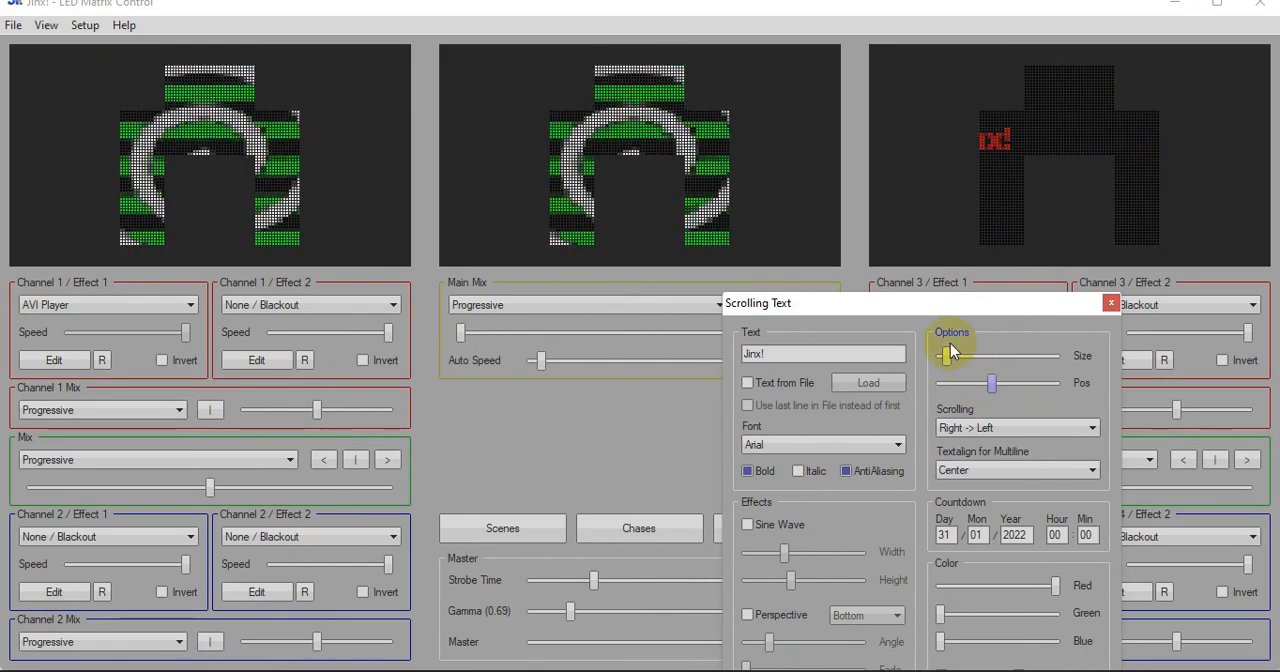
left_click_drag(948, 352, 957, 358)
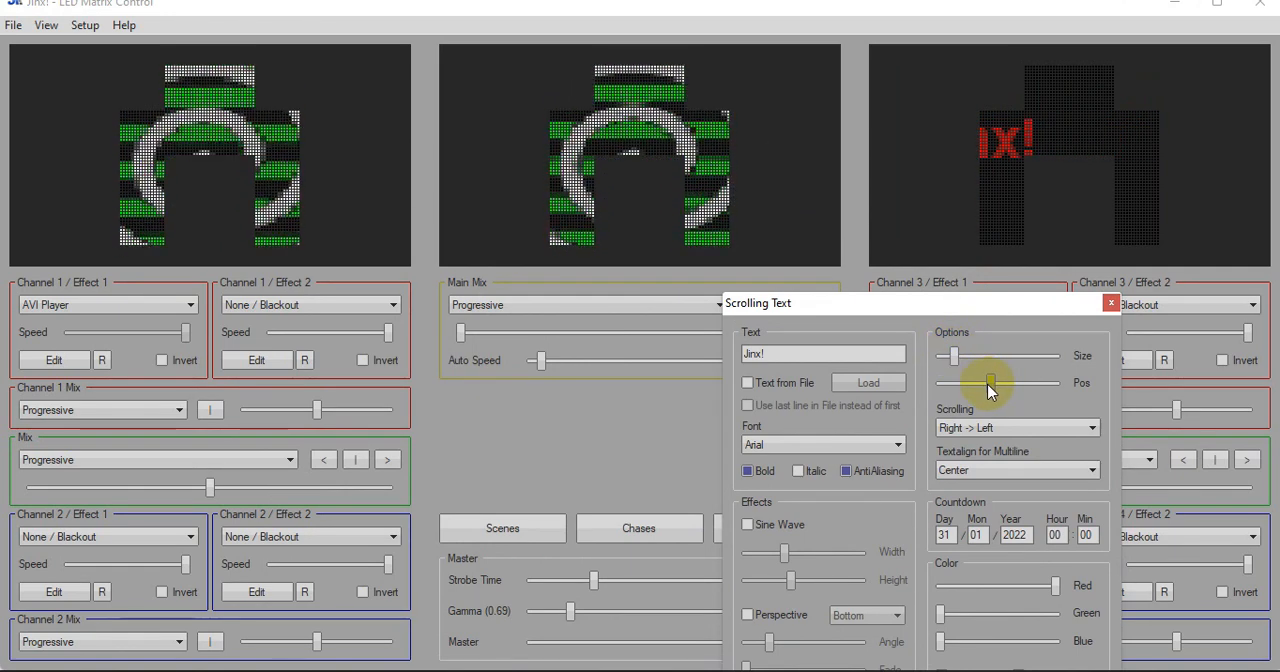
left_click_drag(988, 385, 1090, 132)
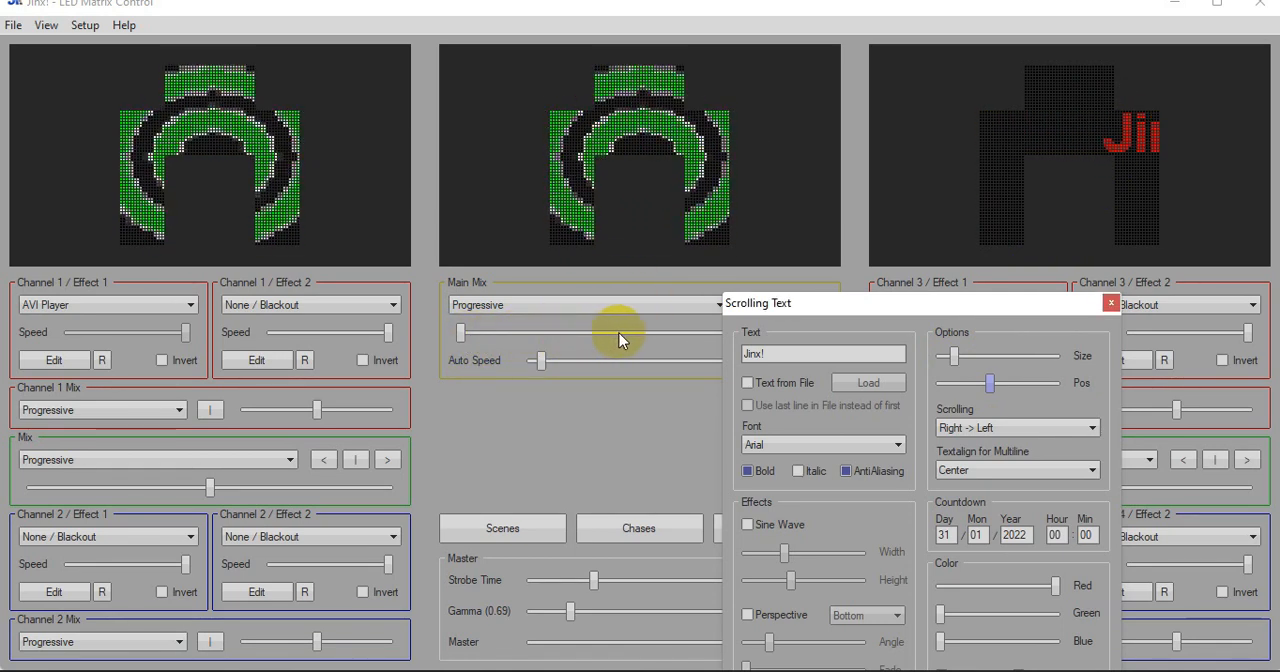
left_click(1110, 302)
Crossfade the Main Mix most of the way toward the scrolling text and back to the AVI effect
left_click_drag(462, 332, 752, 331)
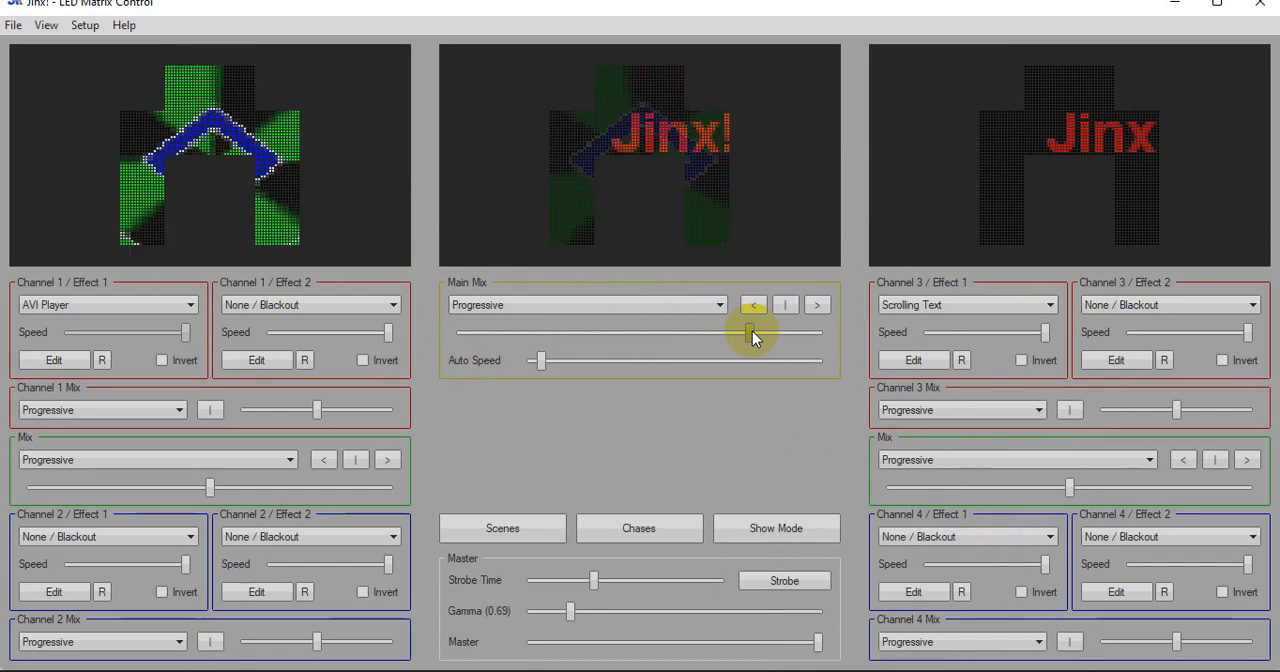
left_click_drag(749, 331, 471, 333)
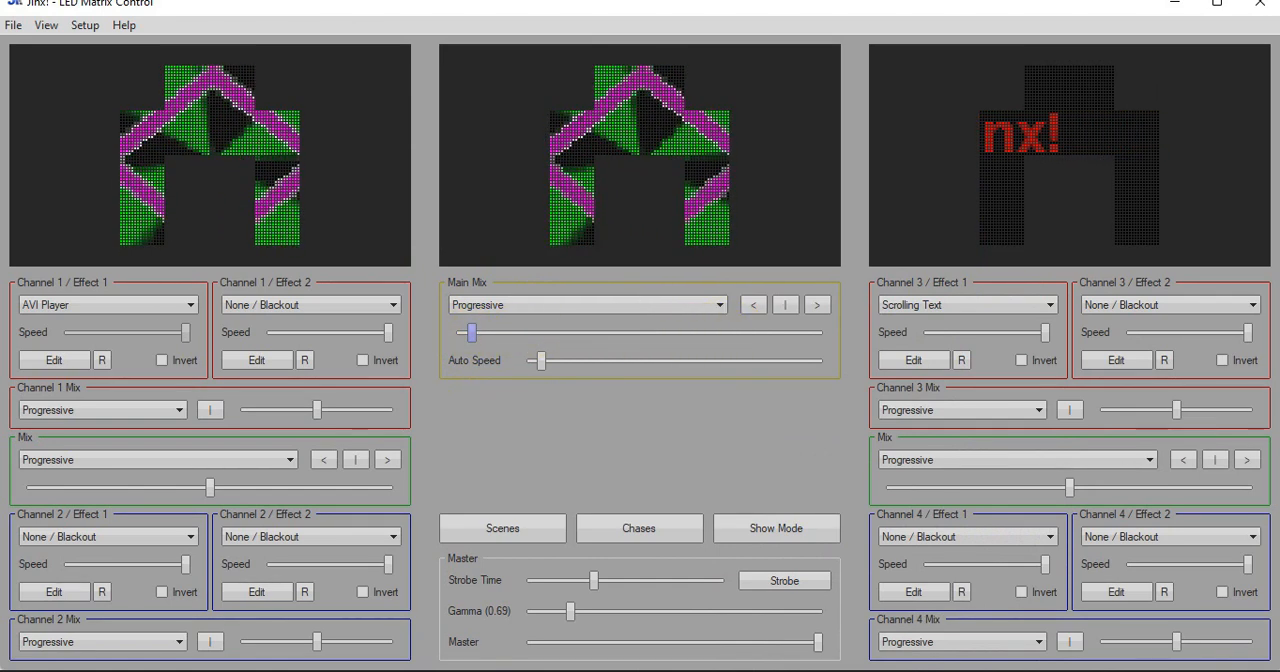
Switch to Chrome and browse the controllers on the HardHat Electronics shop page, dismissing the downloads bar
left_click(781, 670)
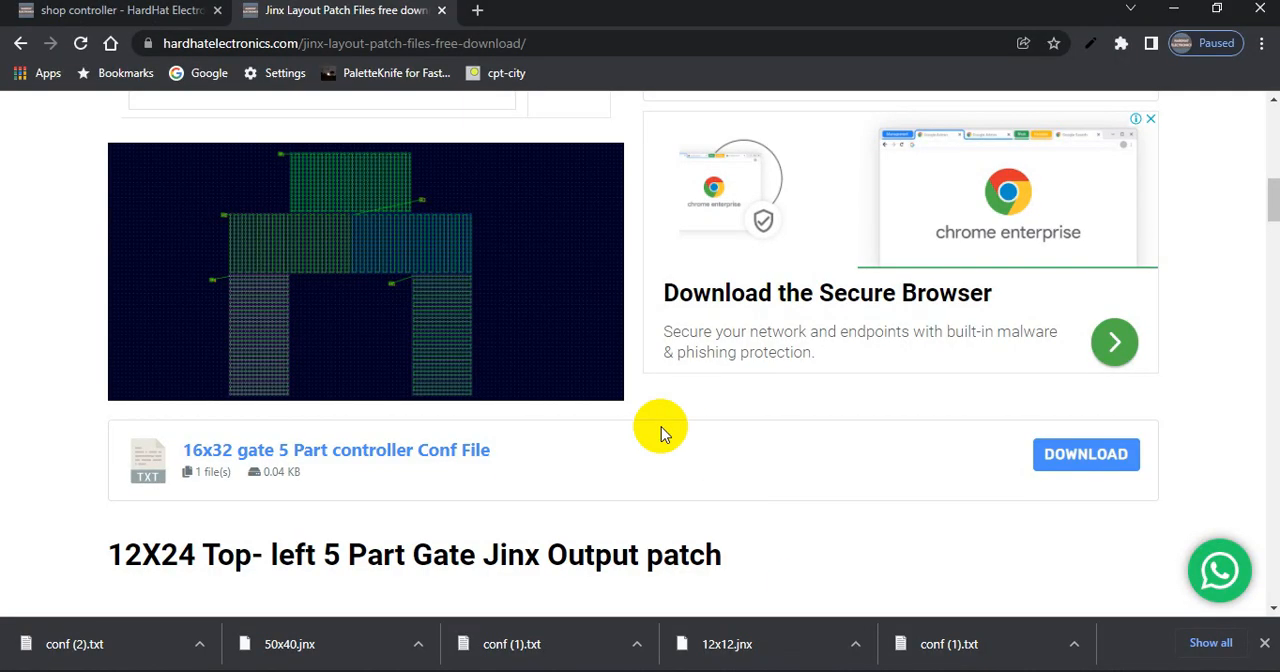
scroll(666, 472, "up", 9)
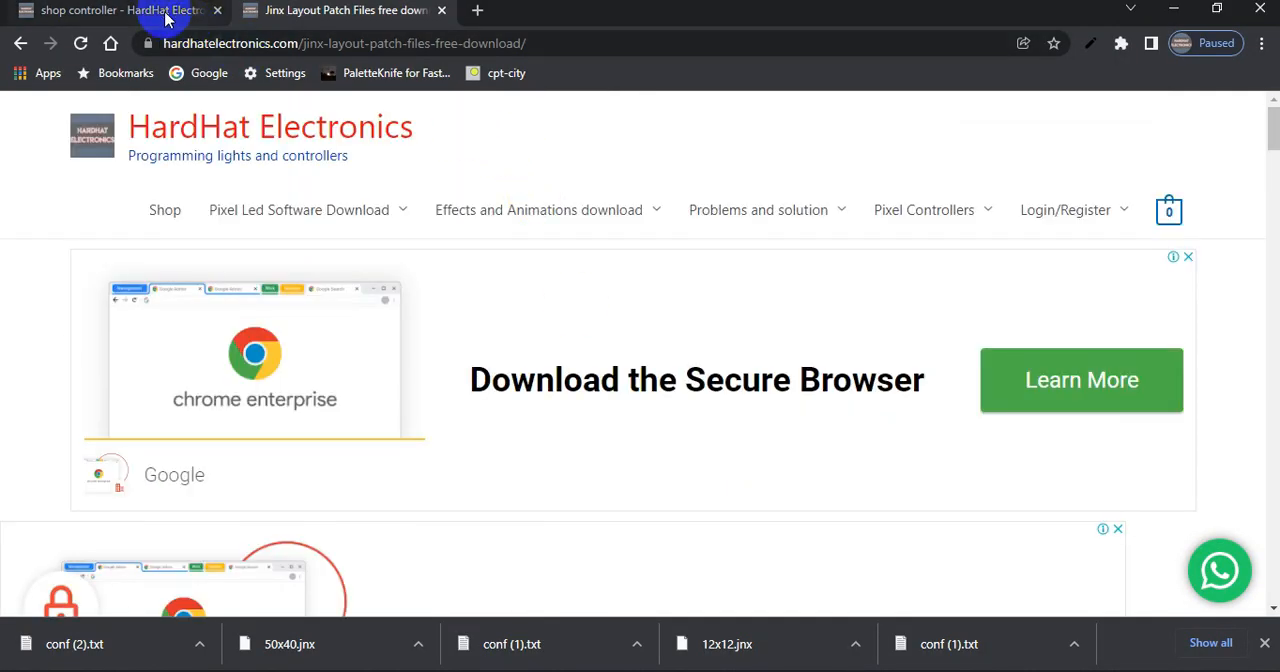
left_click(195, 12)
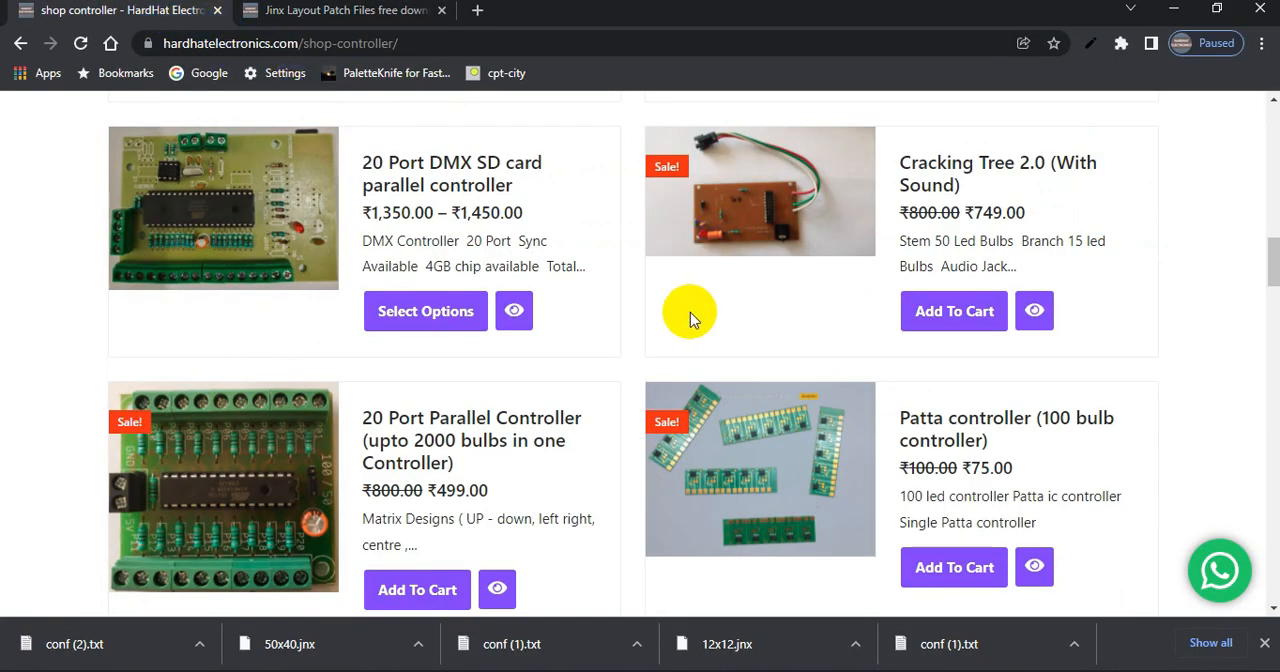
scroll(690, 312, "up", 6)
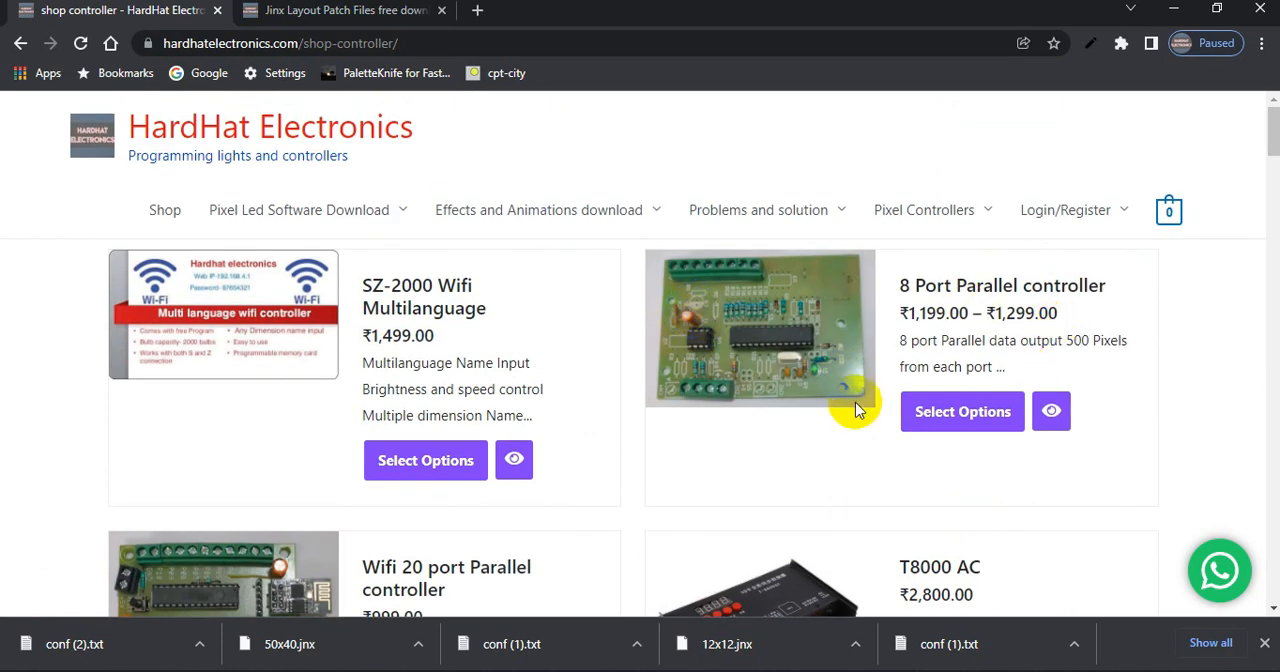
scroll(857, 410, "down", 5)
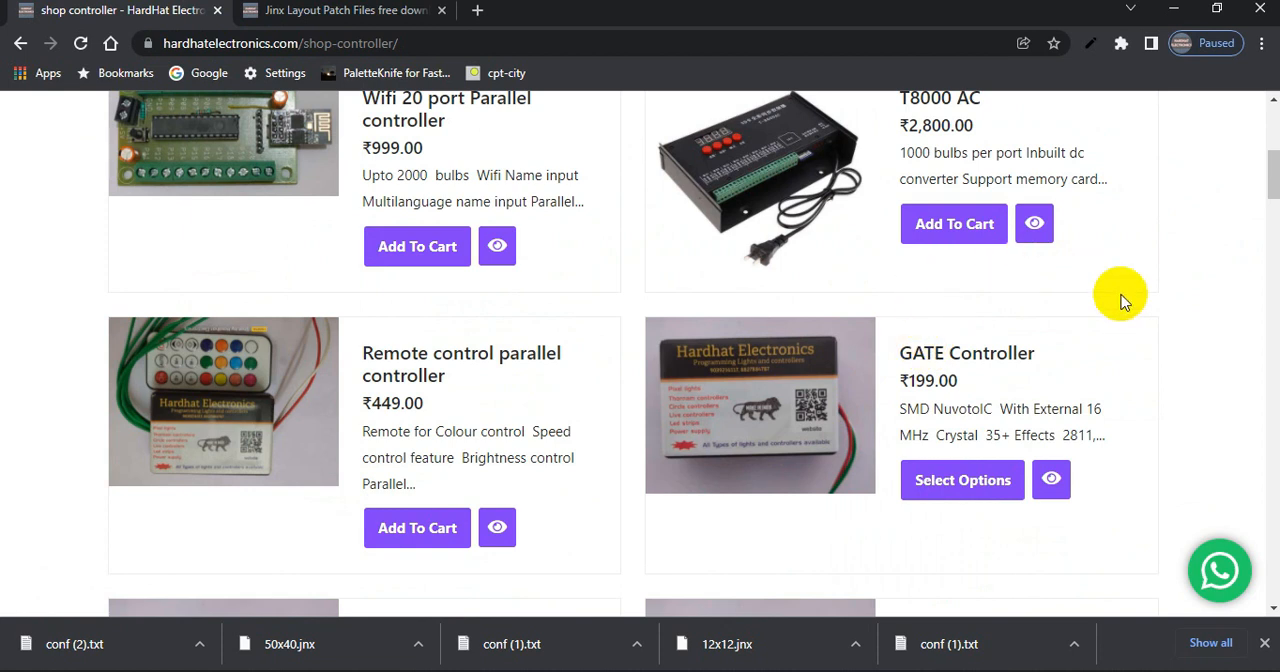
scroll(900, 340, "up", 5)
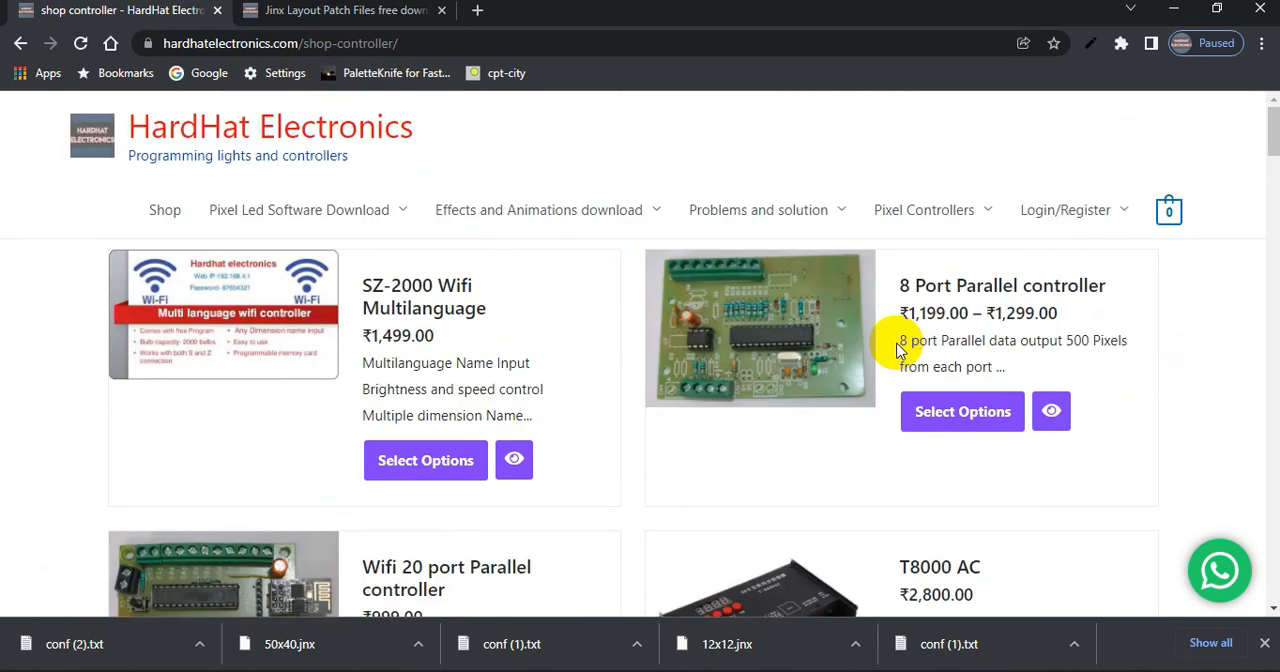
left_click(1264, 643)
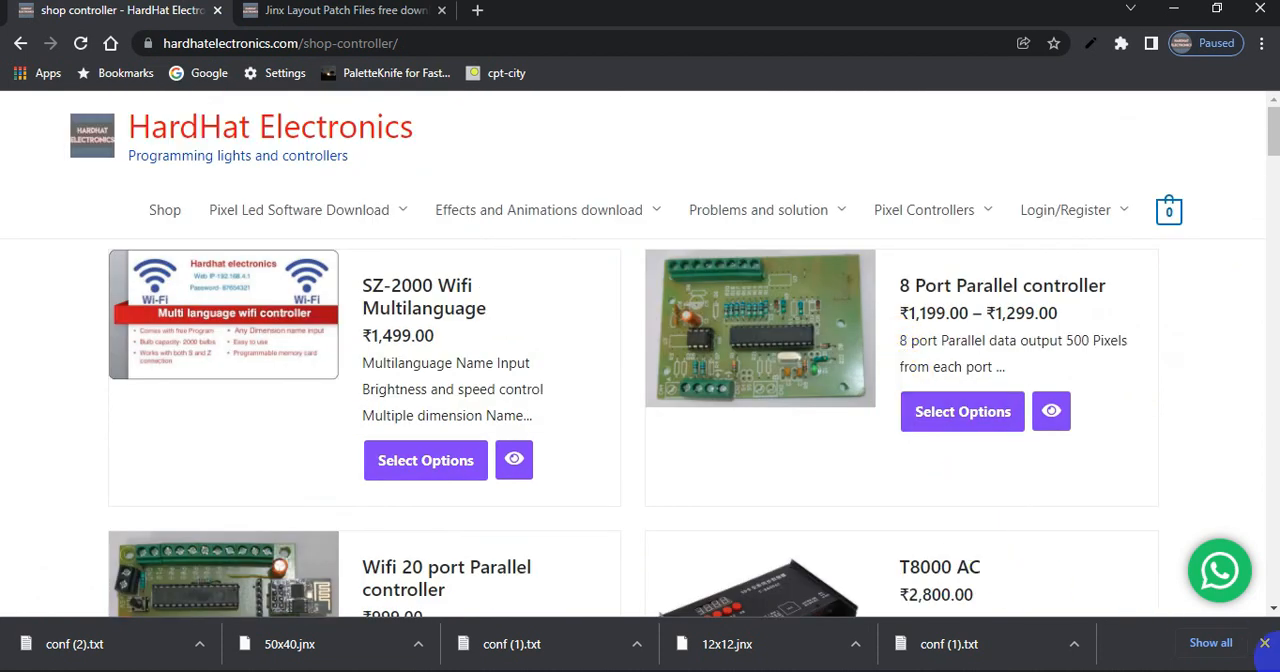
left_click(805, 341)
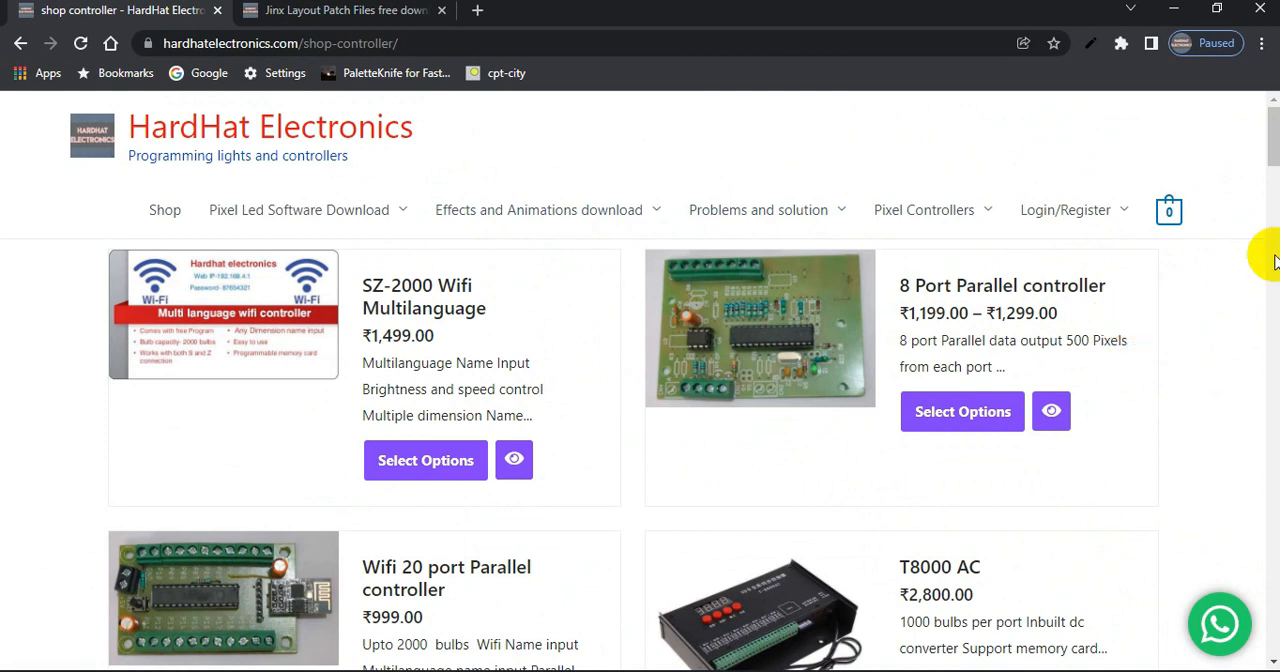
left_click_drag(1272, 138, 1274, 155)
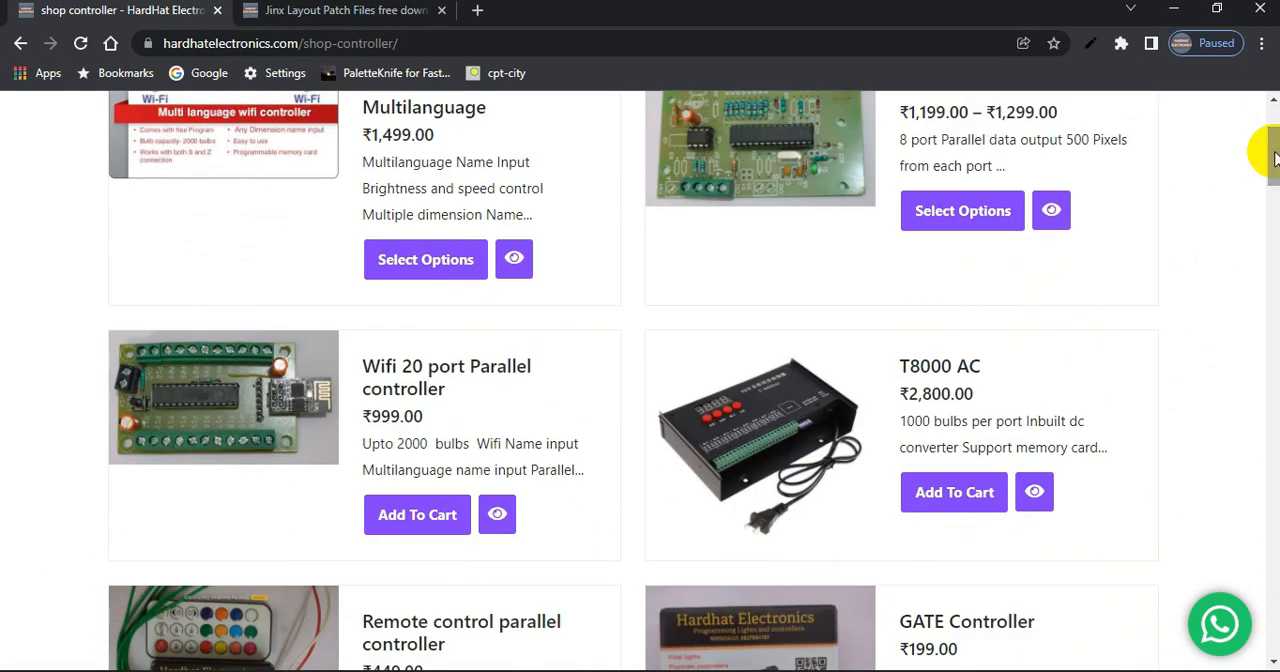